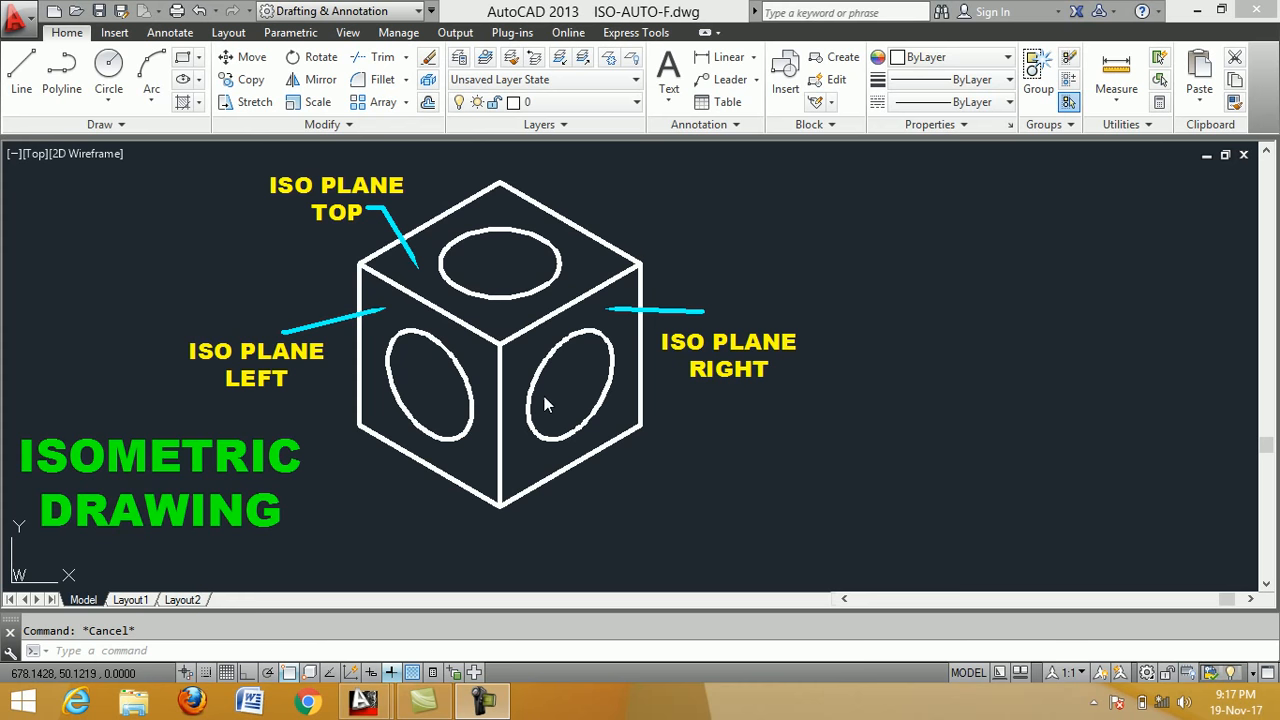
Switch to the ISOAUTO.dwg drawing window.
mouse_move(368, 702)
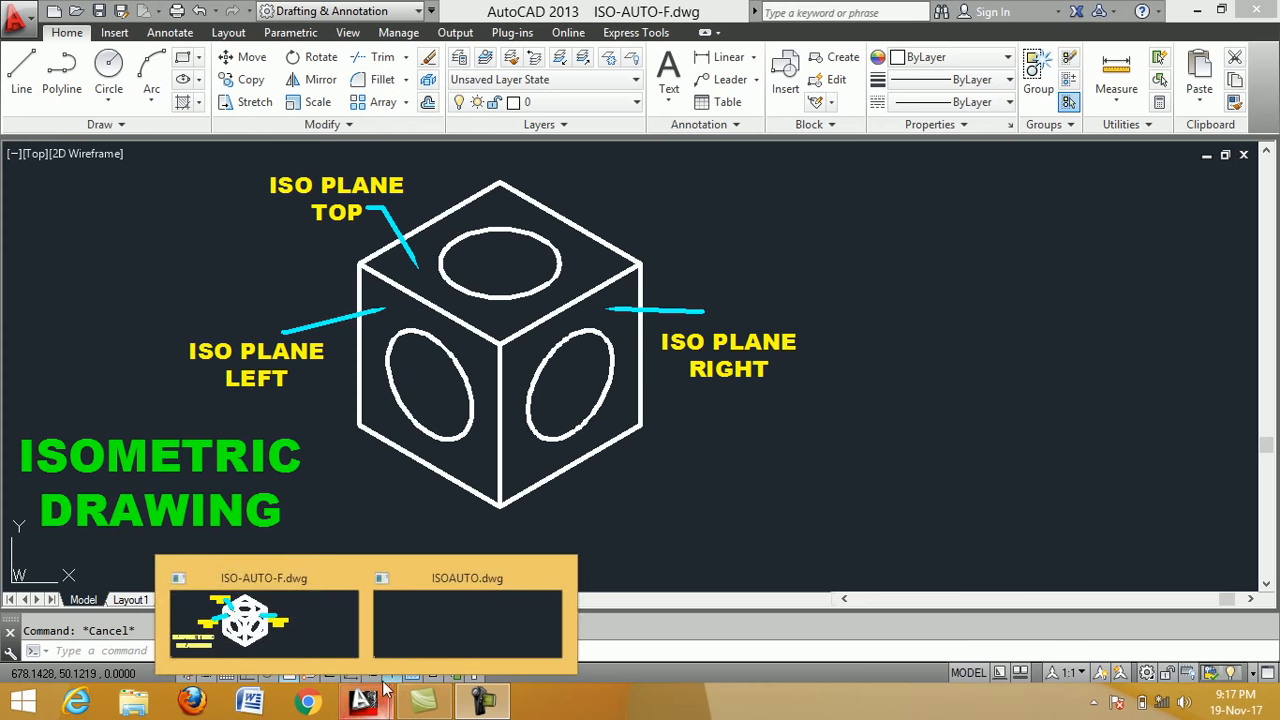
left_click(448, 623)
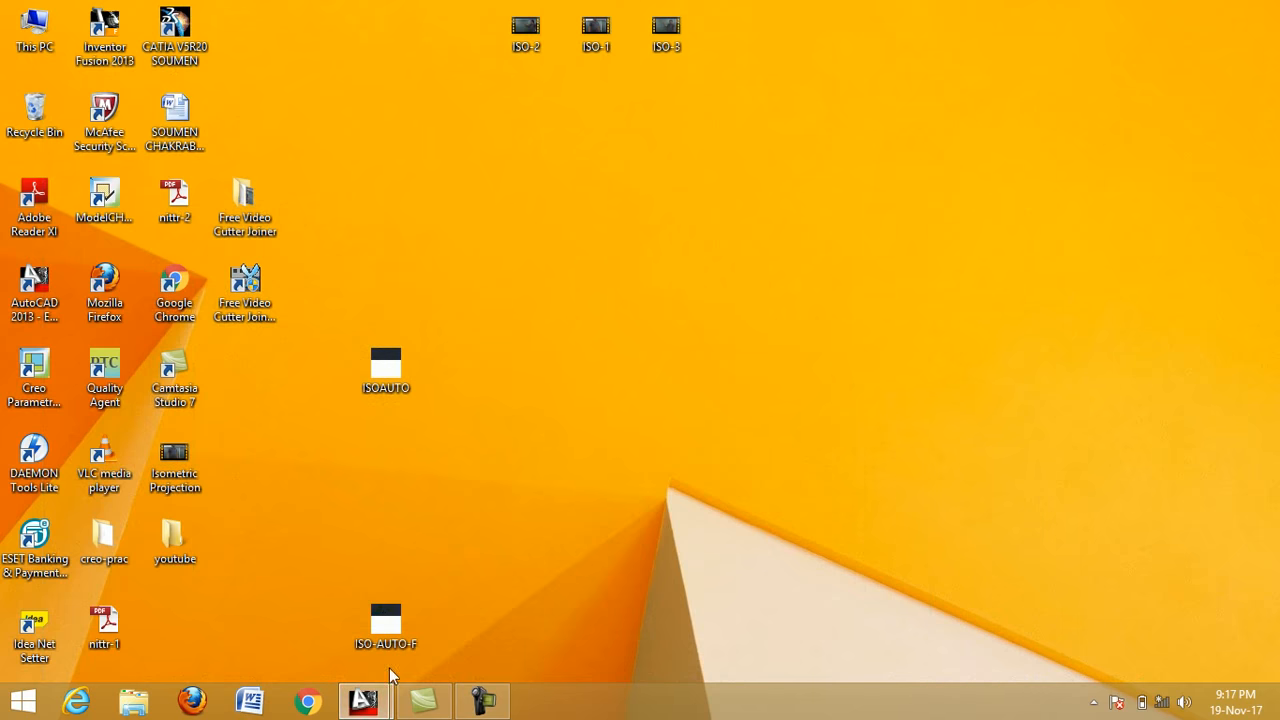
mouse_move(368, 702)
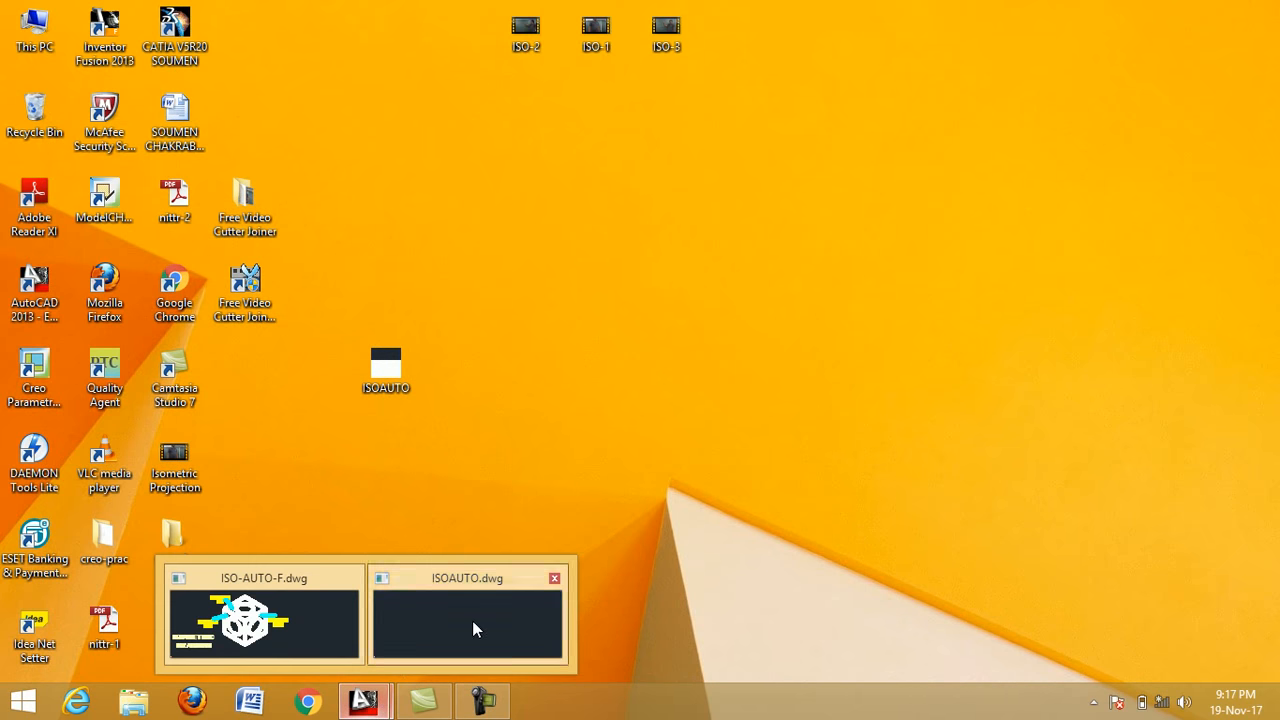
left_click(472, 620)
left_click(1096, 14)
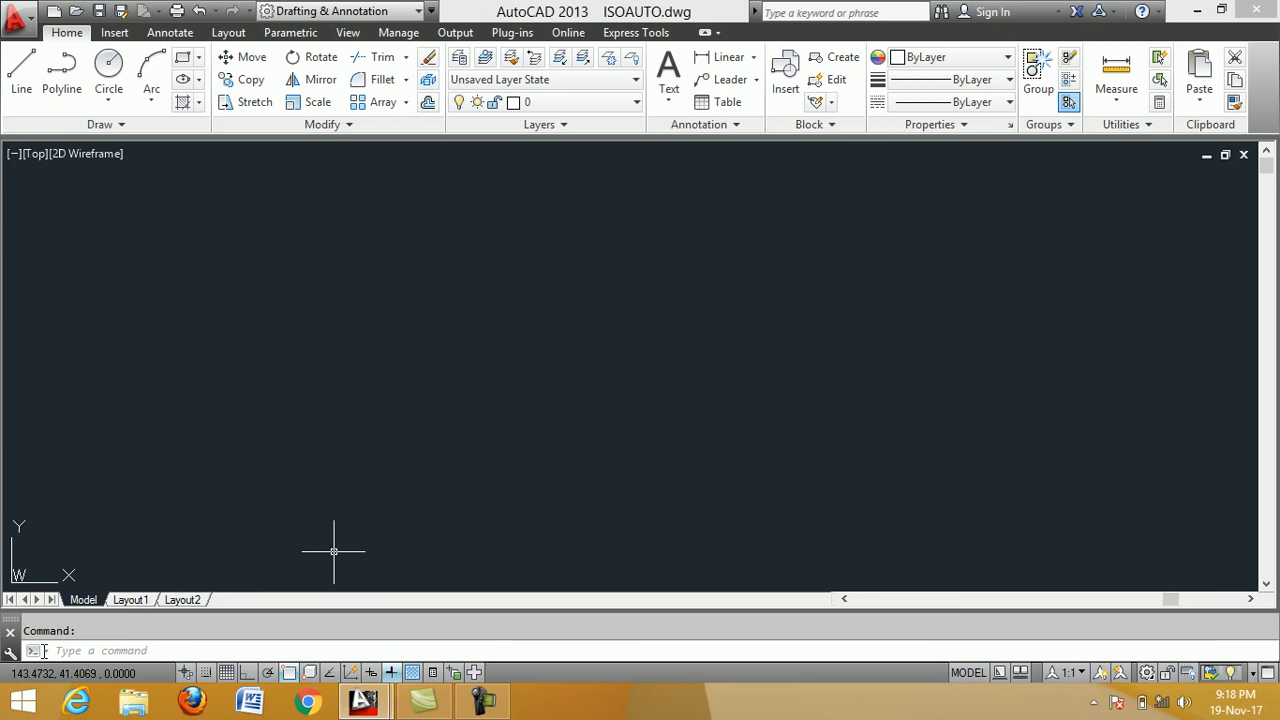
Set the snap style to Isometric with the SNAP command, accepting the default vertical spacing of 10.
left_click(48, 651)
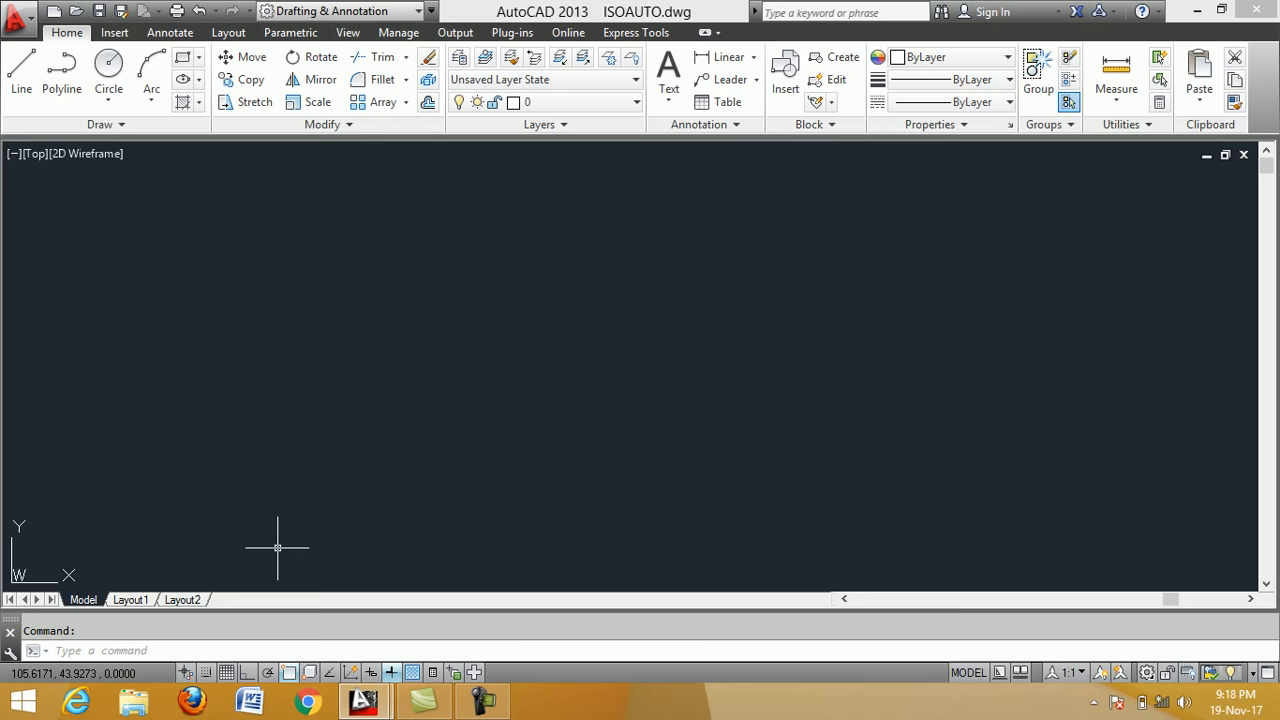
type("snap")
key("Return")
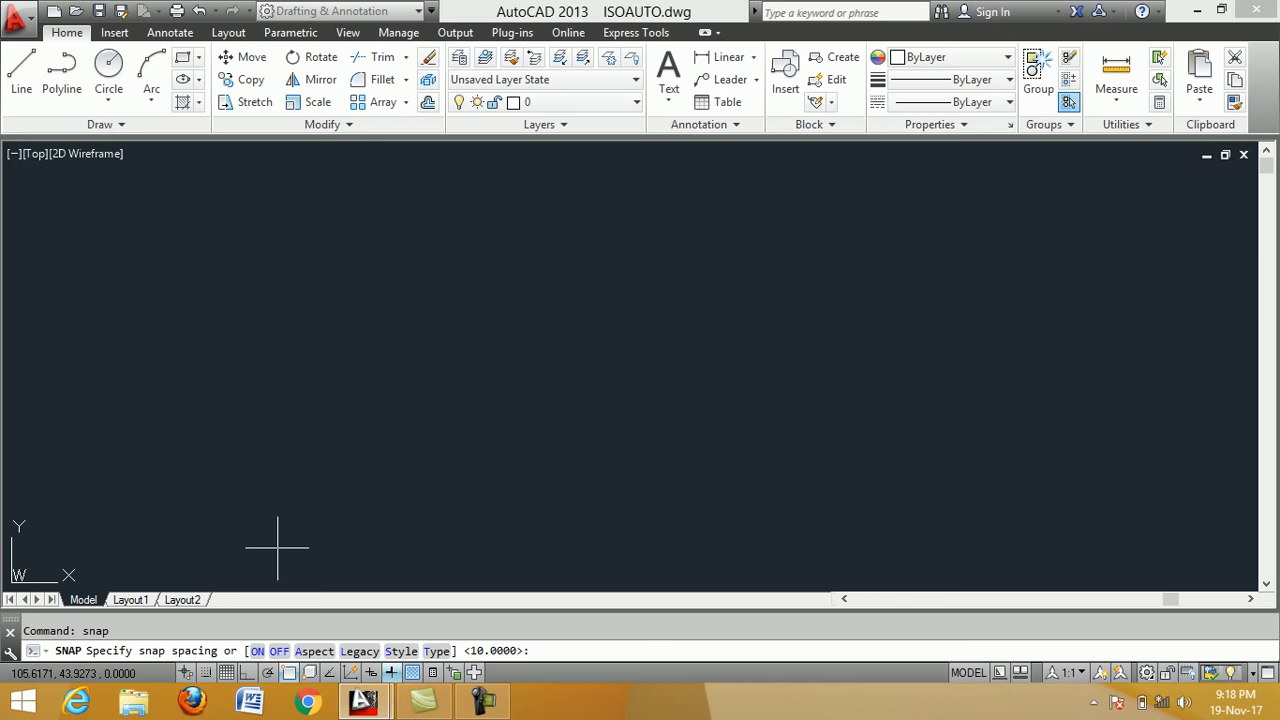
type("s")
key("Return")
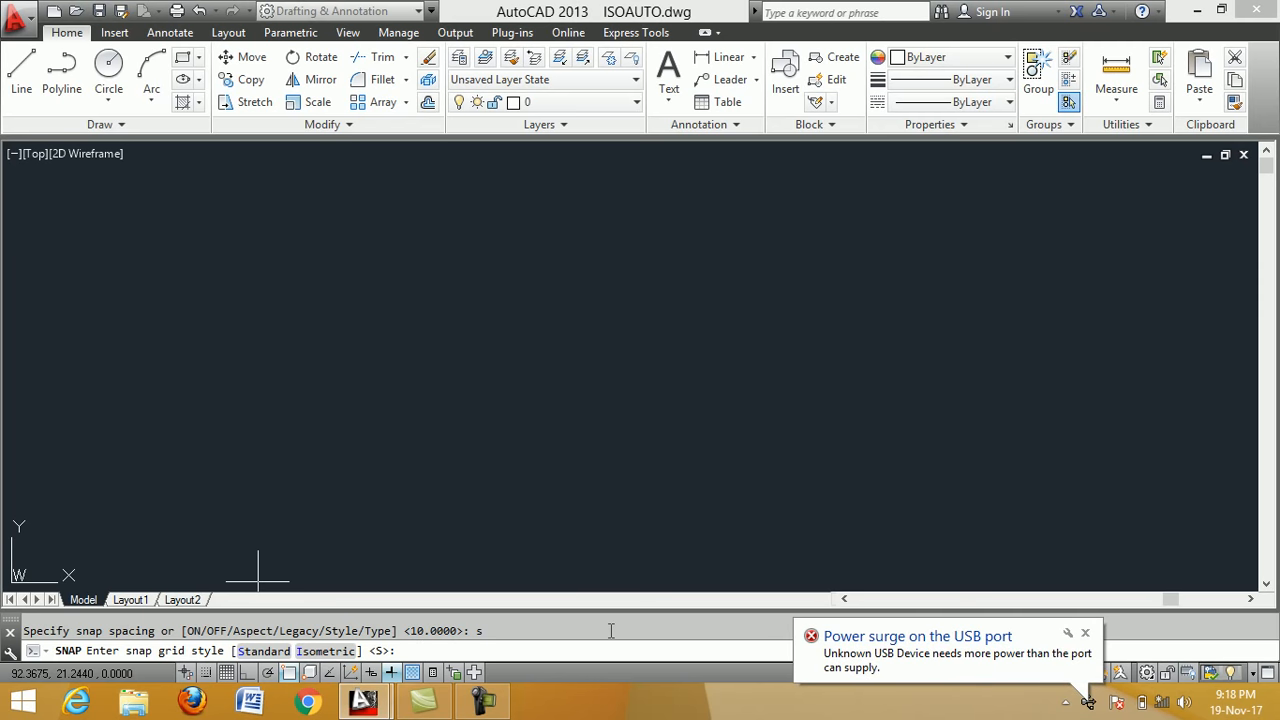
type("i")
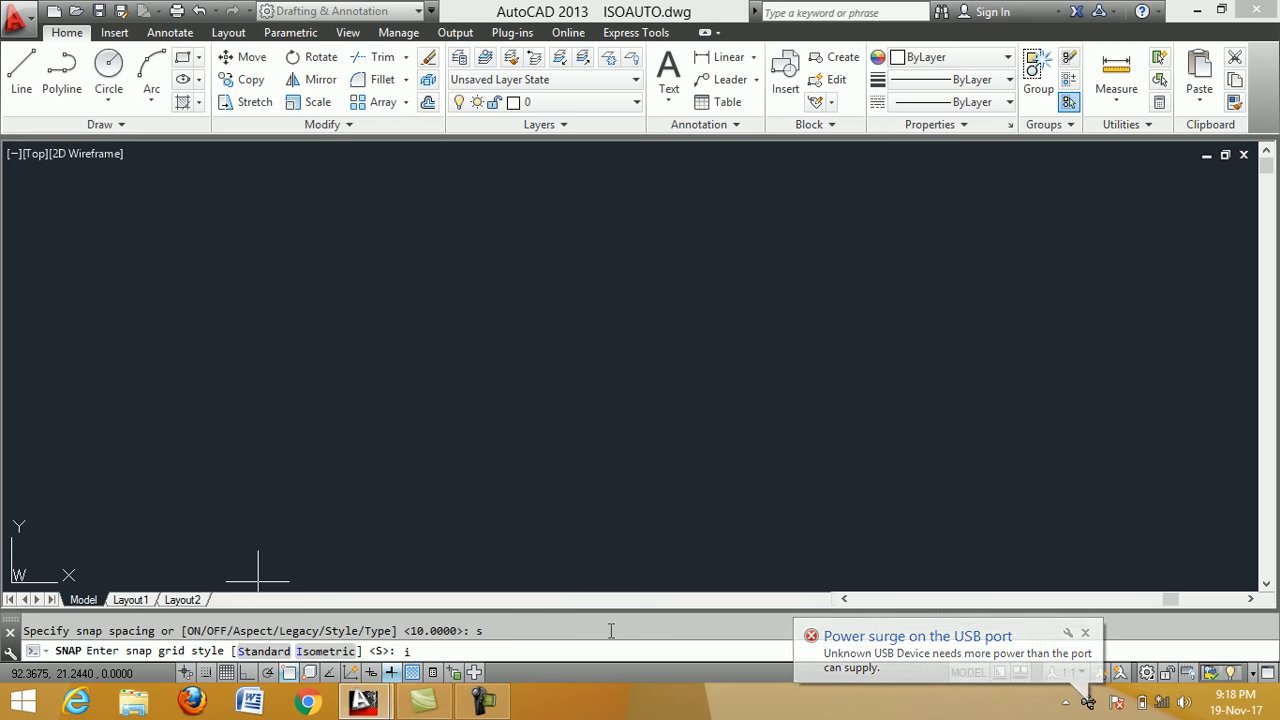
key("Return")
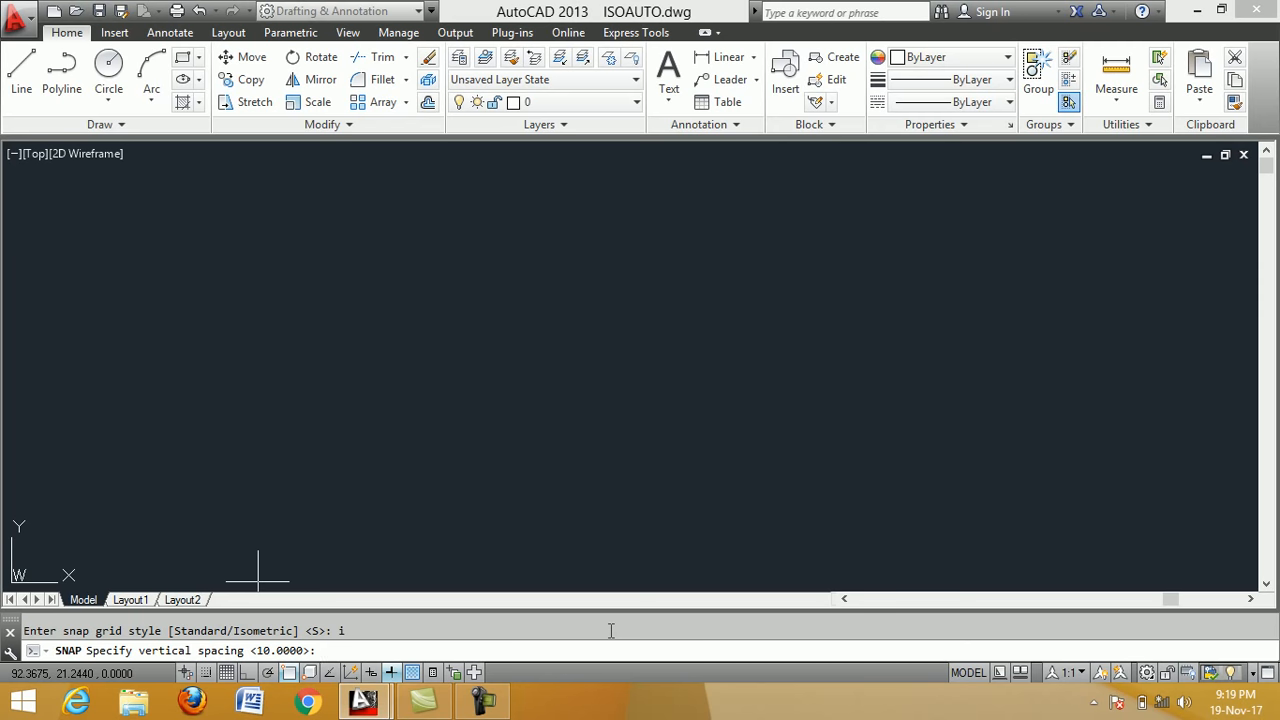
key("Return")
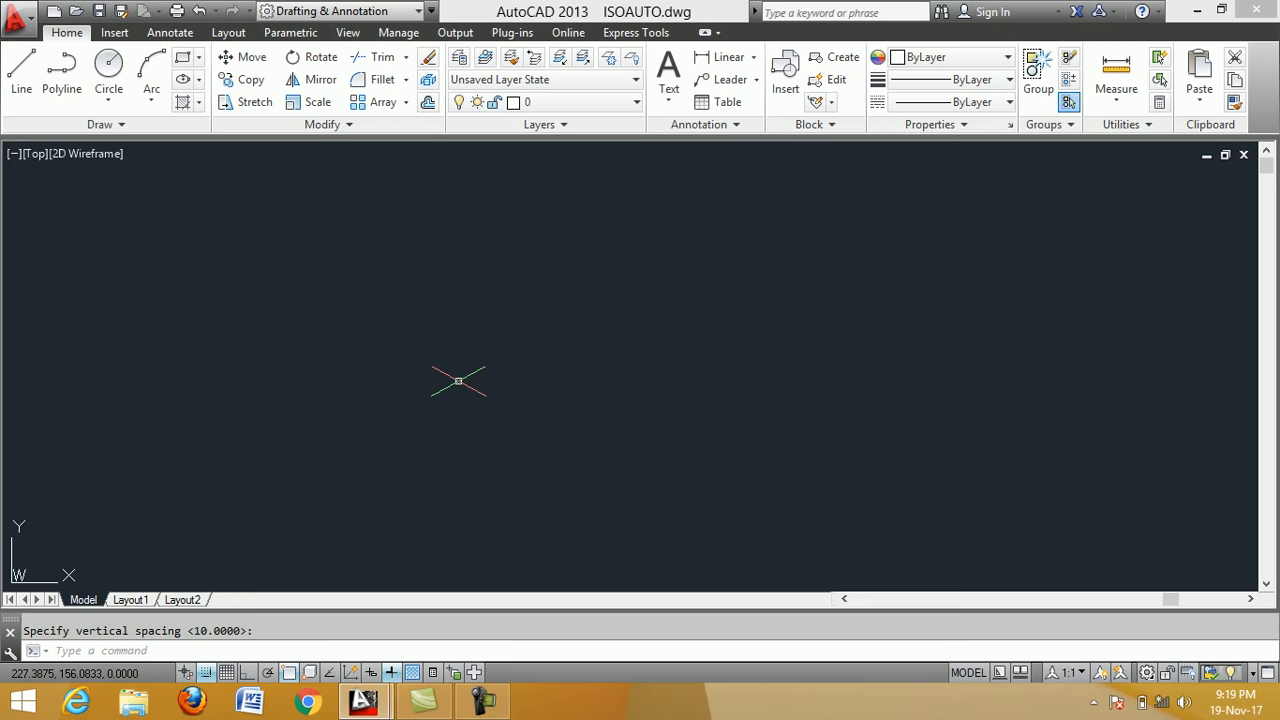
Cycle repeatedly through the right, left and top isoplanes, finishing on the top isoplane.
key("F5")
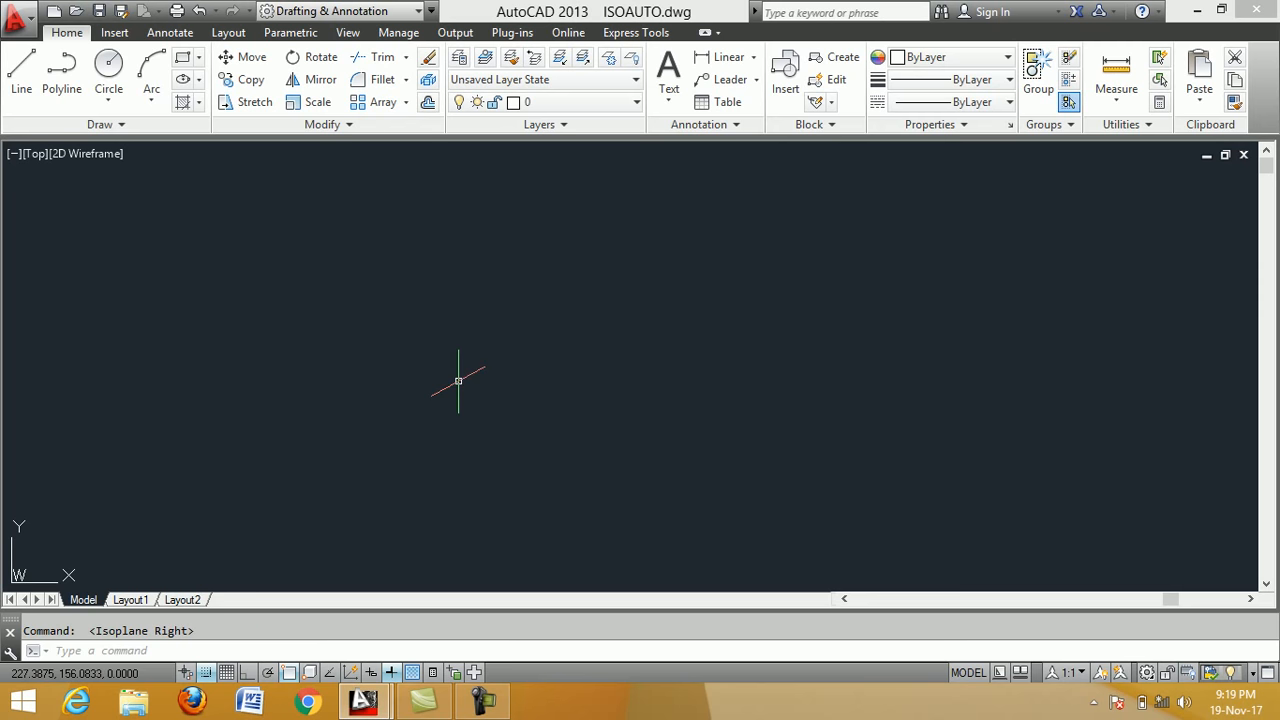
key("F5")
key("F5")
key("F5")
key("F5")
key("F5")
key("F5")
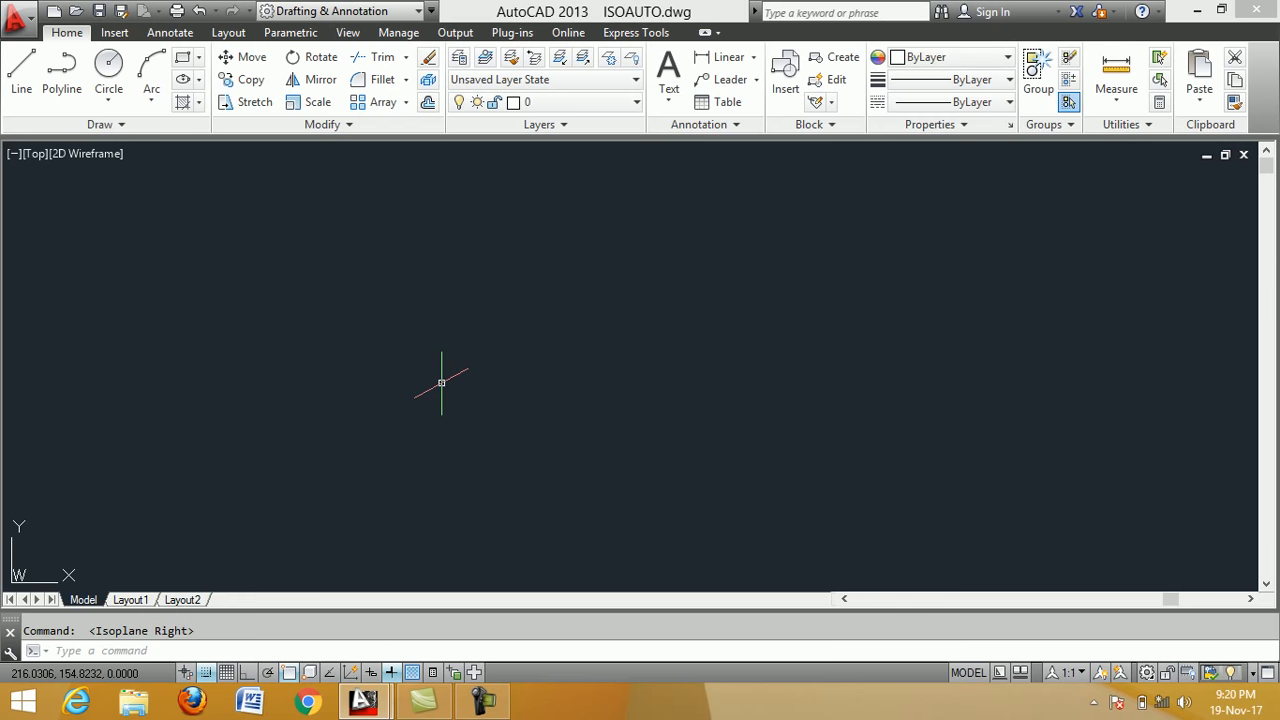
key("F5")
key("F5")
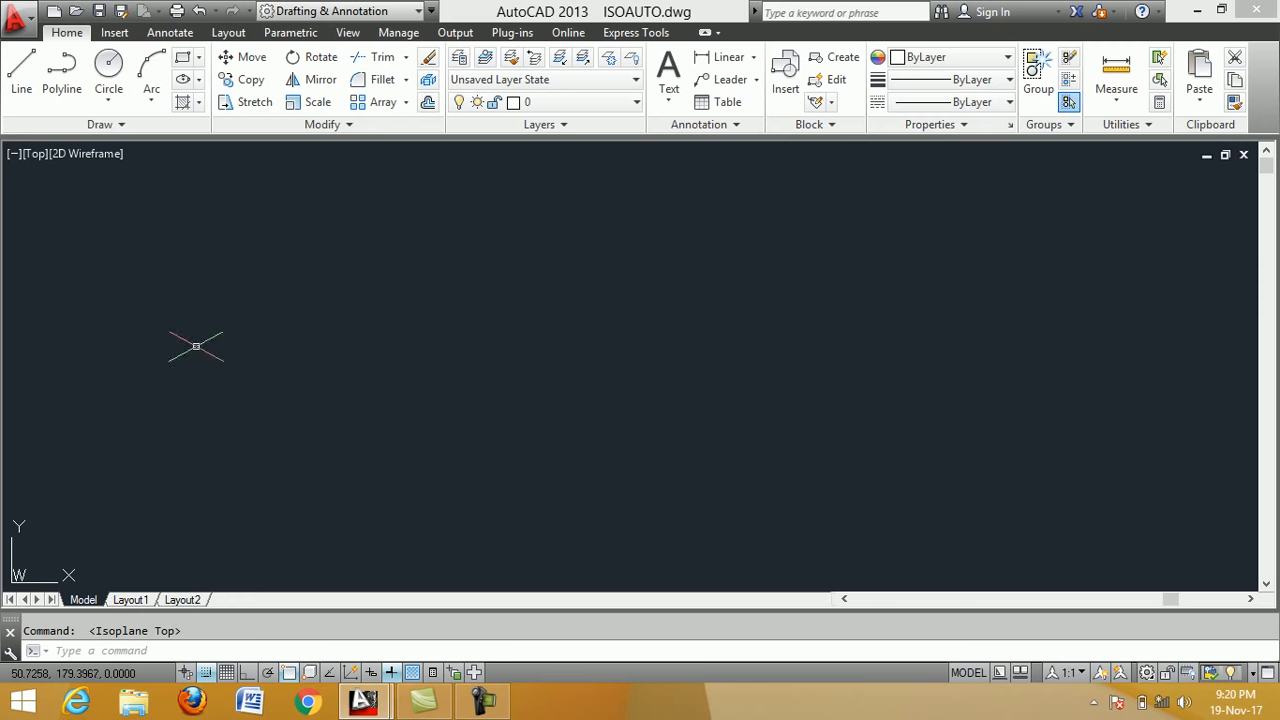
Turn Ortho on and draw the cube's top face on the top isoplane as a closed rhombus with 100-unit sides.
left_click(250, 676)
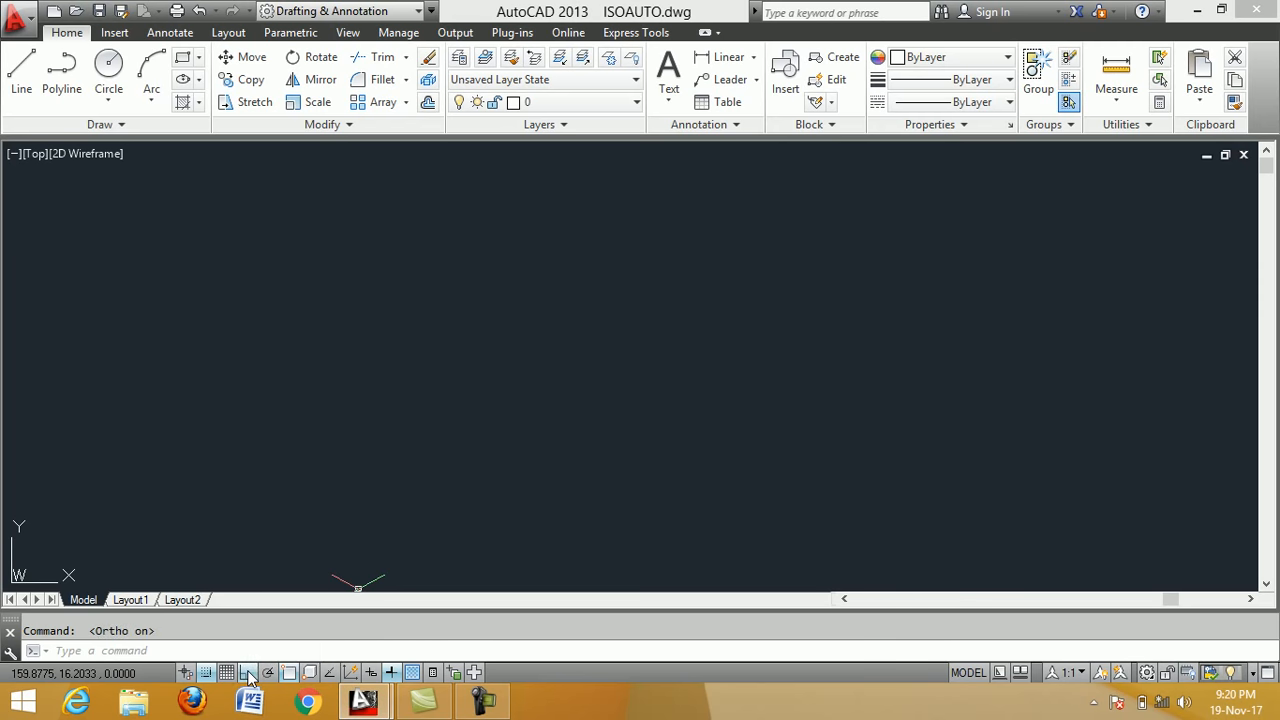
left_click(21, 70)
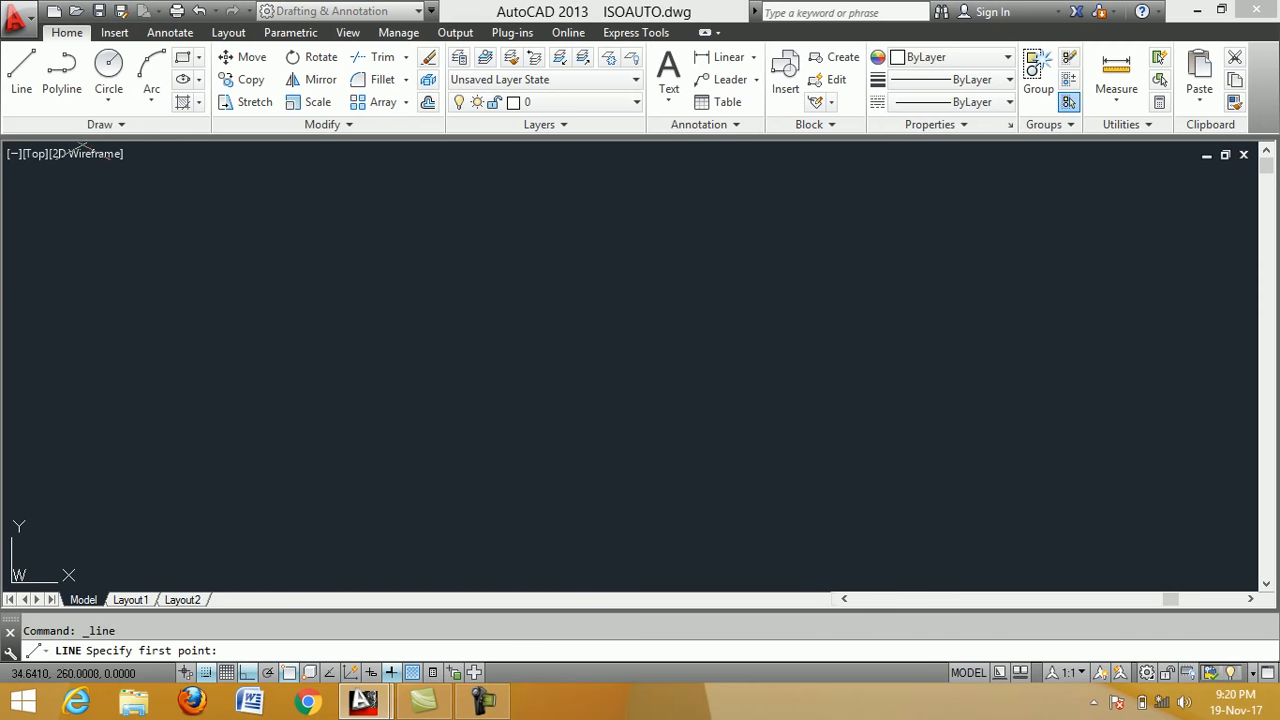
left_click(301, 301)
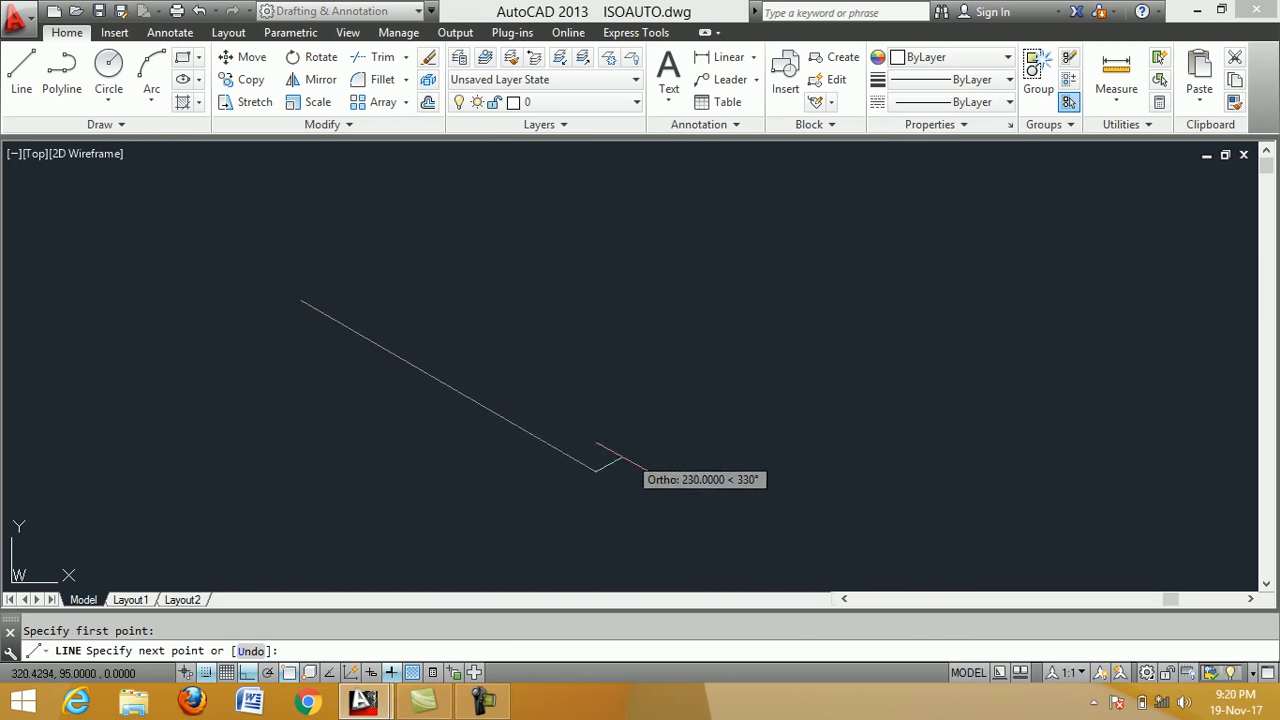
type("100")
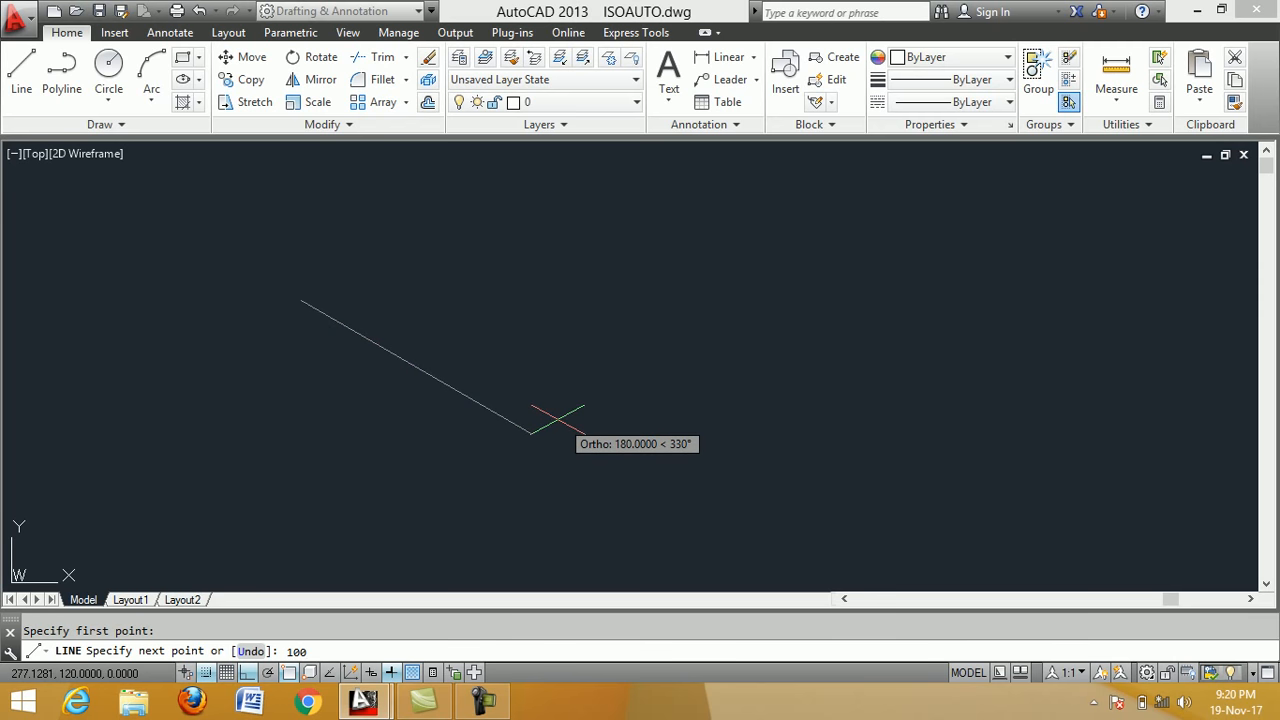
key("Return")
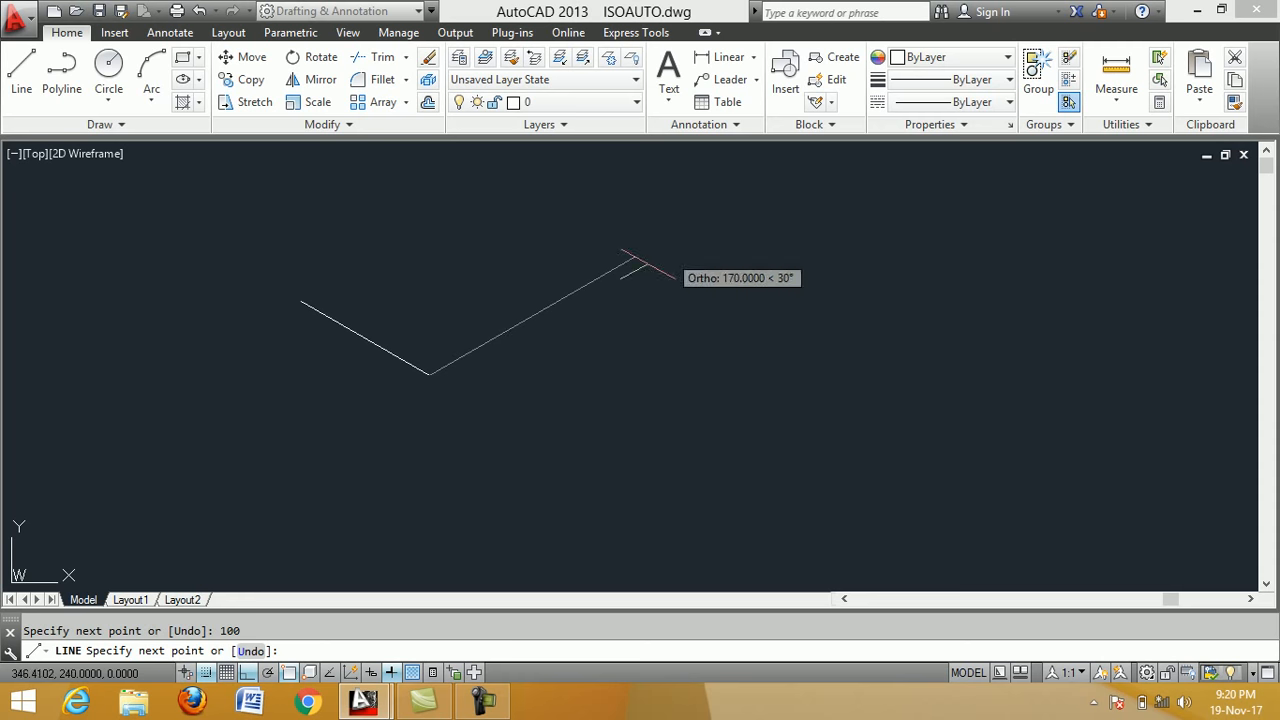
scroll(500, 248, "up", 2)
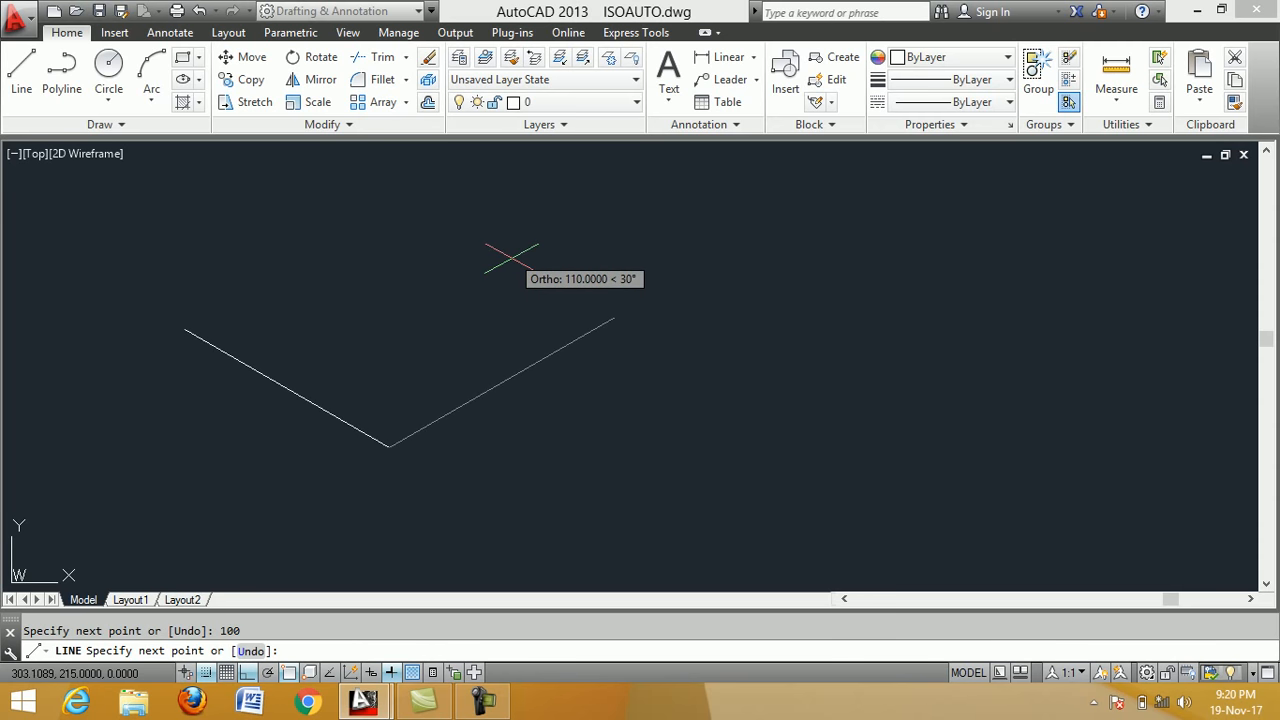
type("100")
key("Return")
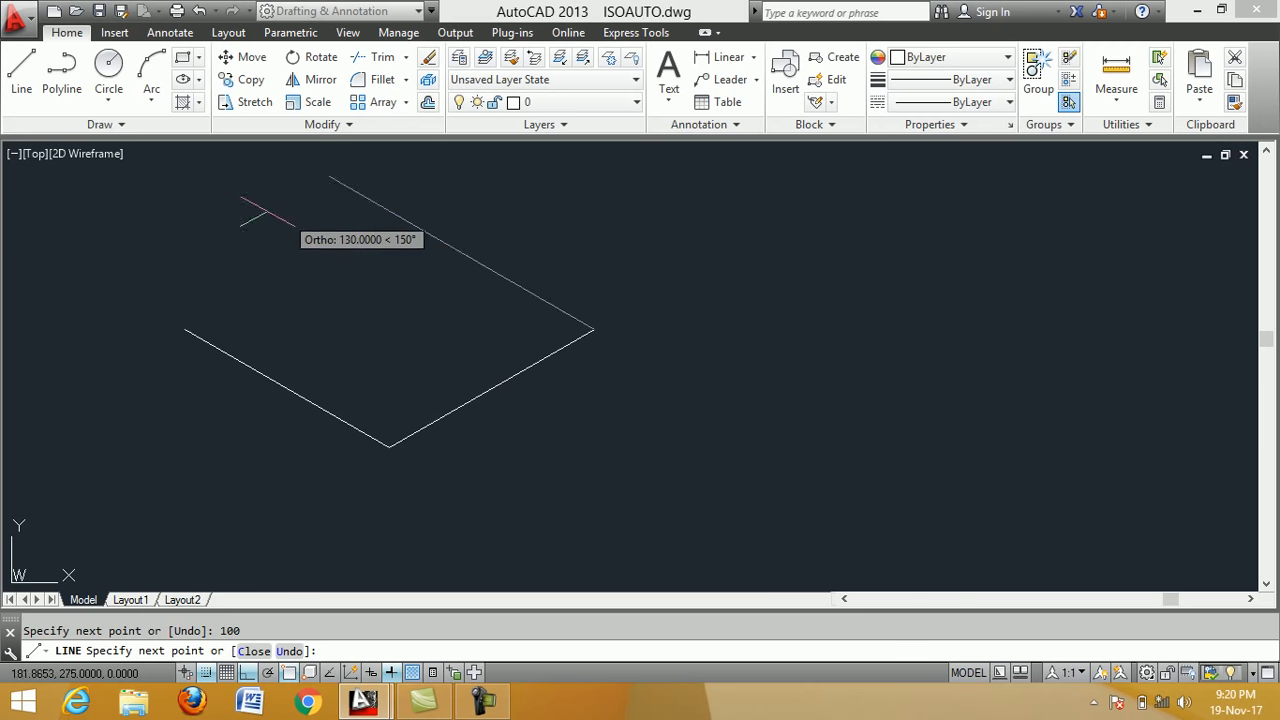
type("100")
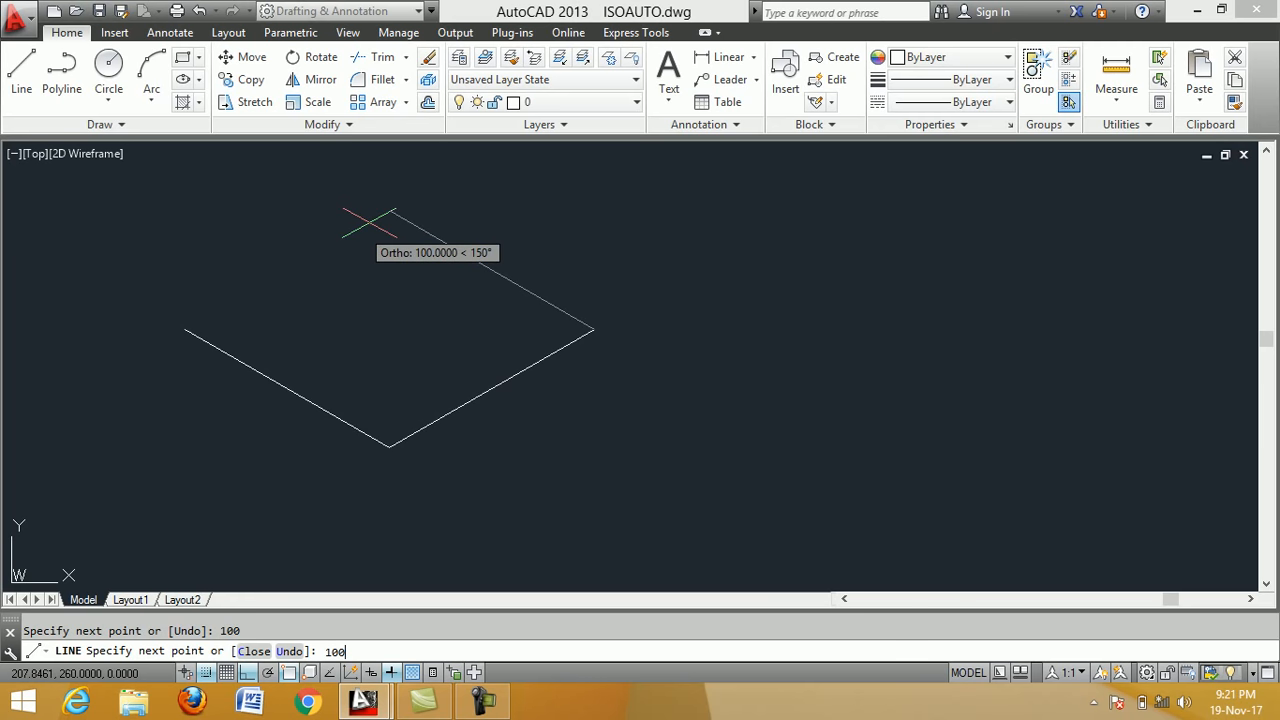
key("Return")
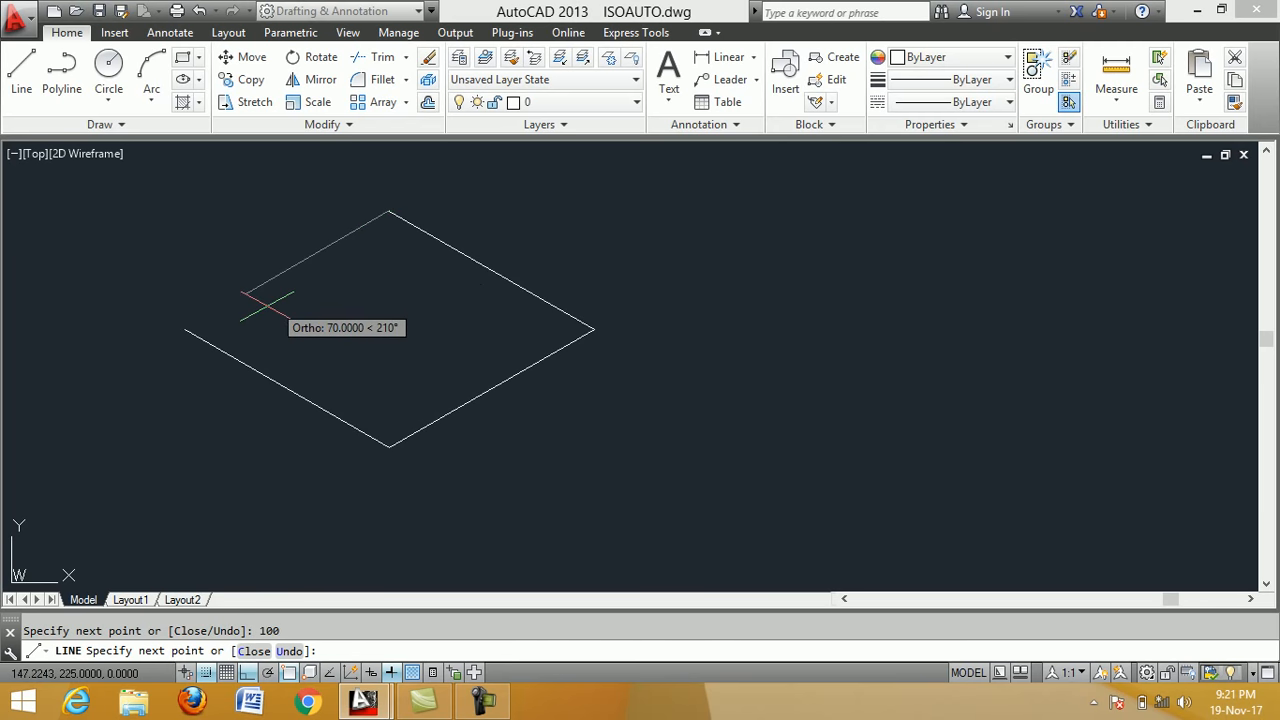
type("100")
key("Return")
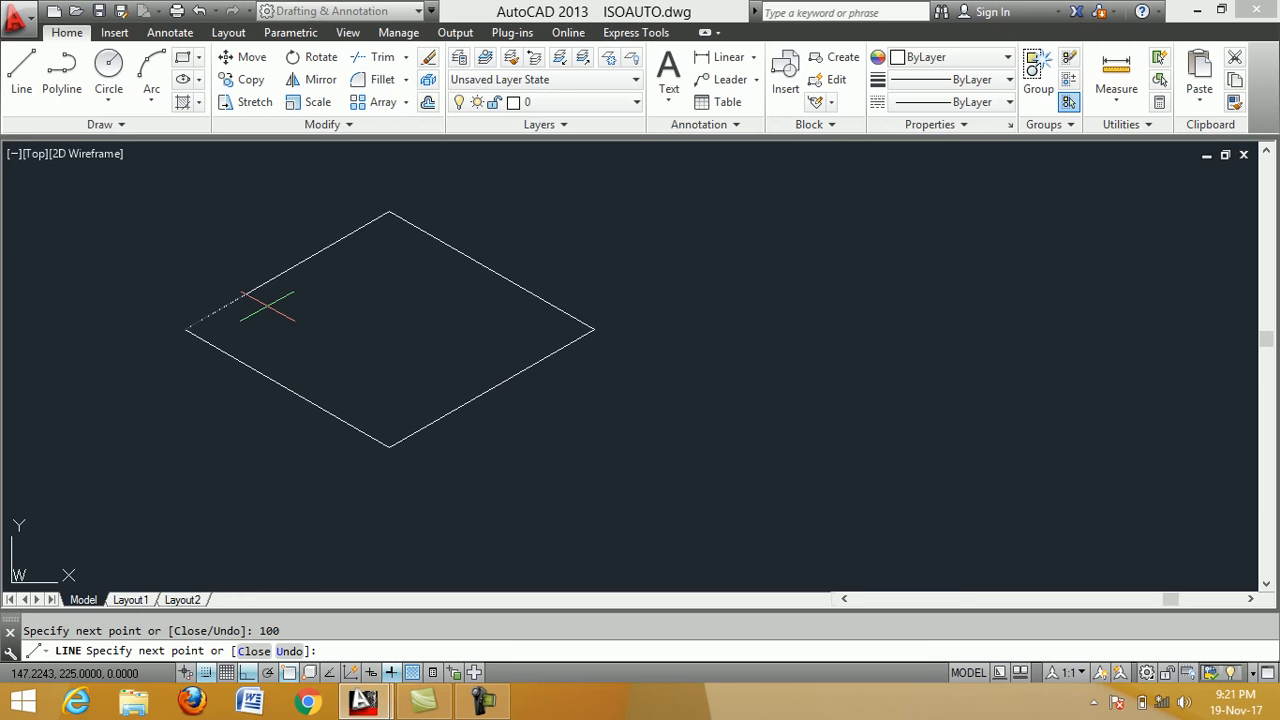
key("Return")
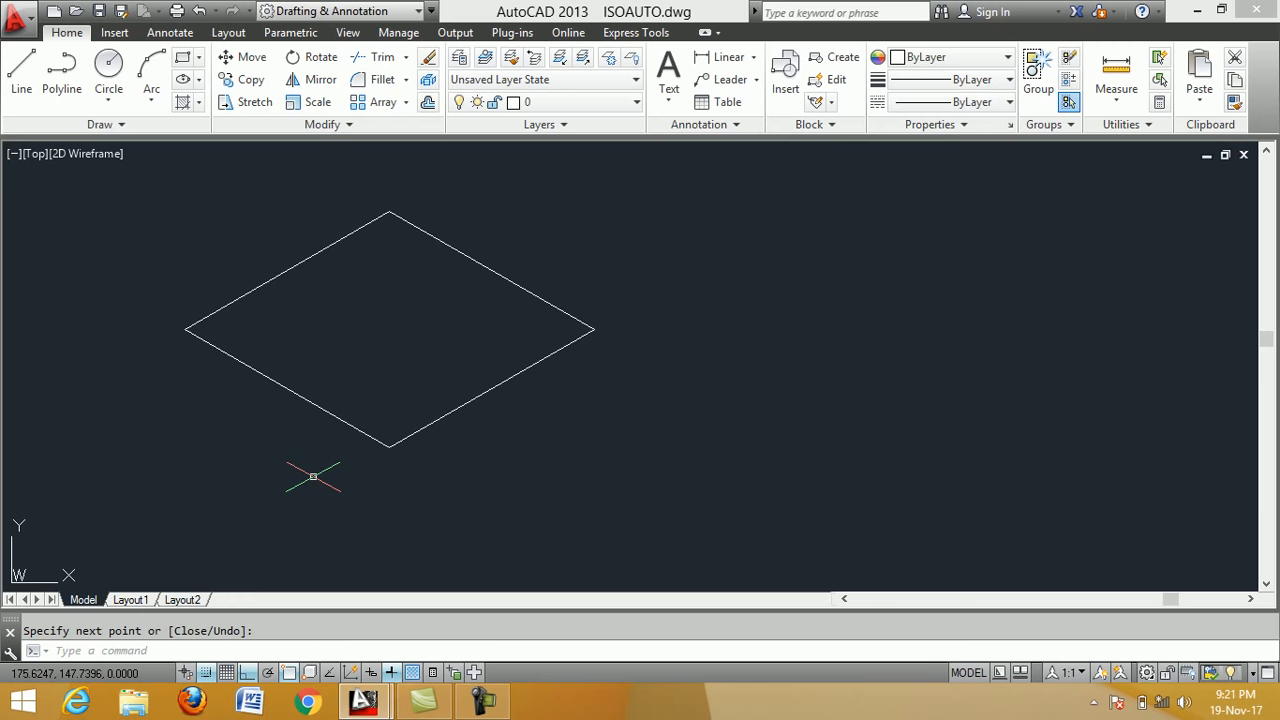
On the left isoplane with Snap off, draw the left face from the rhombus's left corner: 100 down, 100 at 330°, up to its front corner.
key("F5")
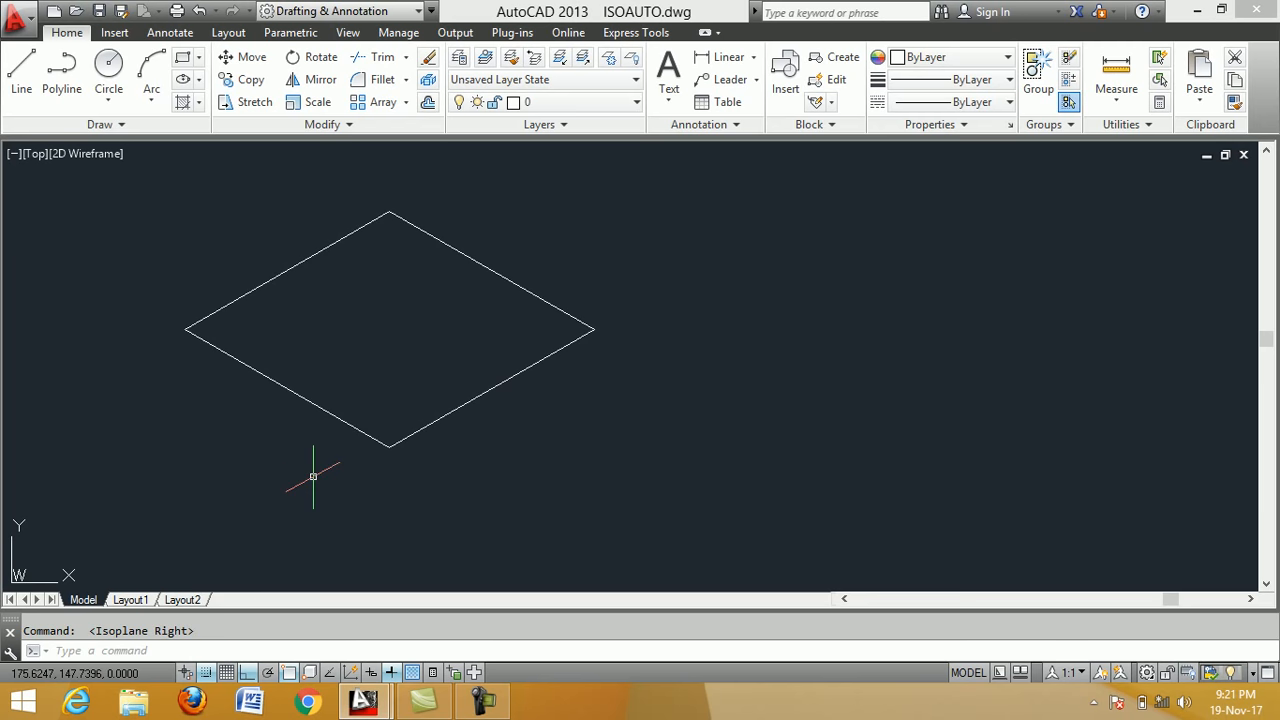
key("F5")
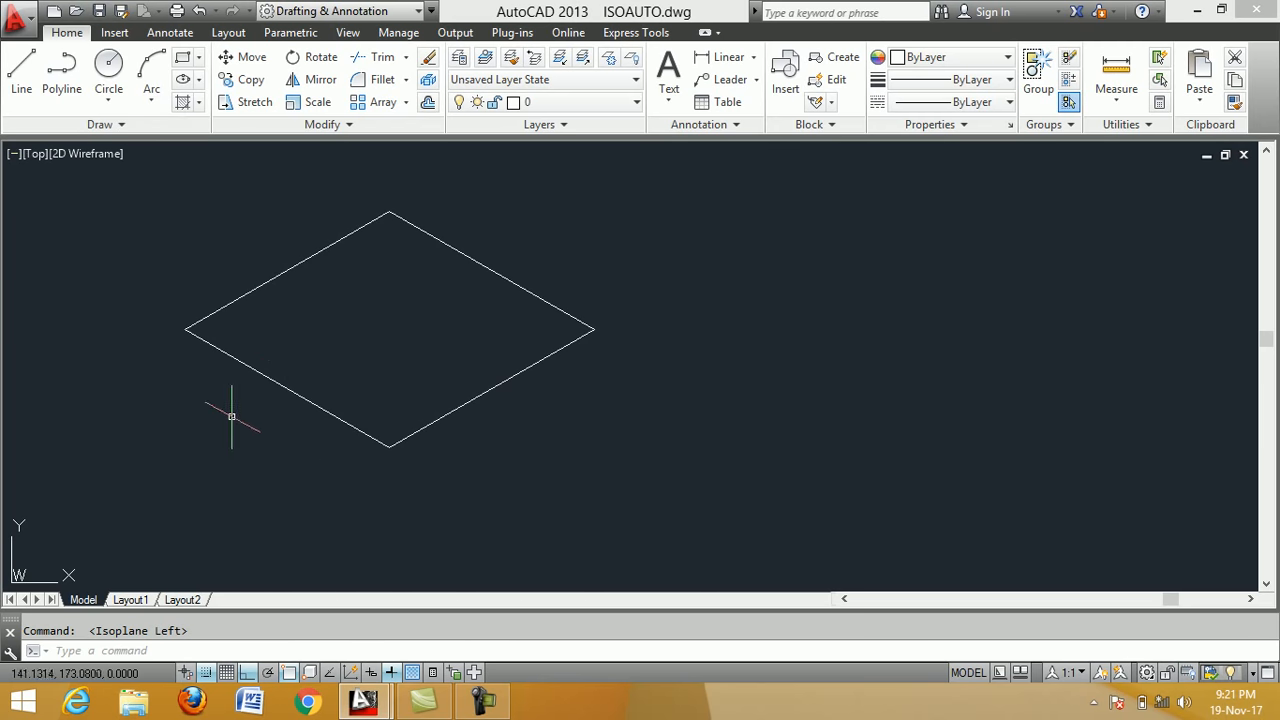
left_click(24, 67)
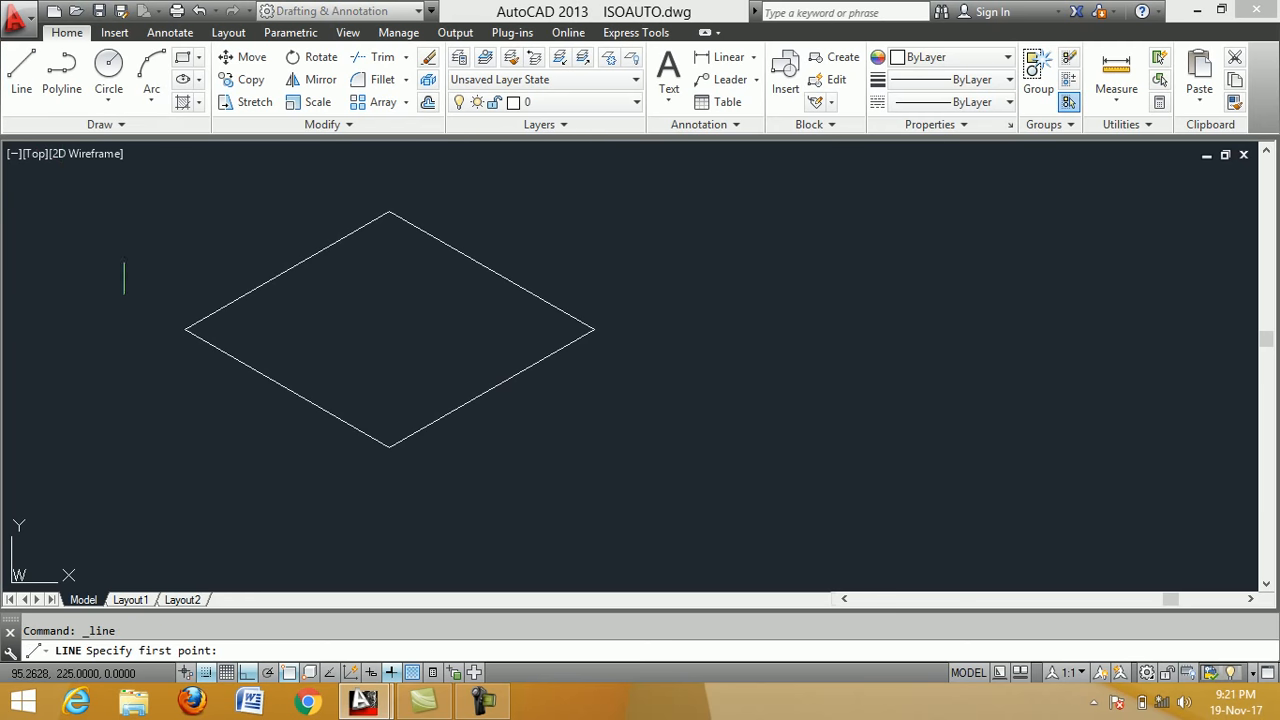
left_click(185, 329)
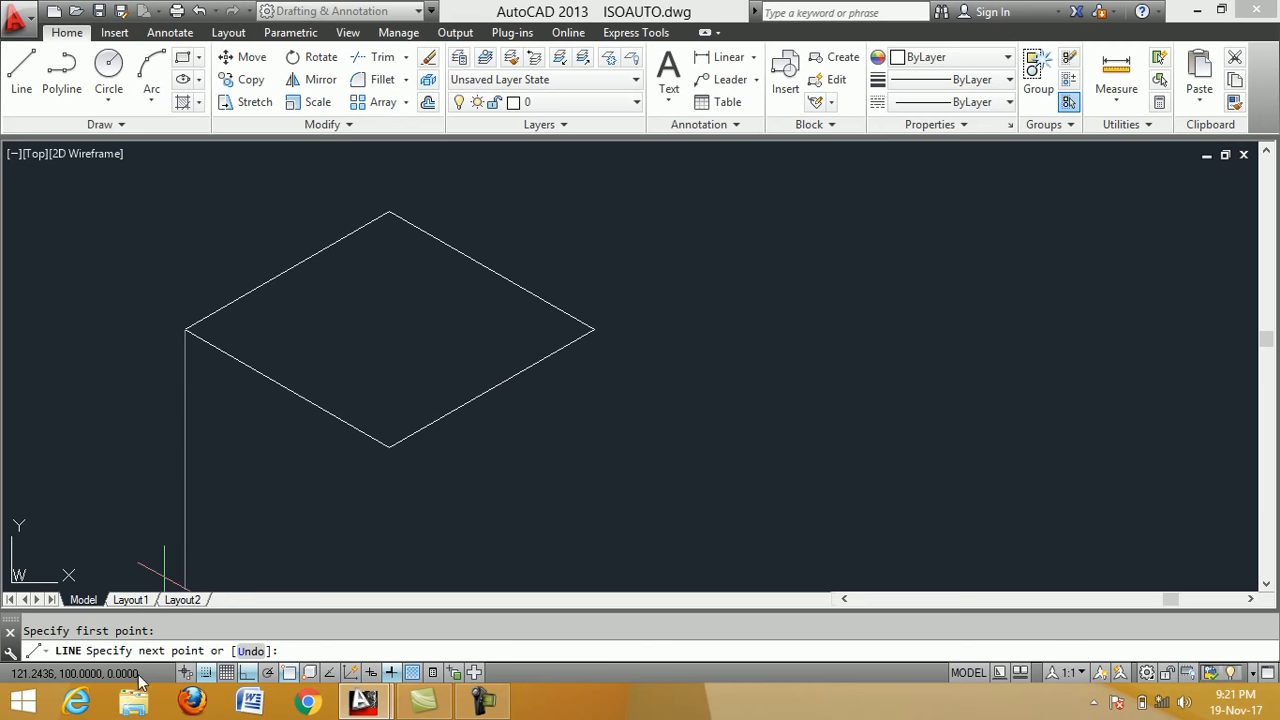
left_click(205, 673)
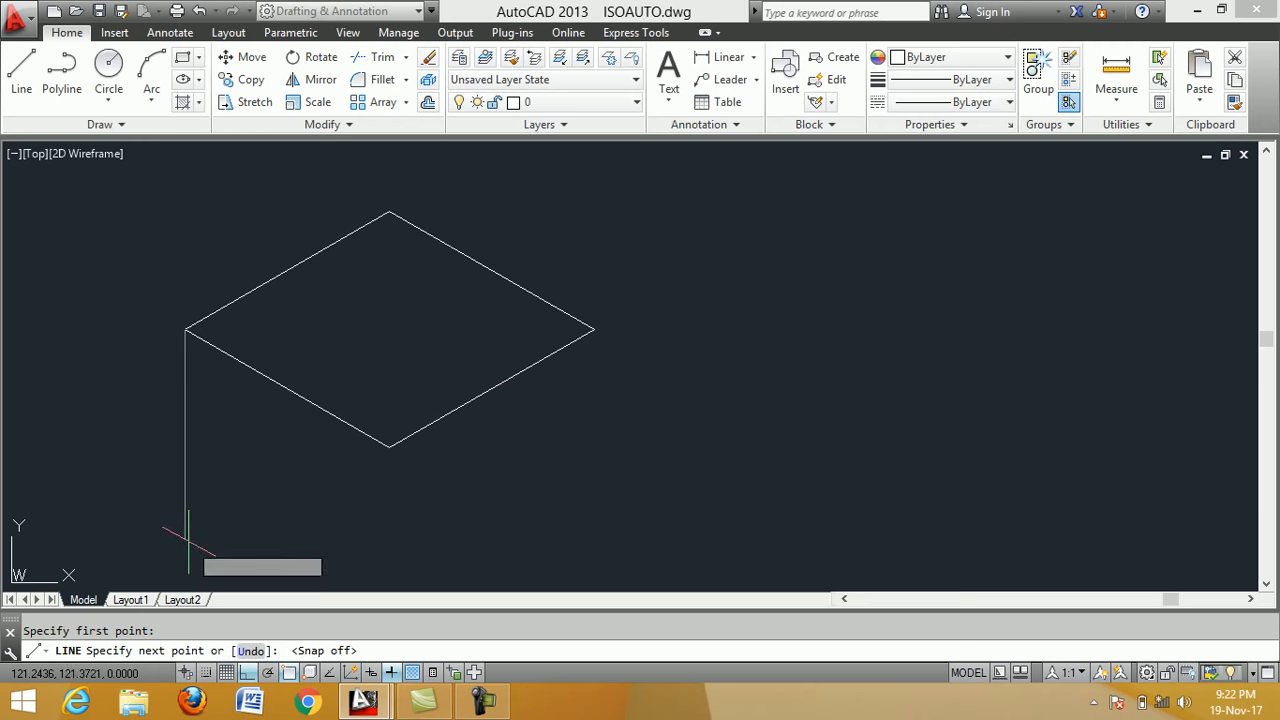
type("100")
key("Return")
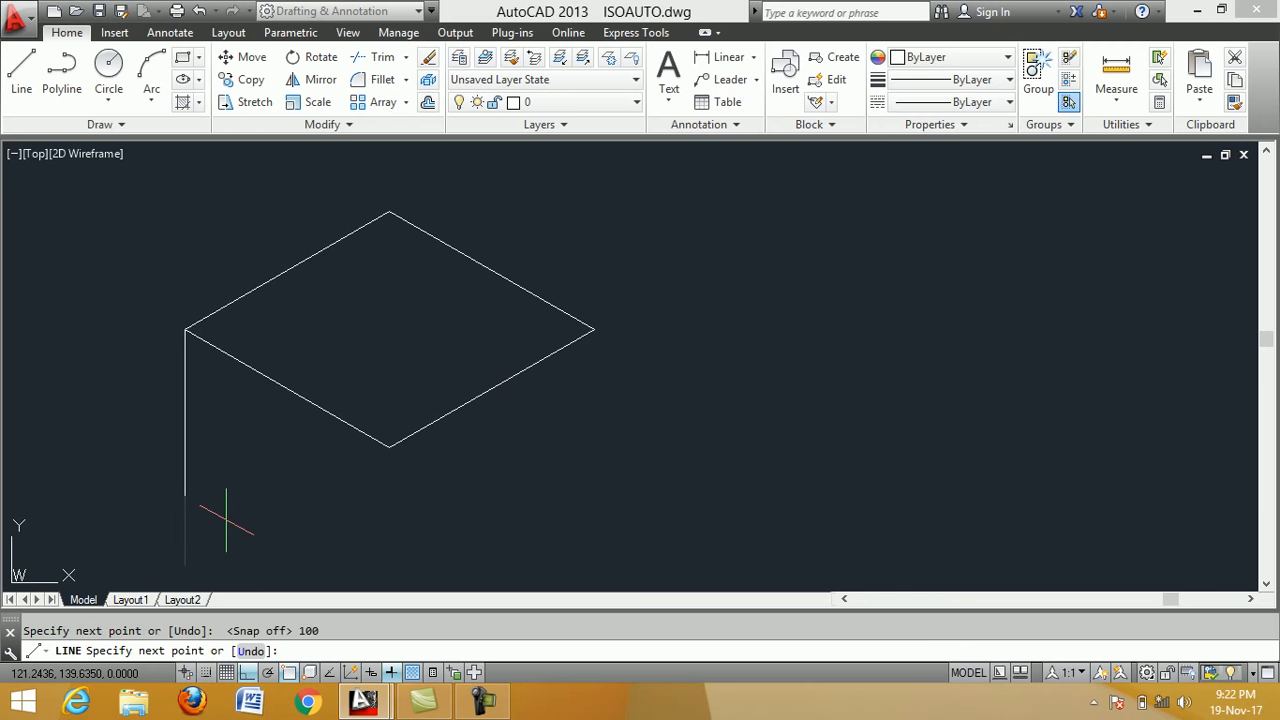
scroll(306, 426, "down", 2)
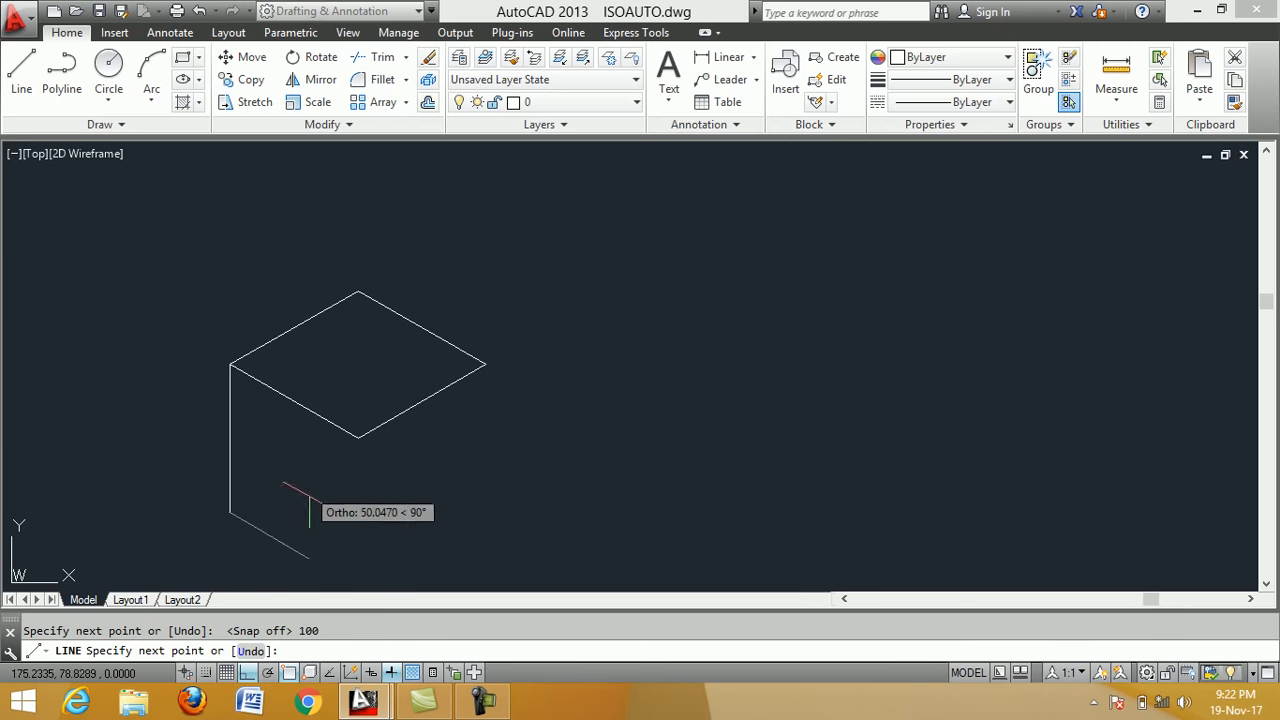
type("100")
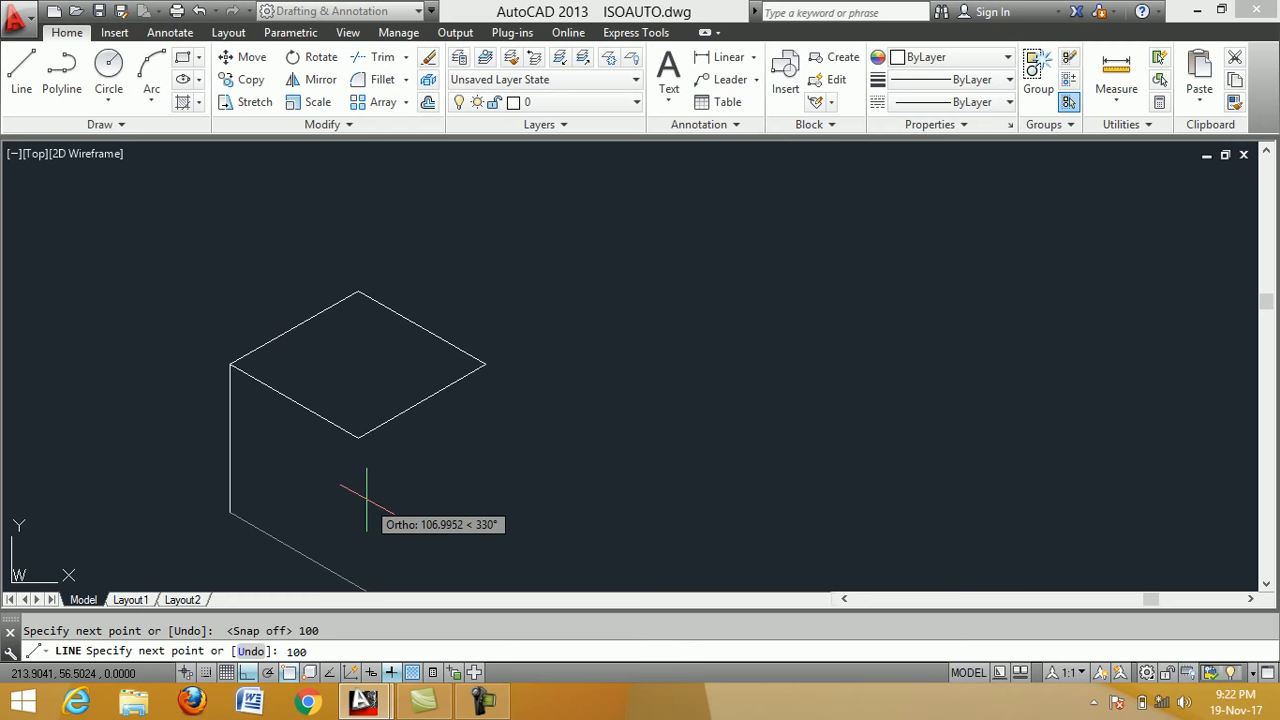
key("Return")
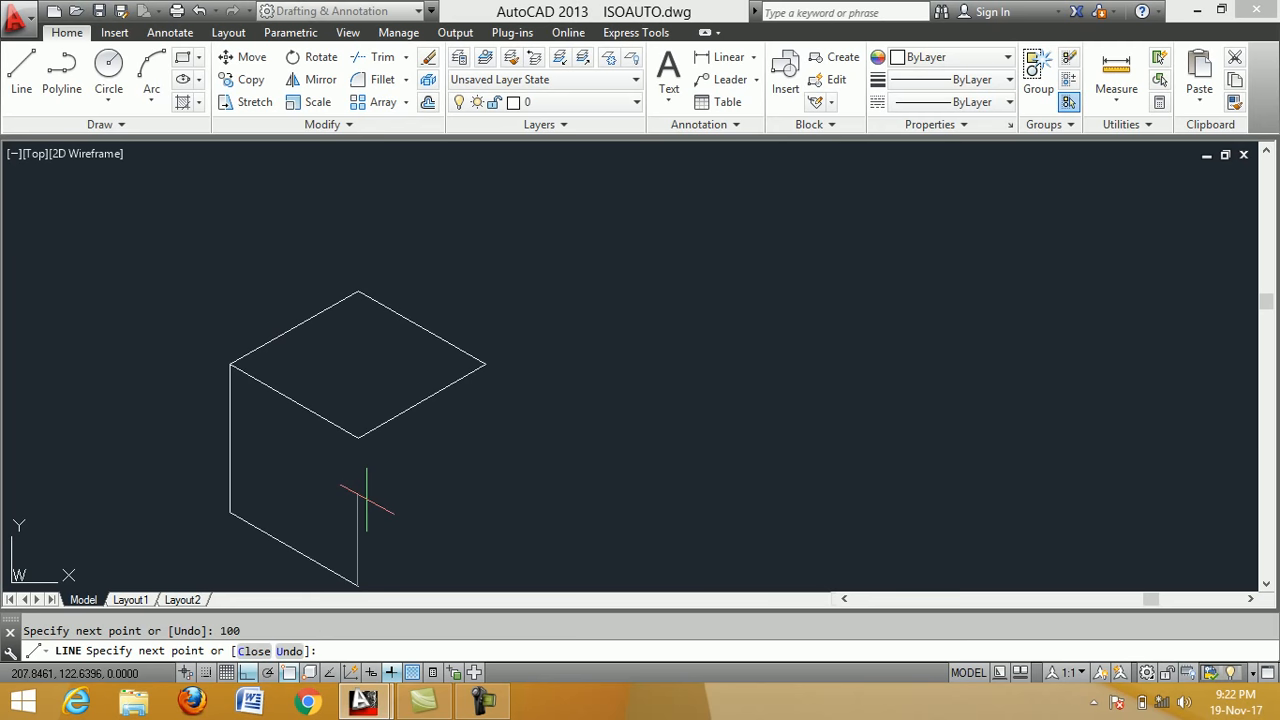
left_click(358, 438)
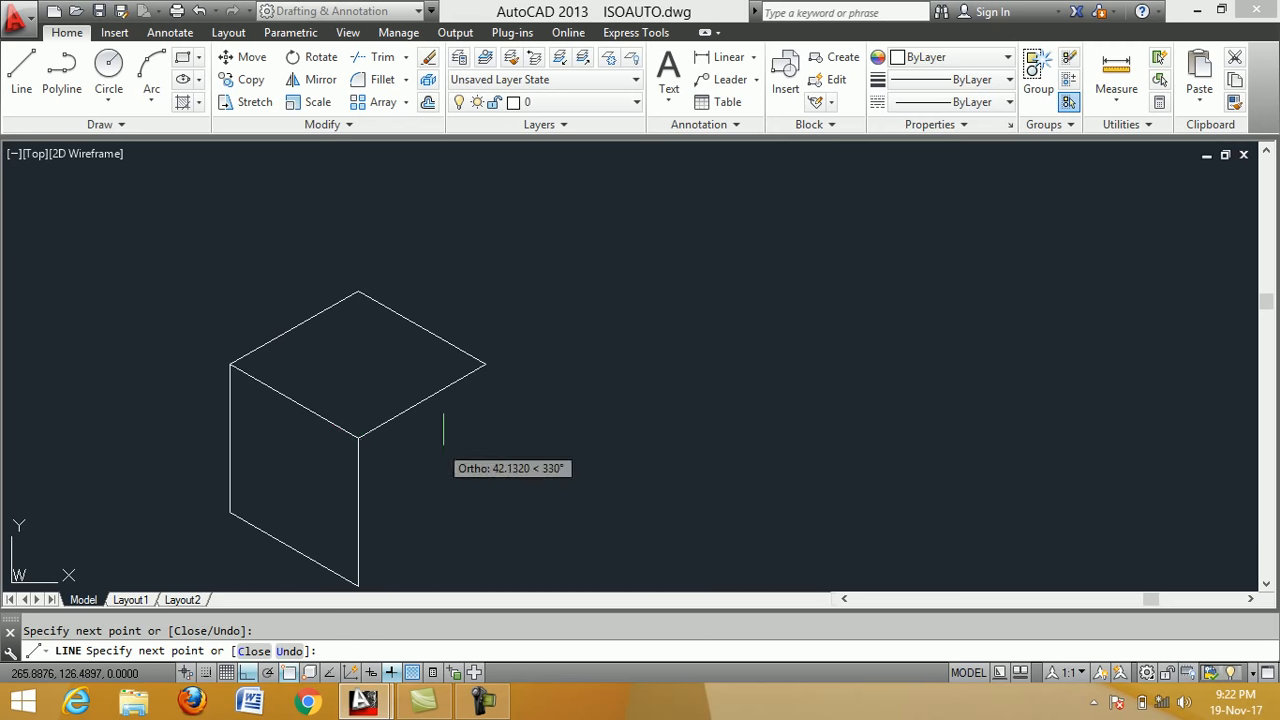
key("Return")
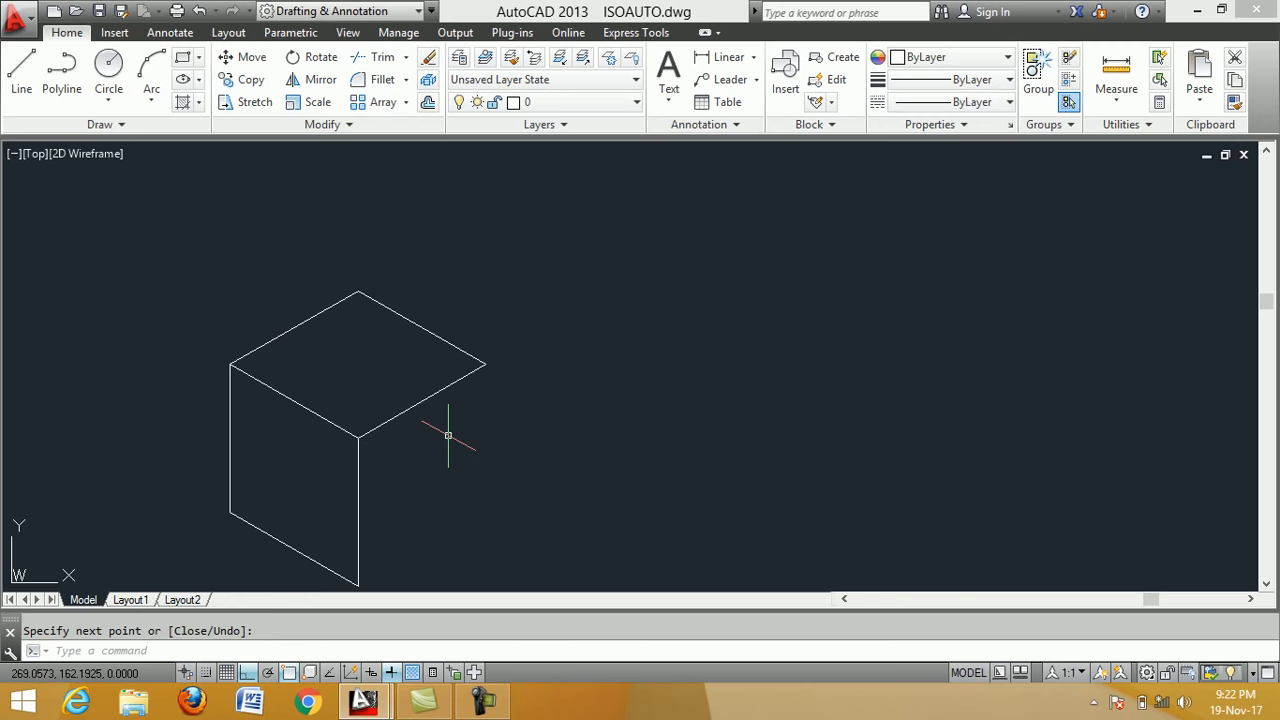
On the right isoplane, draw the right face from the top rhombus's right corner: 100 down, then to the front edge's lower end.
scroll(360, 543, "up", 2)
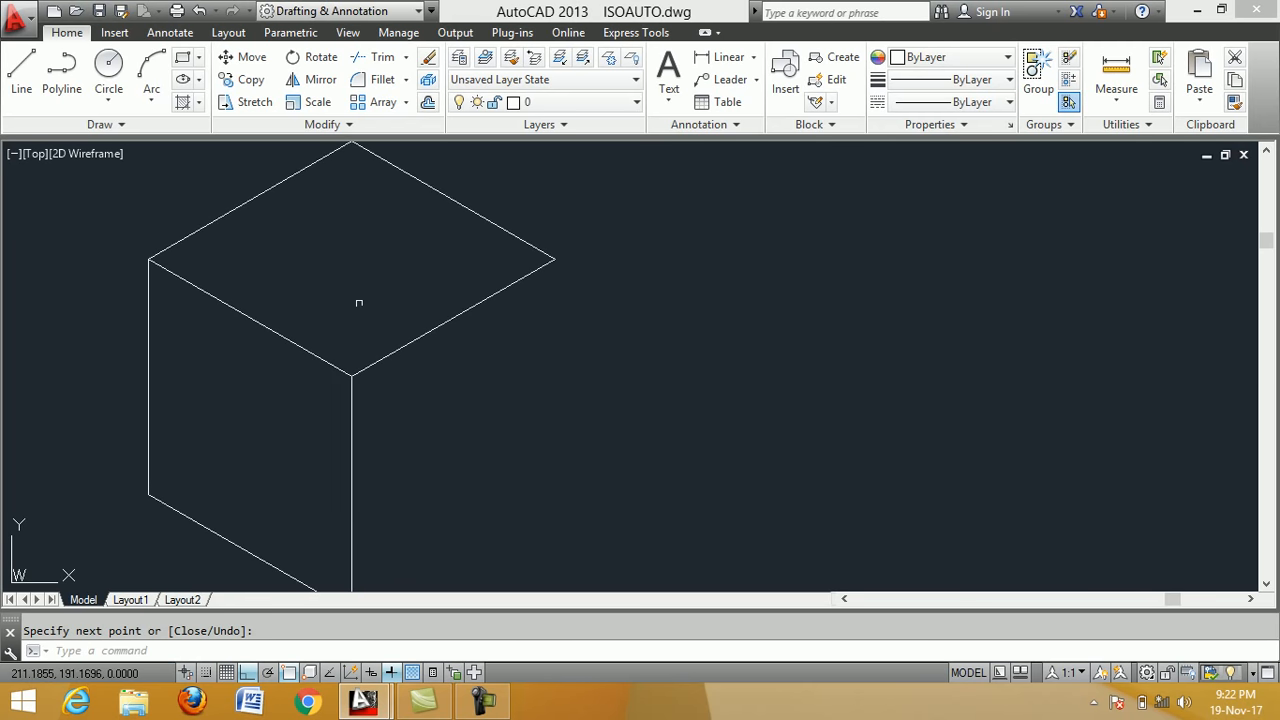
scroll(401, 229, "down", 2)
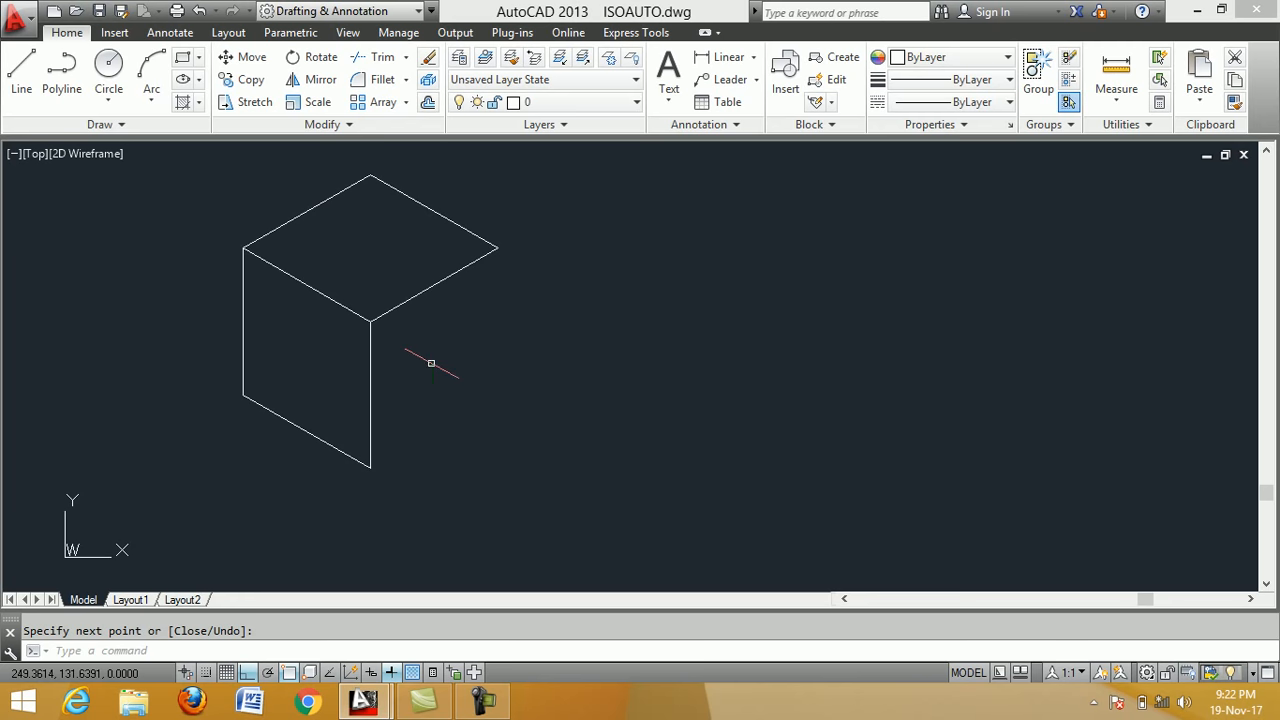
key("F5")
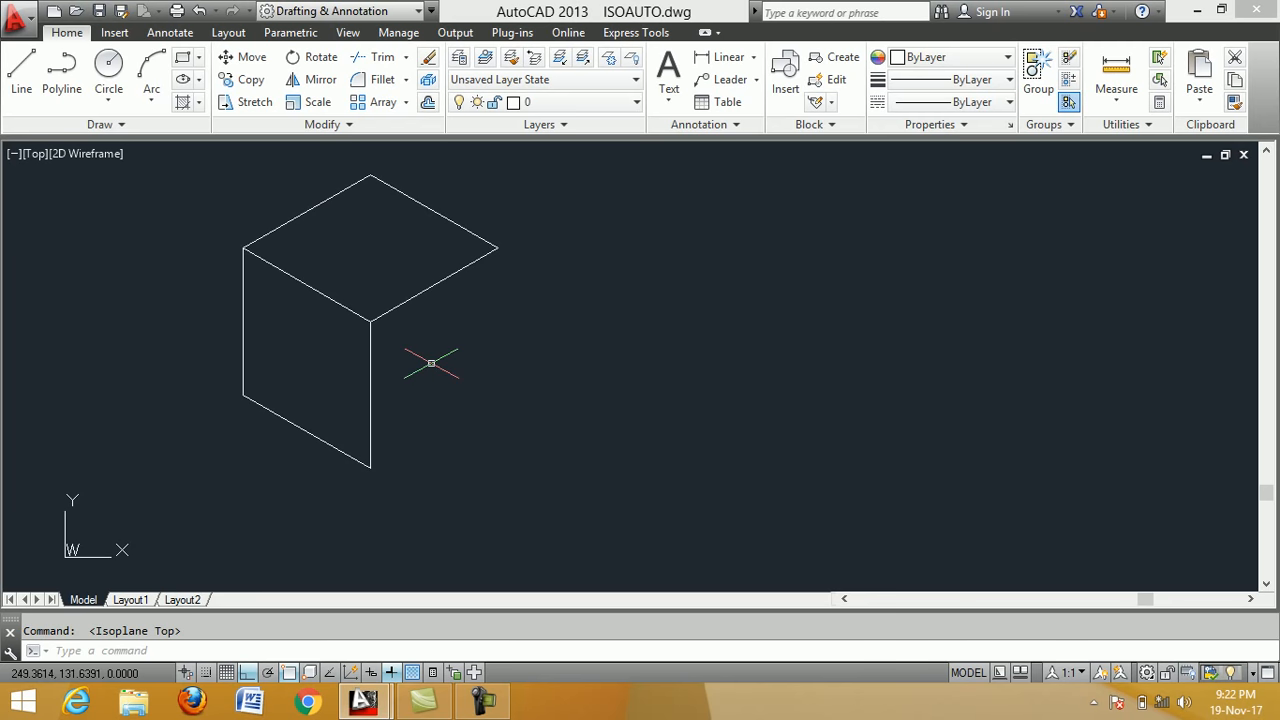
key("F5")
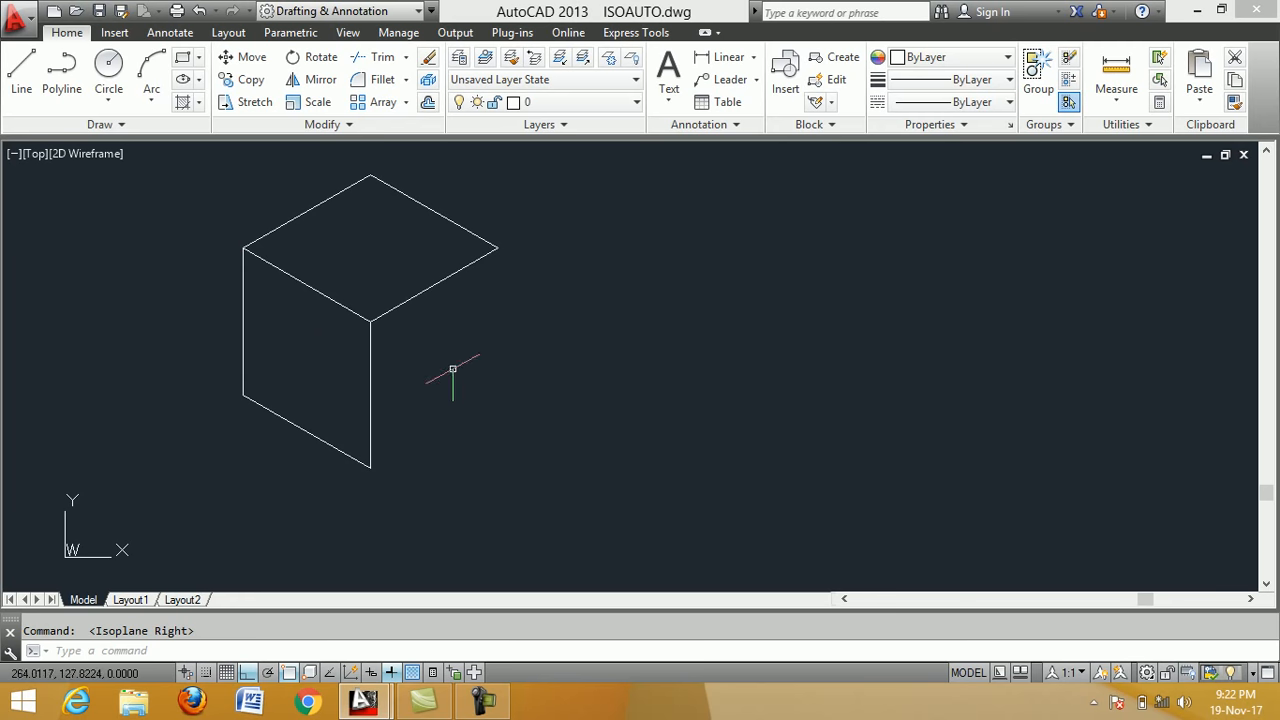
left_click(22, 70)
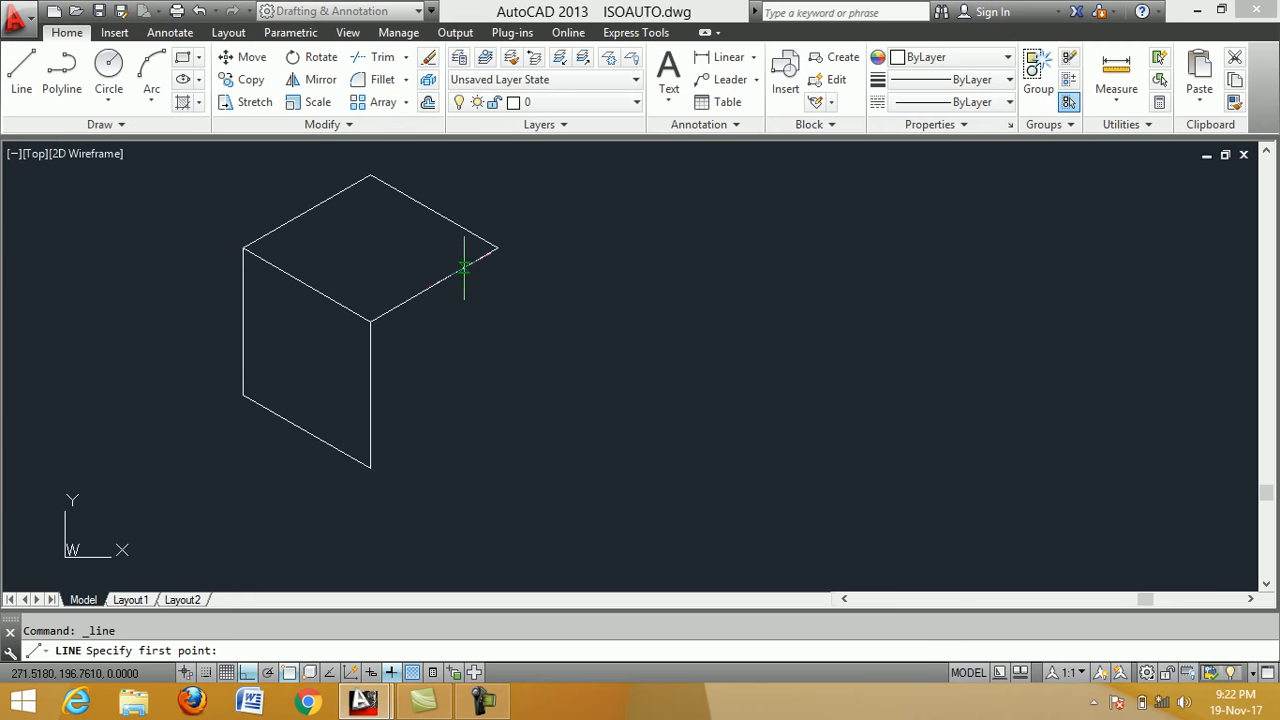
left_click(498, 247)
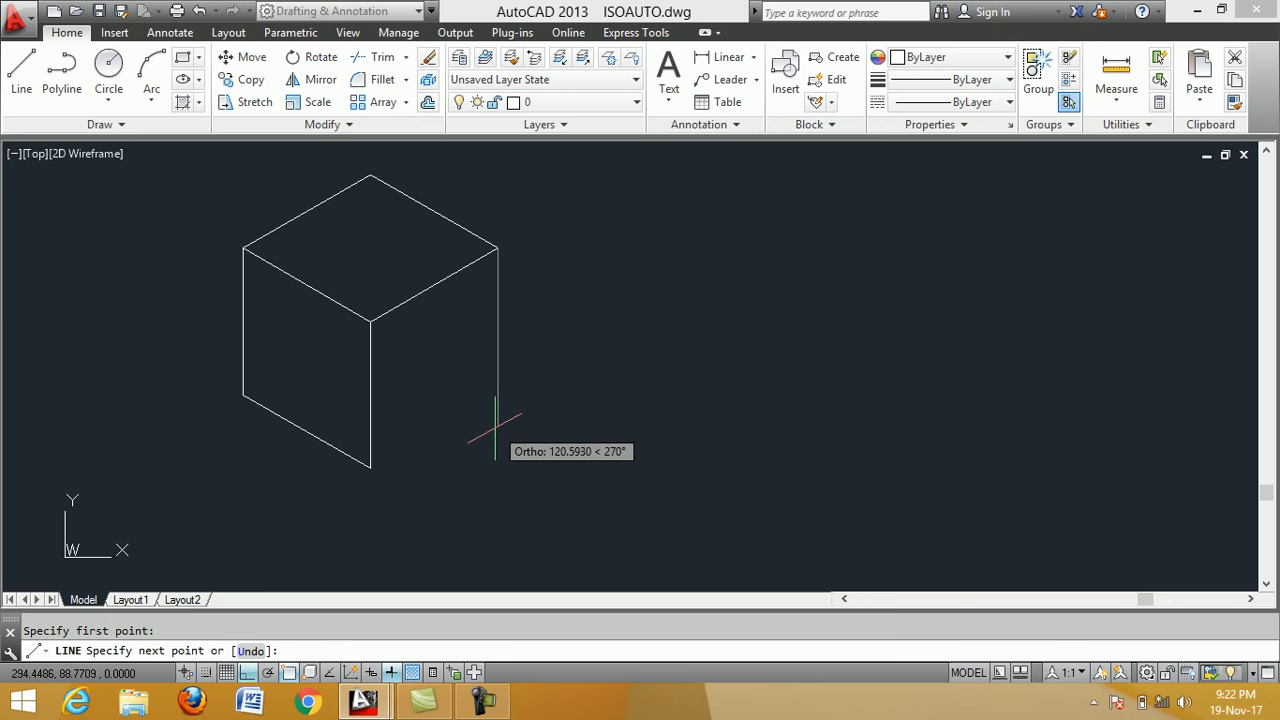
type("100")
key("Return")
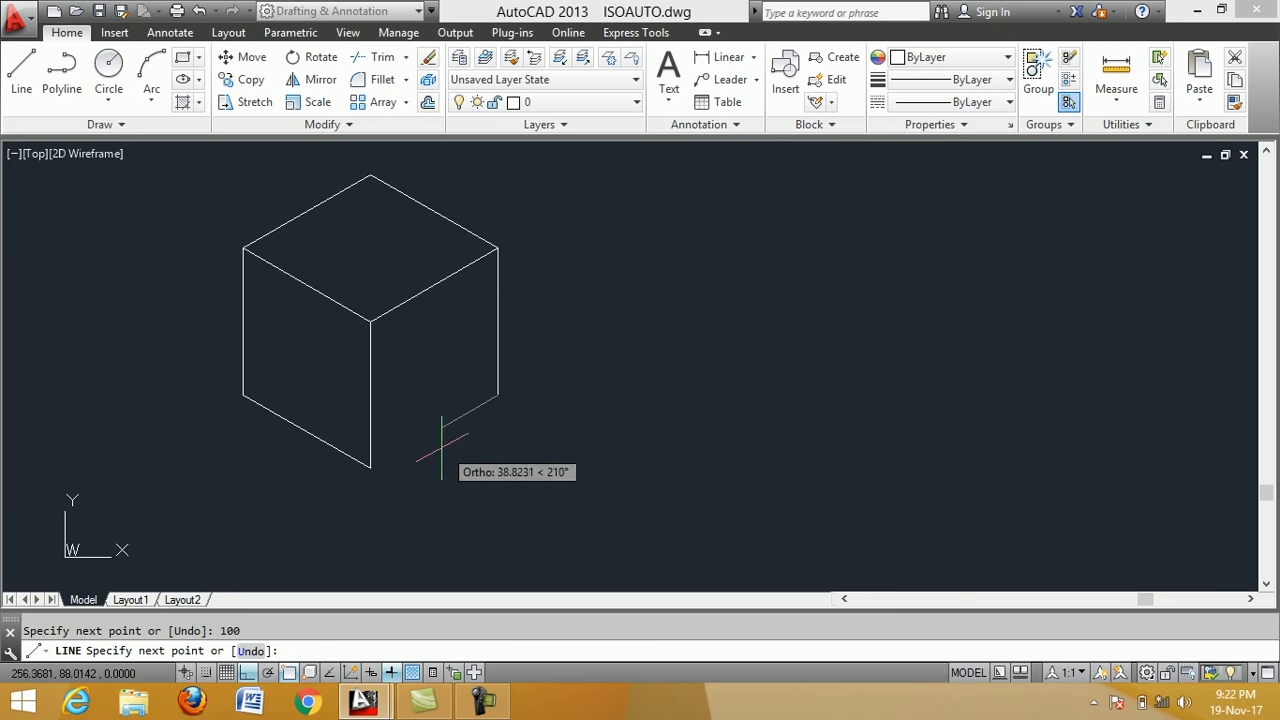
left_click(370, 470)
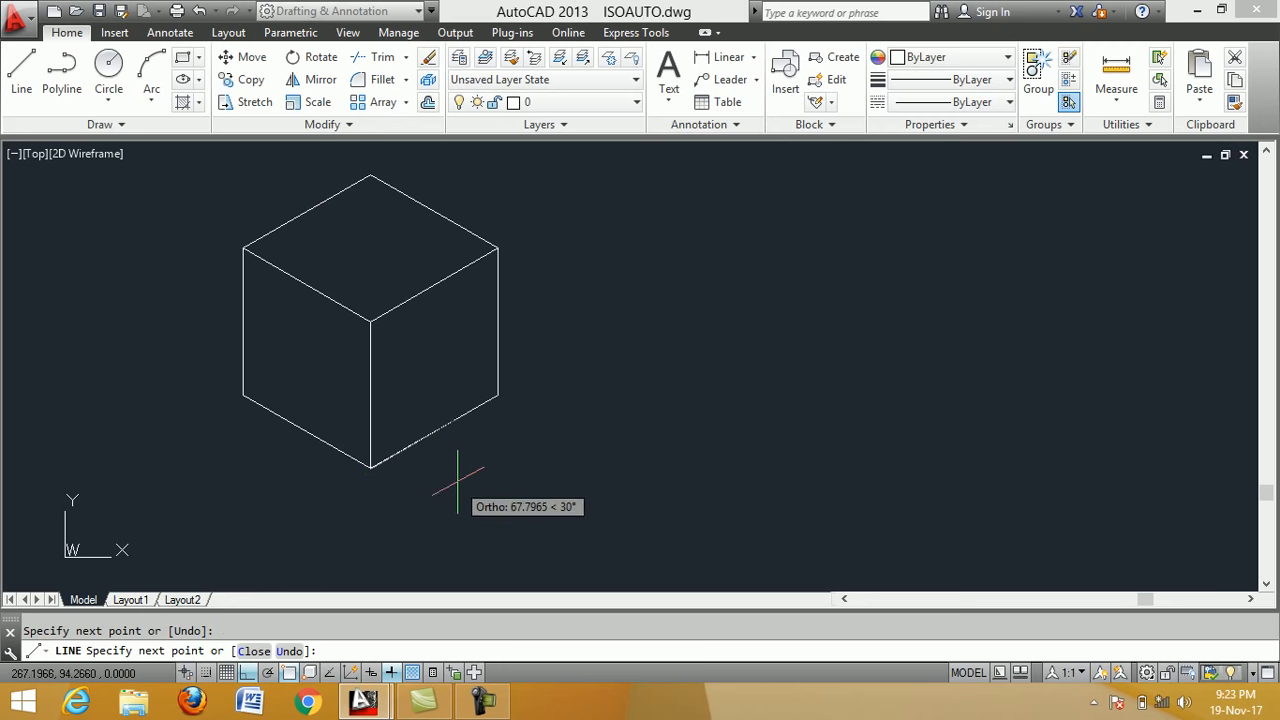
key("Return")
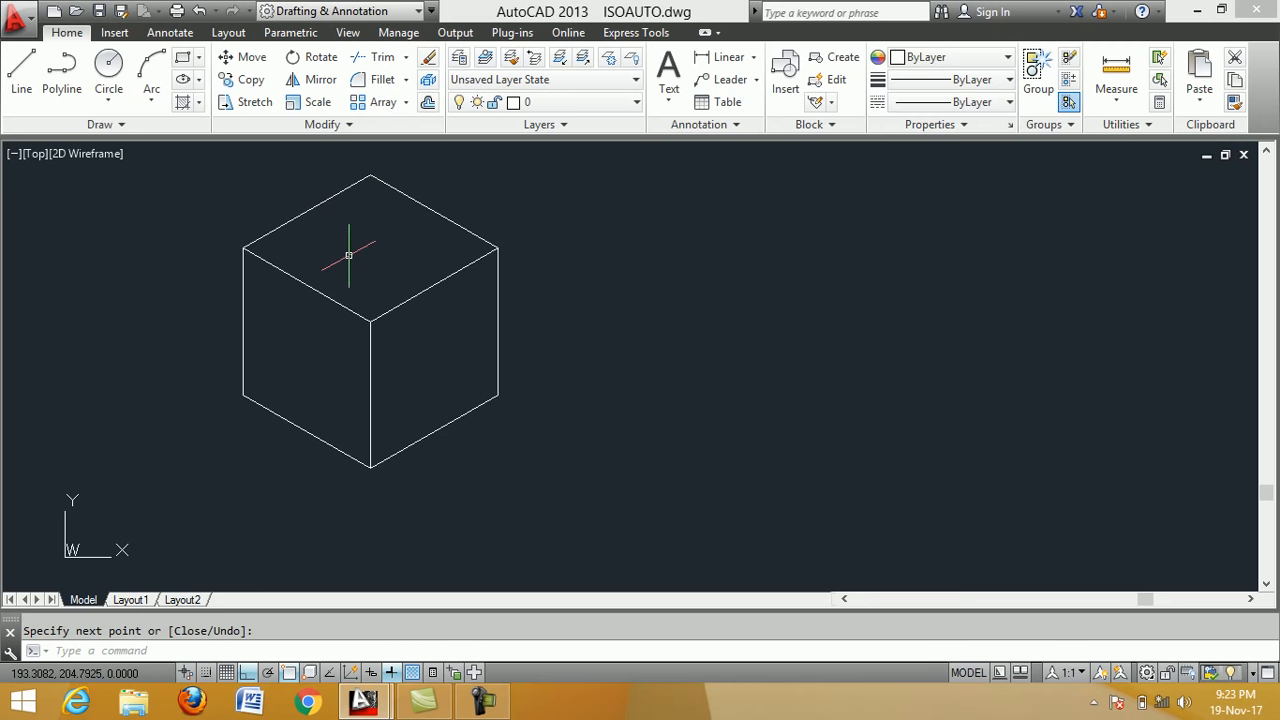
Switch to the top isoplane and draw a construction diagonal across the top face from its left corner to its right corner.
scroll(311, 187, "up", 2)
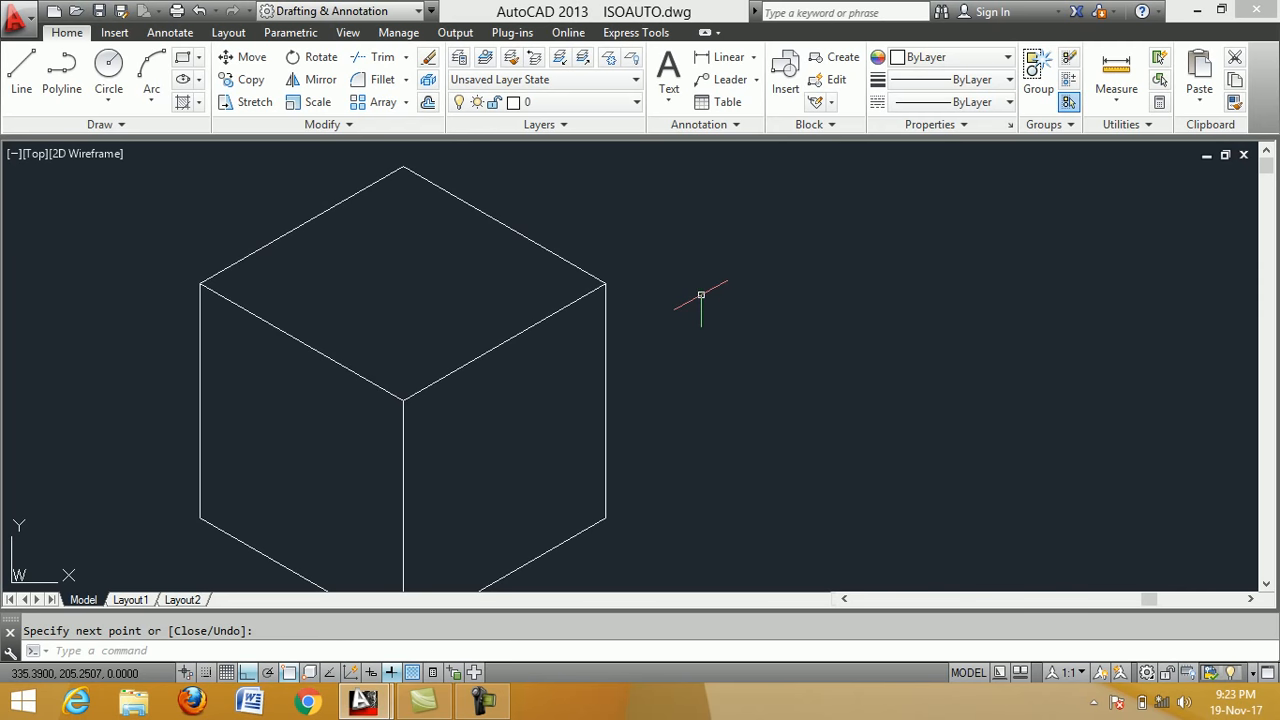
key("Escape")
key("F5")
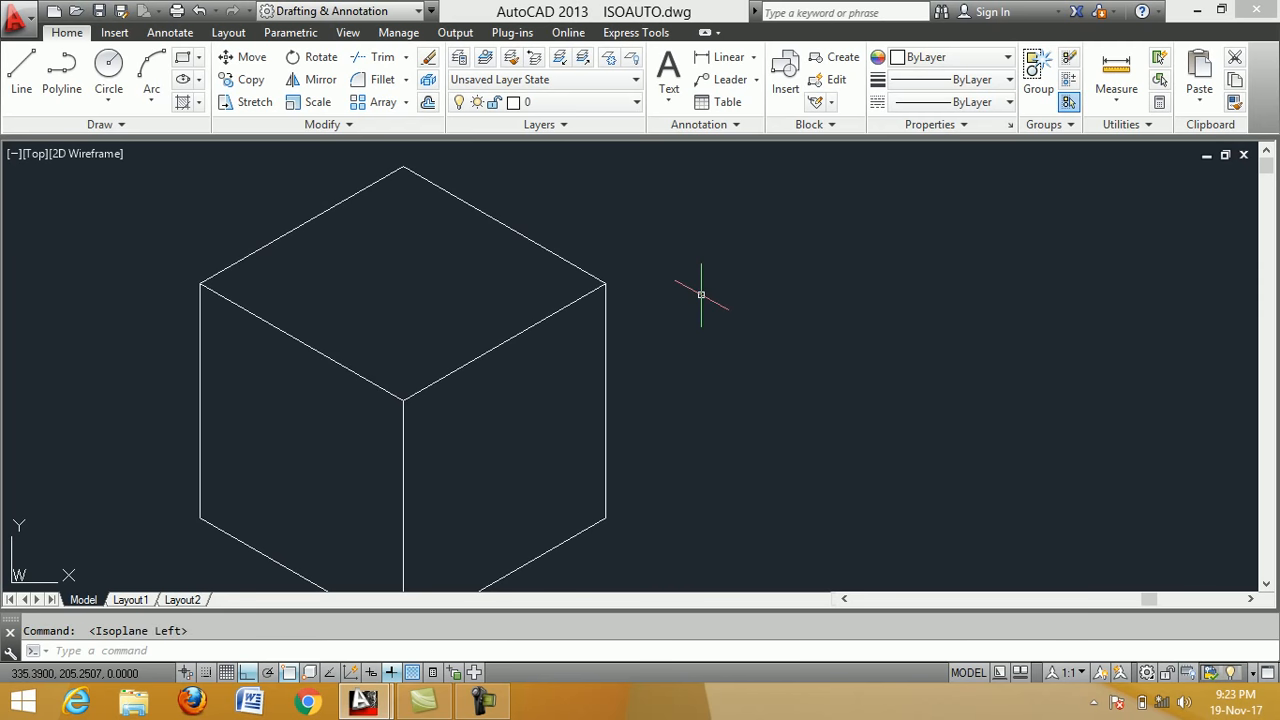
key("F5")
left_click(22, 78)
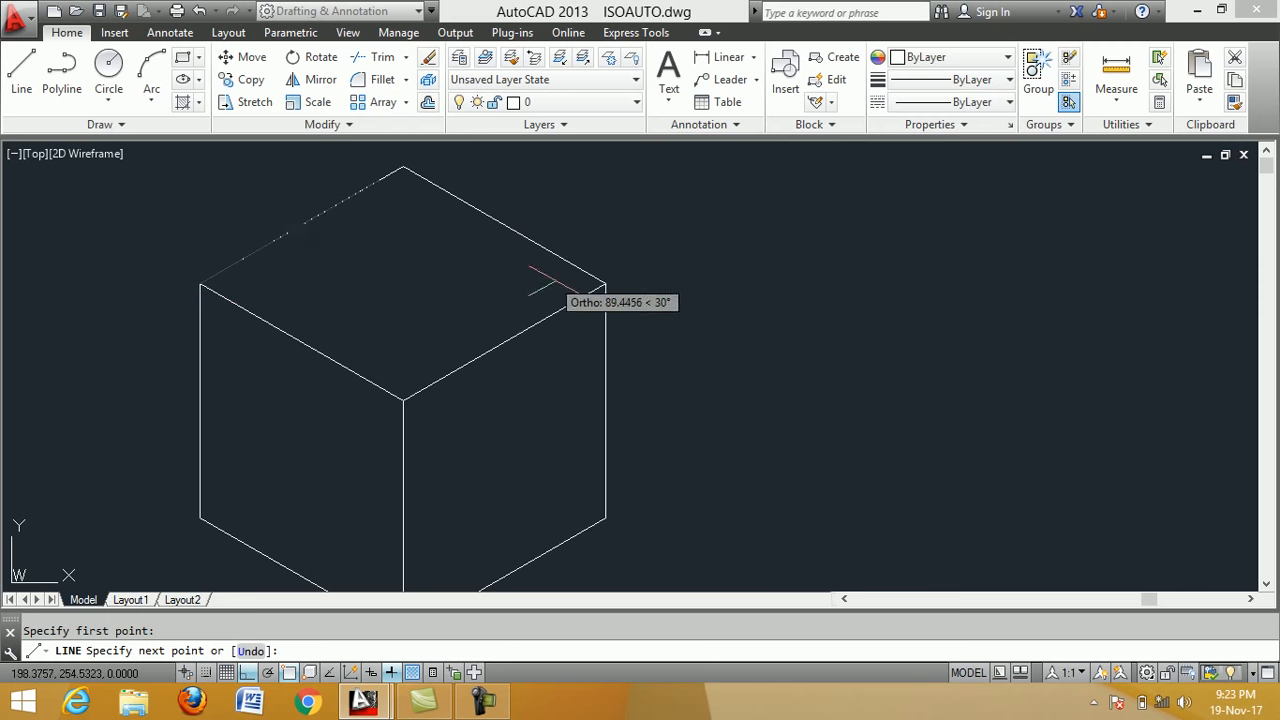
left_click(605, 284)
right_click(710, 250)
left_click(754, 262)
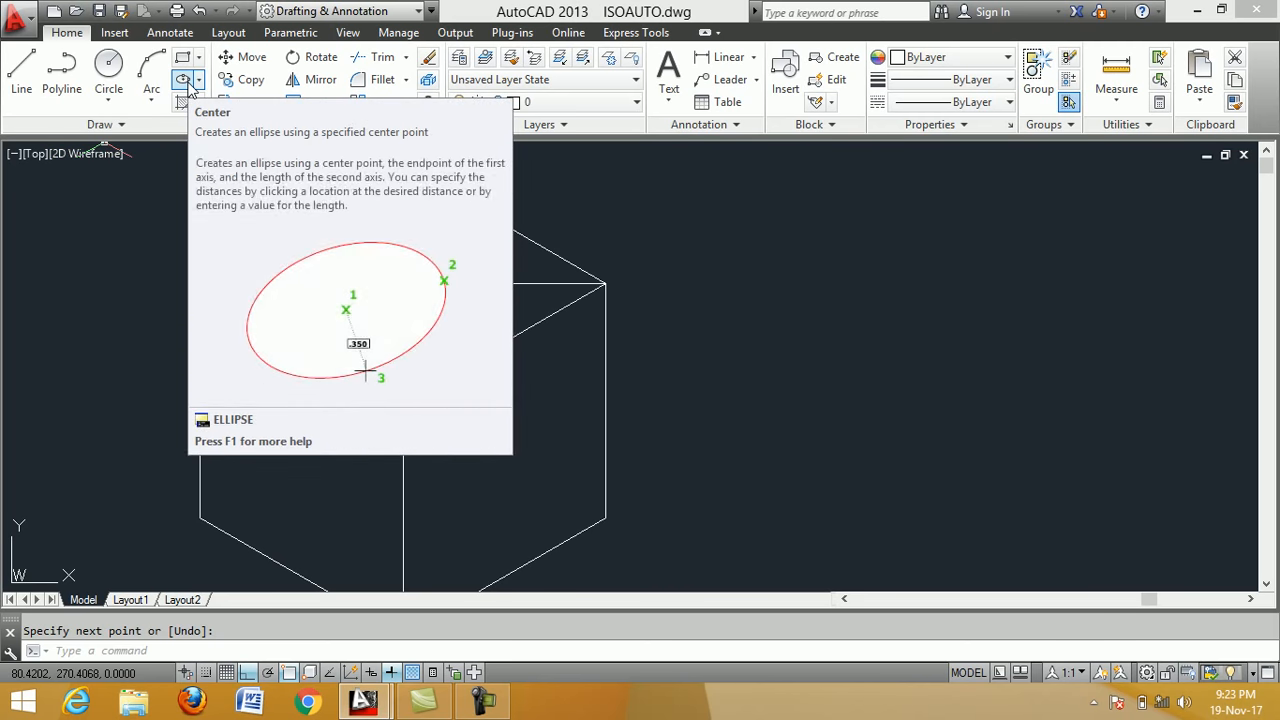
left_click(184, 80)
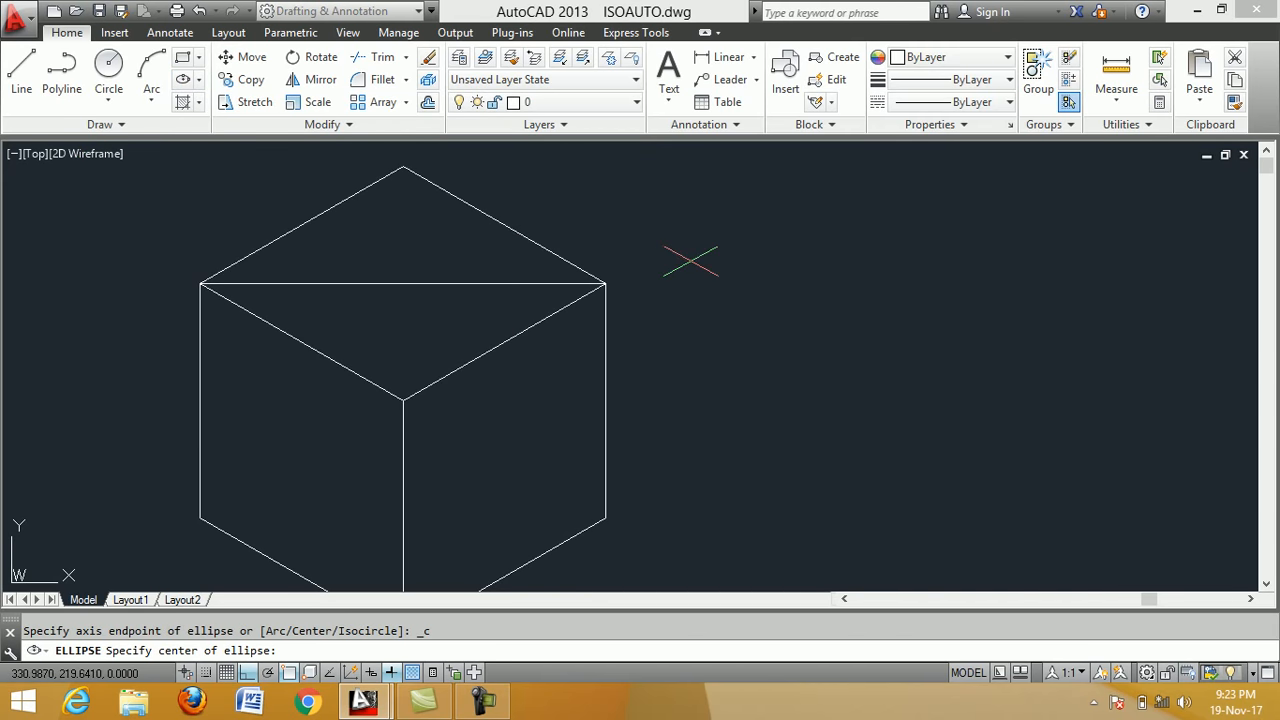
left_click(401, 285)
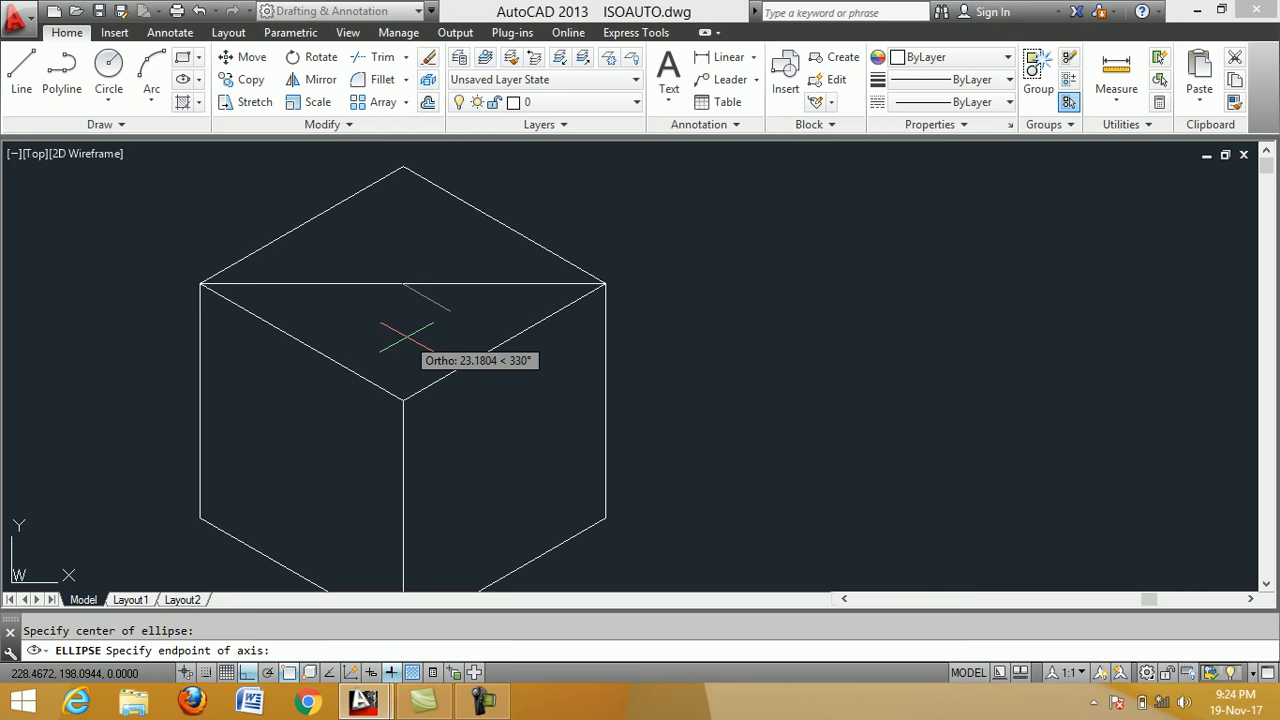
key("Escape")
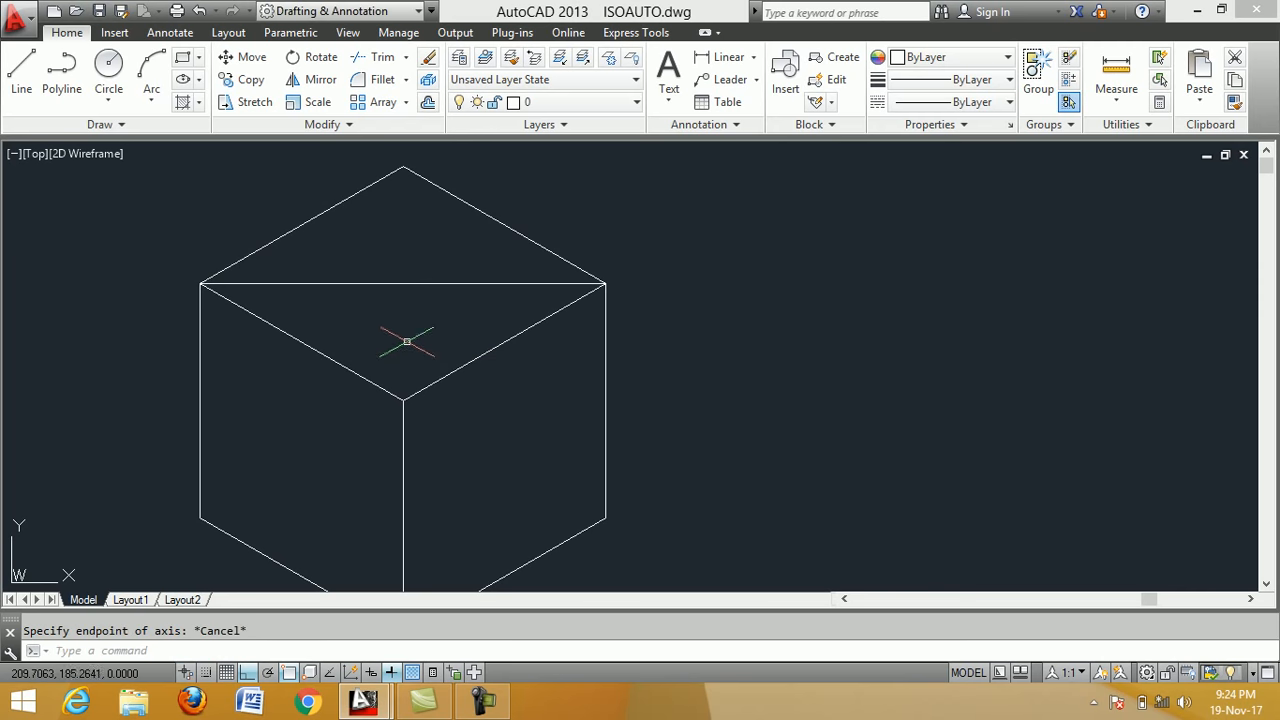
Draw an isocircle of radius 30 on the top face, centred on the midpoint of the diagonal, using the Ellipse command's Isocircle option.
left_click(200, 82)
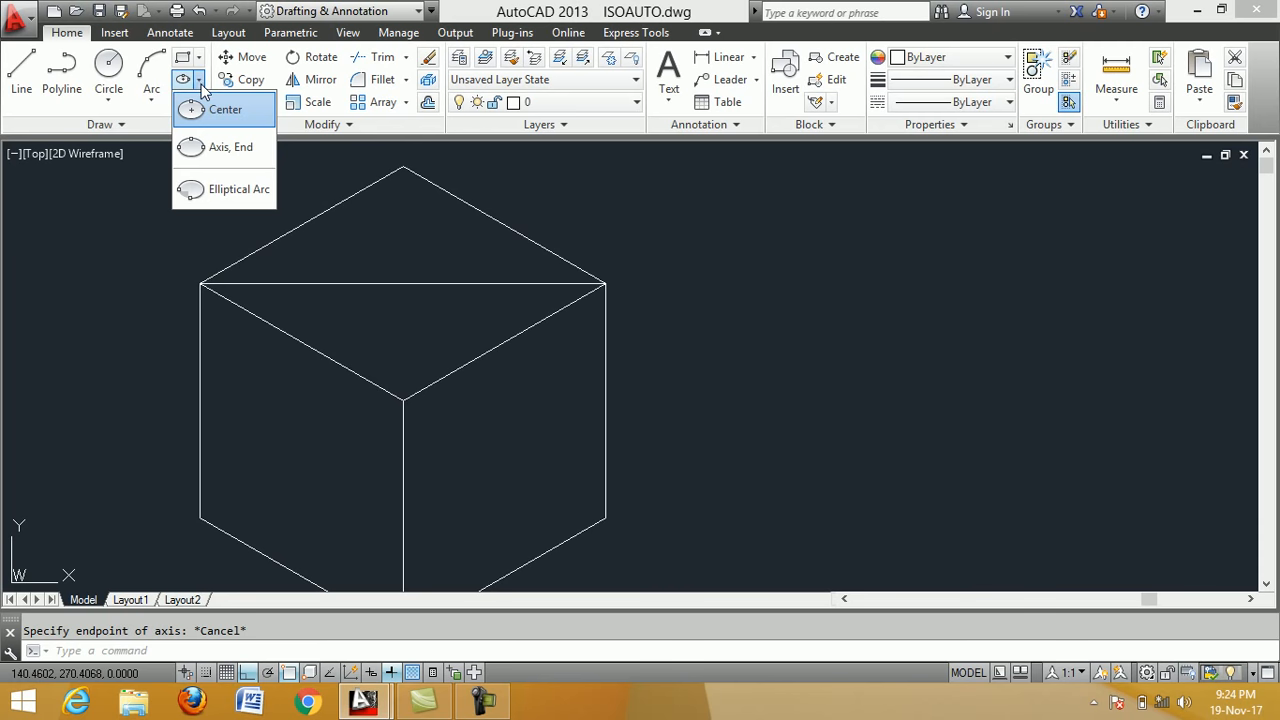
left_click(193, 148)
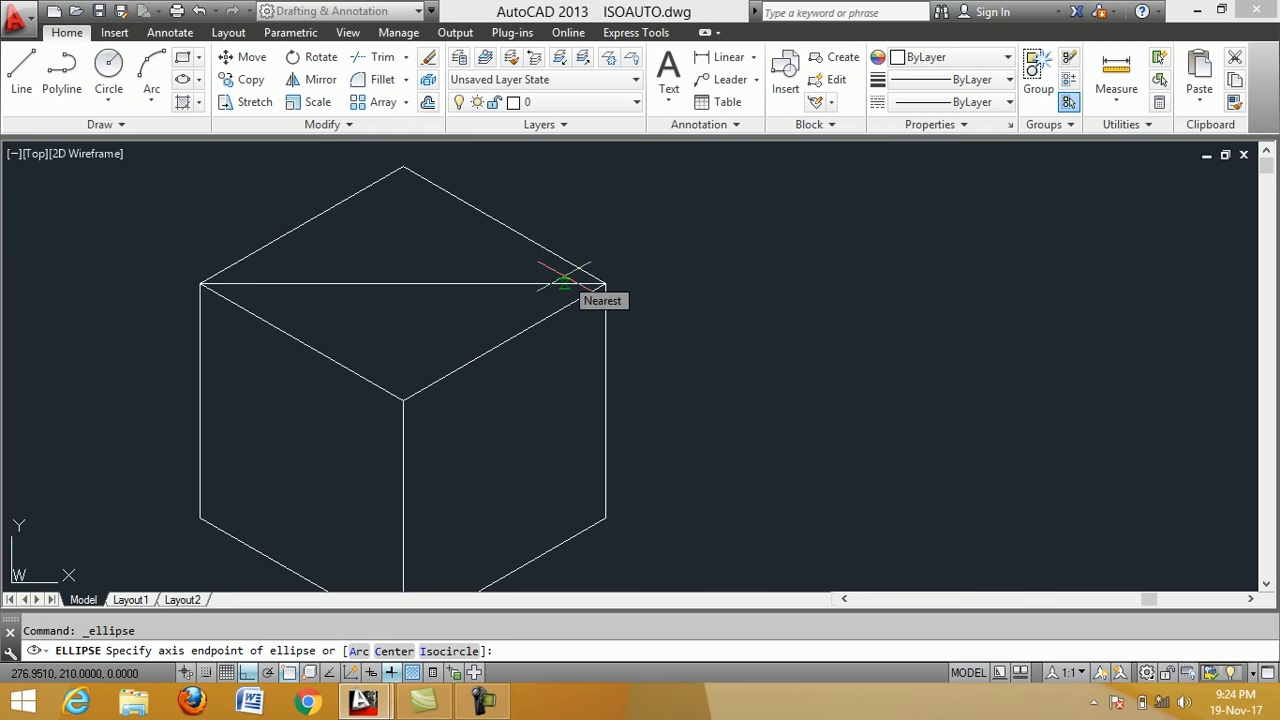
type("i")
key("Return")
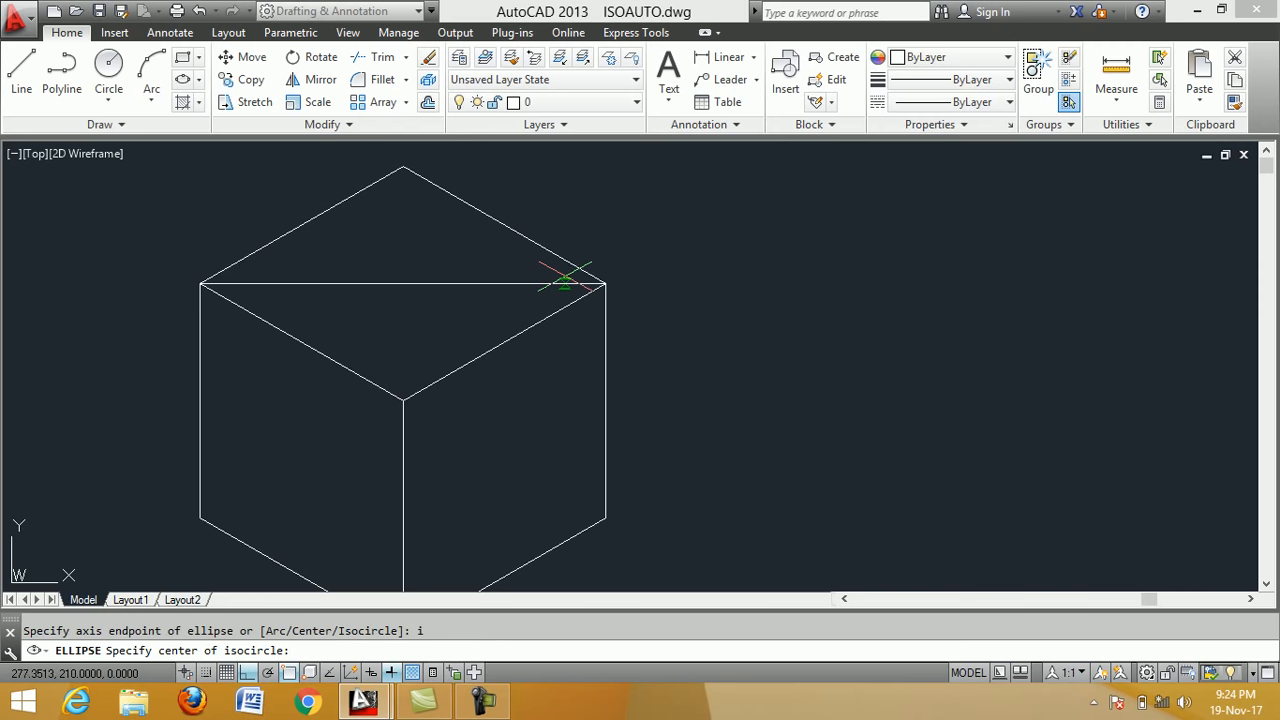
left_click(401, 284)
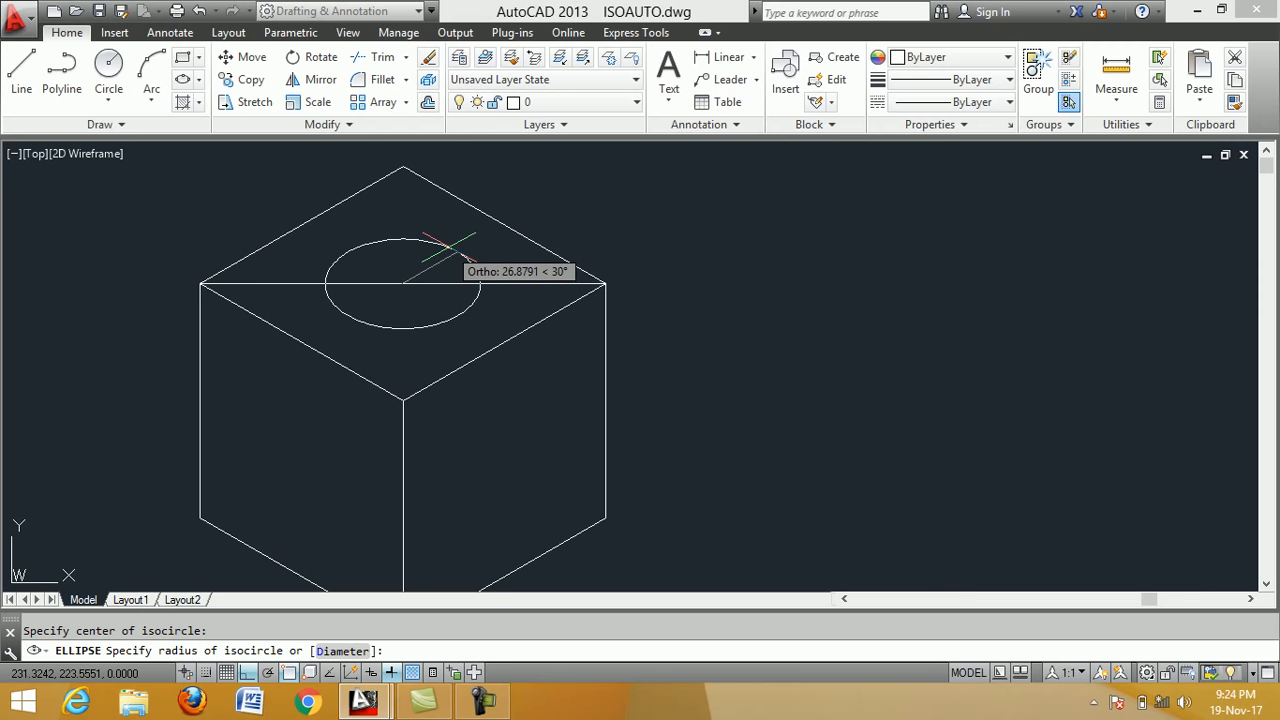
type("30")
key("Return")
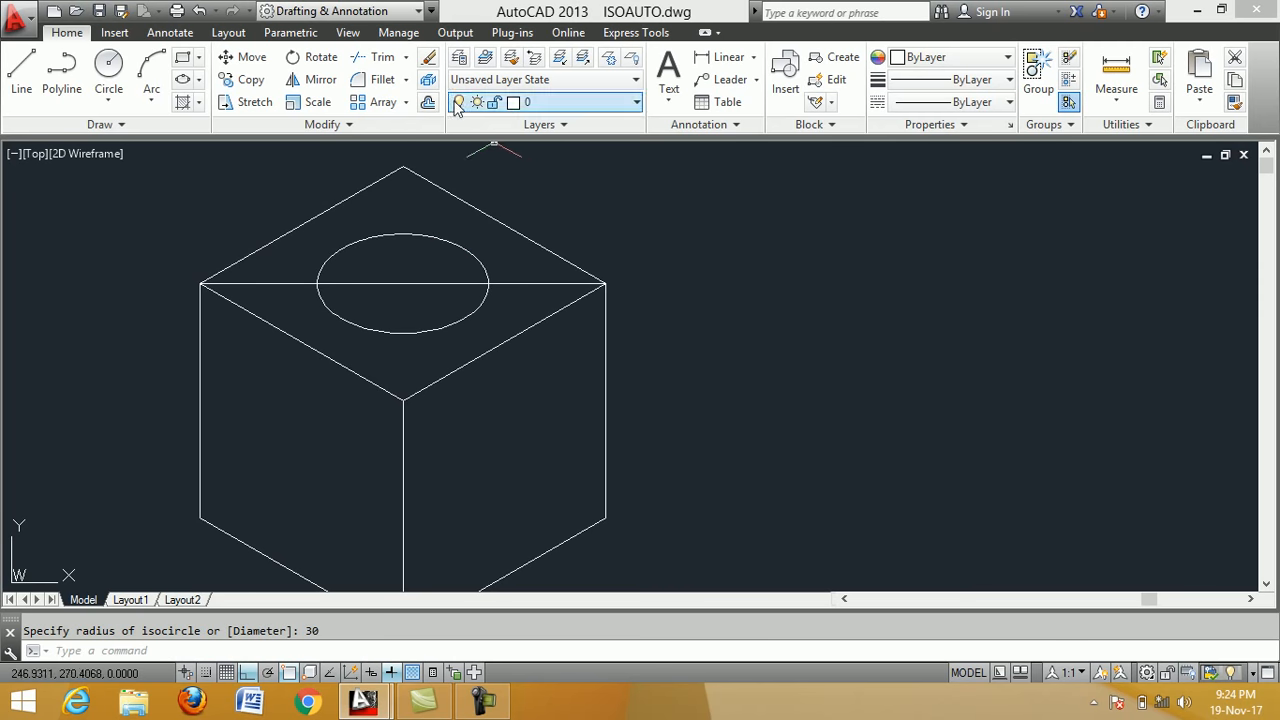
Erase the construction diagonal from the cube's top face.
left_click(428, 57)
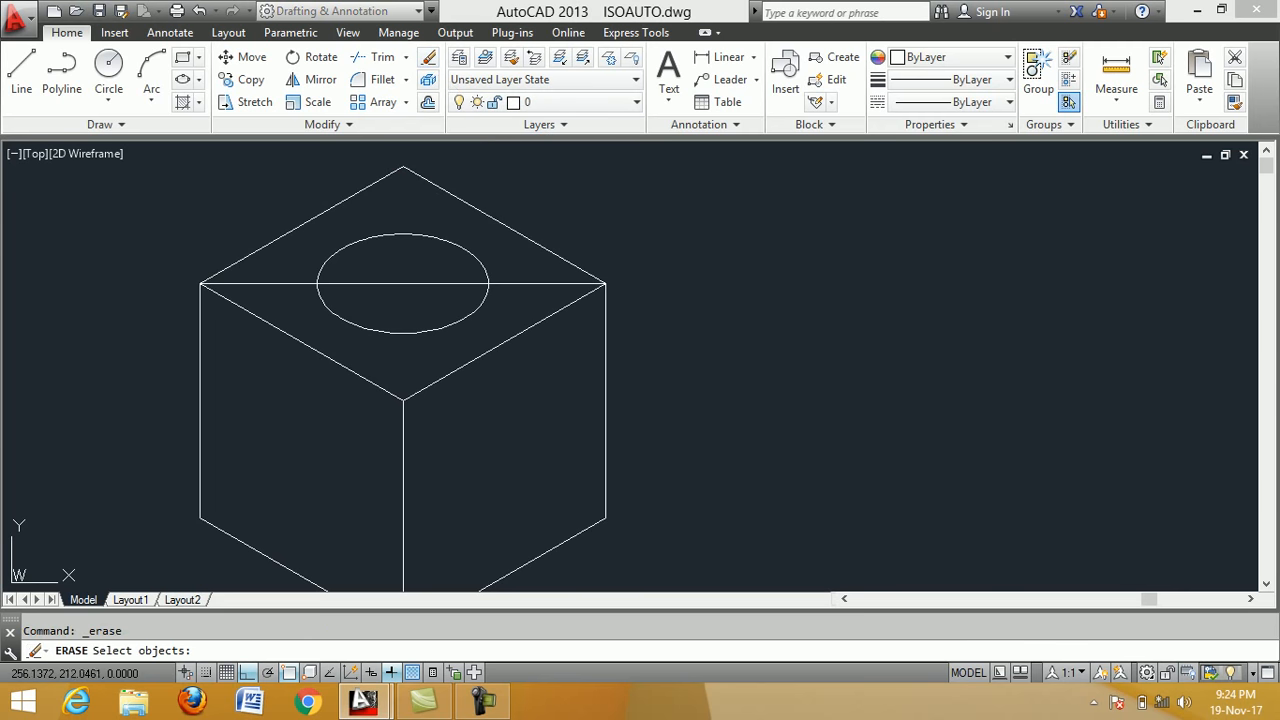
left_click(516, 283)
key("Return")
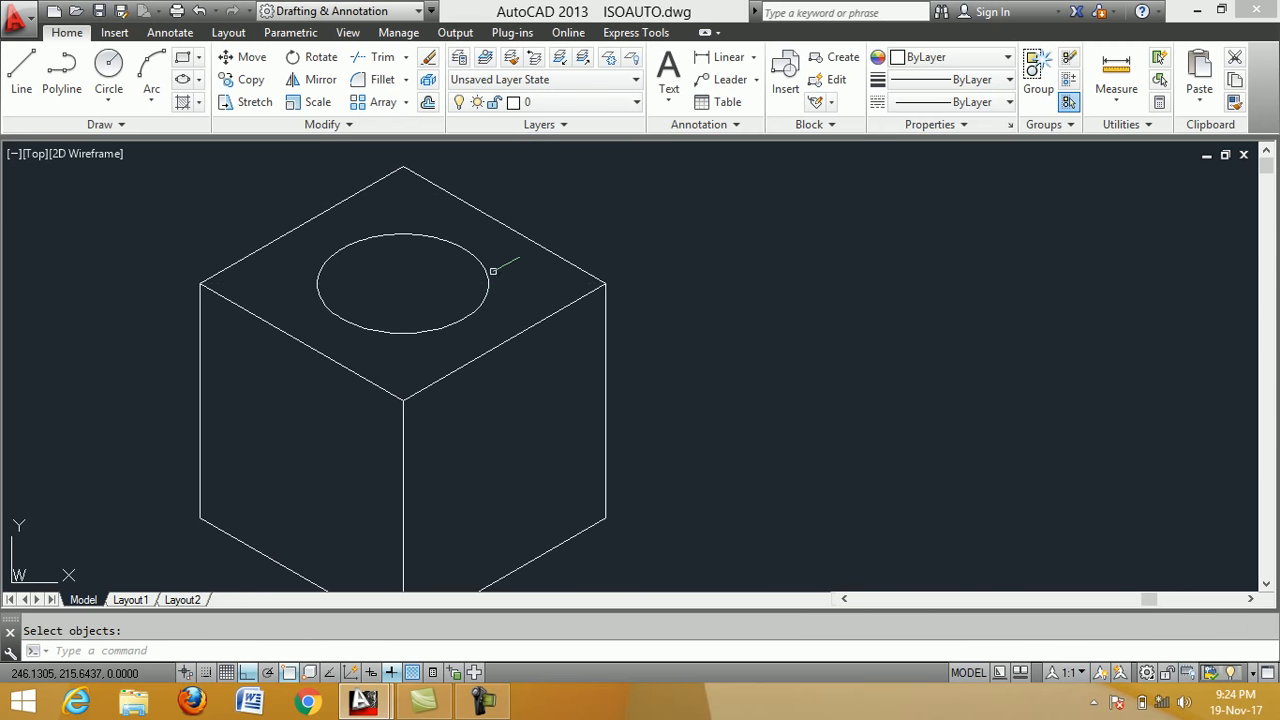
Switch to the left isoplane and draw a construction diagonal on the left face from its lower-left corner to its upper front corner.
scroll(500, 275, "down", 2)
scroll(430, 438, "up", 2)
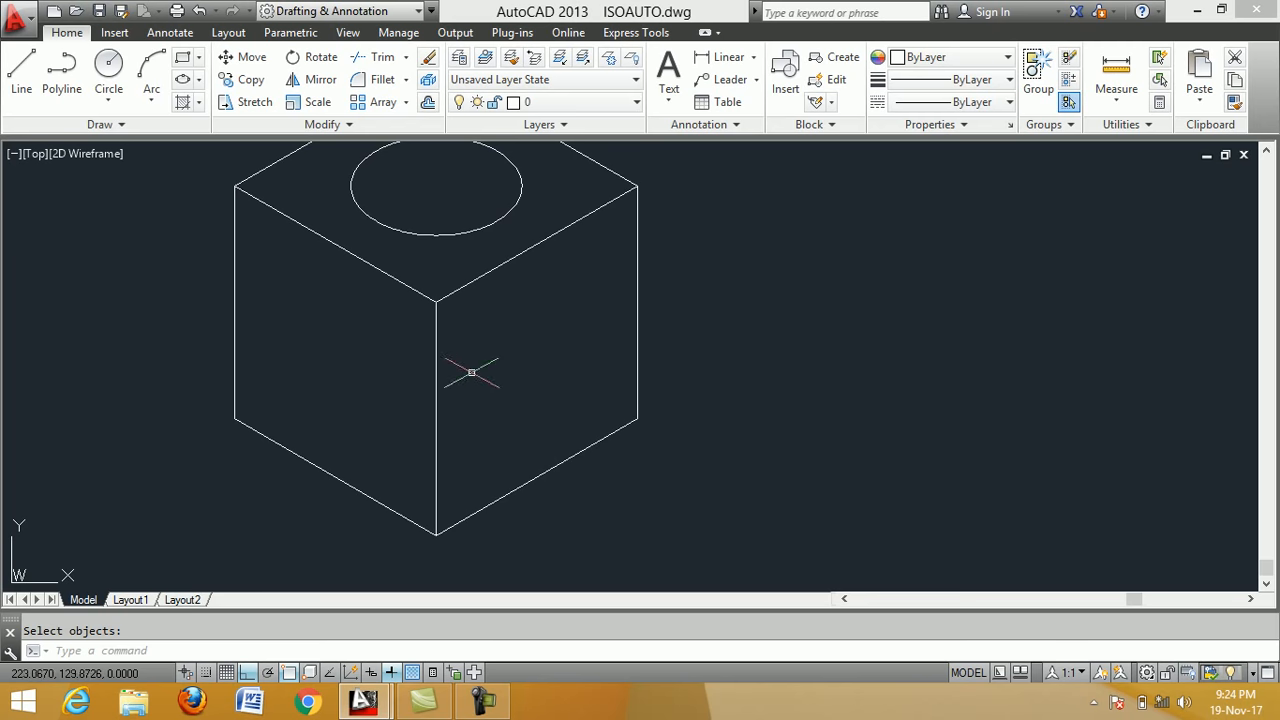
scroll(477, 386, "down", 2)
scroll(550, 286, "up", 2)
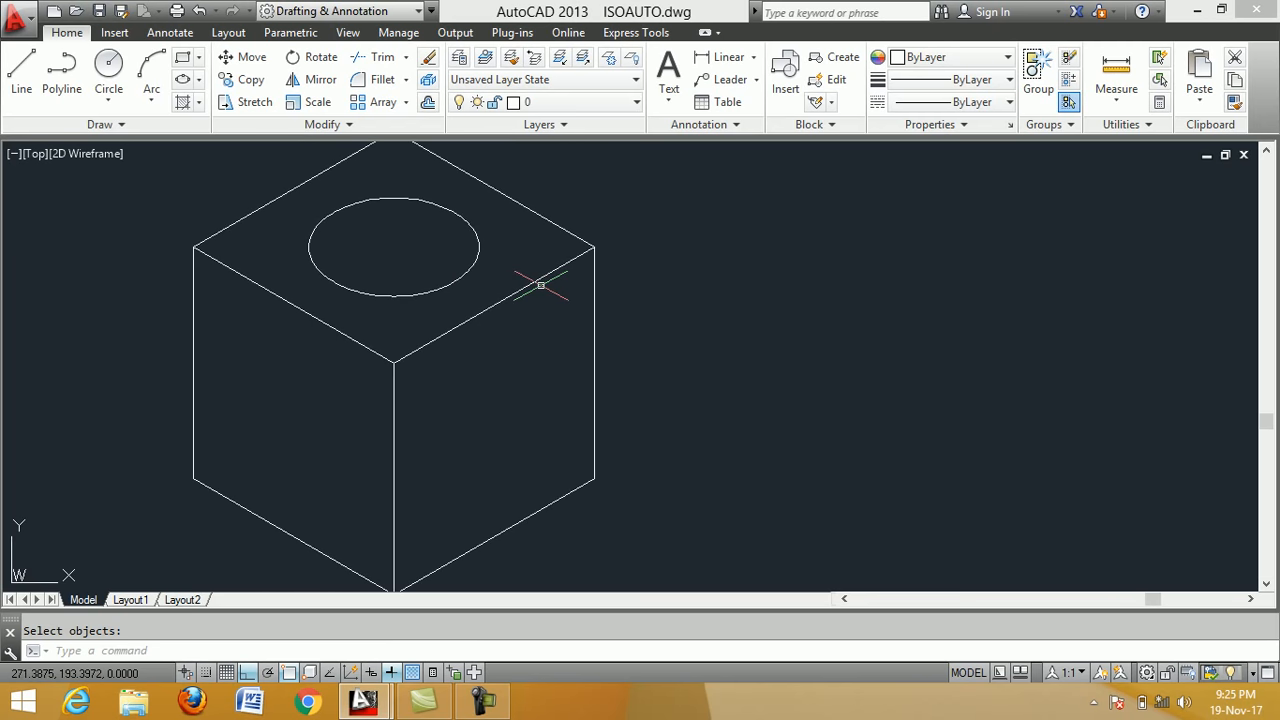
scroll(537, 288, "down", 2)
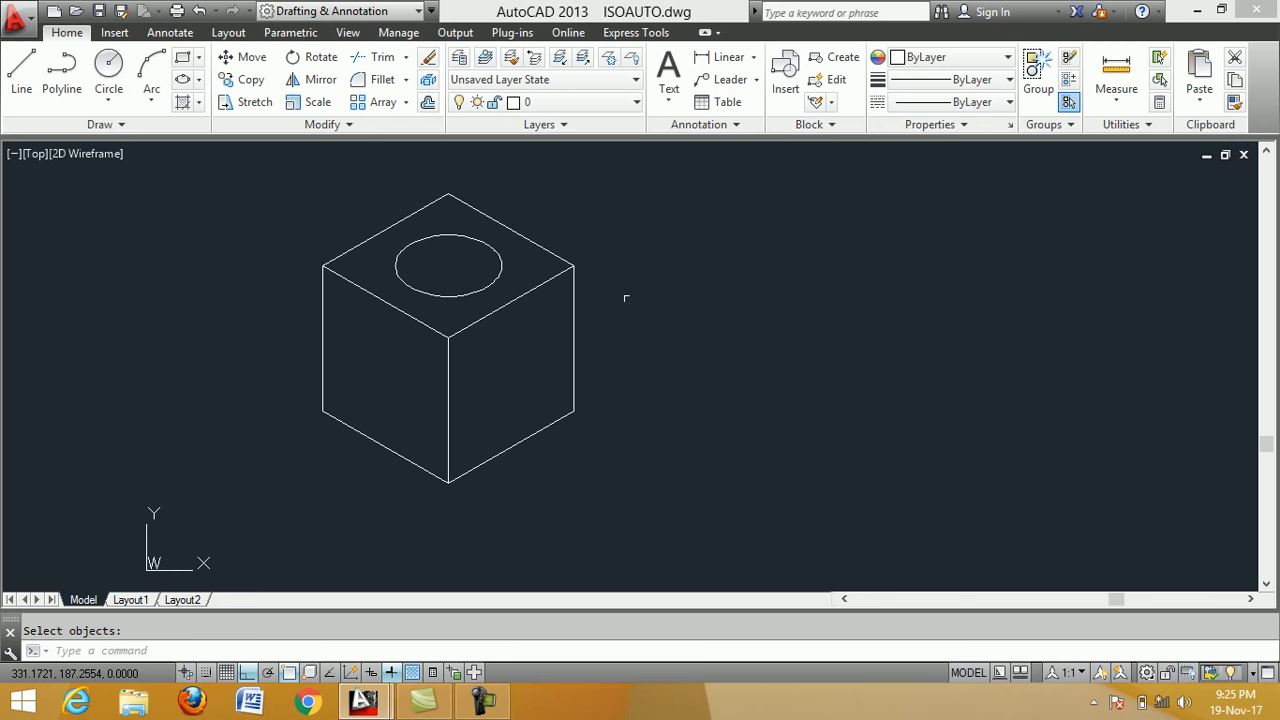
key("F5")
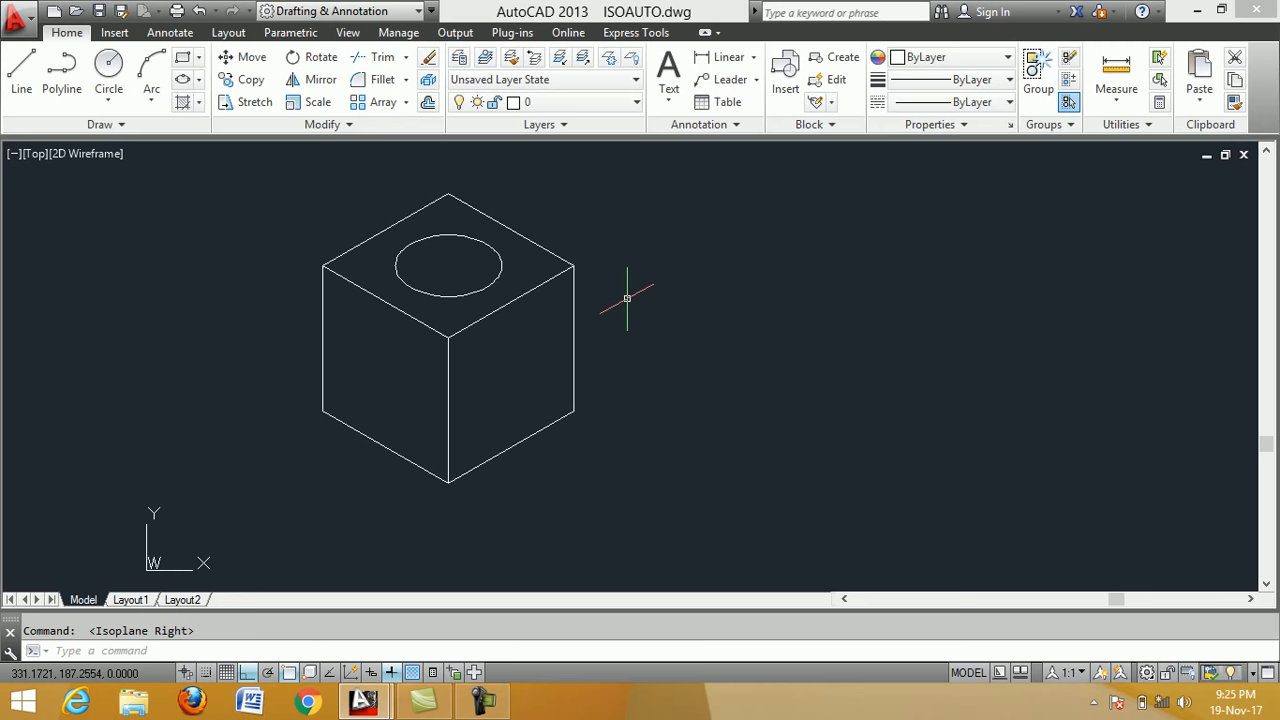
key("F5")
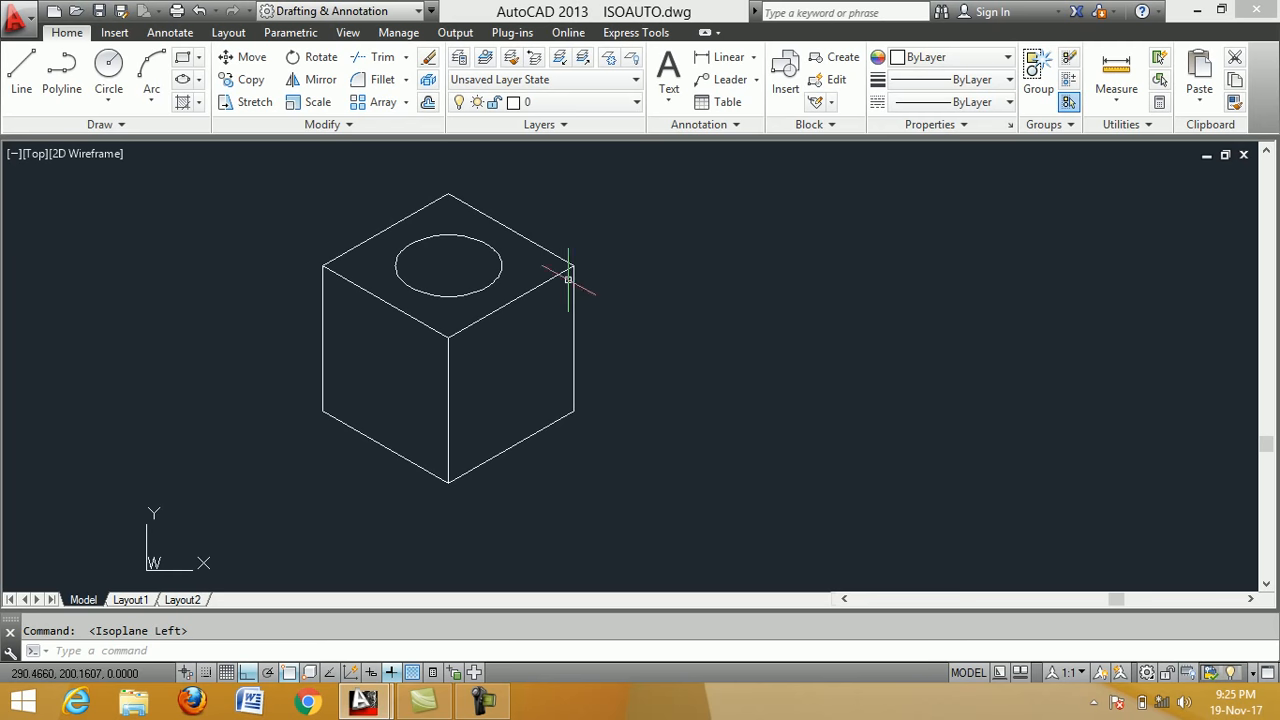
left_click(20, 72)
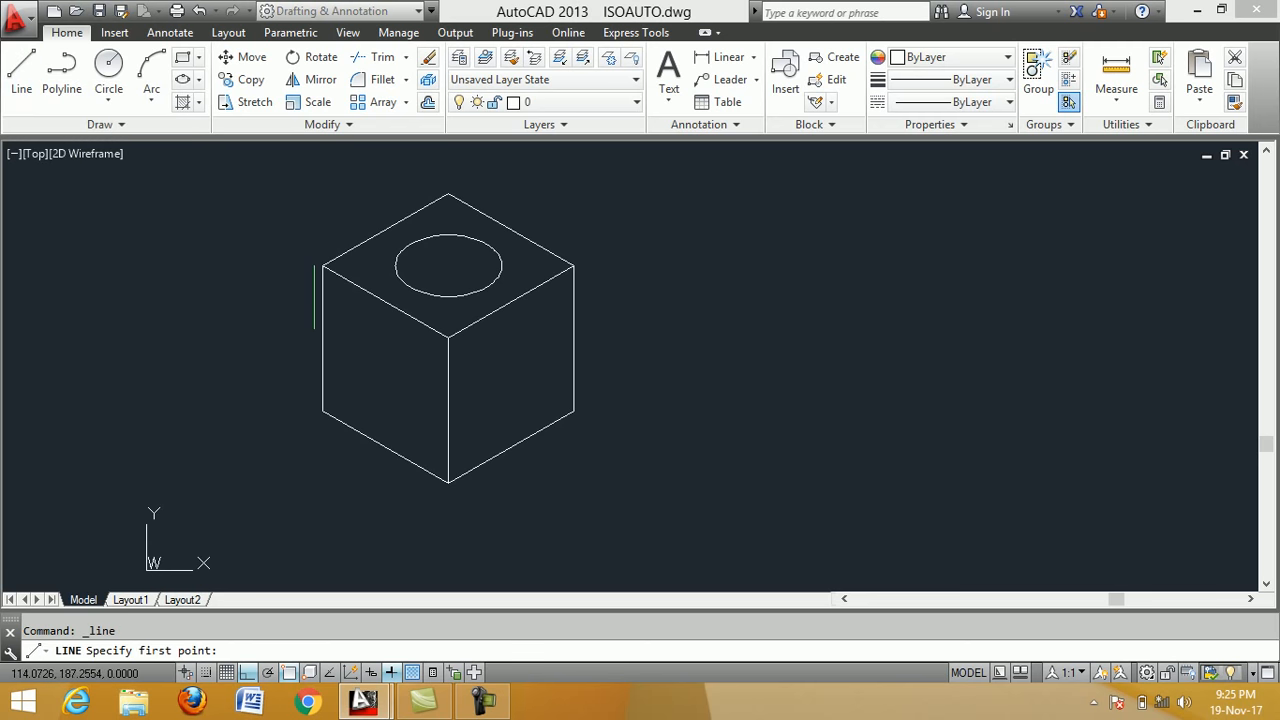
left_click(322, 411)
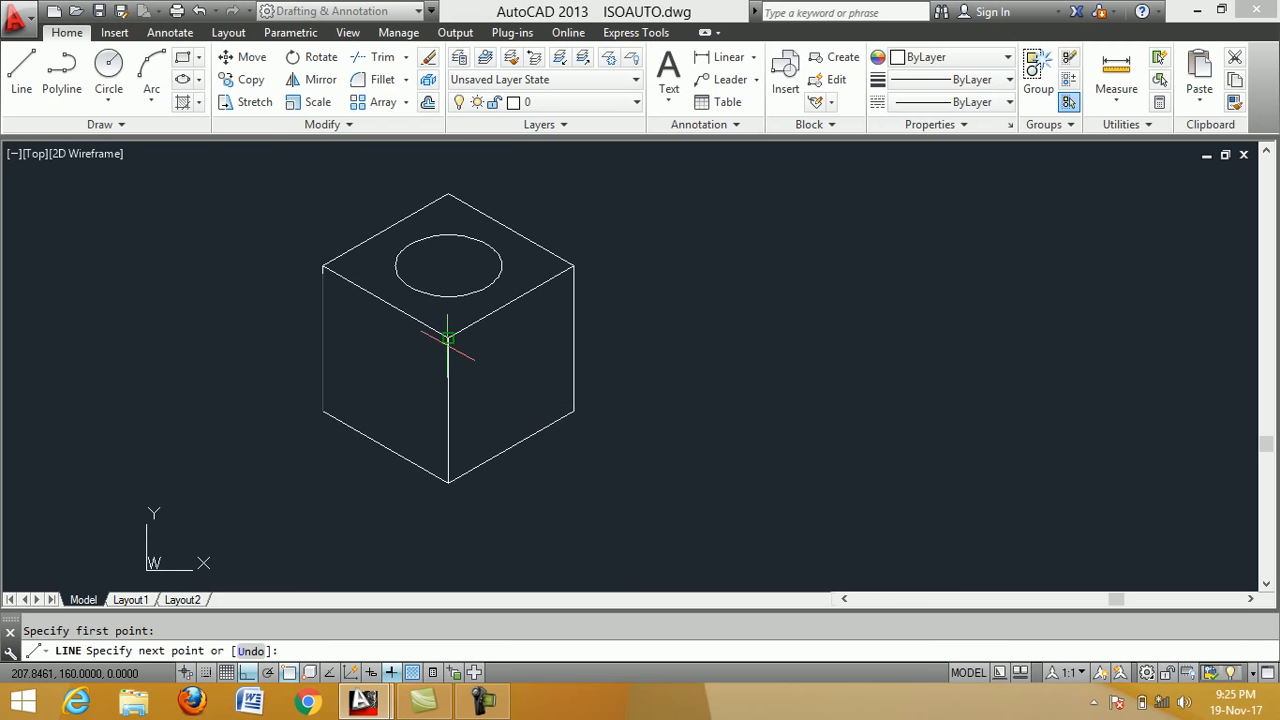
left_click(448, 338)
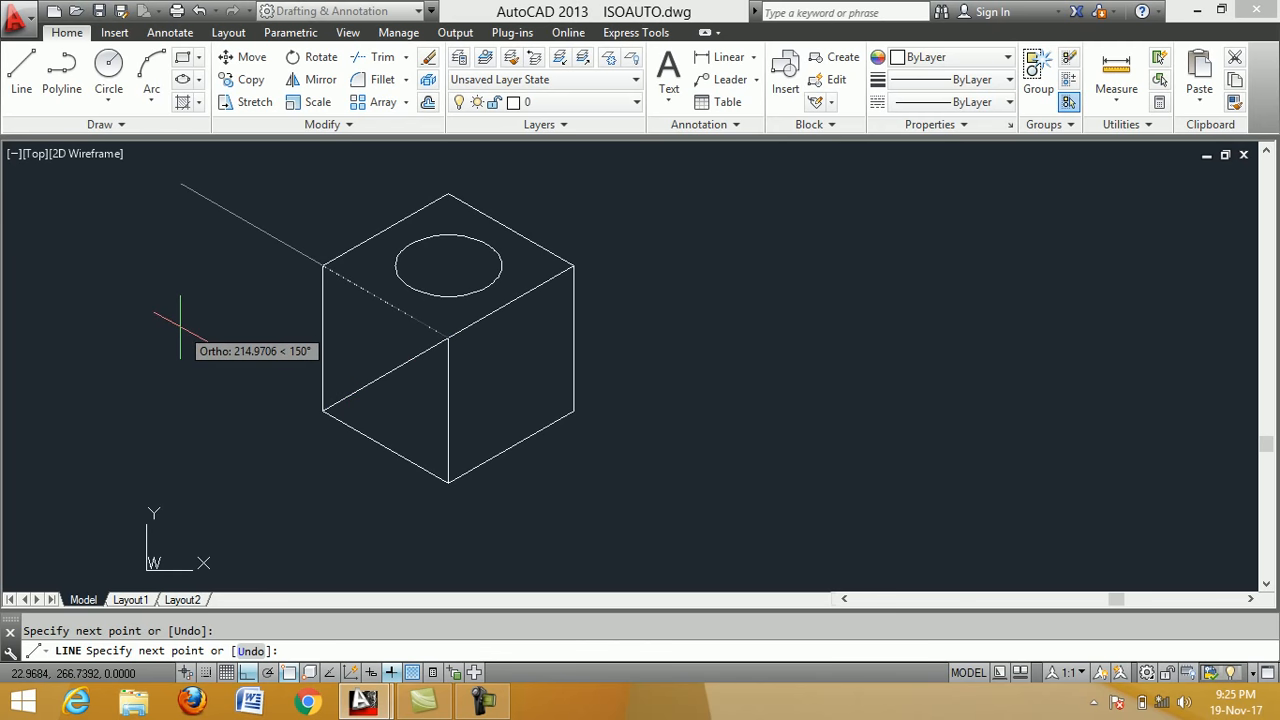
key("Return")
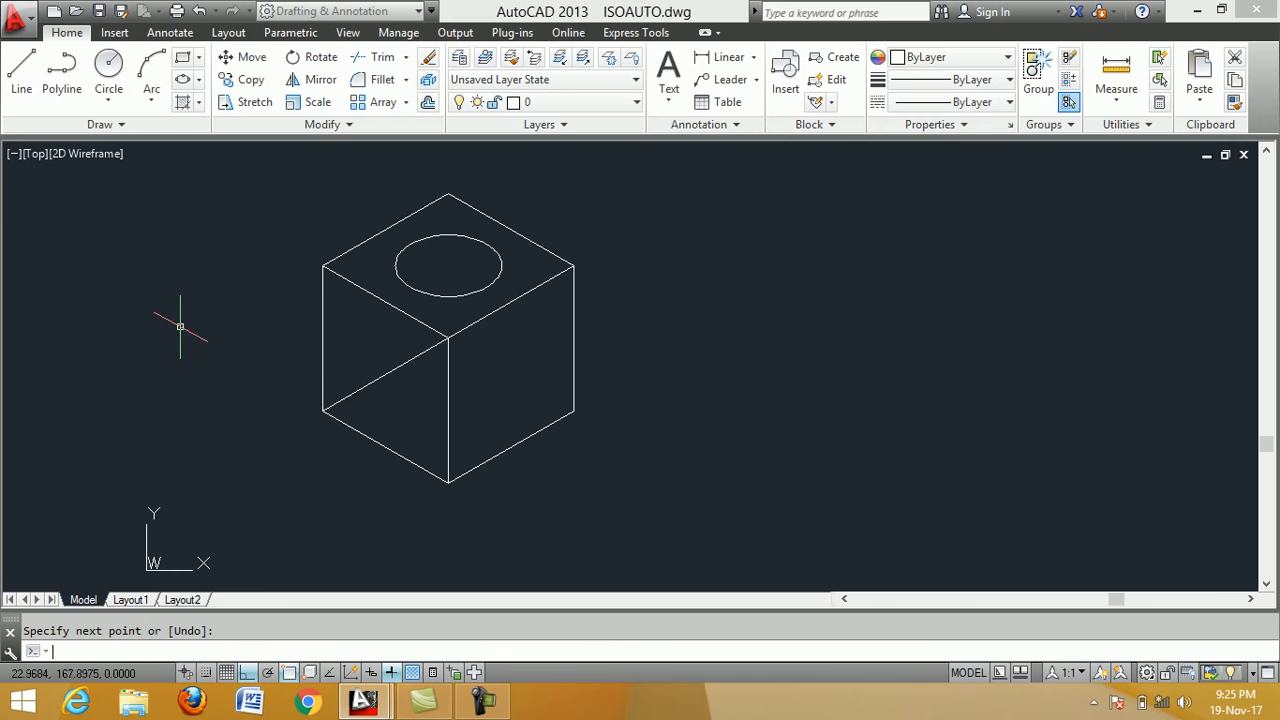
Draw an isocircle of radius 30 on the left face, centred on the diagonal's midpoint, using the Ellipse command's Isocircle option.
left_click(199, 80)
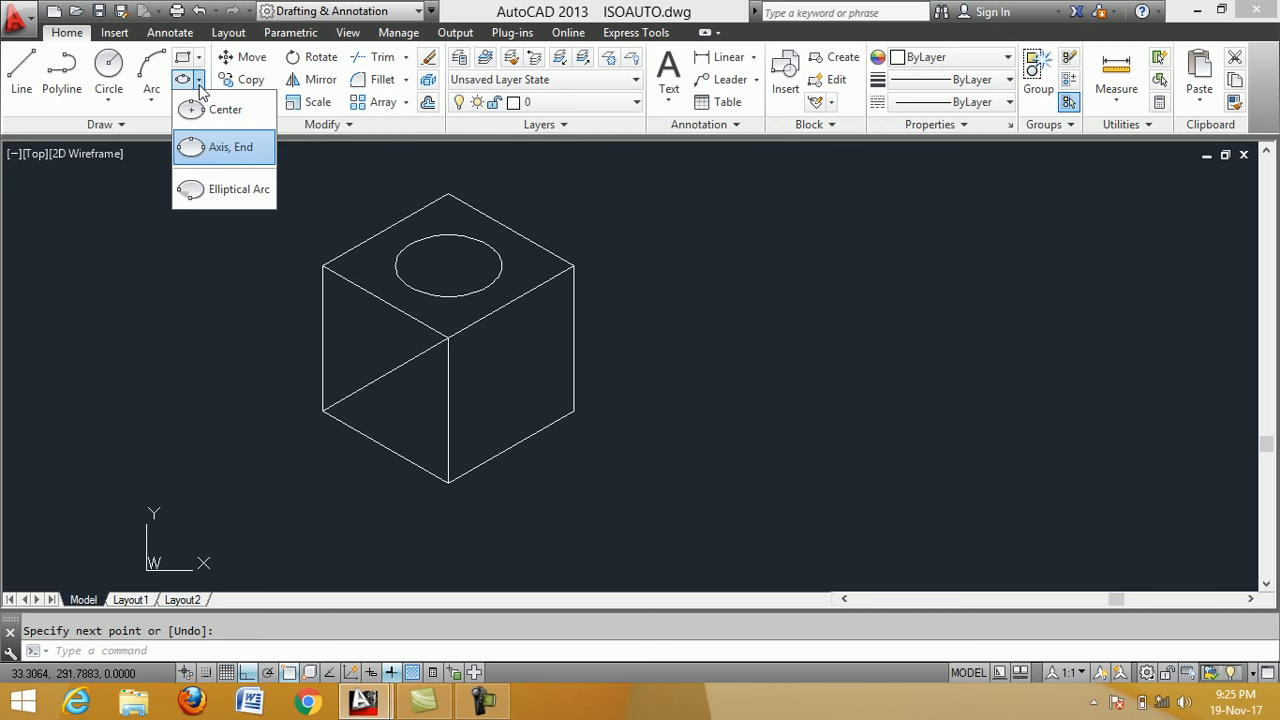
left_click(217, 150)
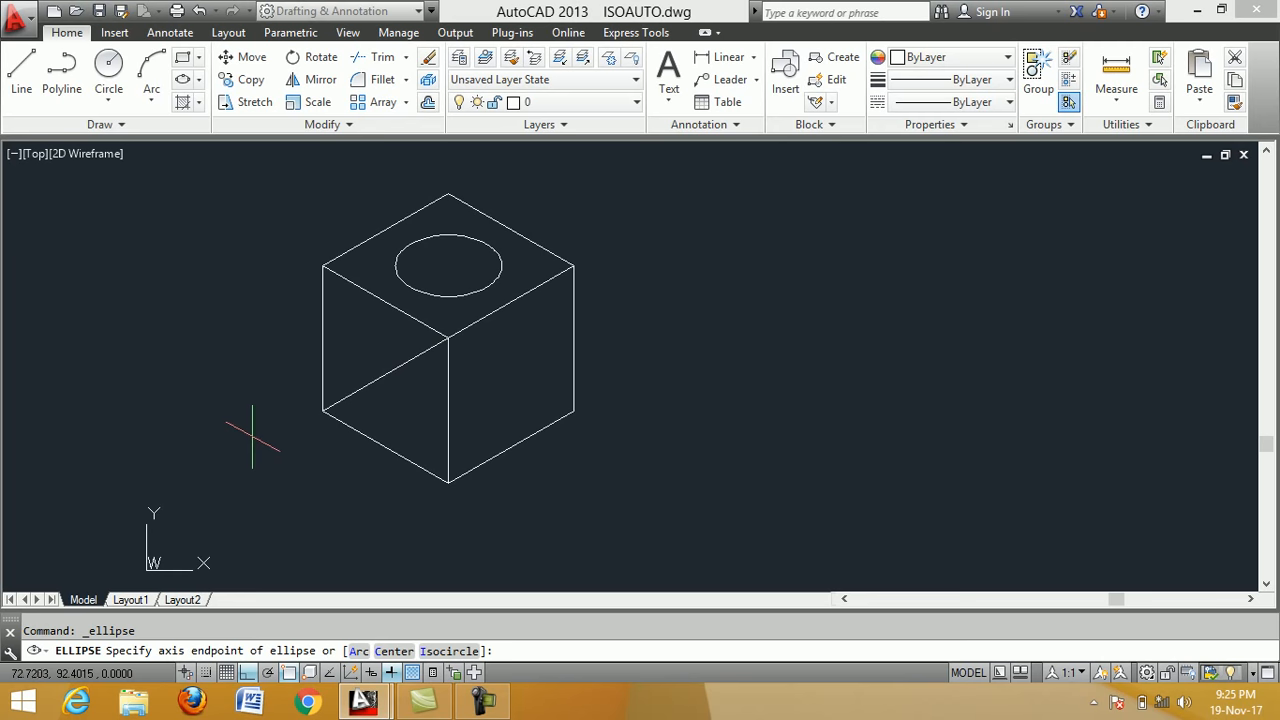
type("i")
key("Return")
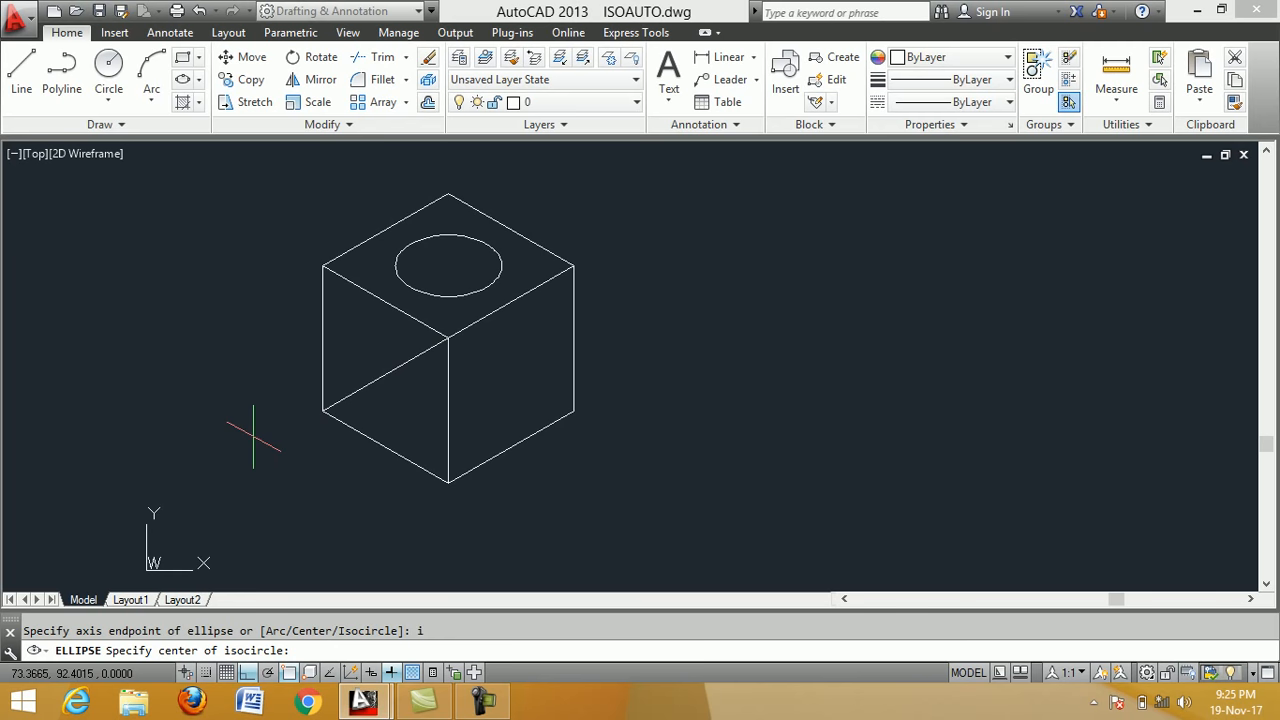
left_click(385, 375)
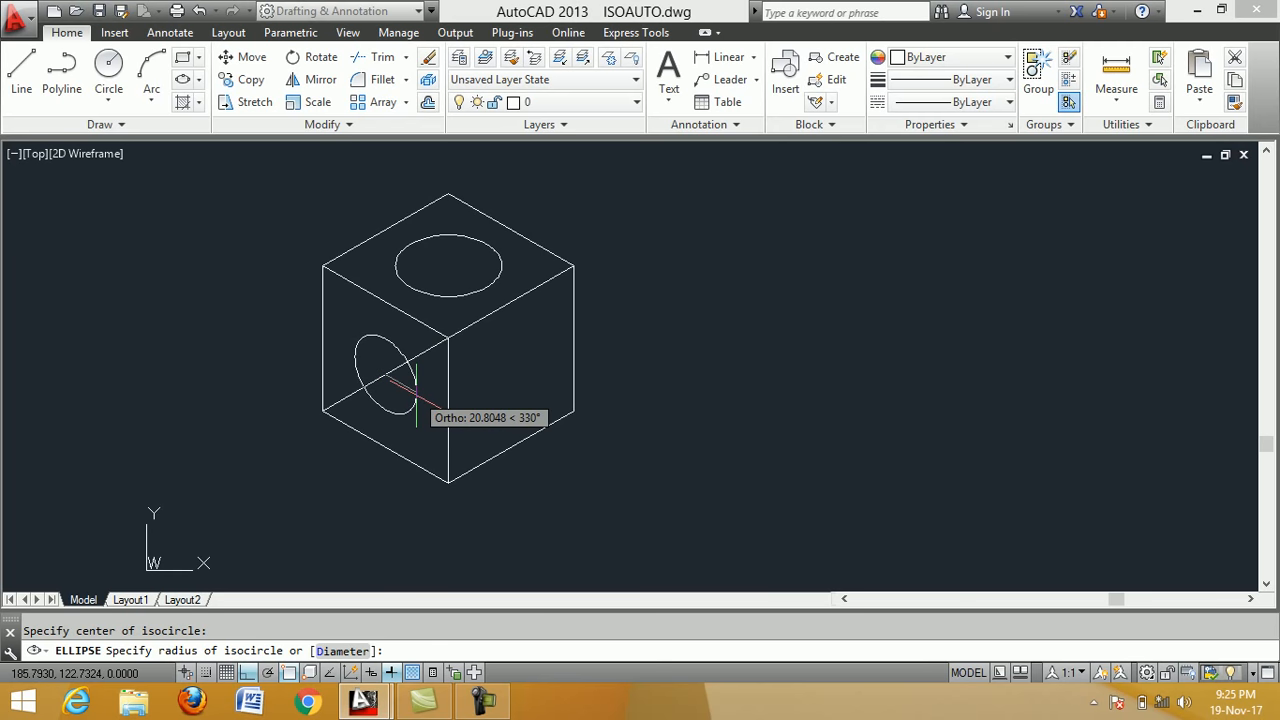
type("30")
key("Return")
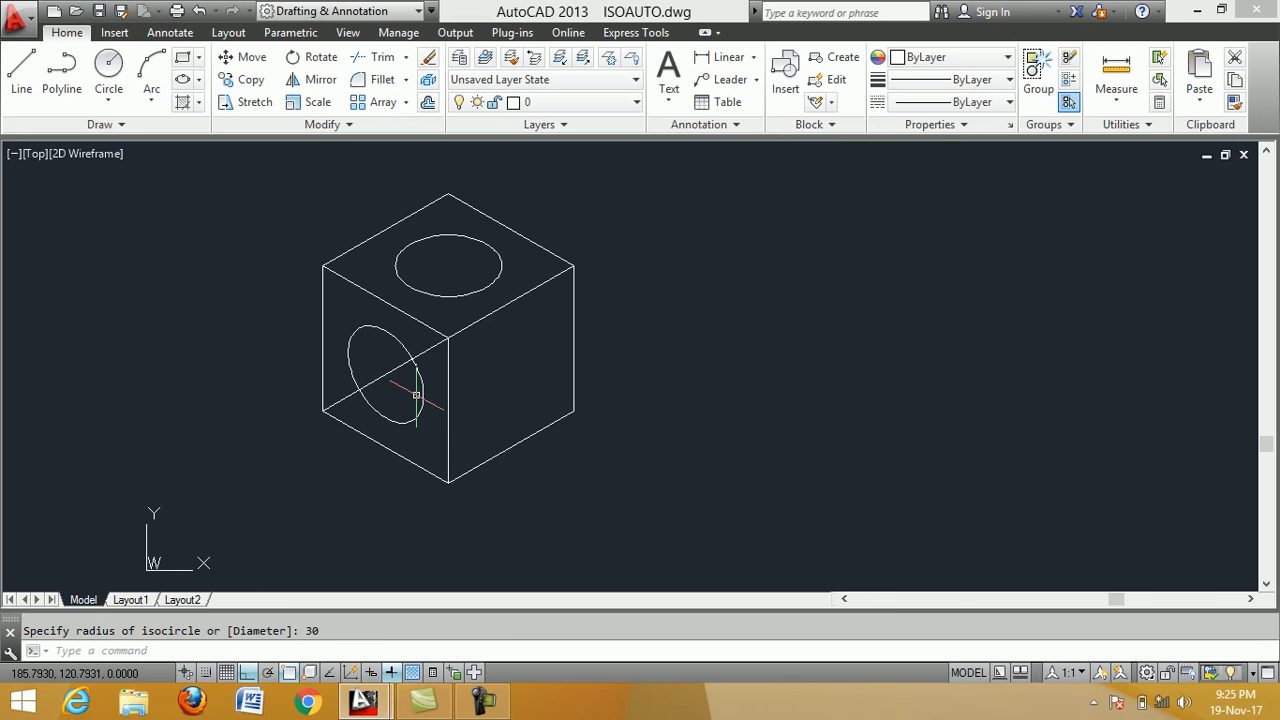
Erase the construction diagonal from the cube's left face.
left_click(428, 62)
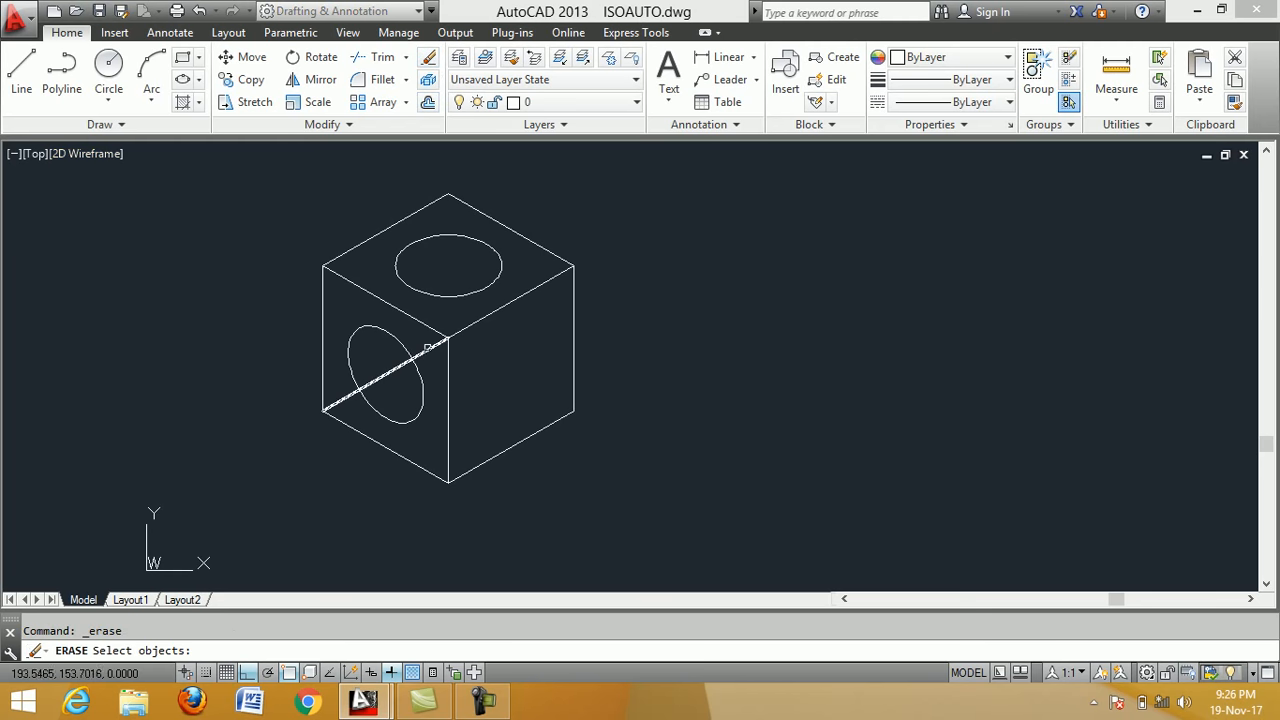
left_click(428, 348)
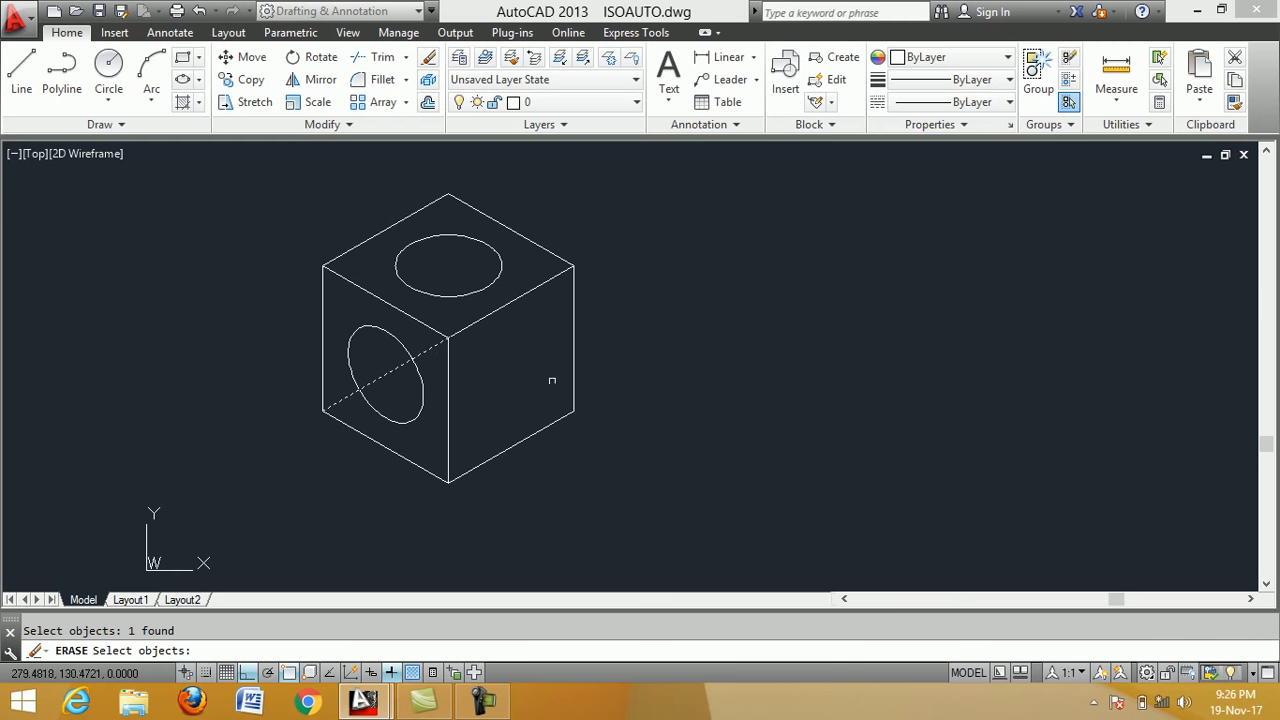
key("Return")
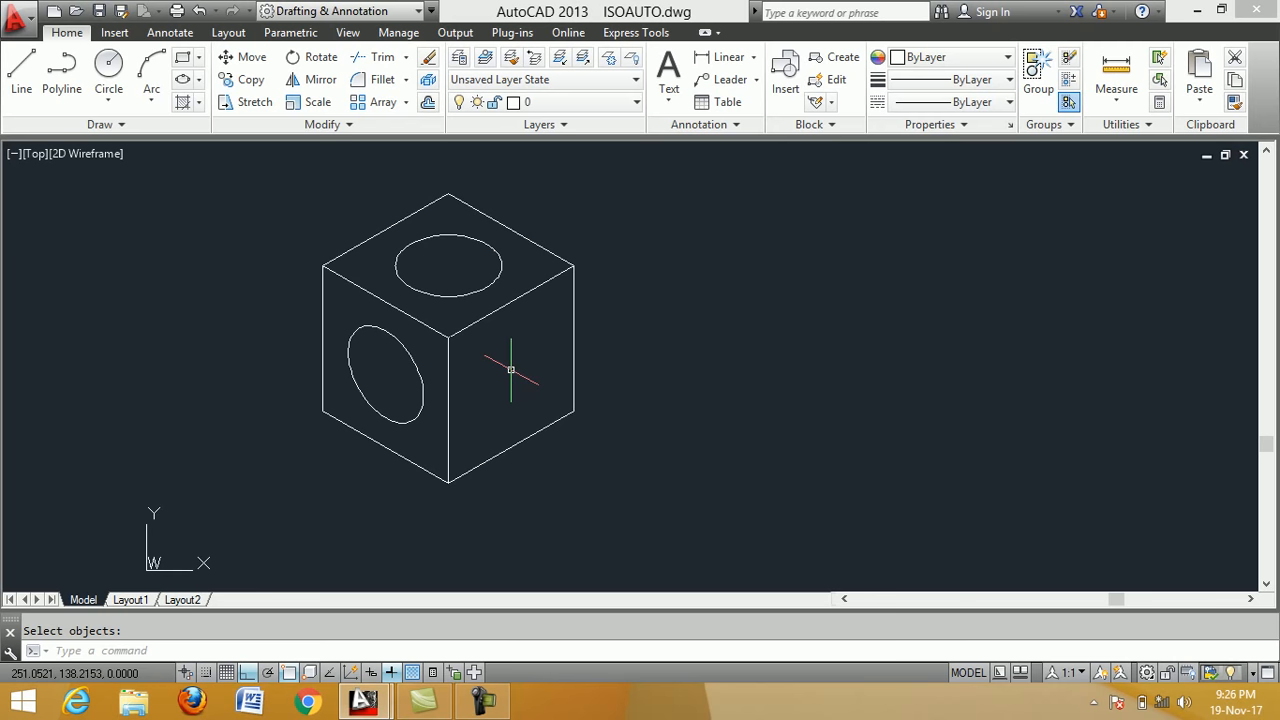
Switch to the right isoplane and draw a construction diagonal on the right face from its upper front corner to its lower-right corner.
key("F5")
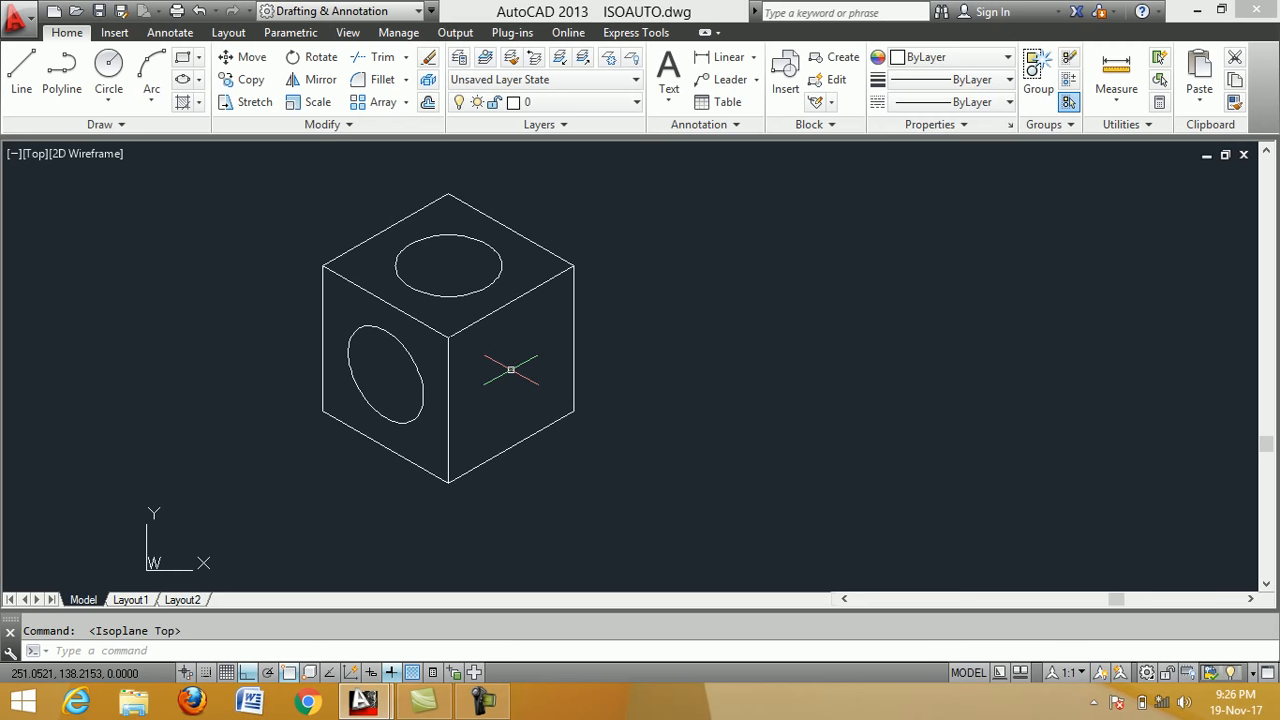
key("F5")
left_click(21, 72)
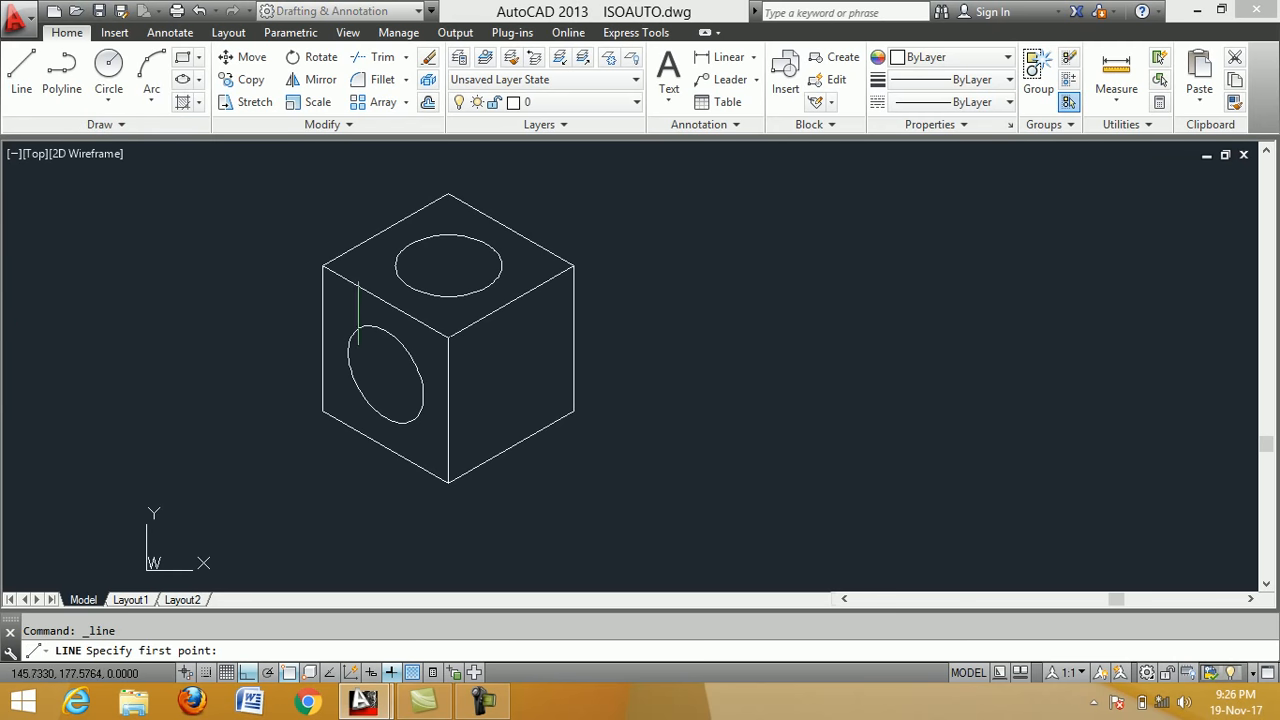
left_click(448, 338)
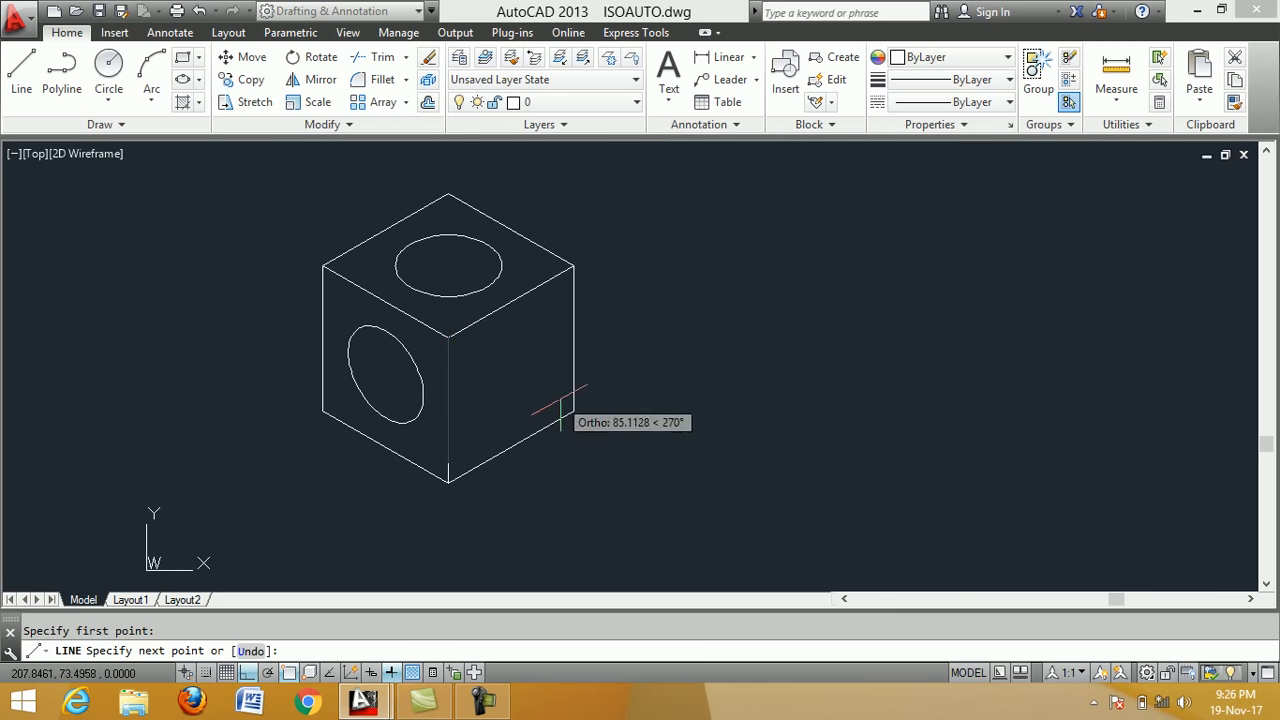
left_click(574, 408)
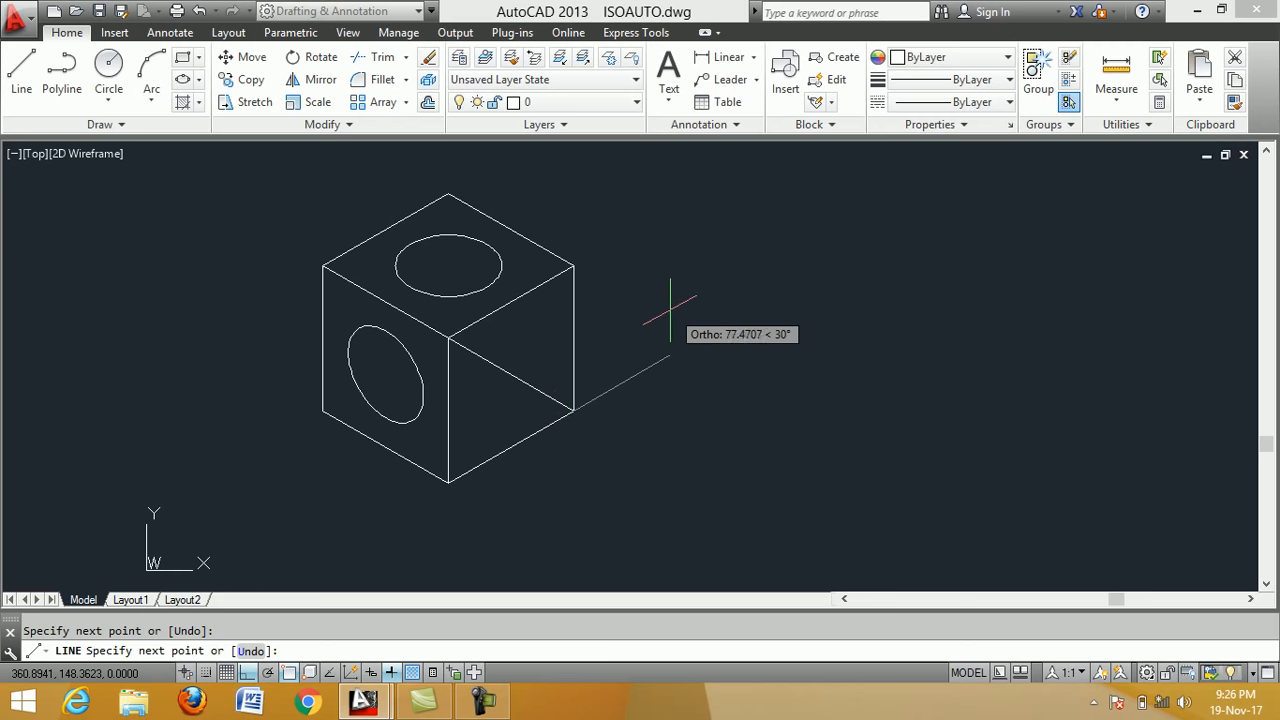
key("Return")
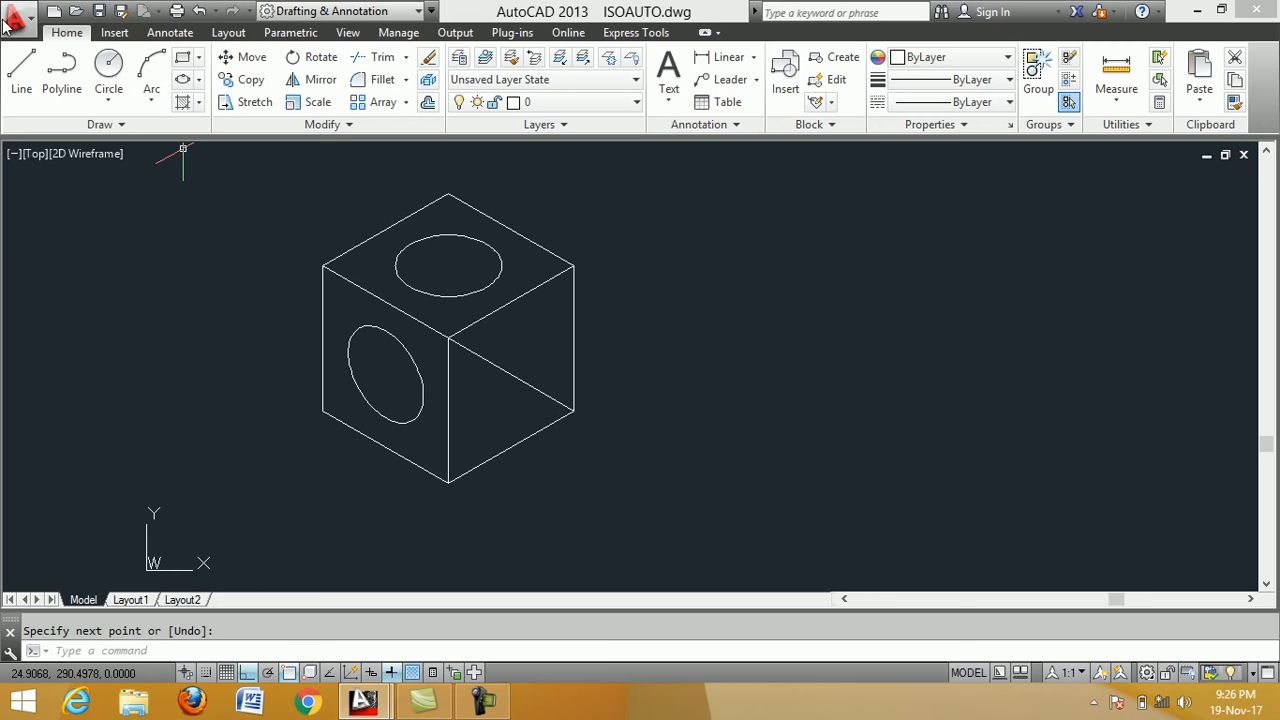
Draw an isocircle of radius 30 on the right face, centred on the diagonal's midpoint, using the Ellipse command's Isocircle option.
left_click(200, 85)
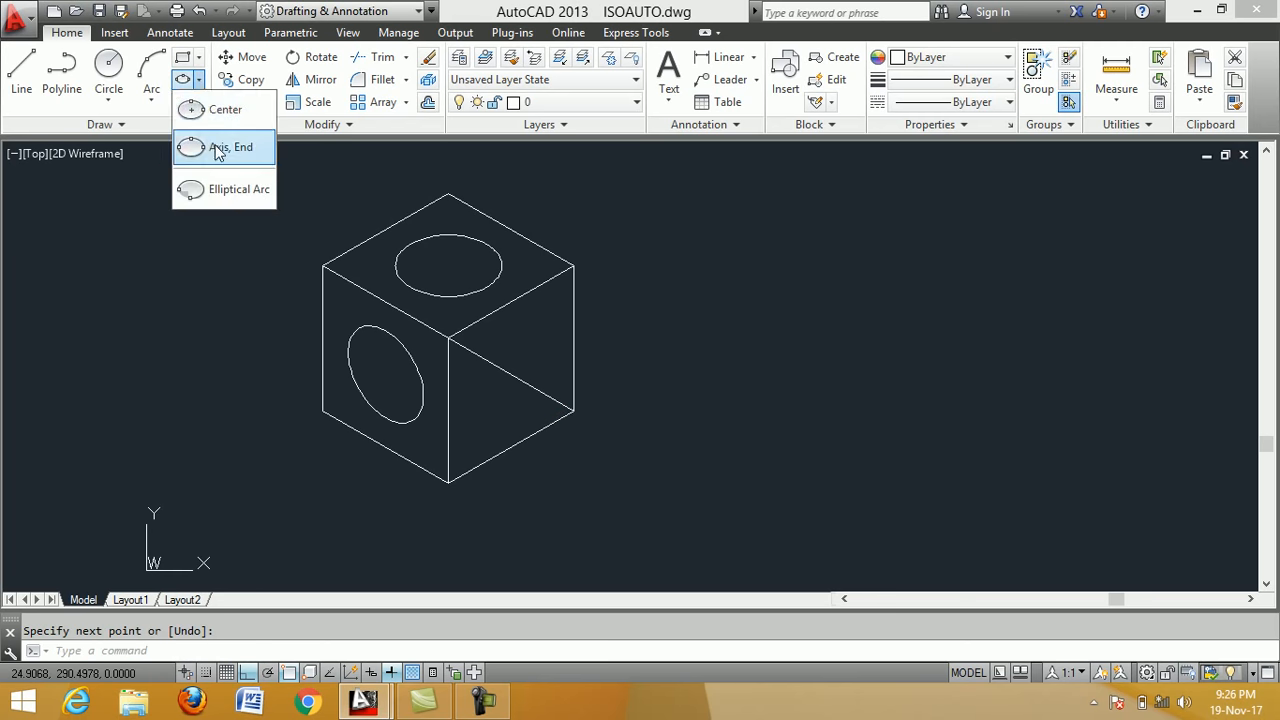
left_click(206, 140)
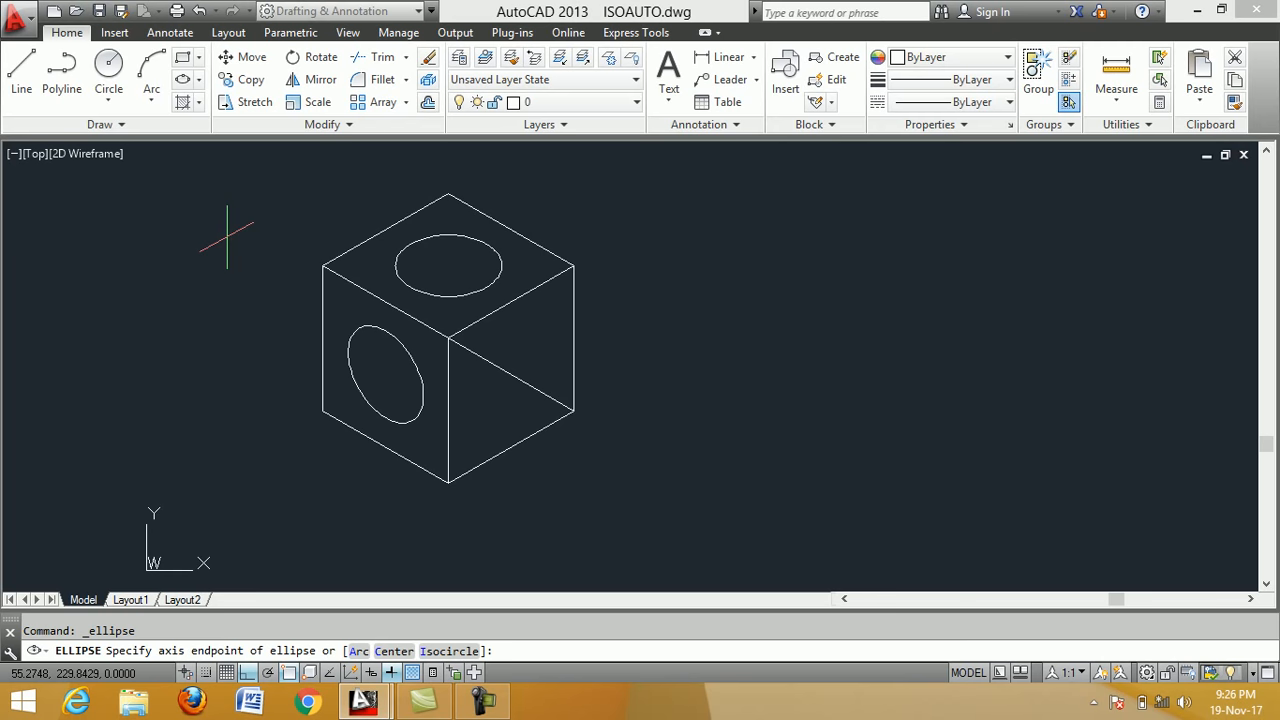
type("i")
key("Return")
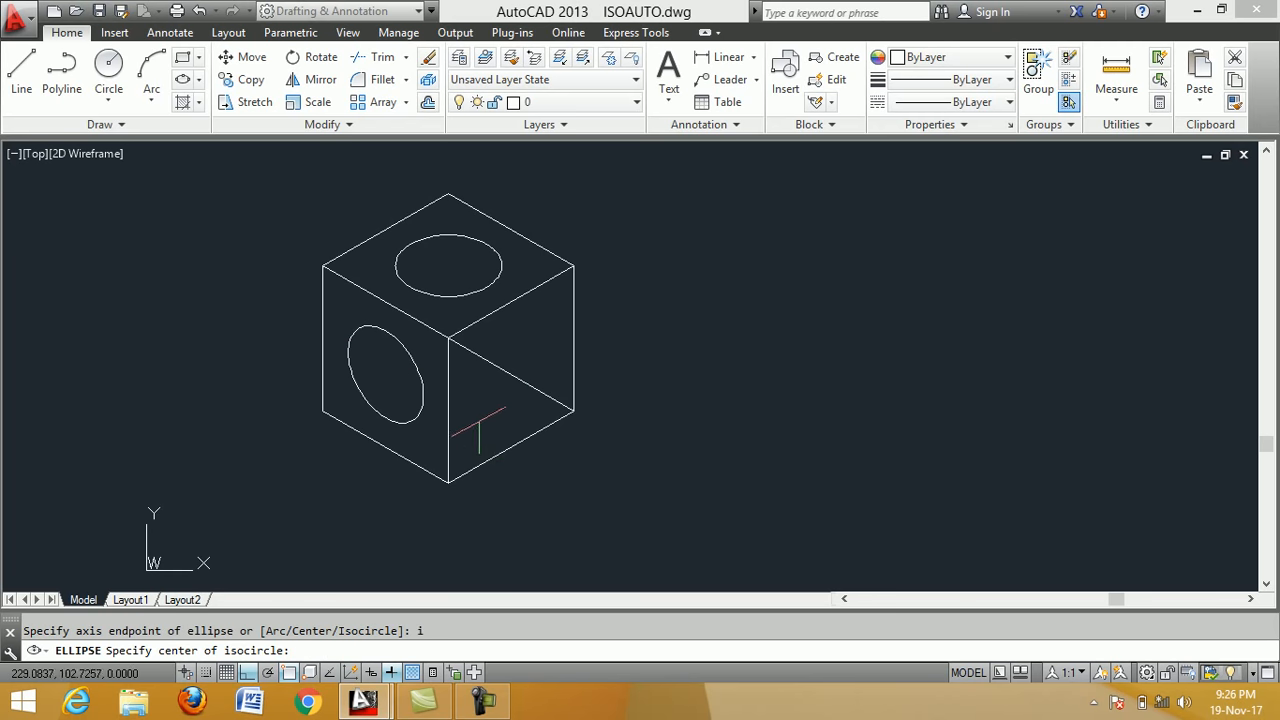
left_click(511, 376)
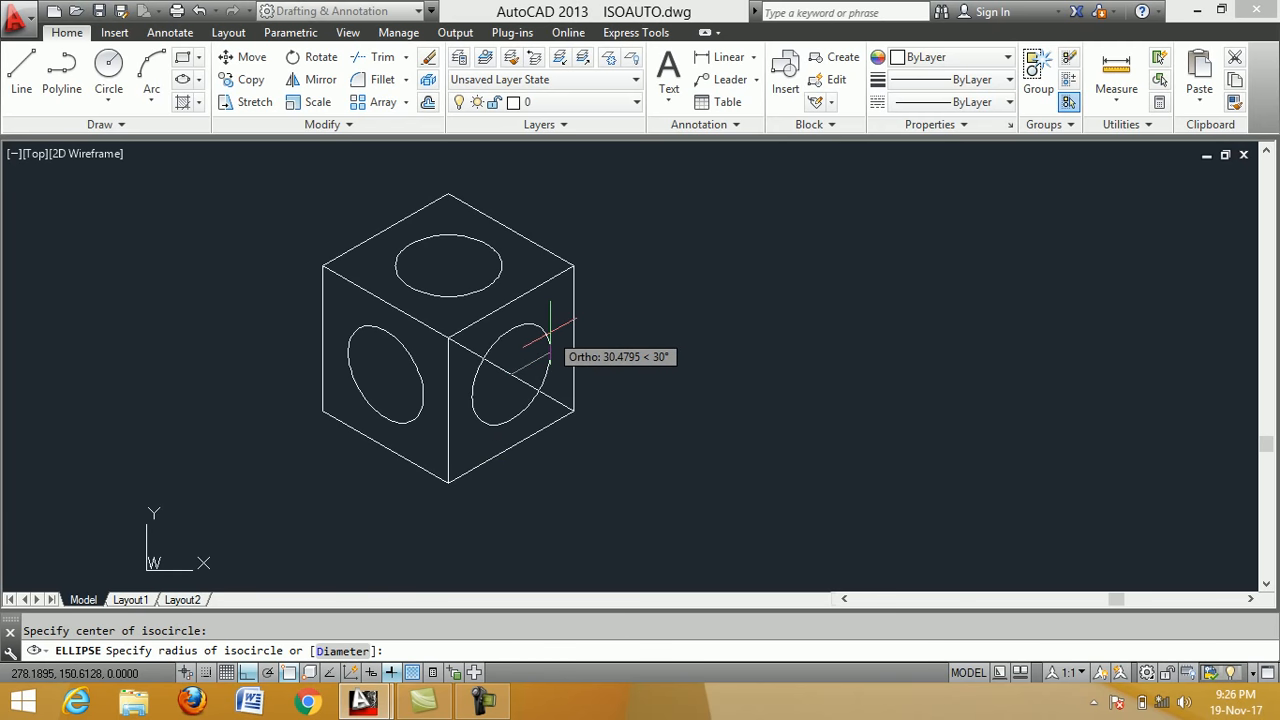
type("30")
key("Return")
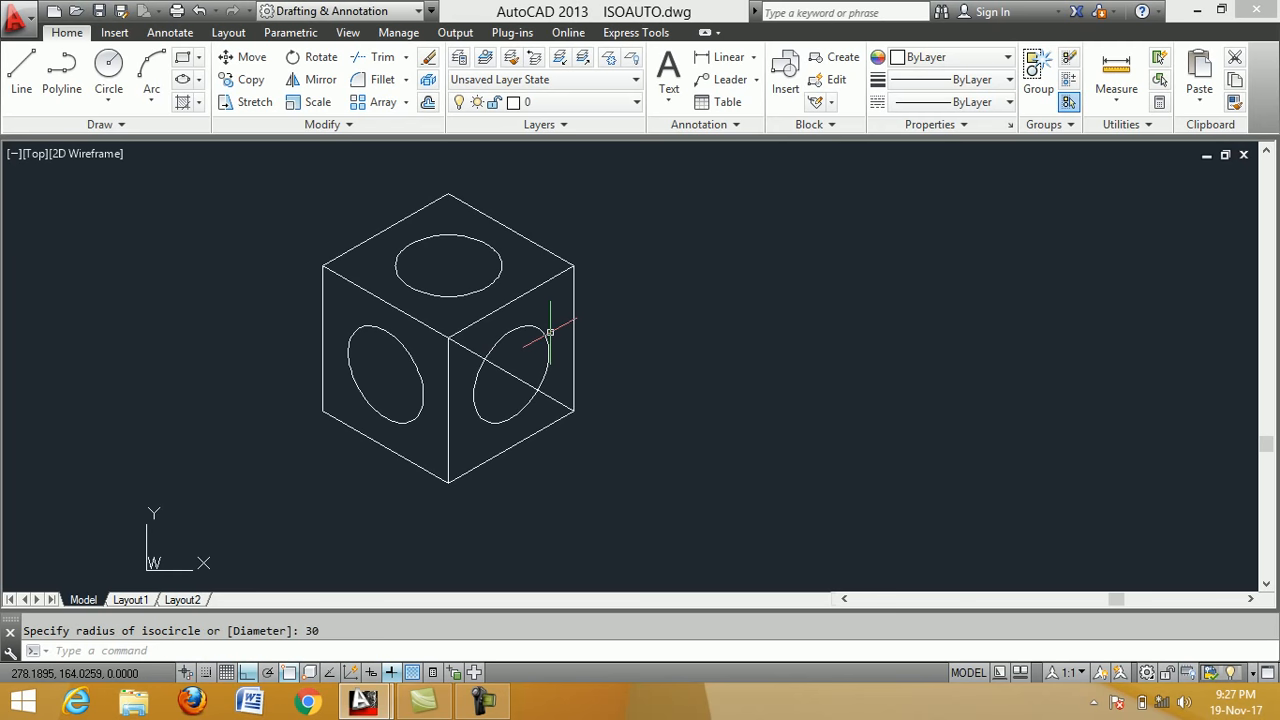
Erase the construction diagonal from the cube's right face.
left_click(430, 62)
left_click(474, 353)
key("Return")
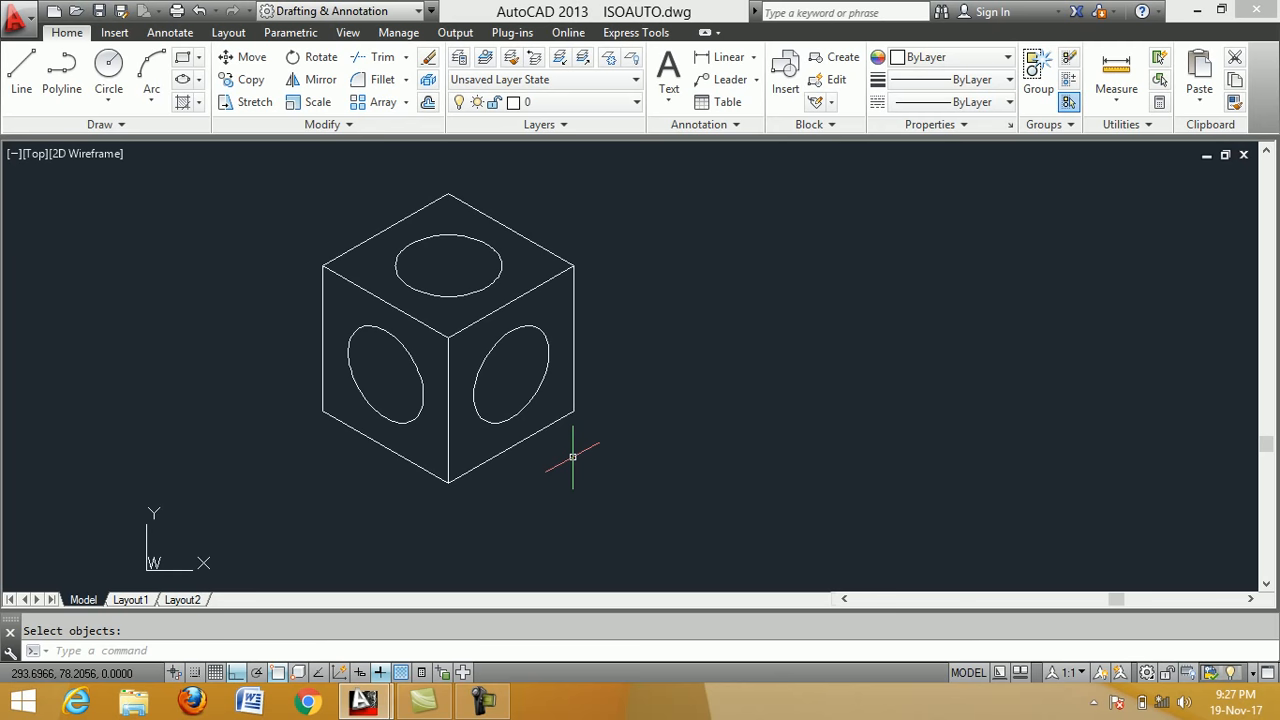
Add an aligned dimension to the cube's rightmost vertical edge by selecting the edge, placing the dimension line just outside the right face.
type("dal")
key("Return")
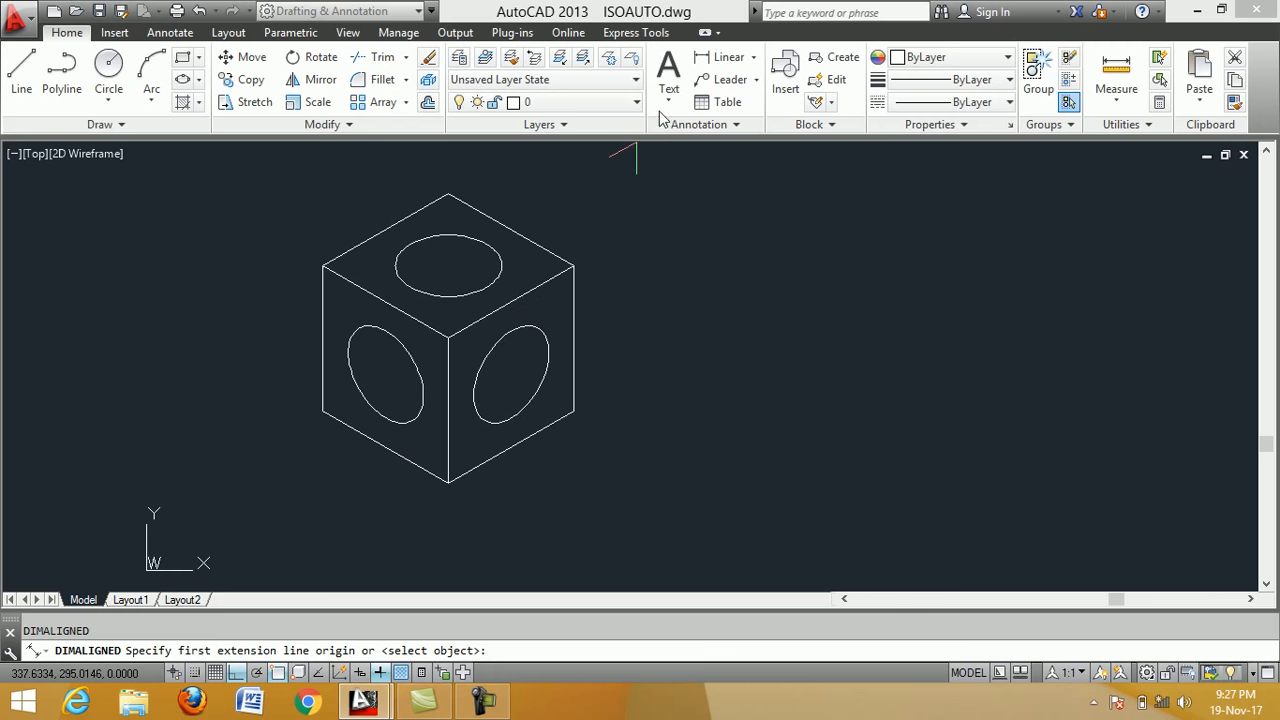
left_click(755, 59)
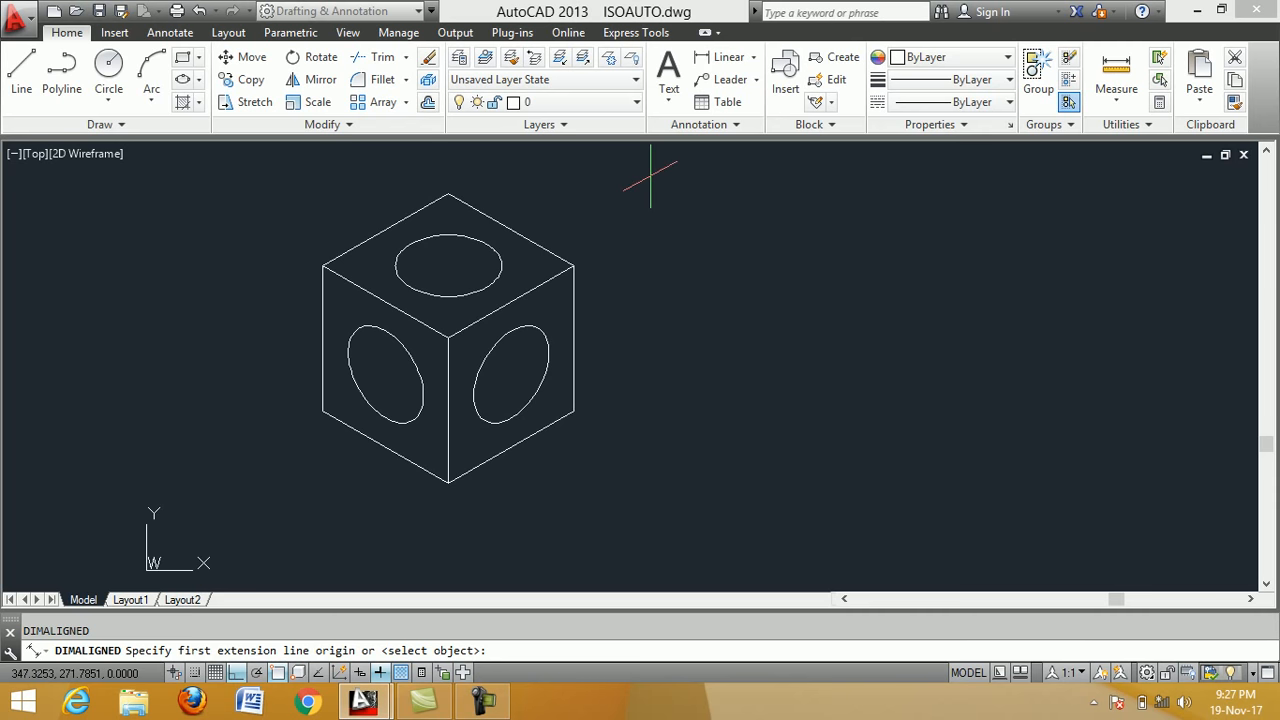
key("Return")
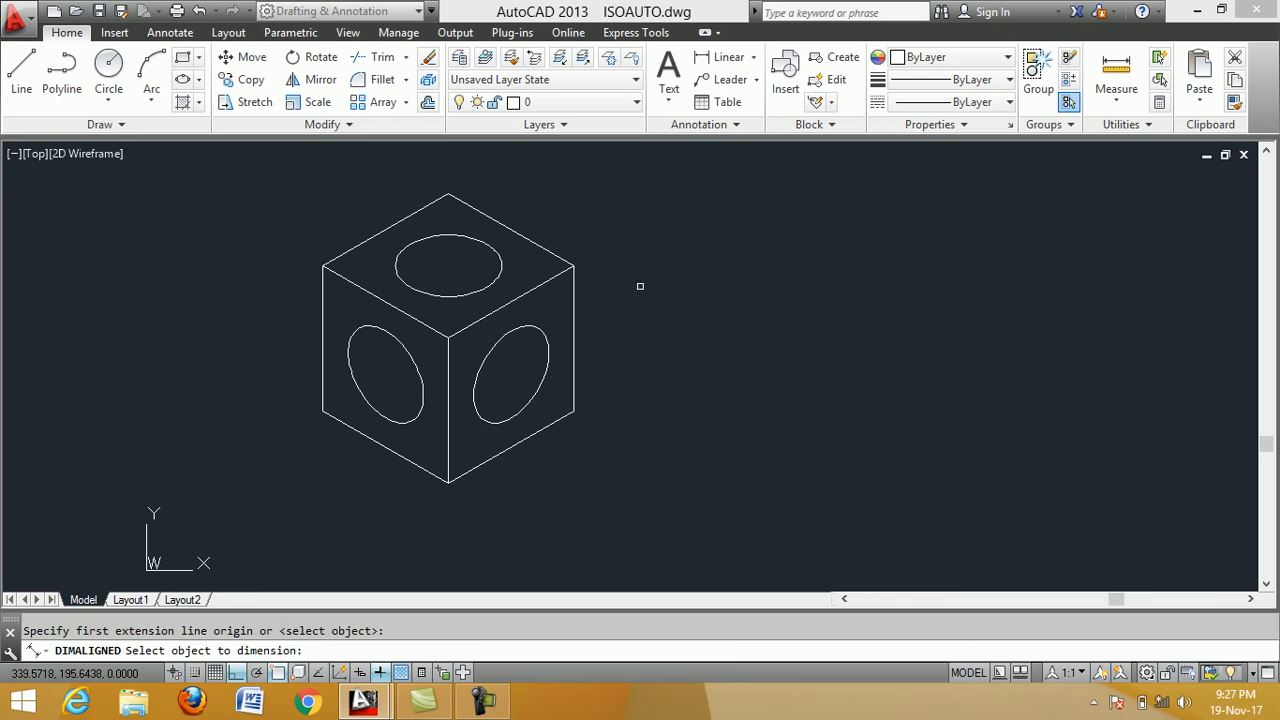
left_click(574, 326)
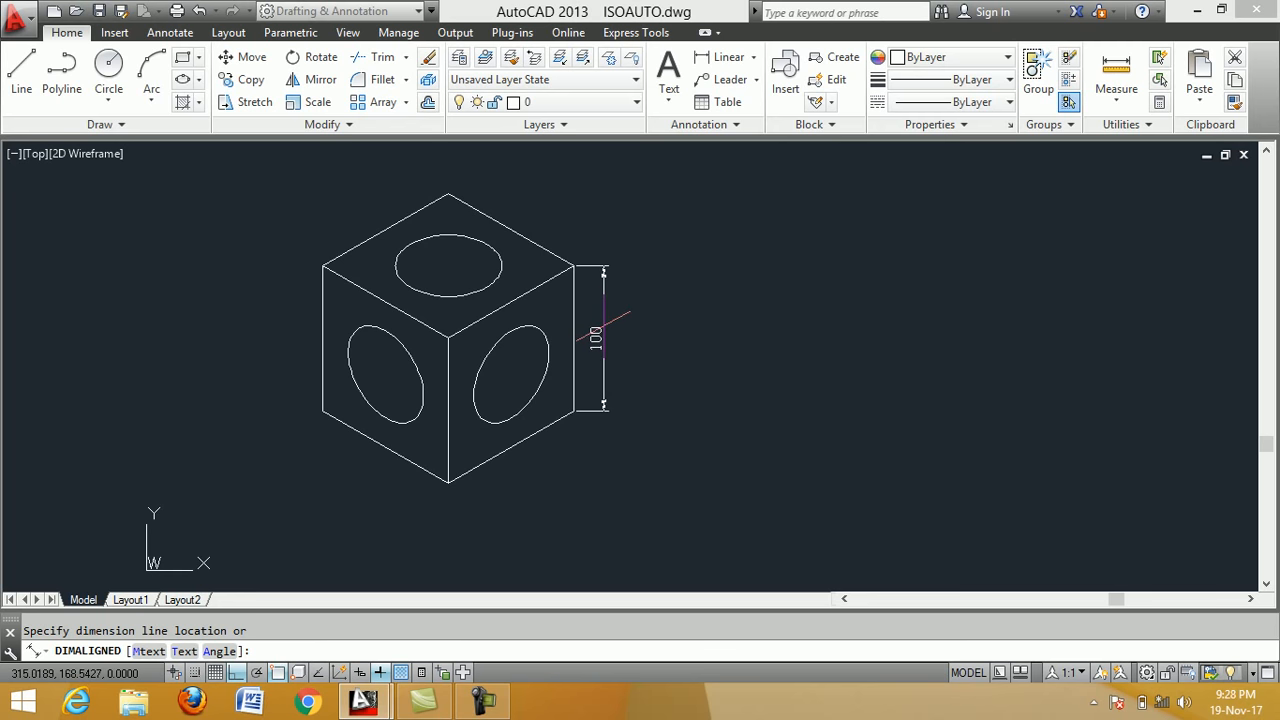
left_click(603, 327)
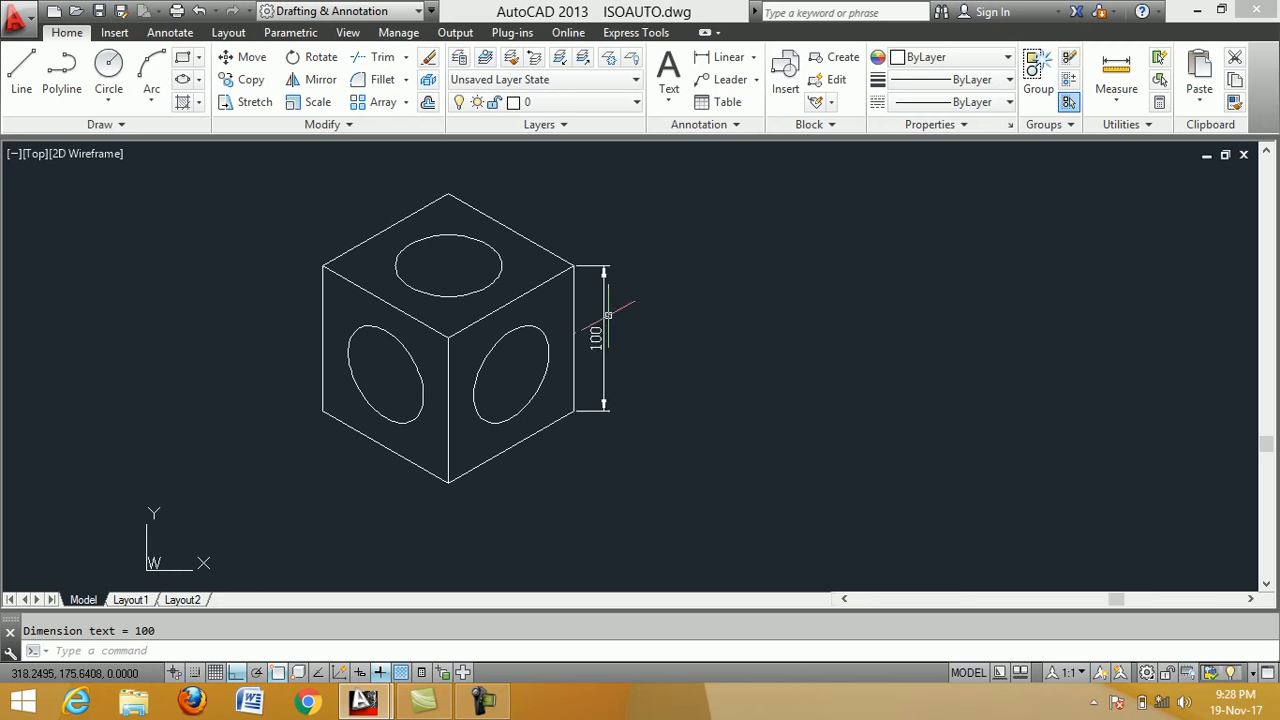
mouse_move(607, 315)
left_click(603, 345)
key("Escape")
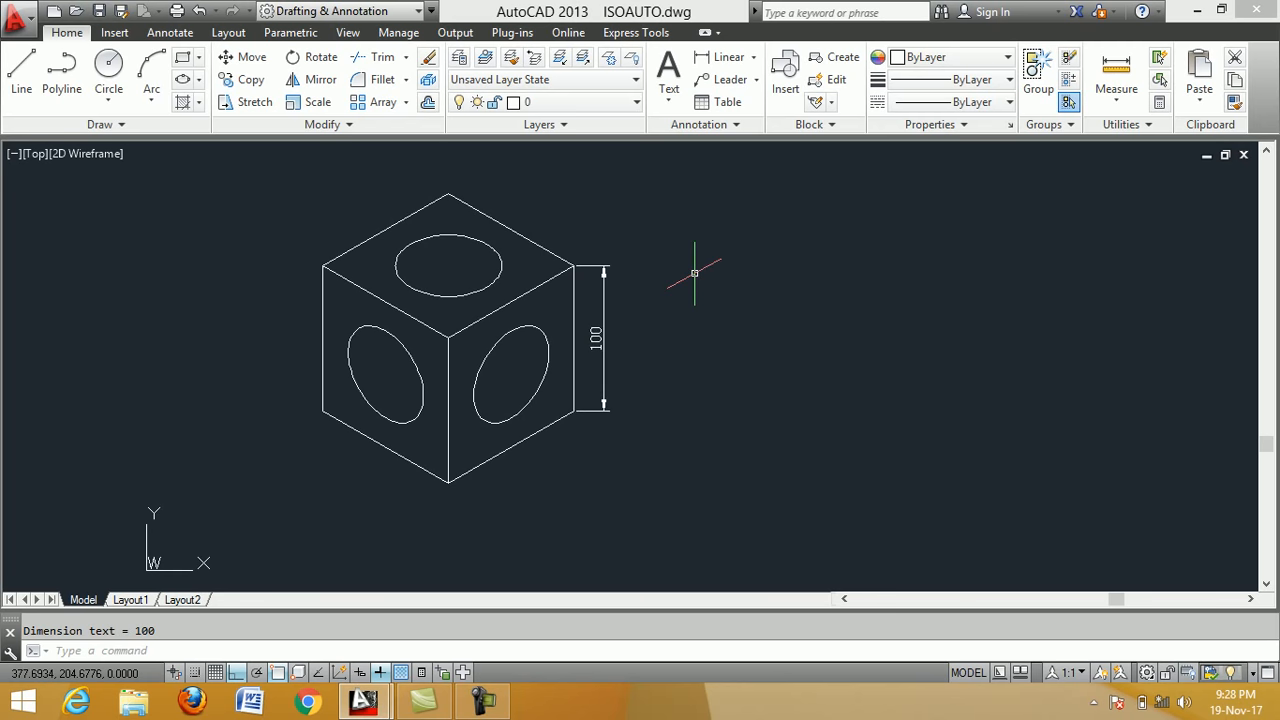
Apply an obliquing angle of 30 to the vertical edge's dimension using the DIMEDIT command's Oblique option.
type("ded")
key("Return")
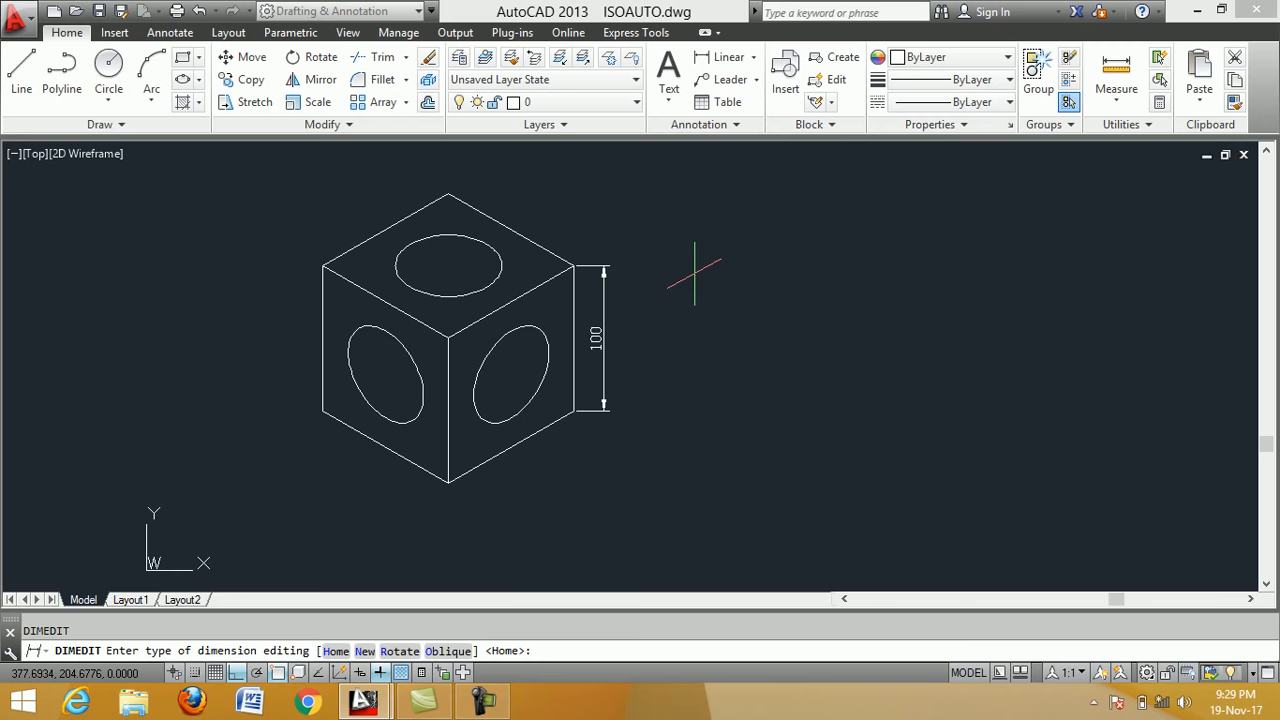
type("o")
key("Return")
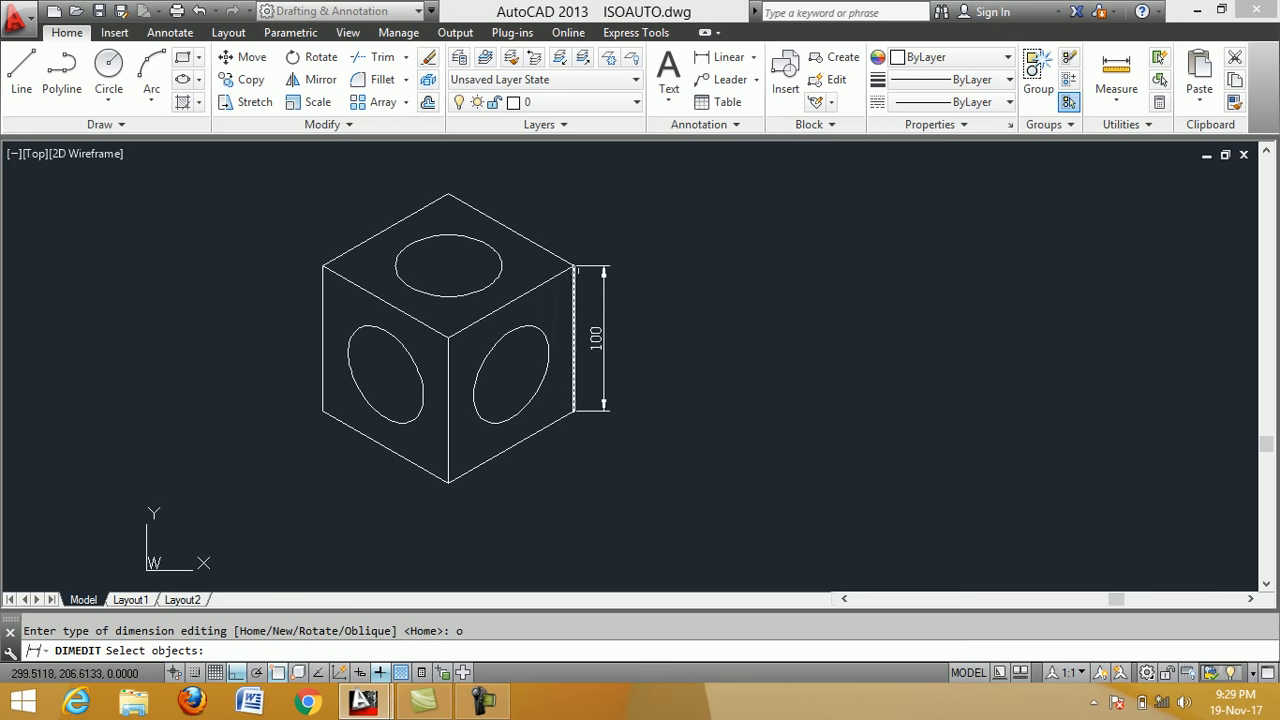
left_click(596, 336)
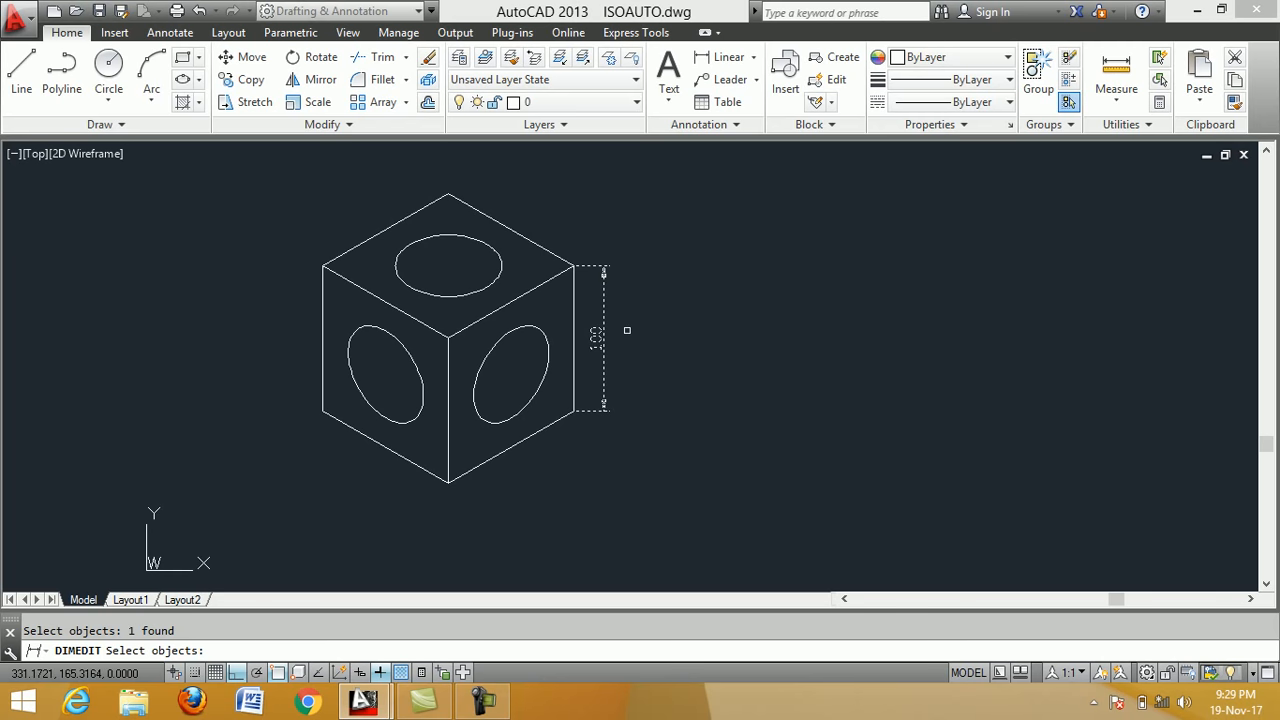
key("Return")
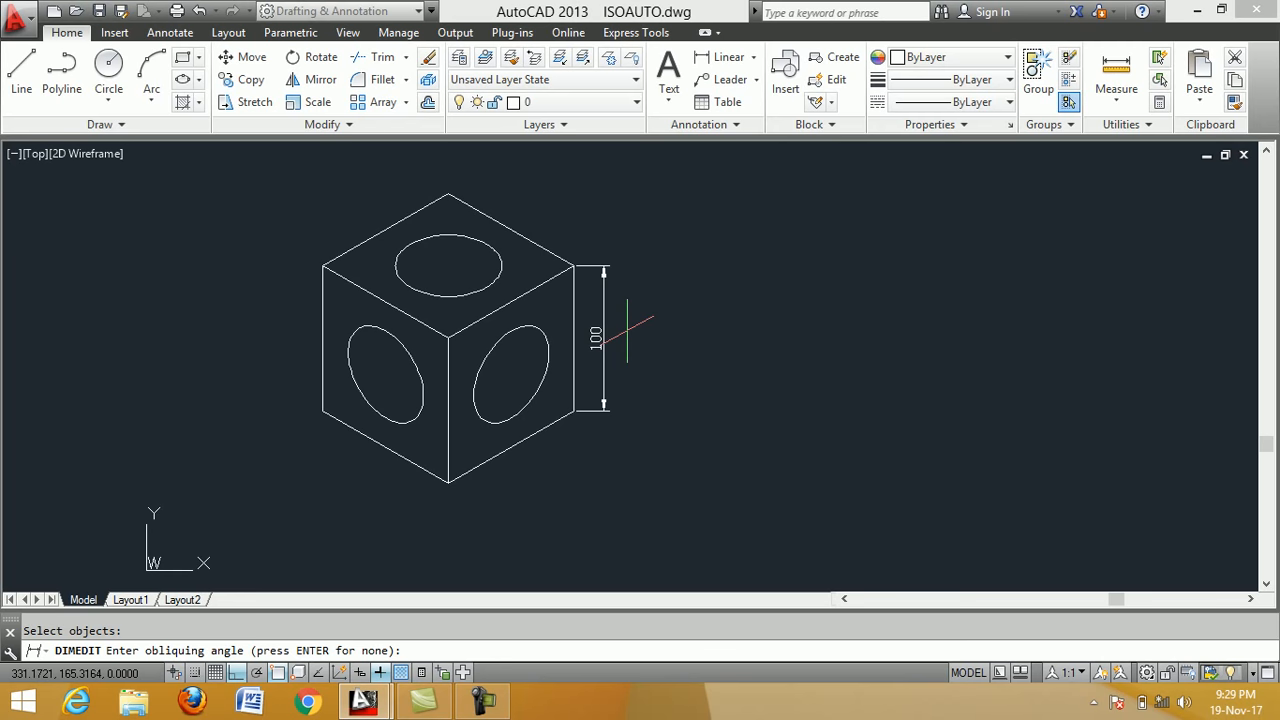
type("30")
key("Return")
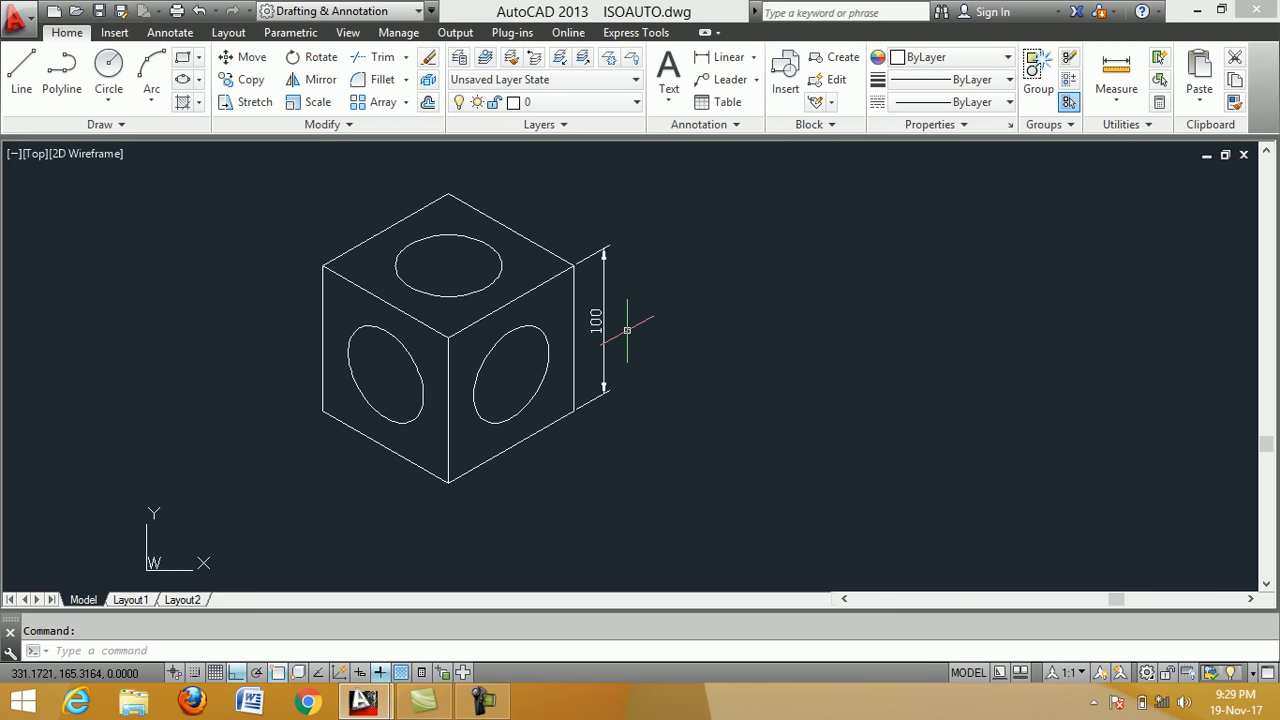
Add an aligned dimension to the bottom edge of the cube's right face by selecting the edge, placing the dimension line just below it.
left_click(754, 60)
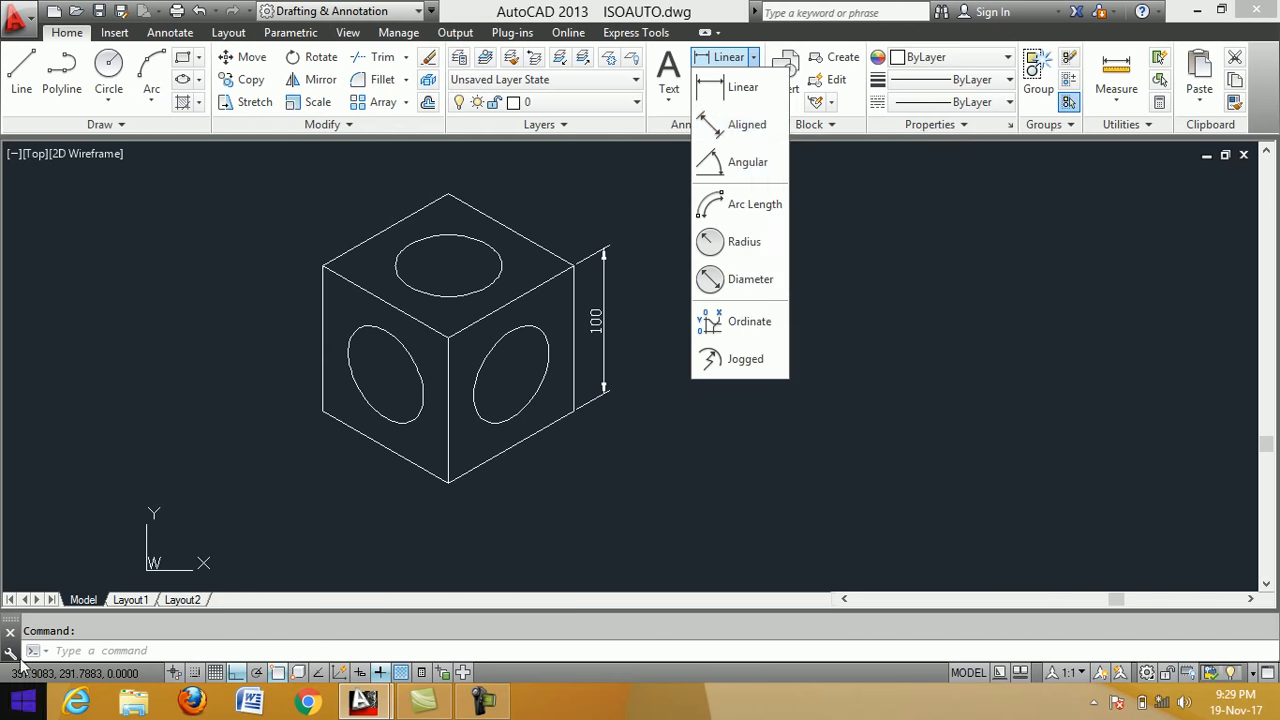
left_click(56, 652)
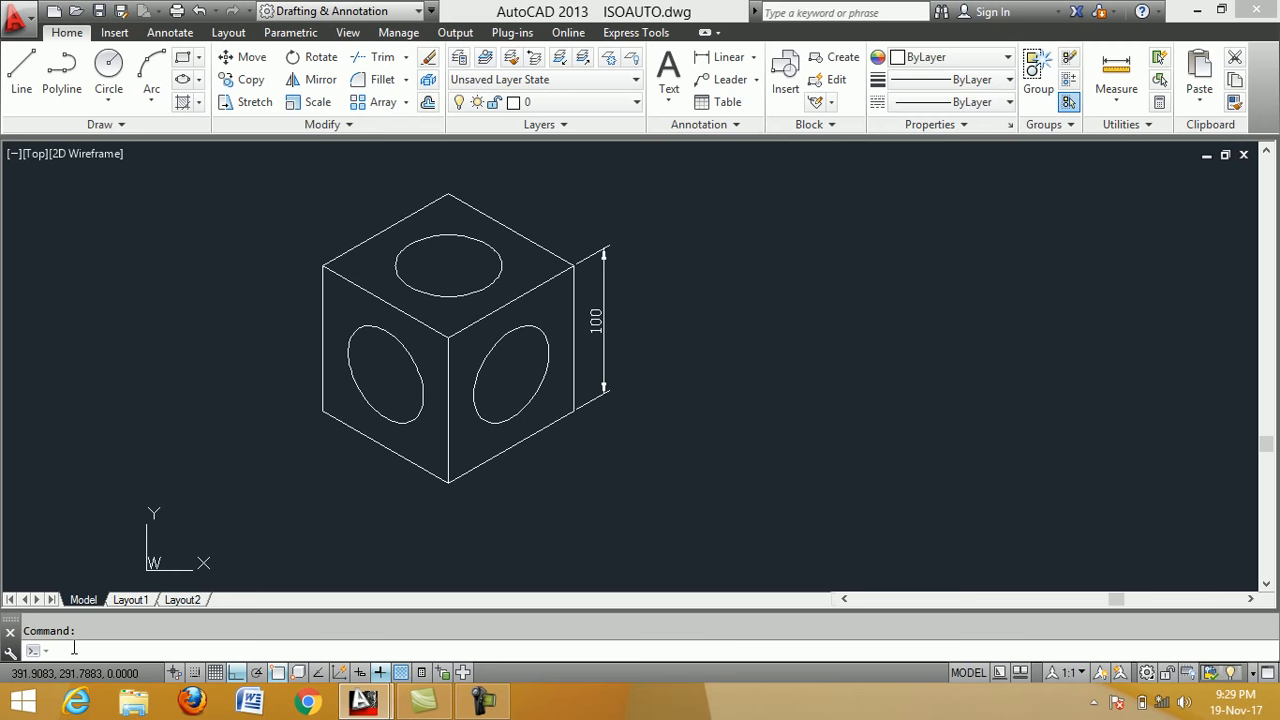
type("dal")
key("Return")
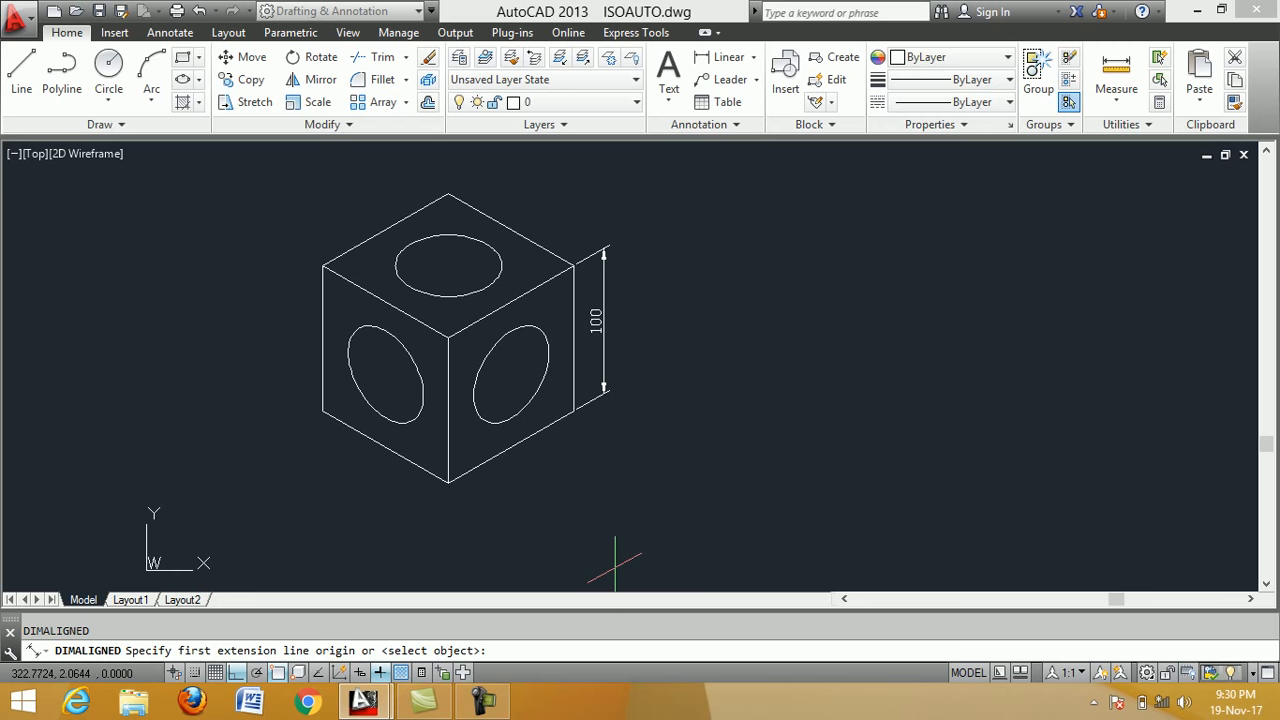
key("Return")
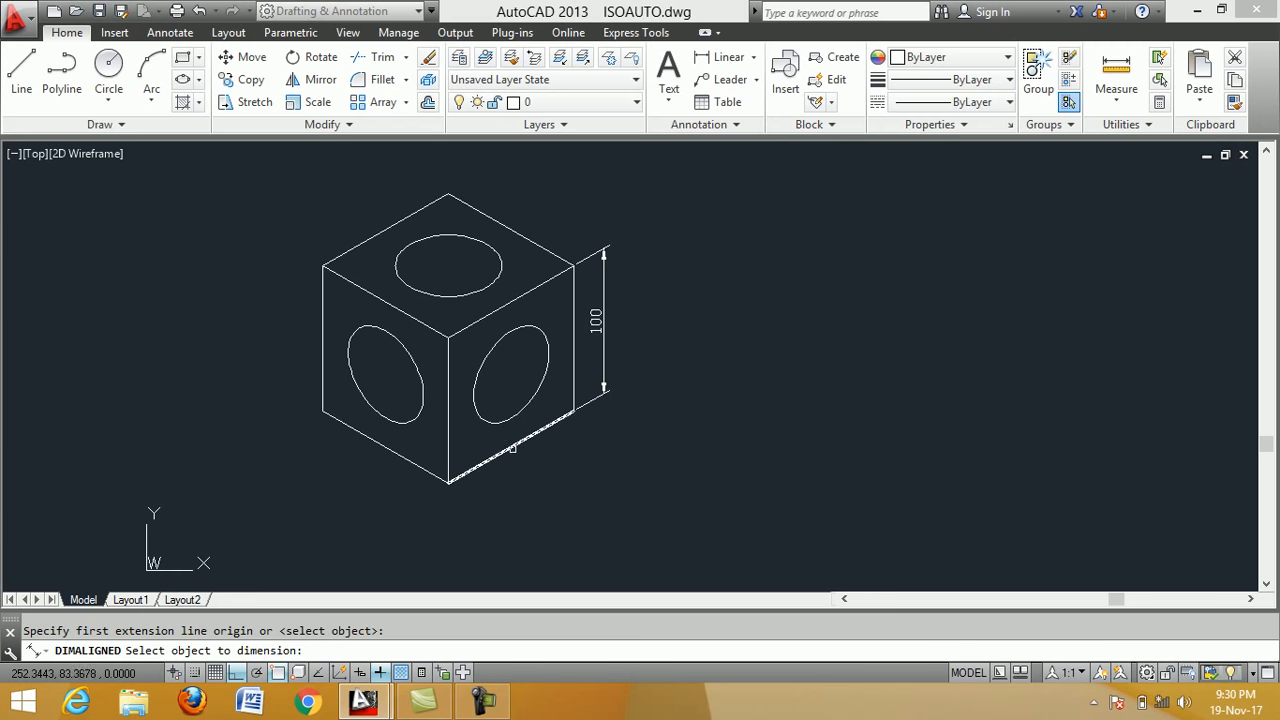
left_click(512, 448)
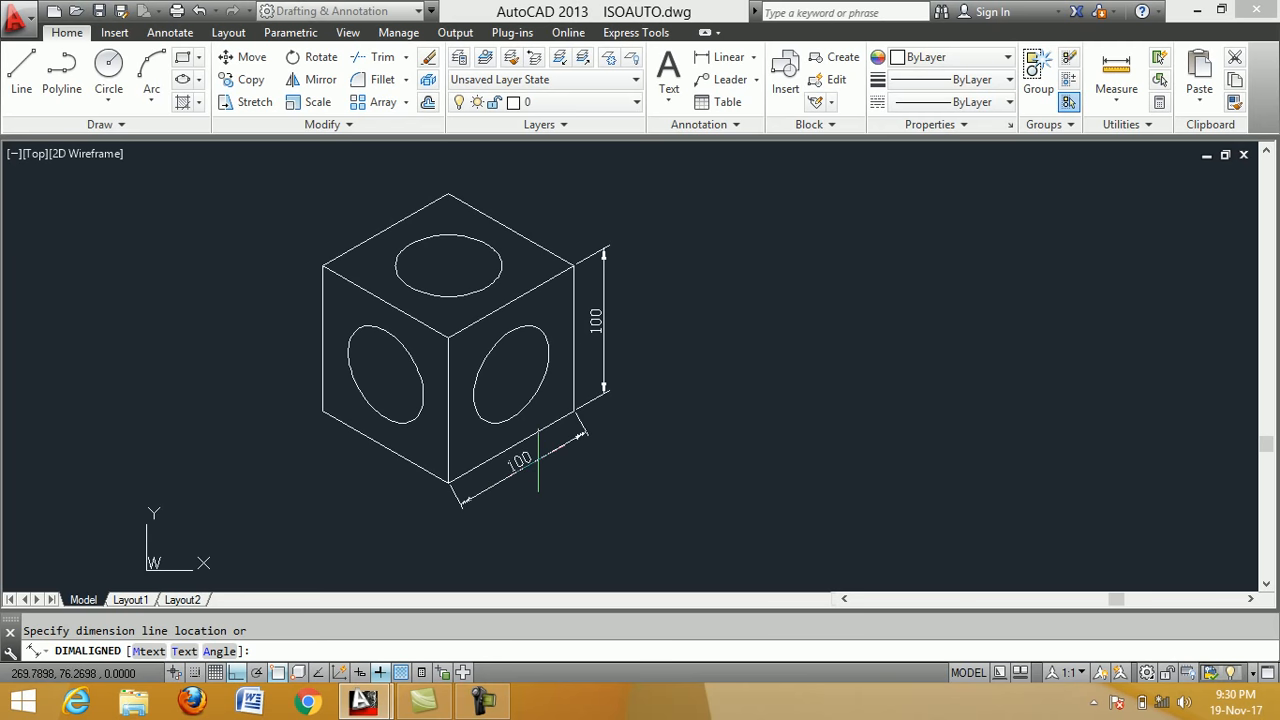
left_click(538, 460)
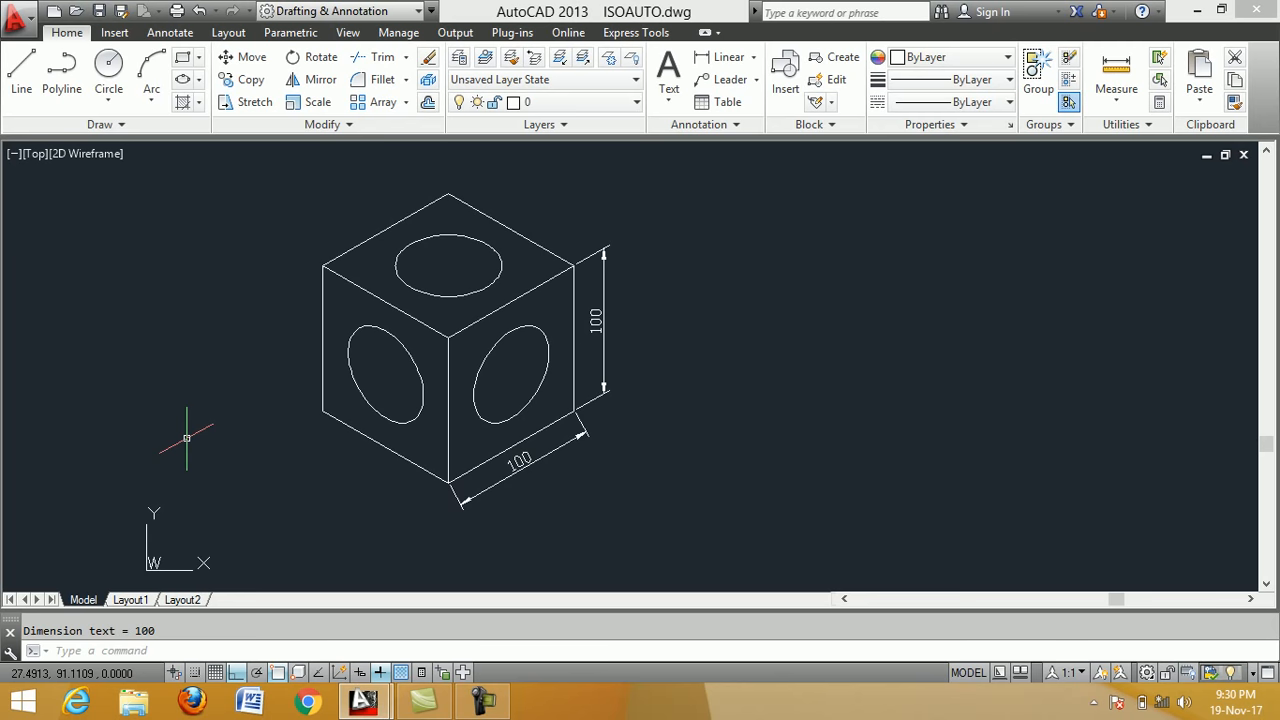
Apply an obliquing angle of -30 to the bottom edge's dimension using the DIMEDIT command's Oblique option.
type("d")
key("Return")
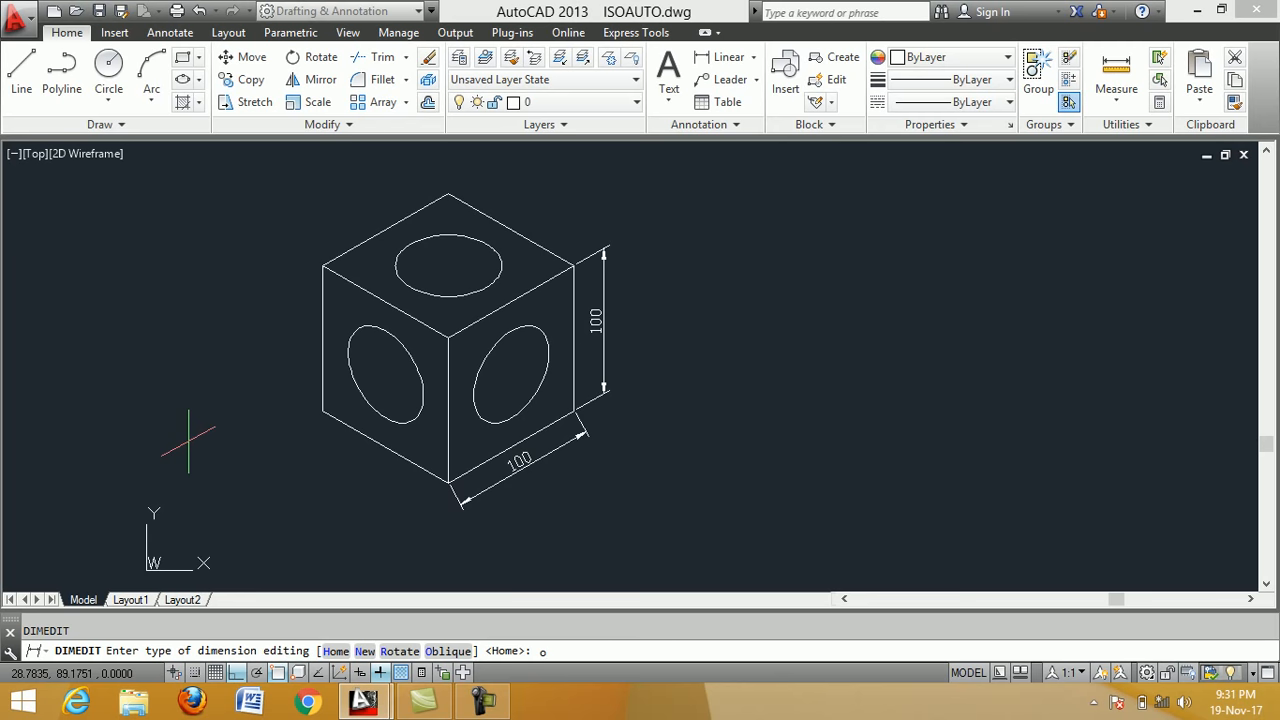
key("Return")
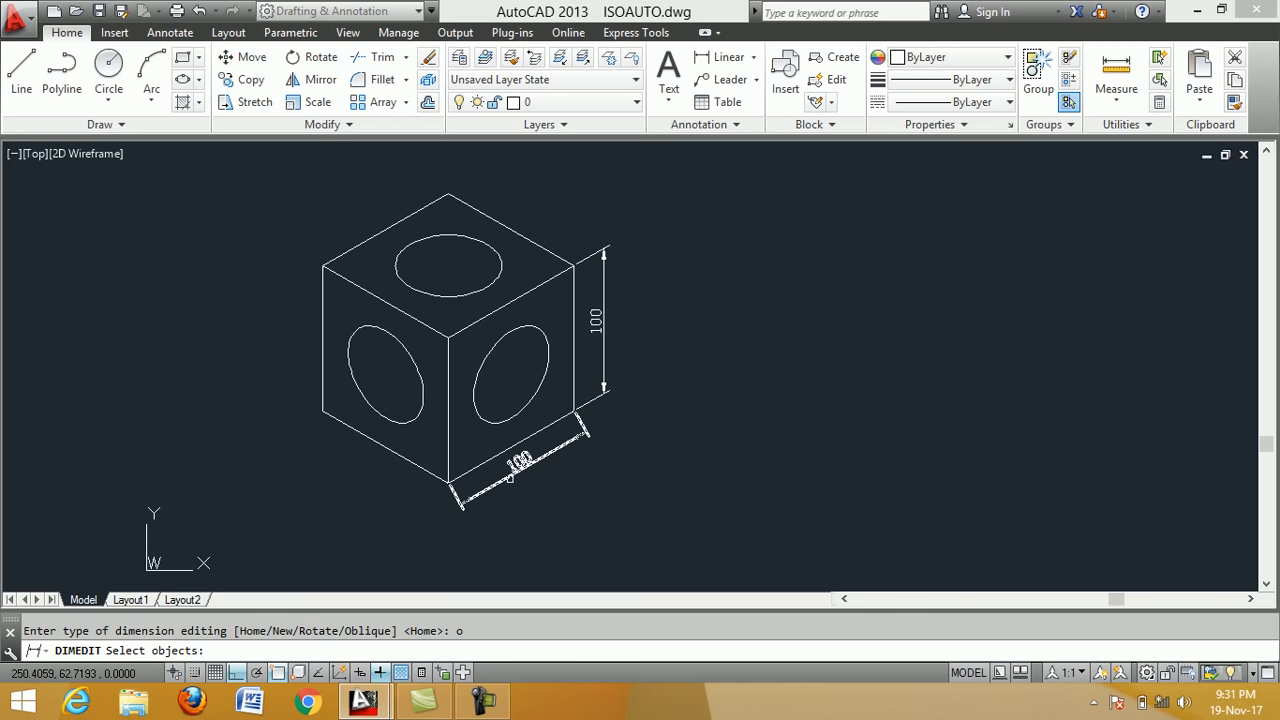
left_click(508, 476)
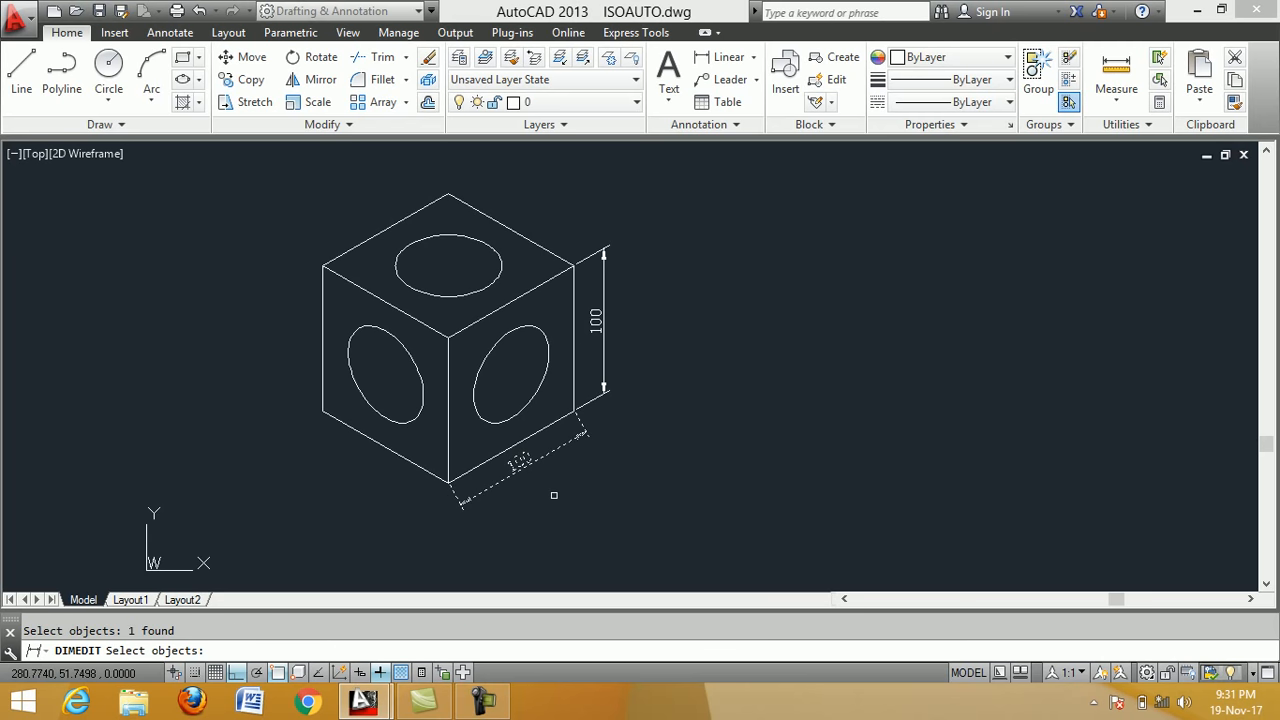
key("Return")
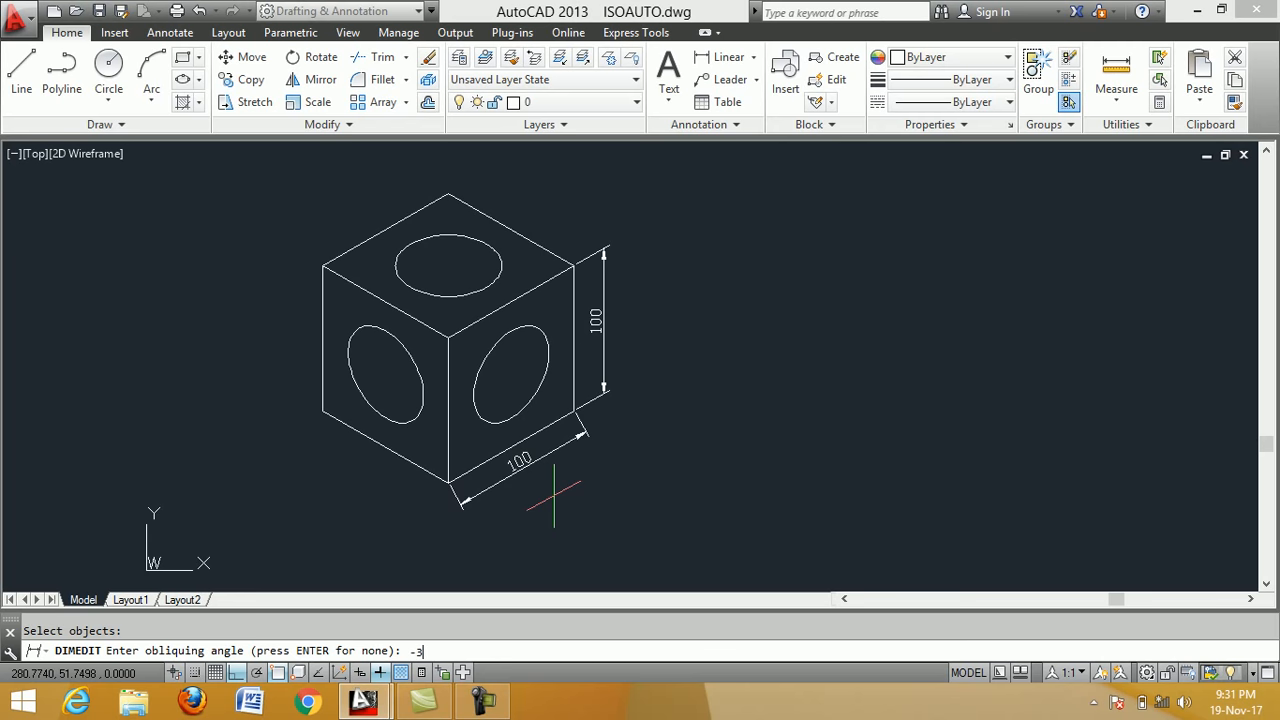
key("Return")
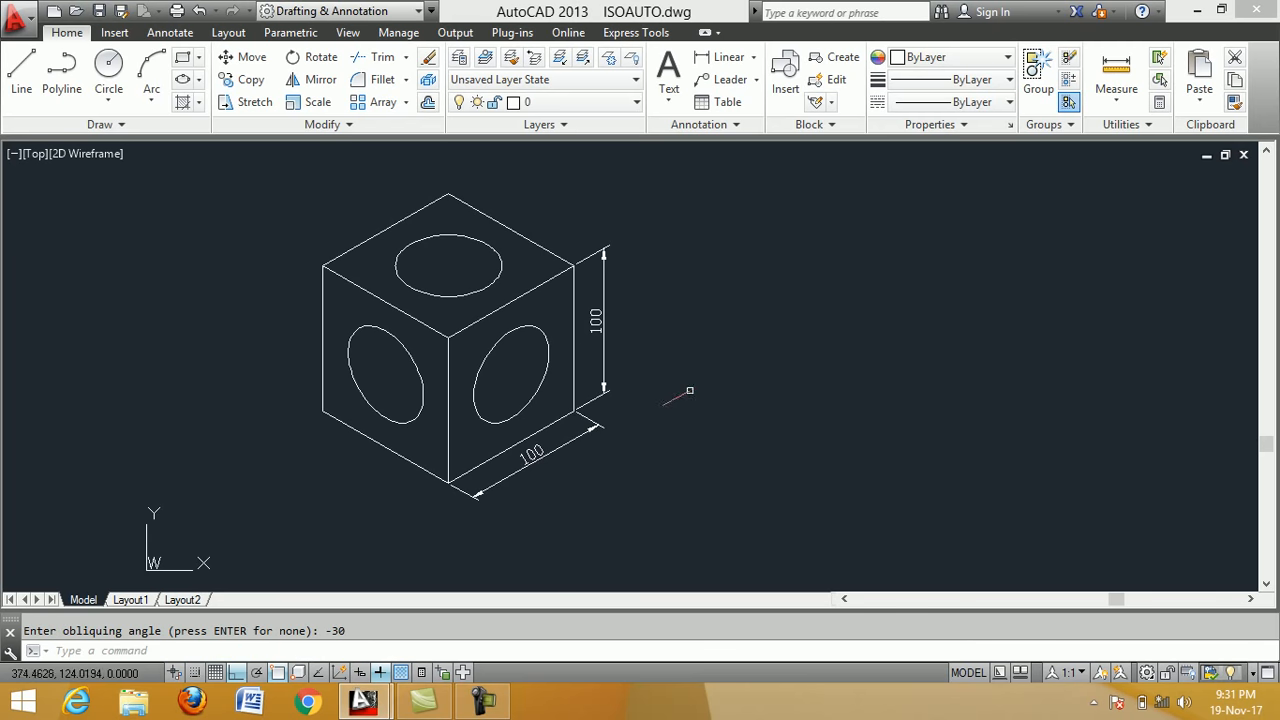
Erase both aligned dimensions and the three isocircles, leaving only the cube's edges.
left_click(428, 57)
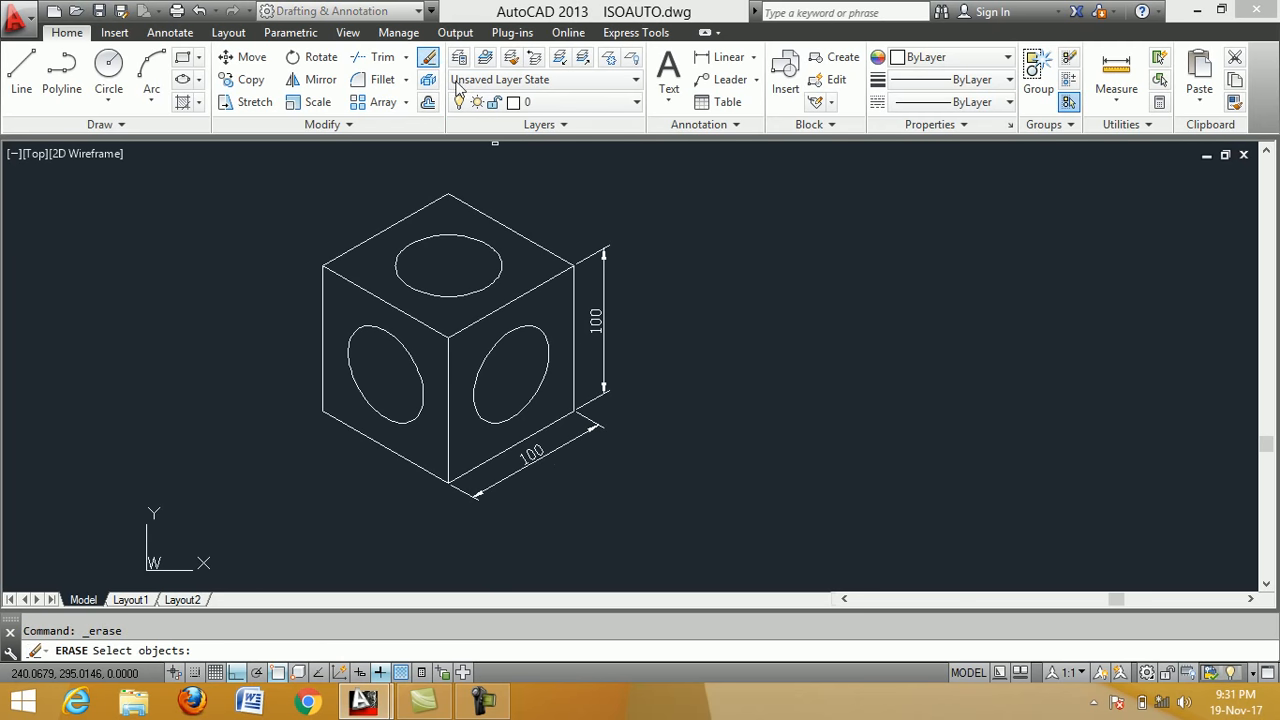
left_click(605, 283)
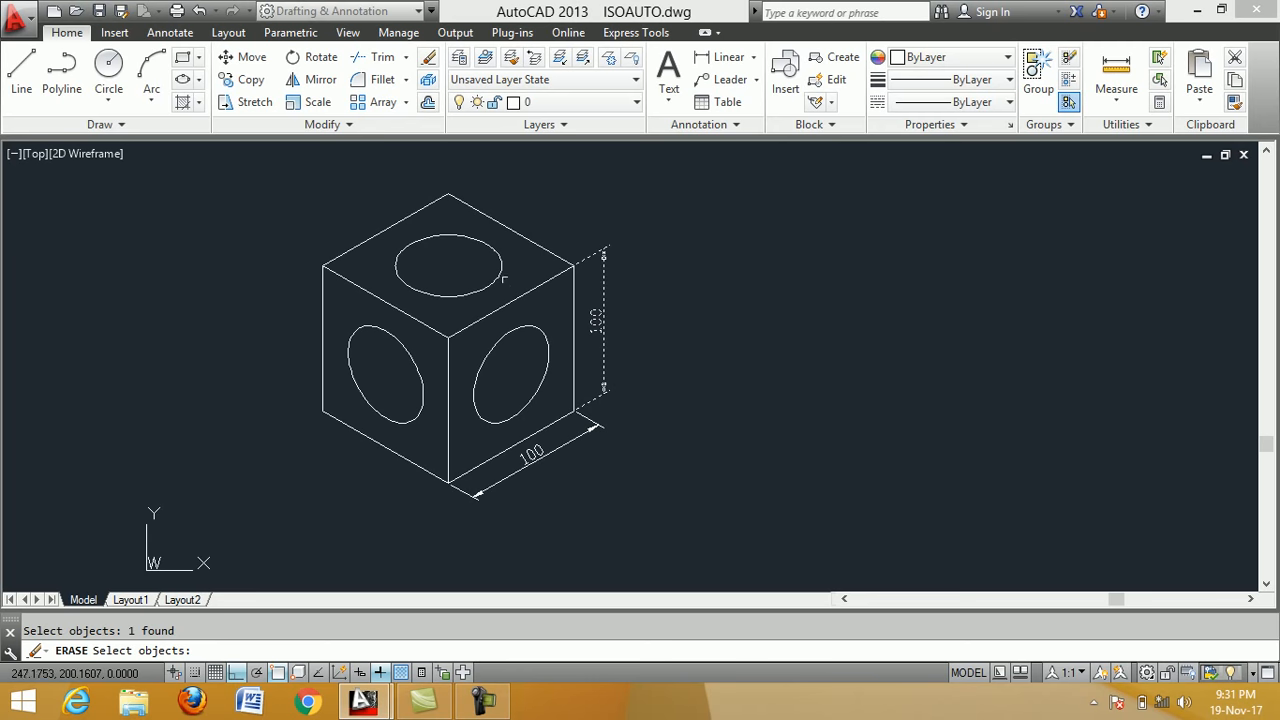
left_click(497, 278)
left_click(422, 395)
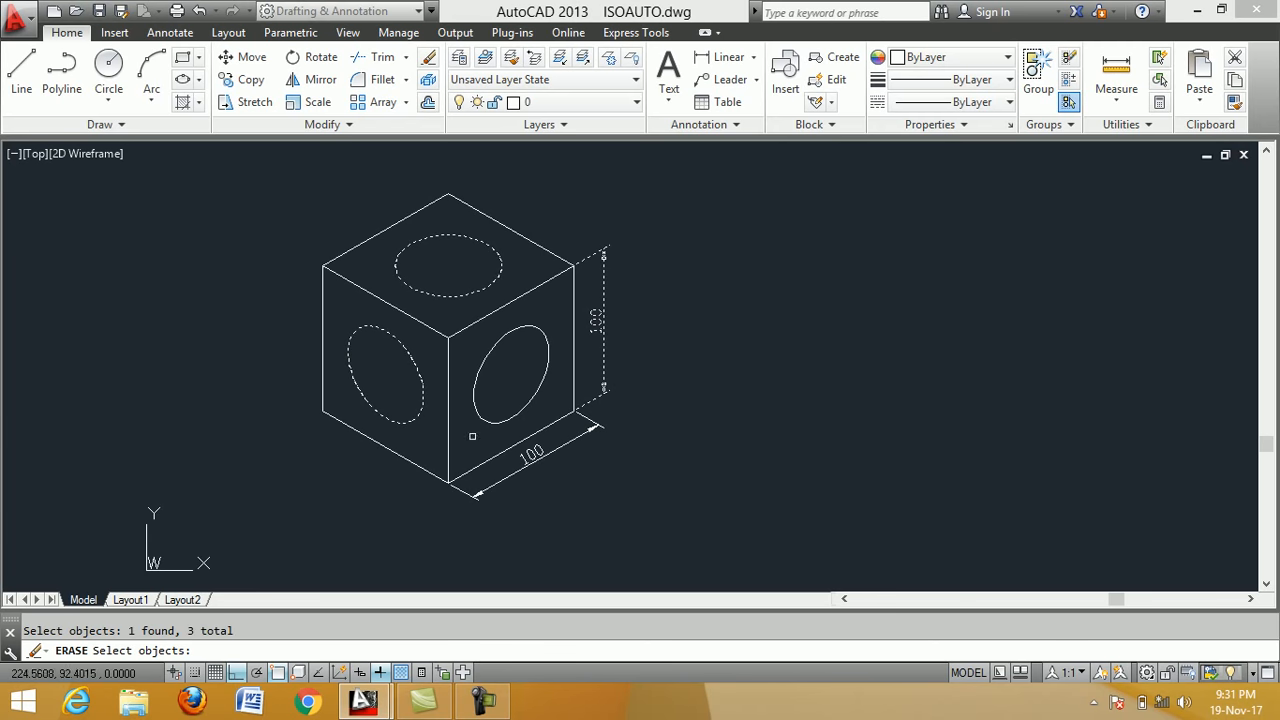
left_click(518, 471)
left_click(502, 421)
left_click(604, 368)
key("Return")
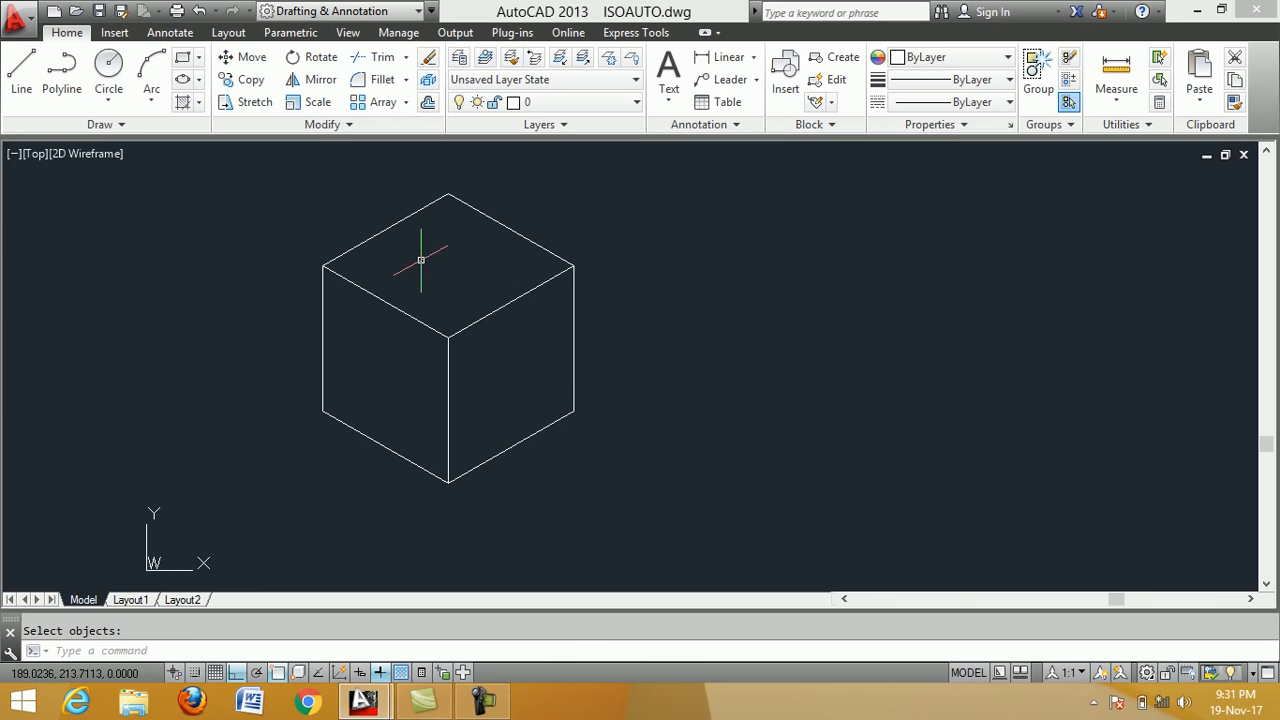
Create a multiline text box across the middle of the cube's top face and set its text height to 10.
left_click(669, 70)
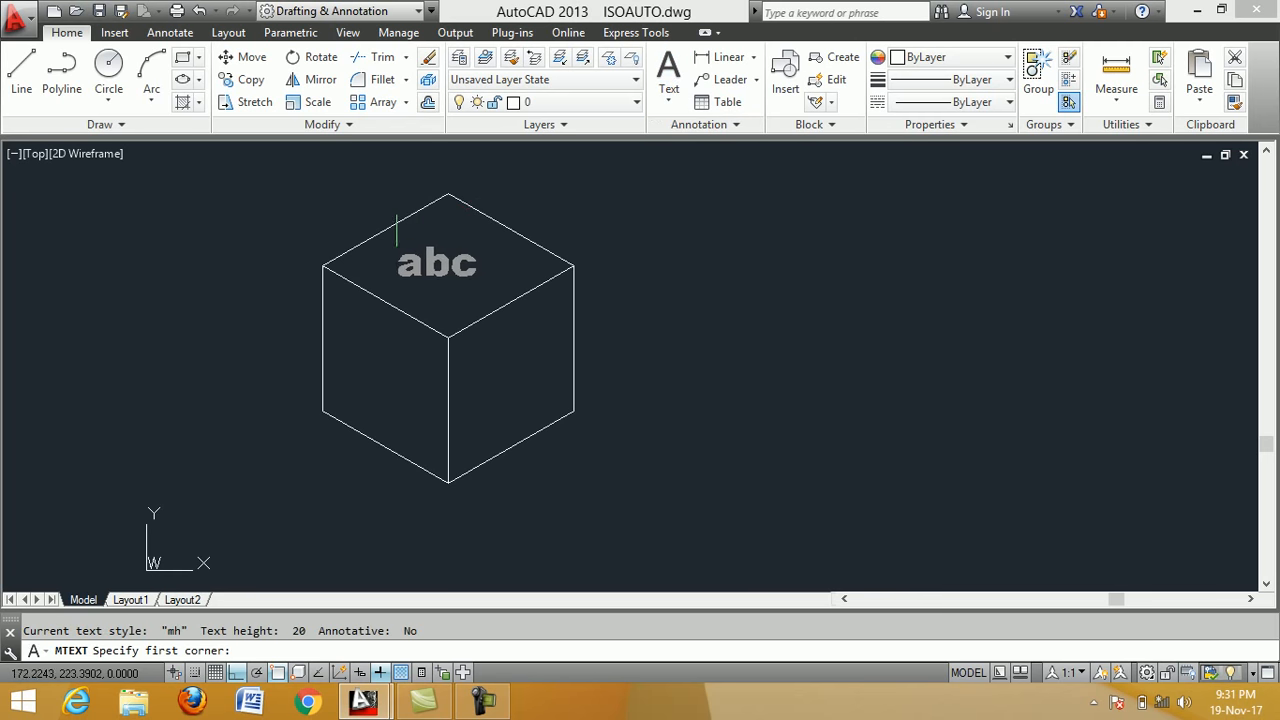
left_click(384, 258)
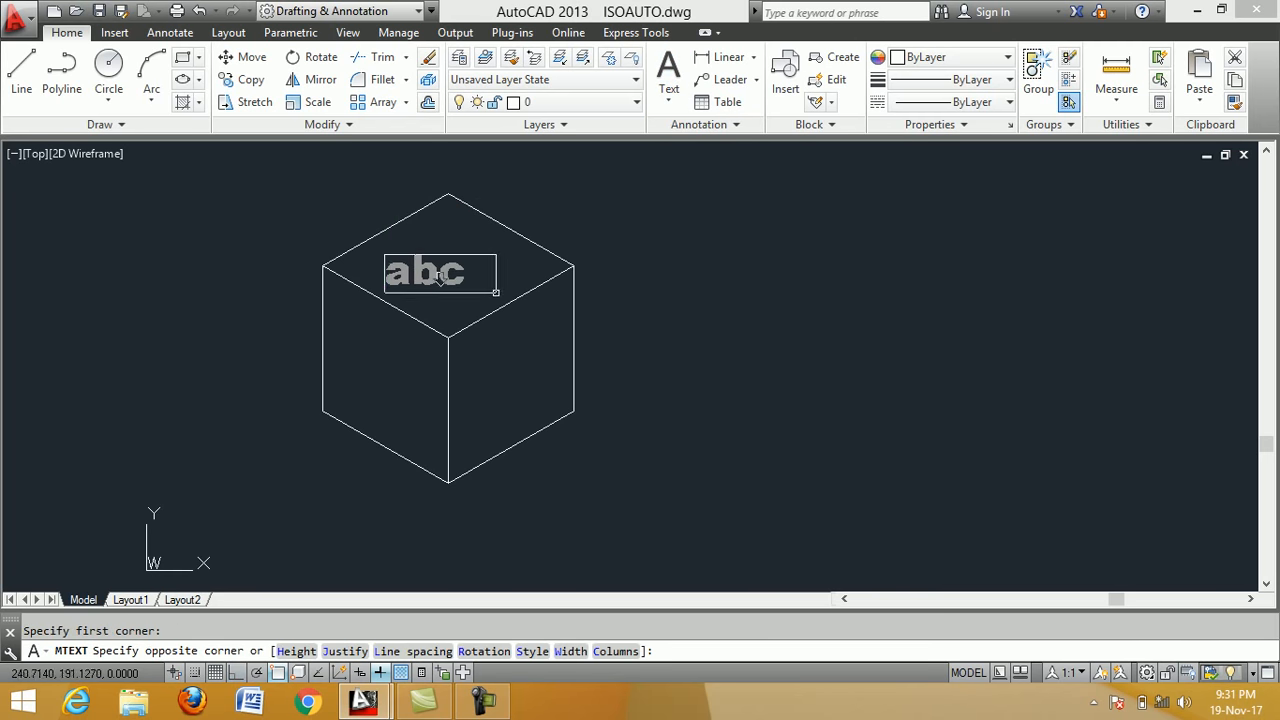
left_click(512, 298)
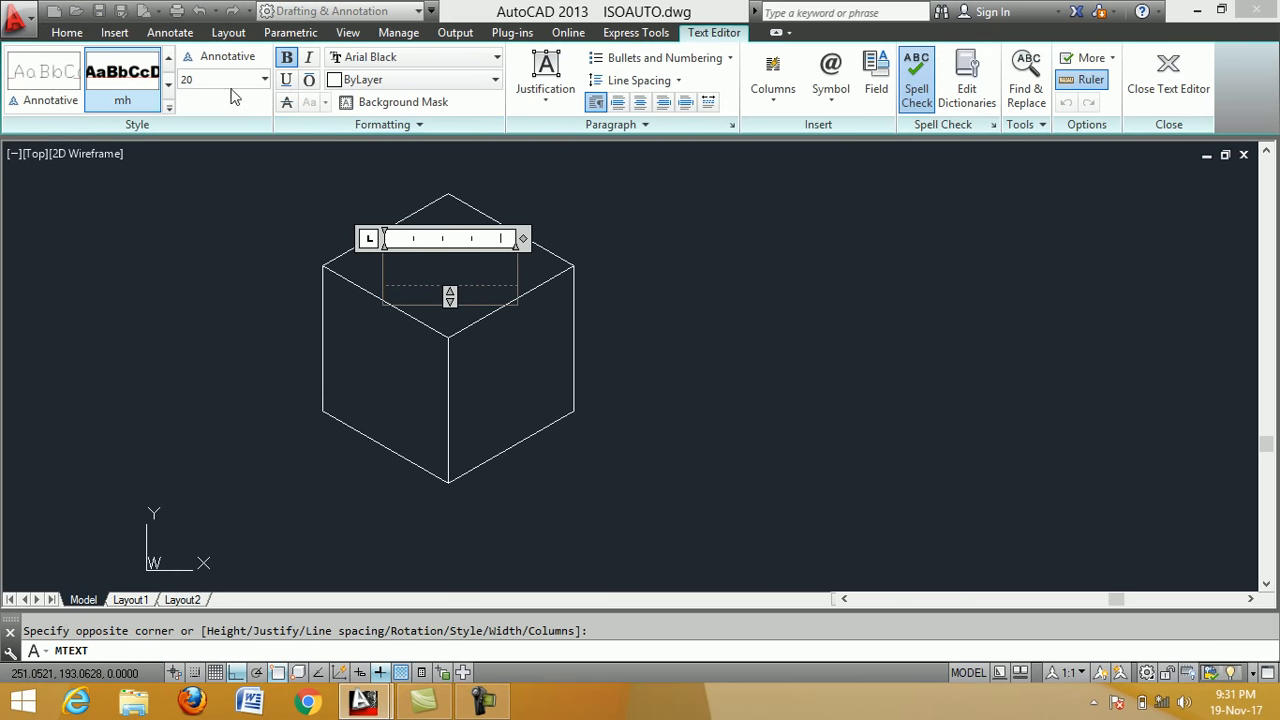
left_click(185, 80)
type("10")
left_click(168, 110)
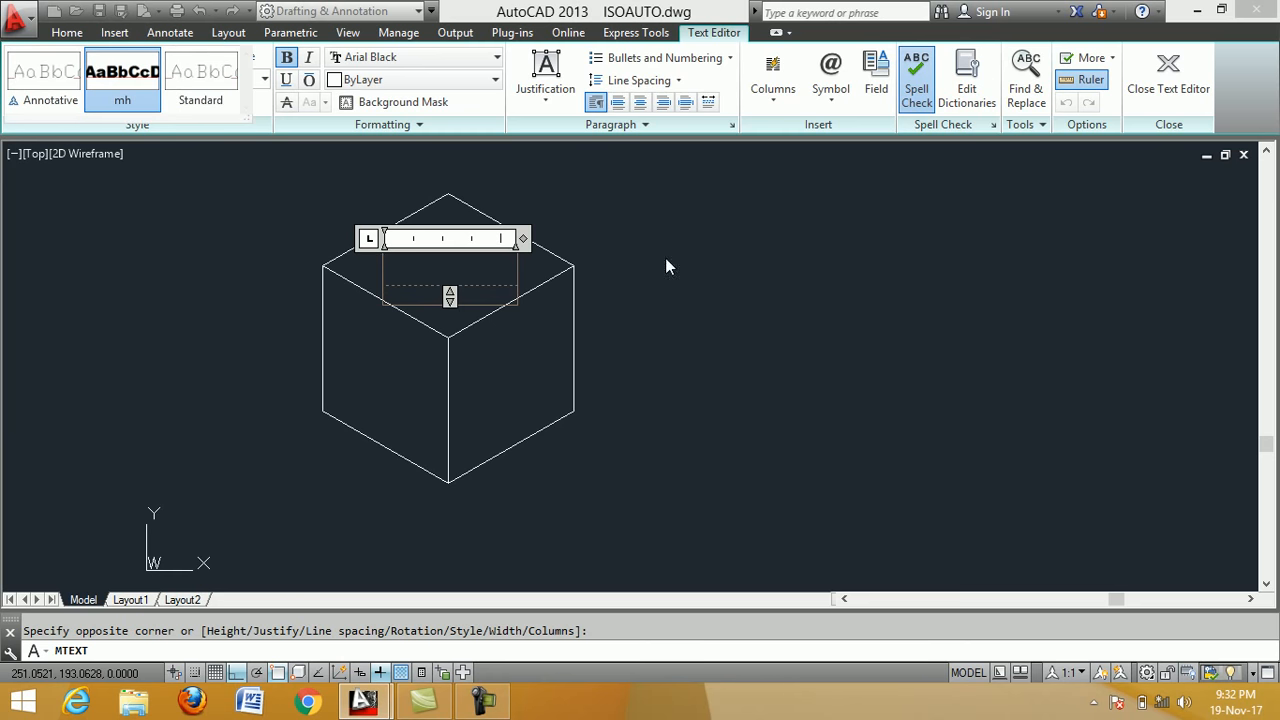
left_click(441, 272)
left_click_drag(203, 78, 173, 81)
type("1")
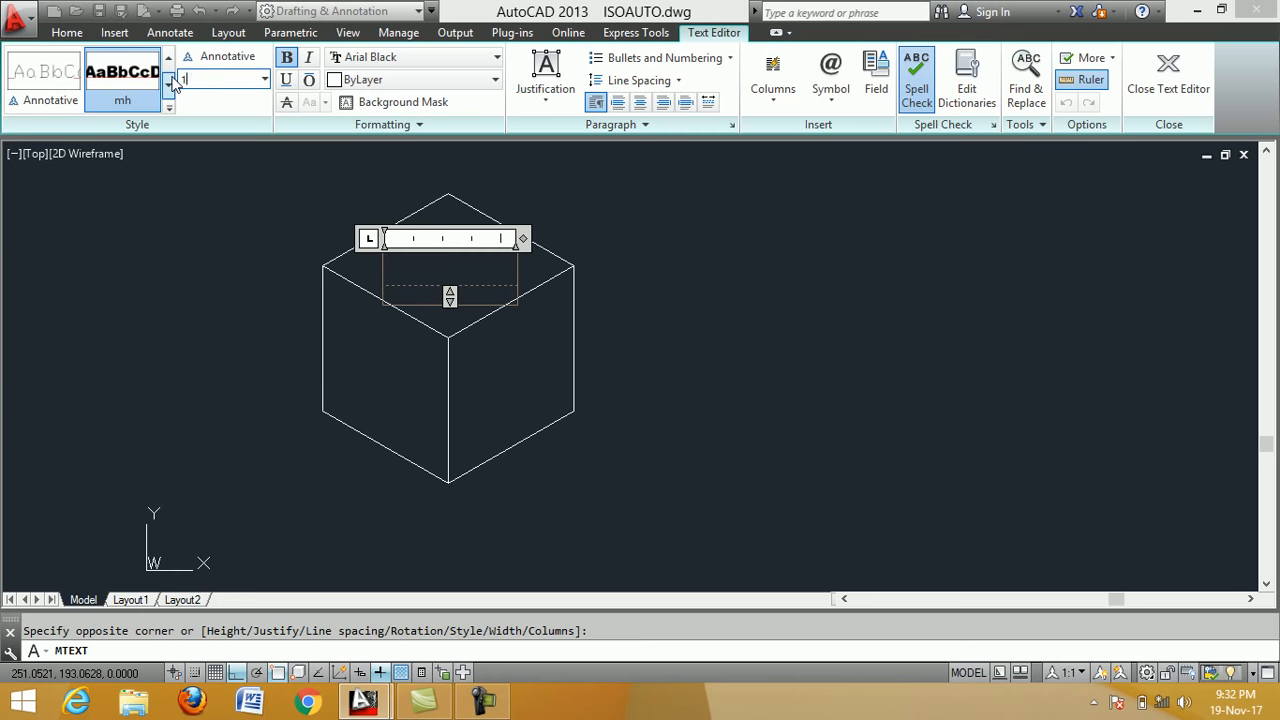
type("0")
key("Return")
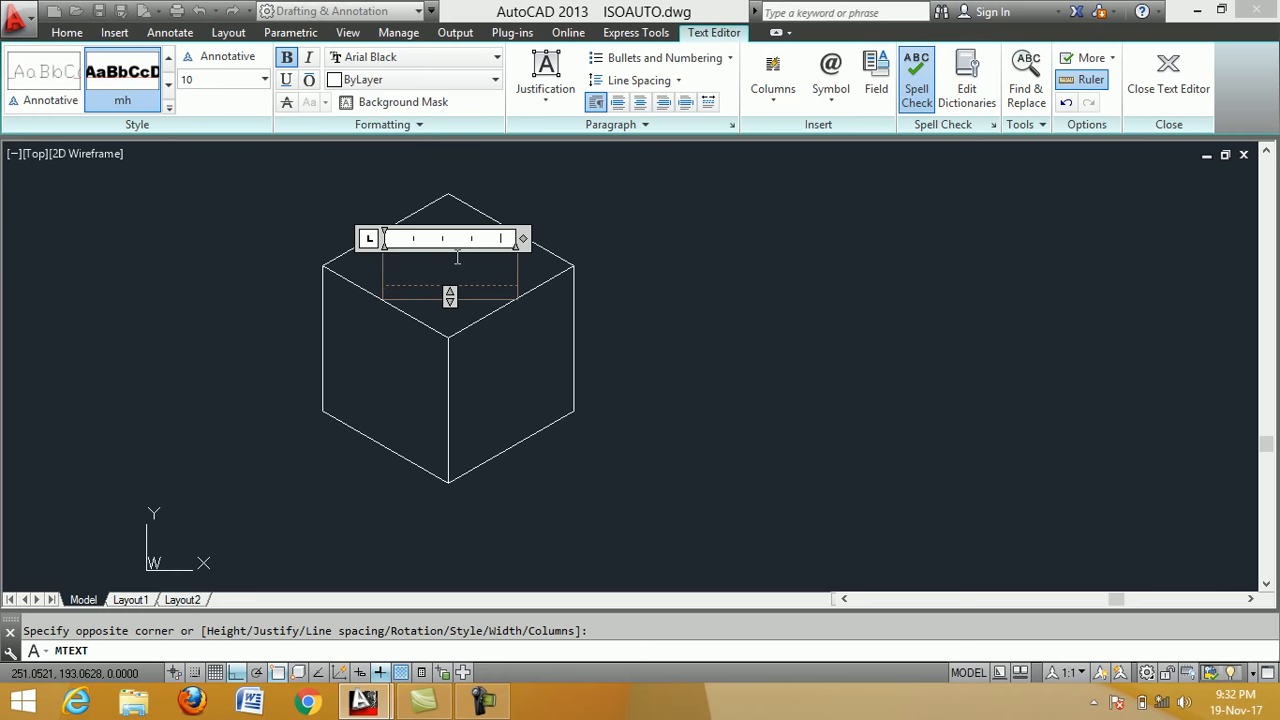
Enter "ISO PLANE" and "TOP" on two lines in the text box, centre both lines, and finish the text.
type("ISO")
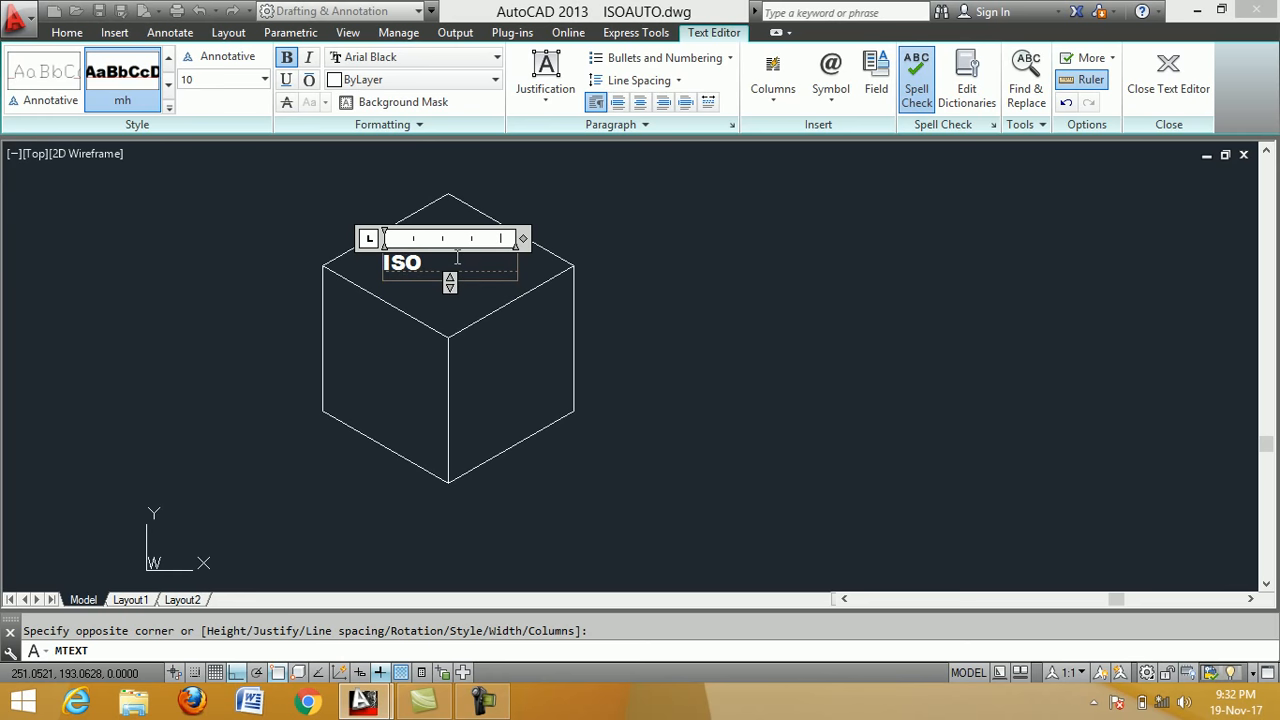
type(" PLANE")
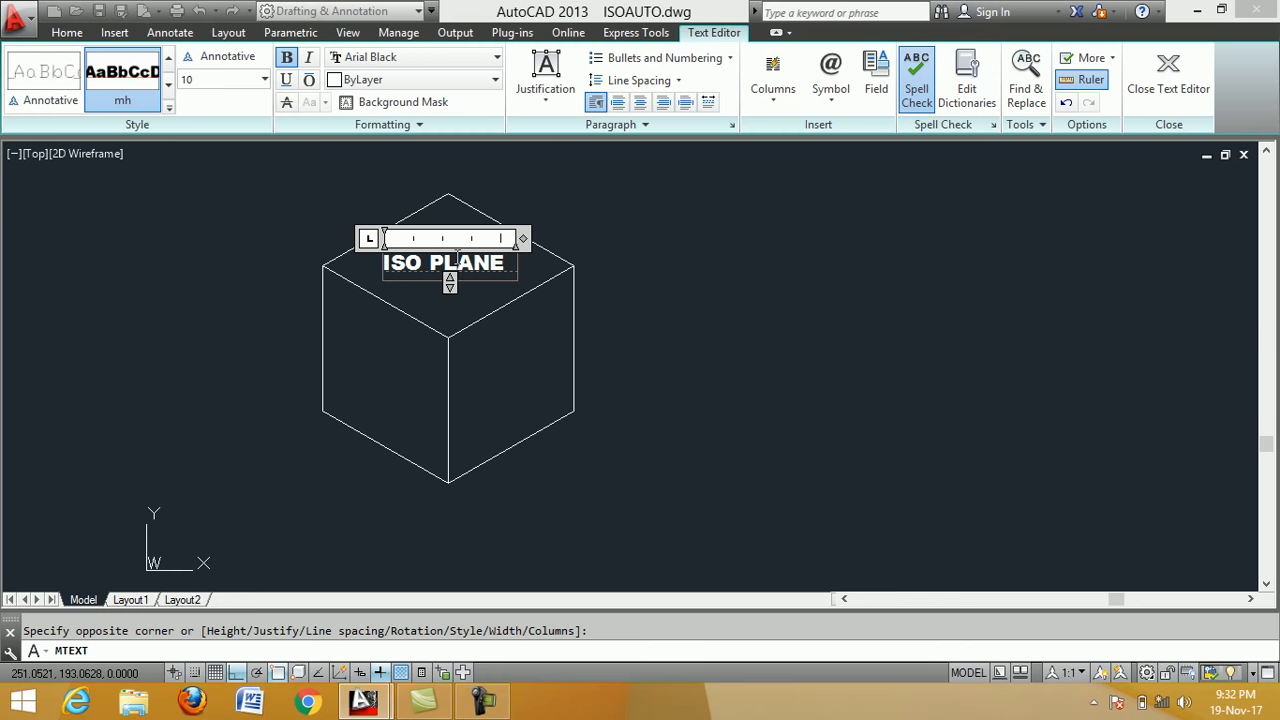
key("Return")
type("TOP")
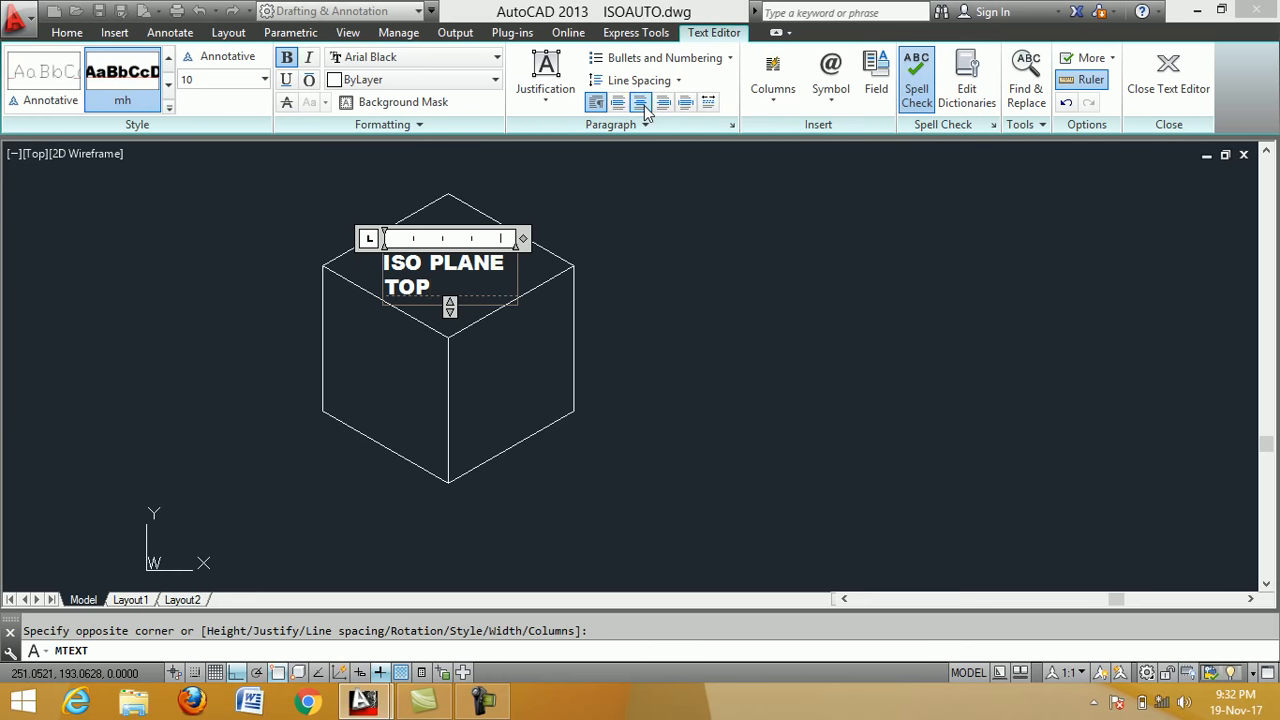
left_click_drag(440, 284, 363, 261)
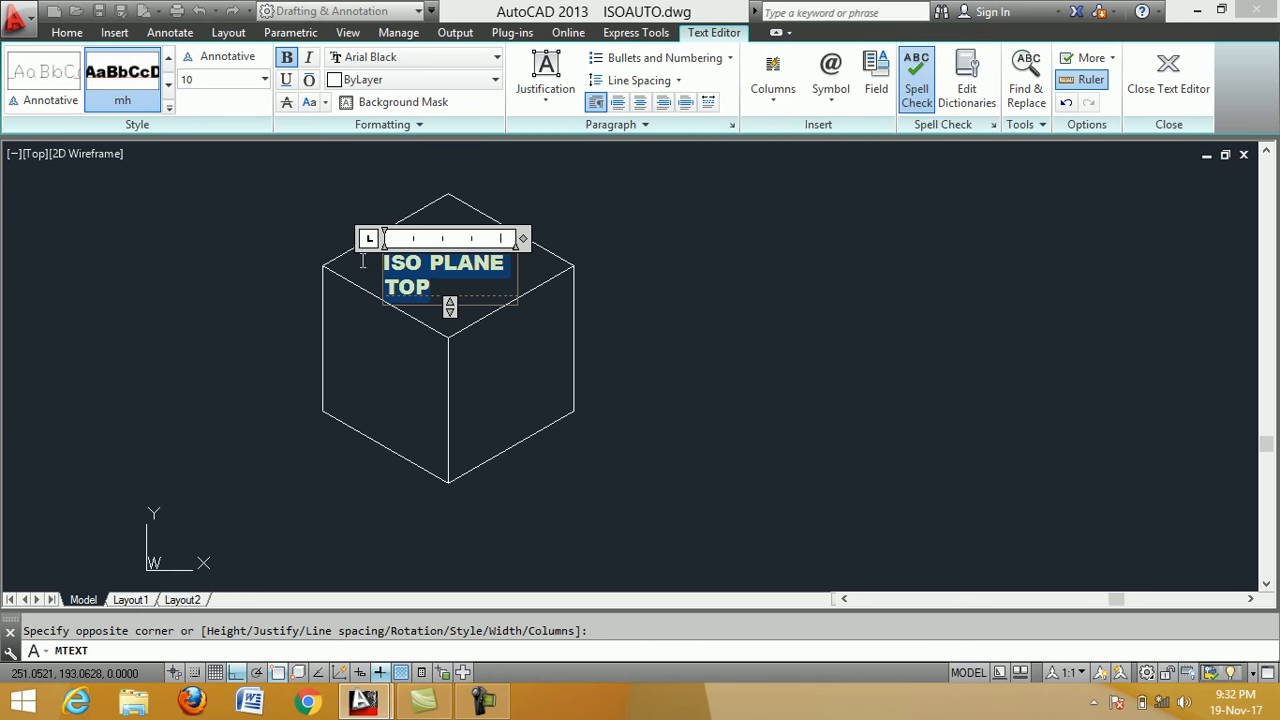
left_click(640, 103)
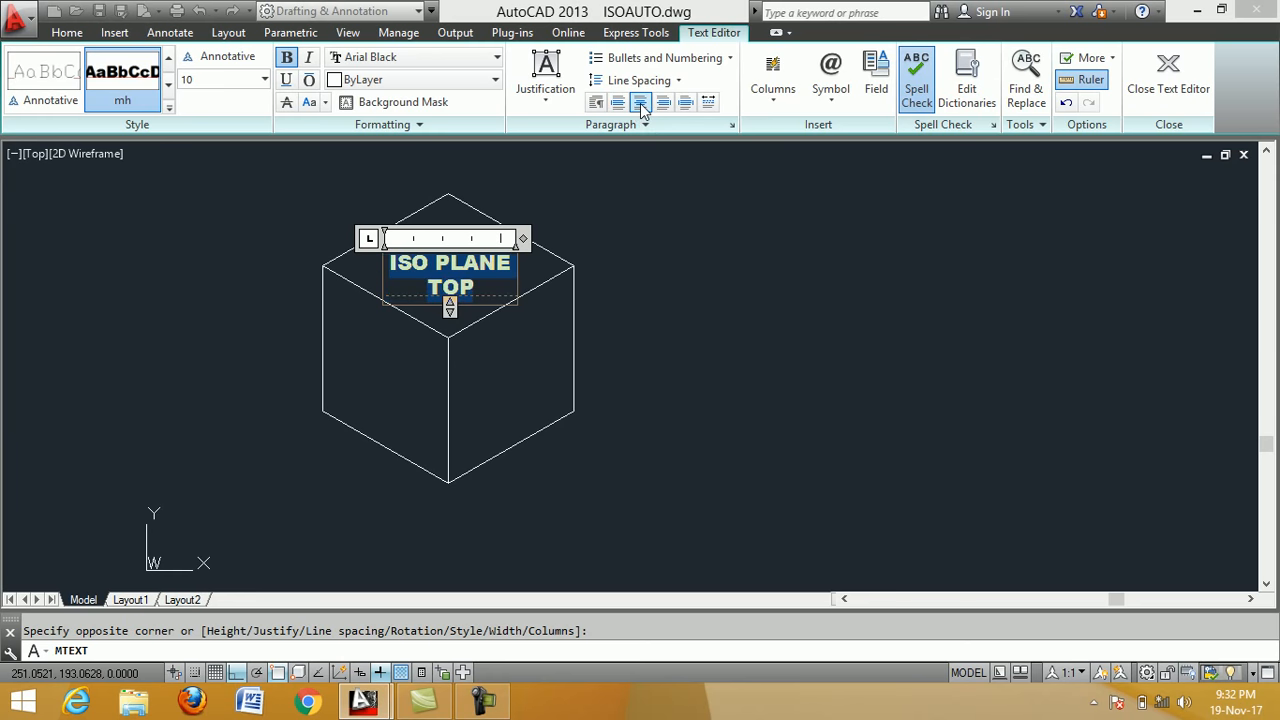
left_click(621, 215)
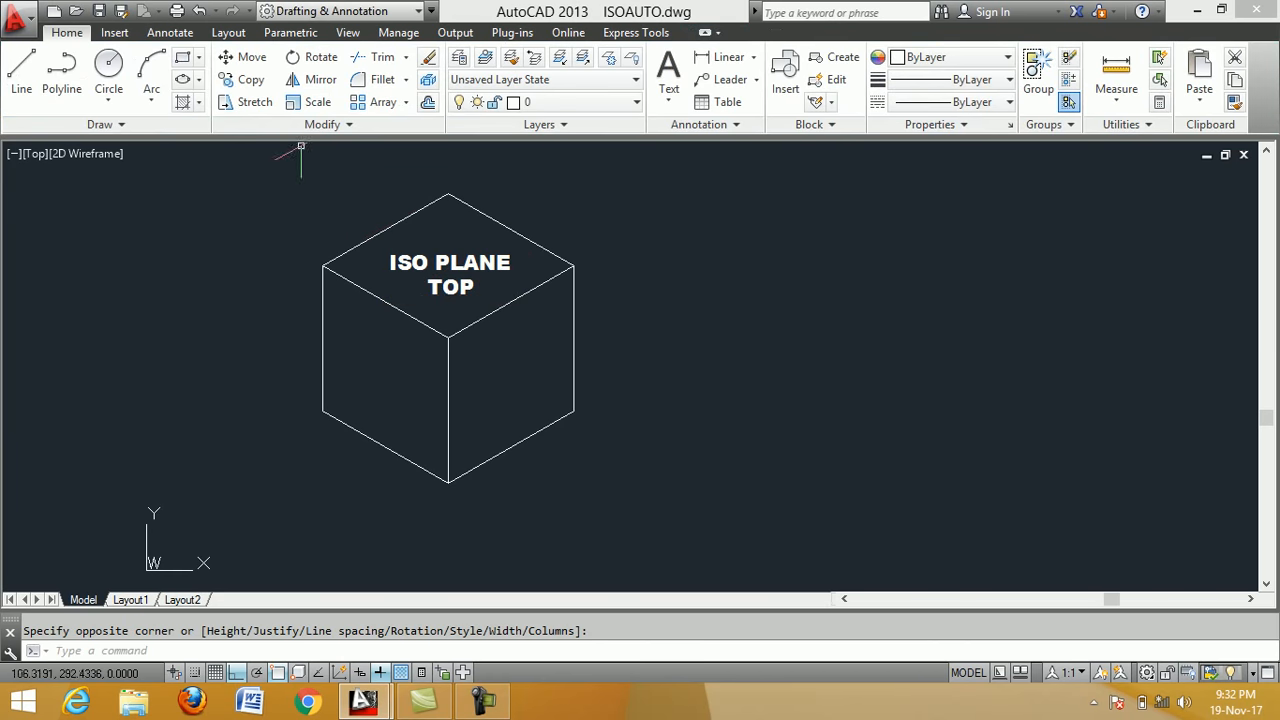
Copy the top-face text onto the middle of the cube's left and right faces, with Ortho turned off.
left_click(247, 82)
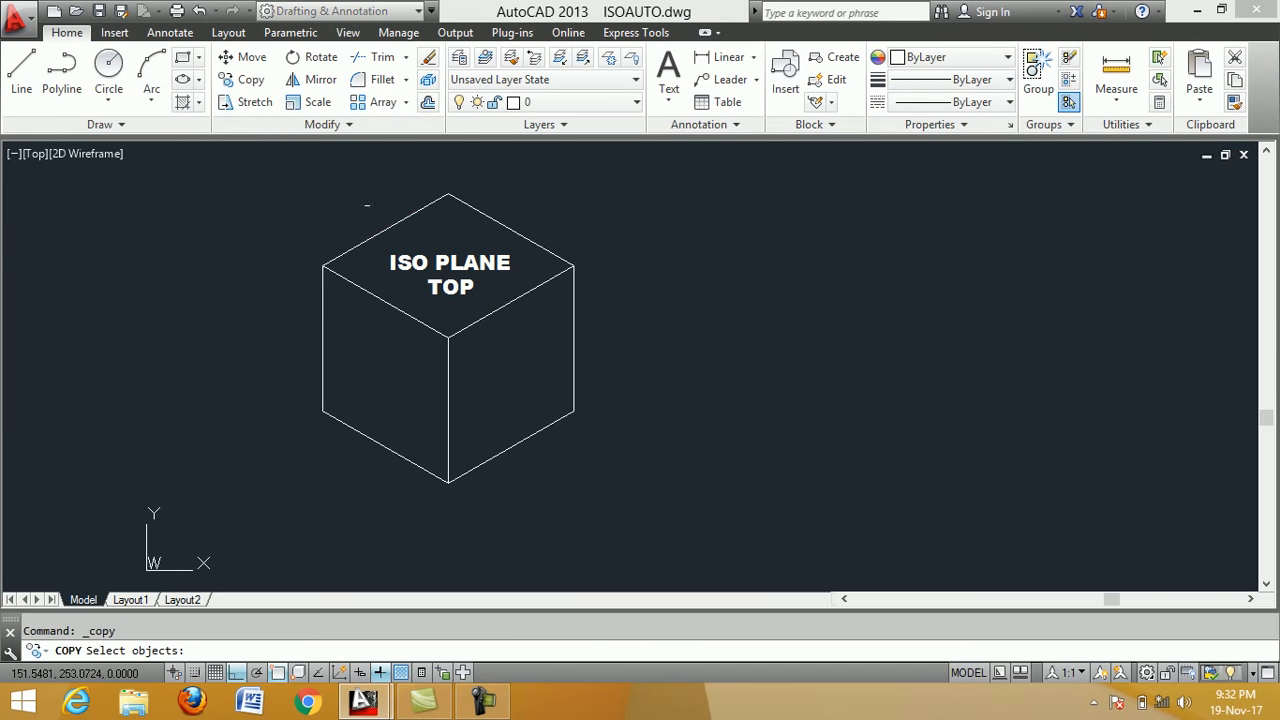
left_click(450, 264)
key("Return")
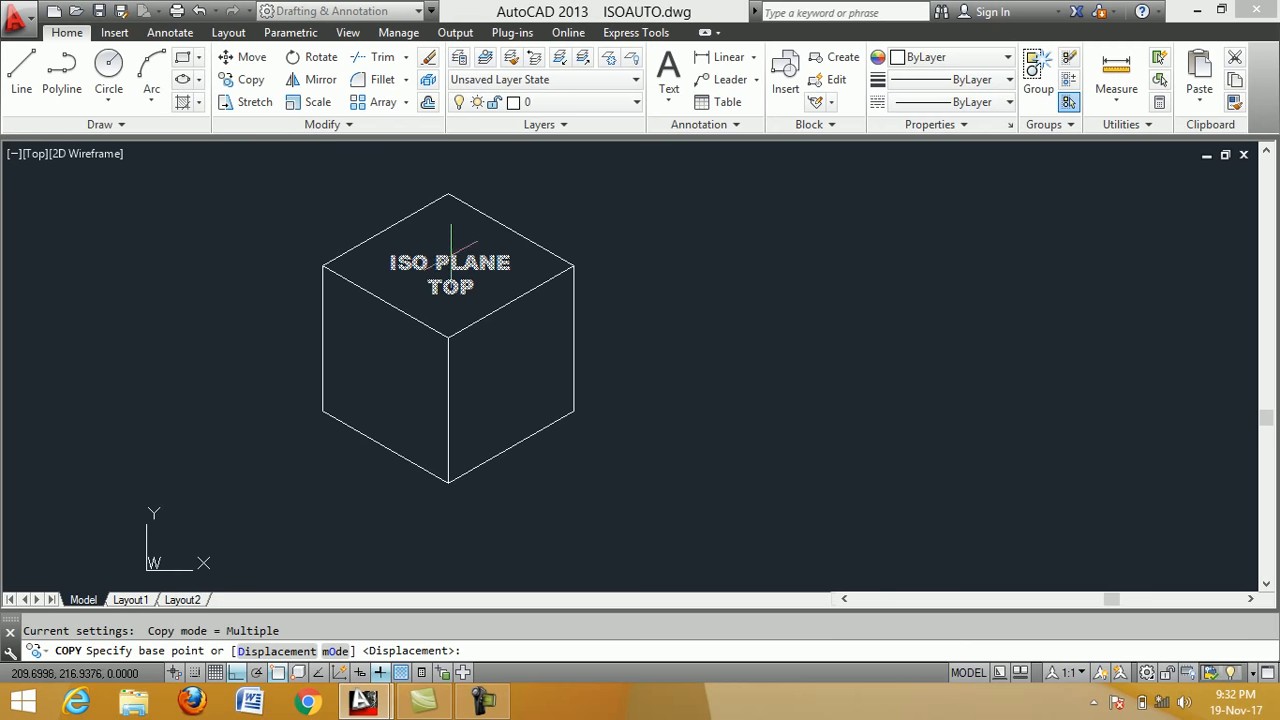
left_click(450, 268)
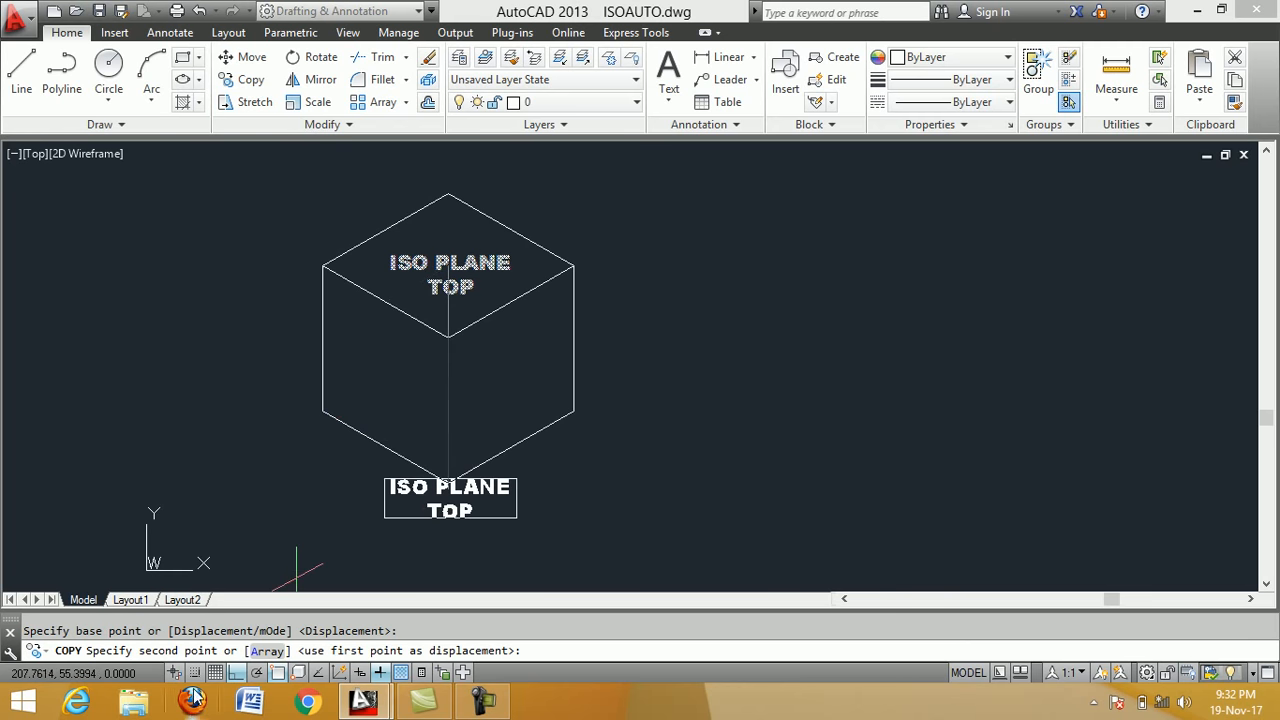
left_click(237, 672)
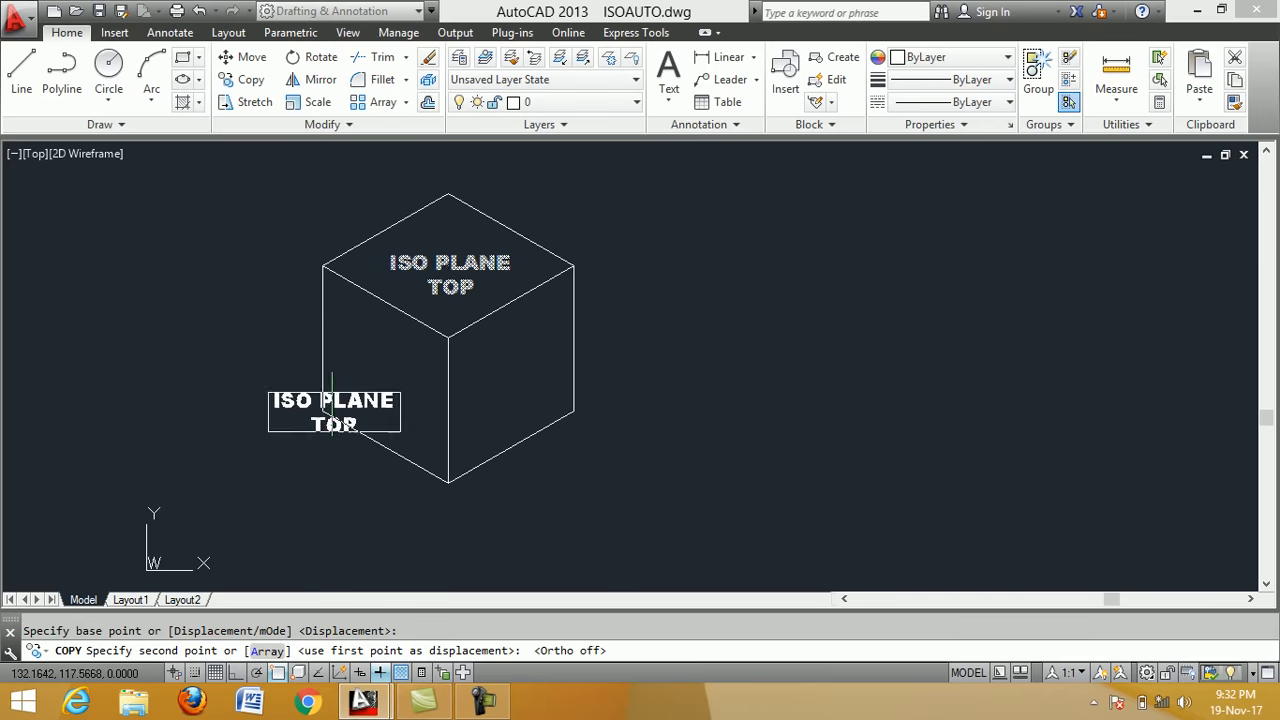
left_click(383, 380)
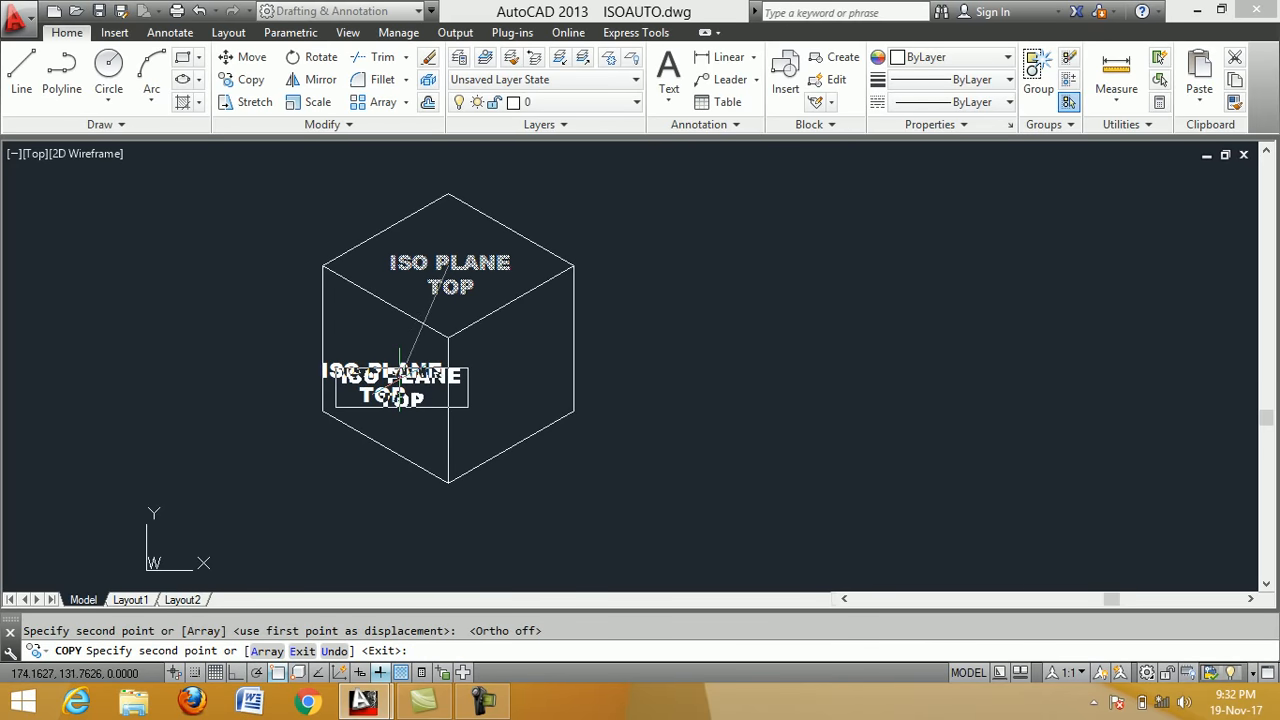
left_click(518, 375)
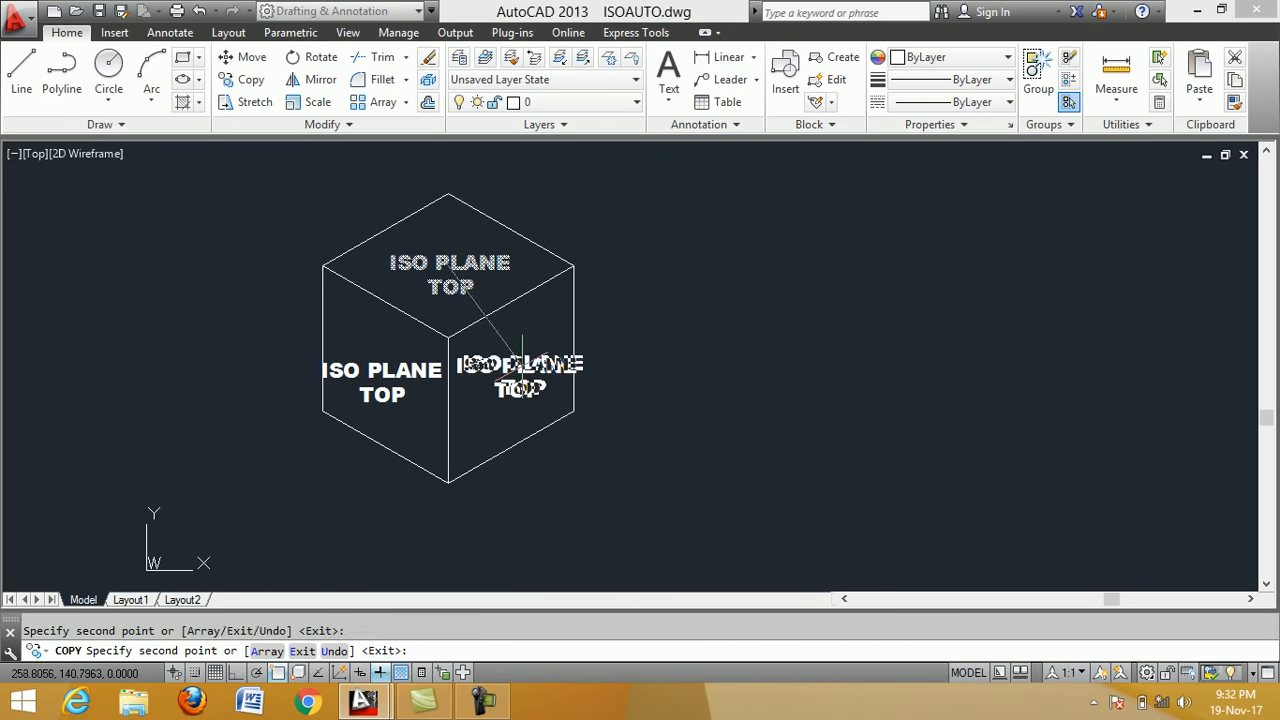
right_click(641, 316)
left_click(690, 342)
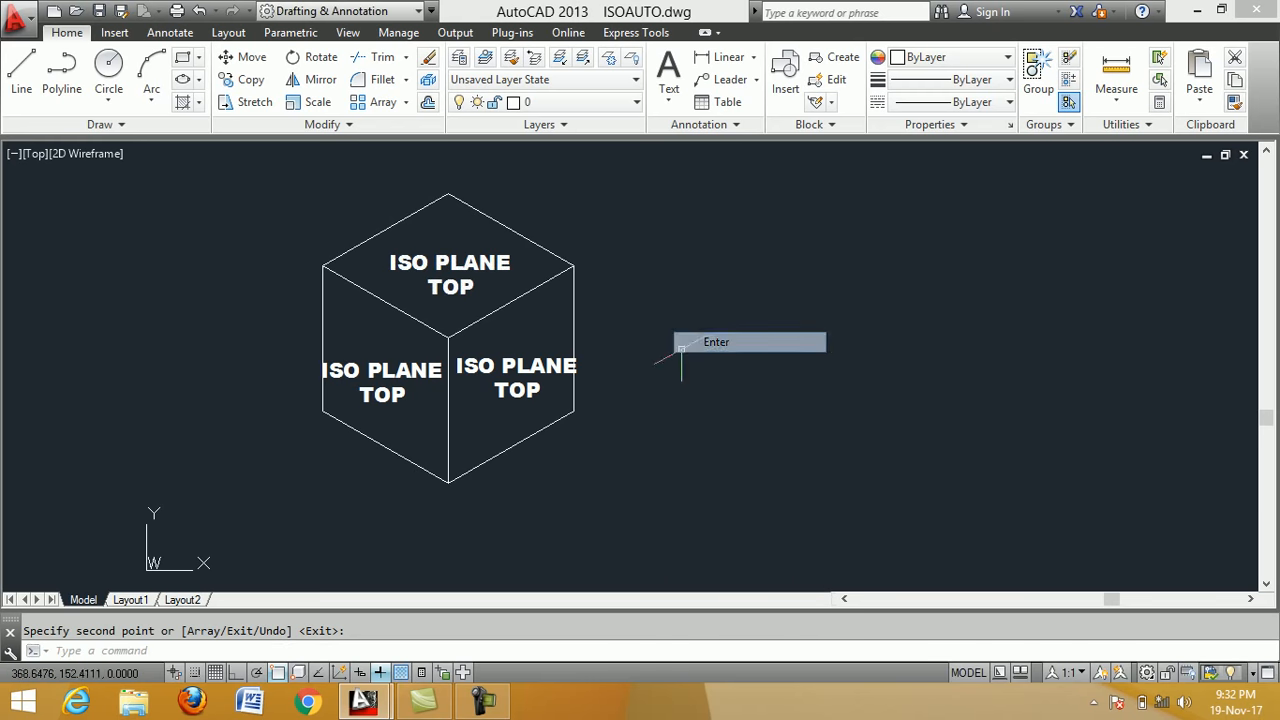
Change the second line of the right-face text from "TOP" to "RIGHT".
double_click(528, 365)
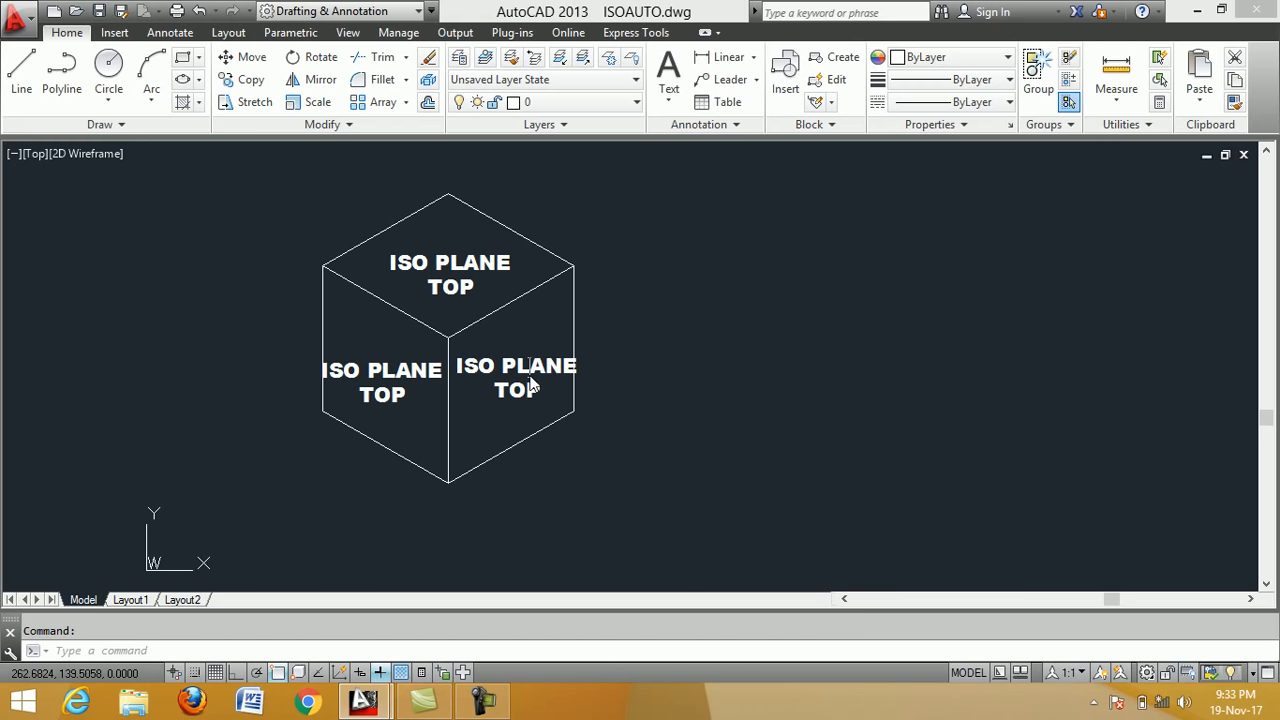
left_click_drag(541, 391, 482, 393)
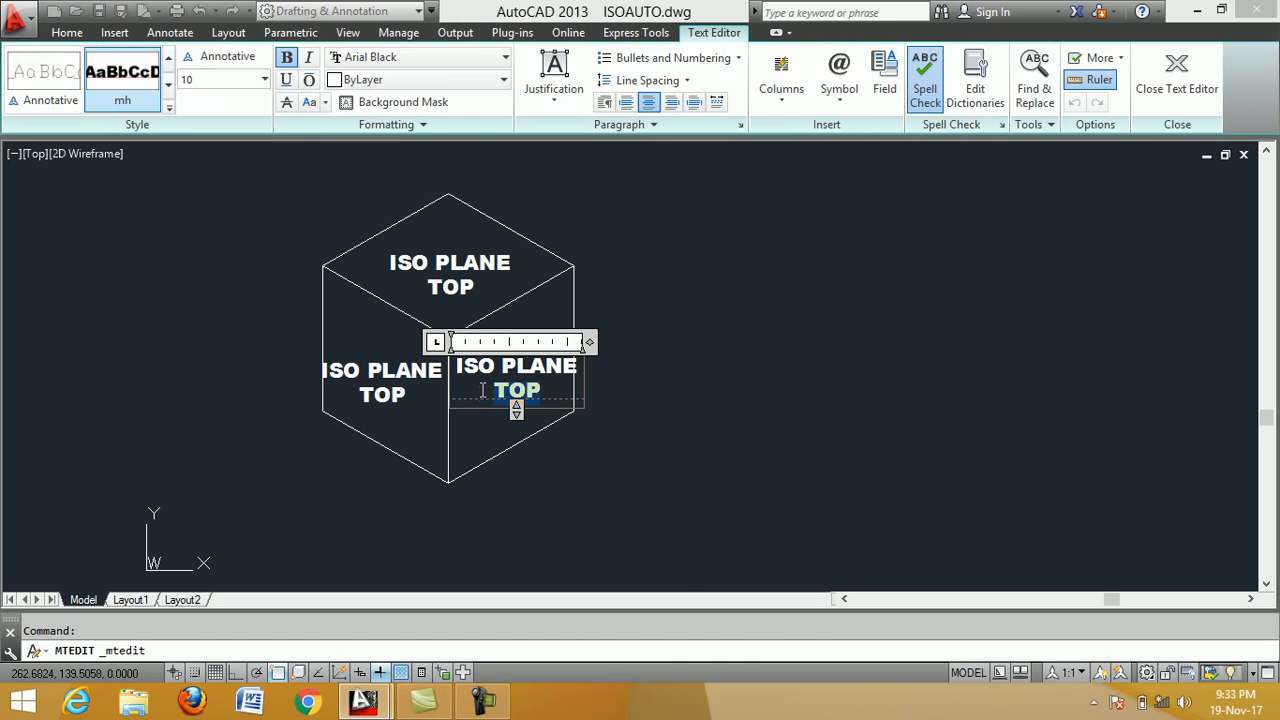
type("RIGHT")
left_click(663, 390)
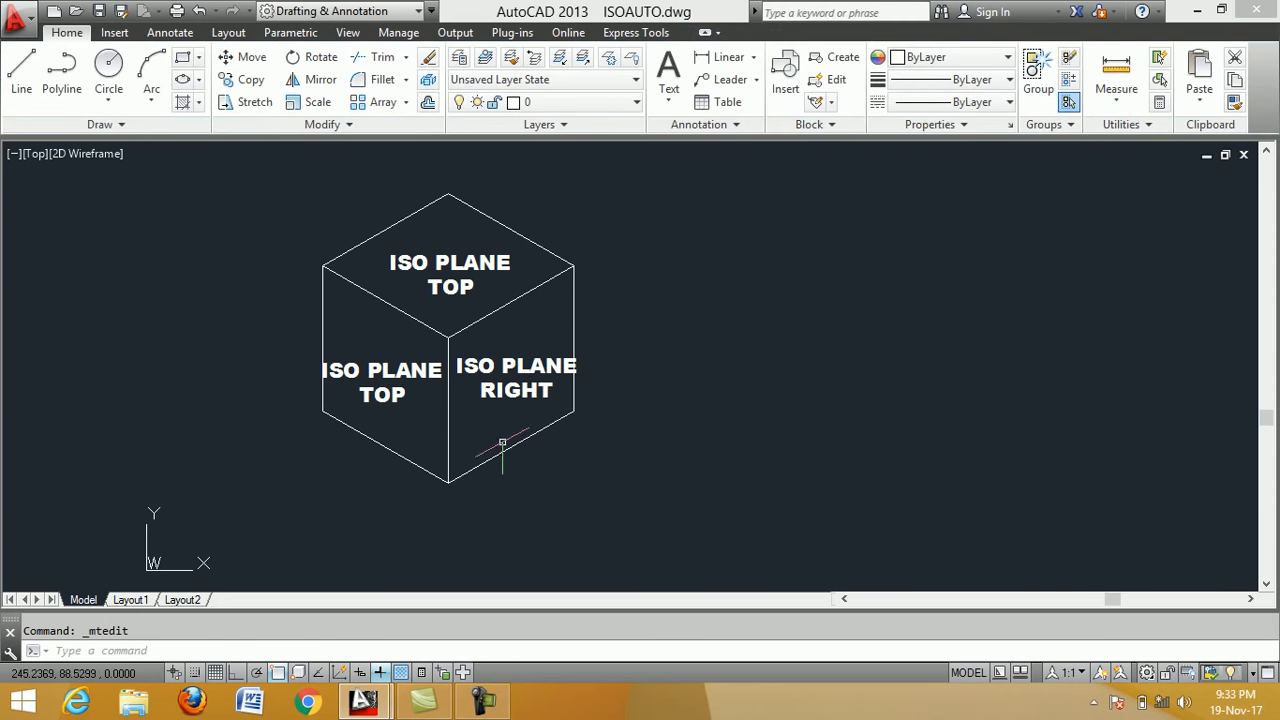
left_click(515, 395)
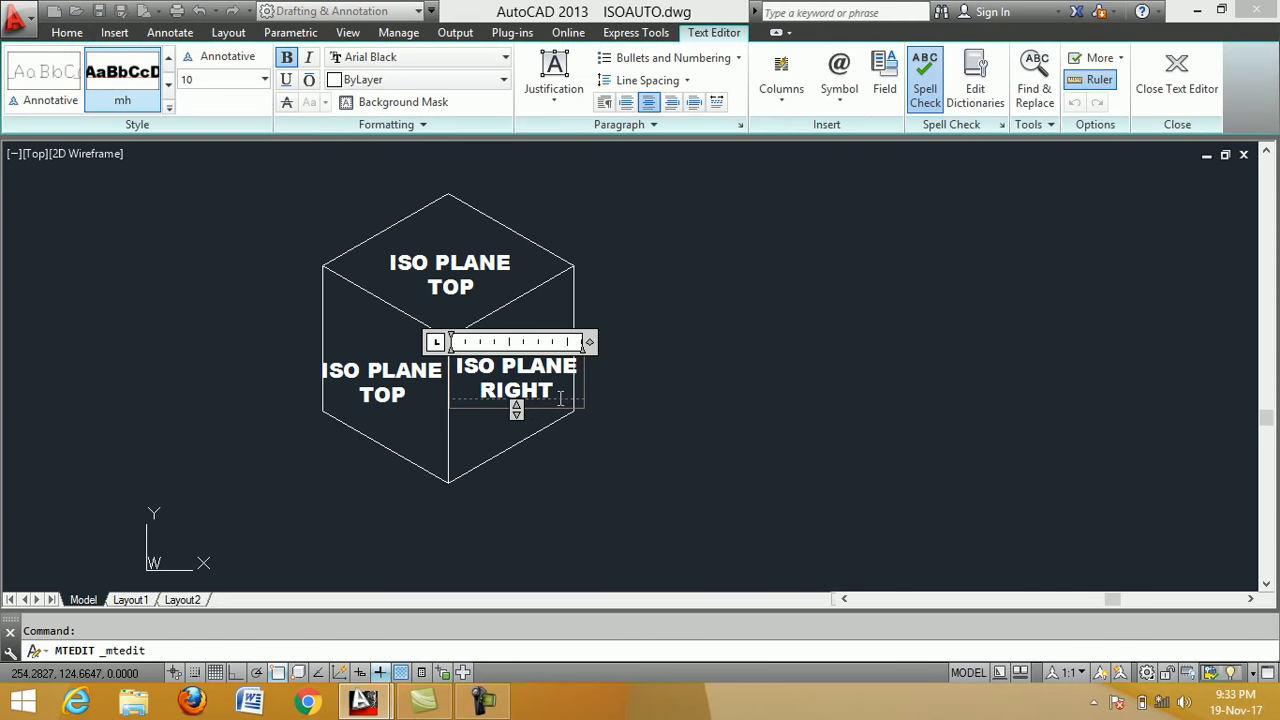
left_click_drag(560, 398, 516, 393)
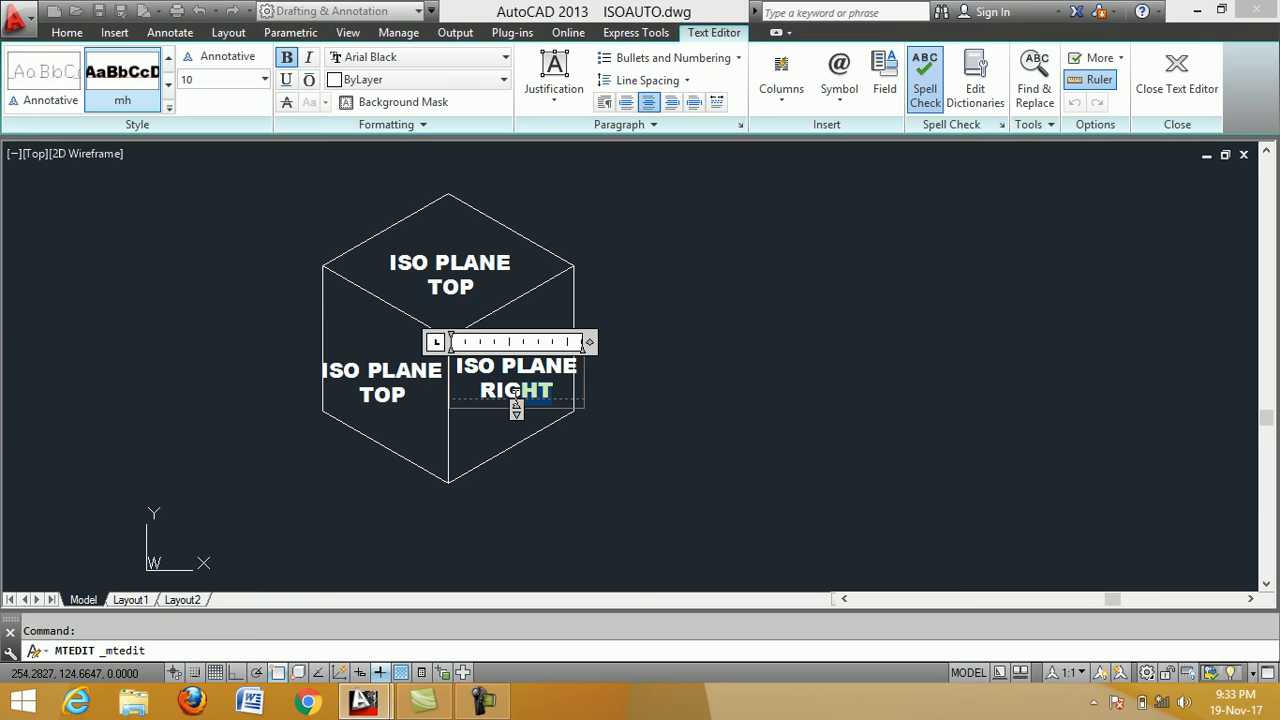
left_click(781, 406)
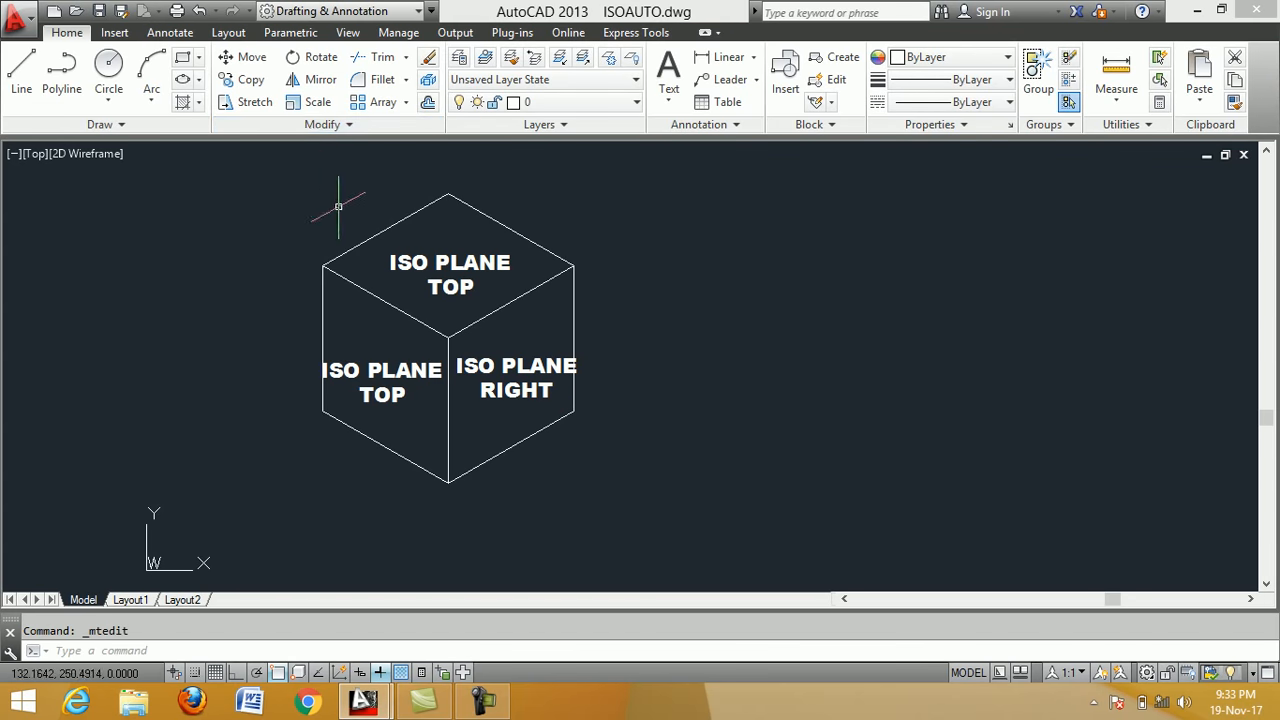
Rotate the right-face text by 30 degrees about a base point near its middle.
left_click(316, 60)
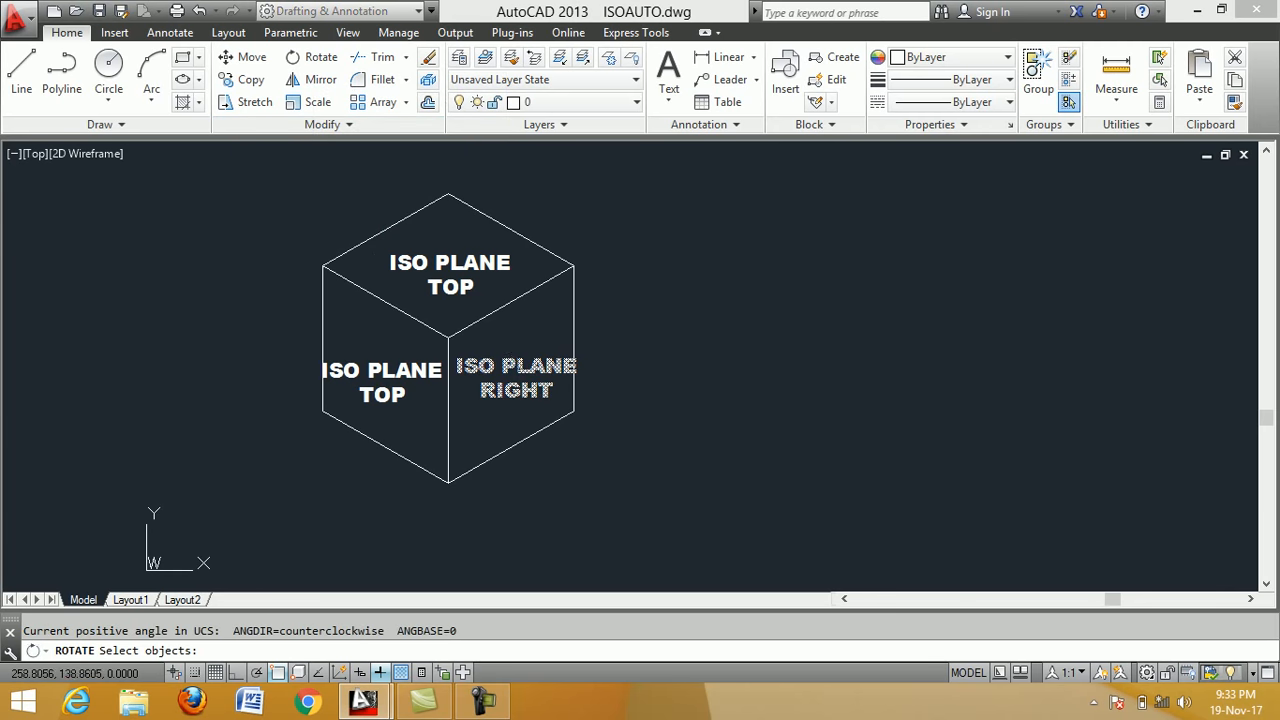
left_click(510, 366)
key("Return")
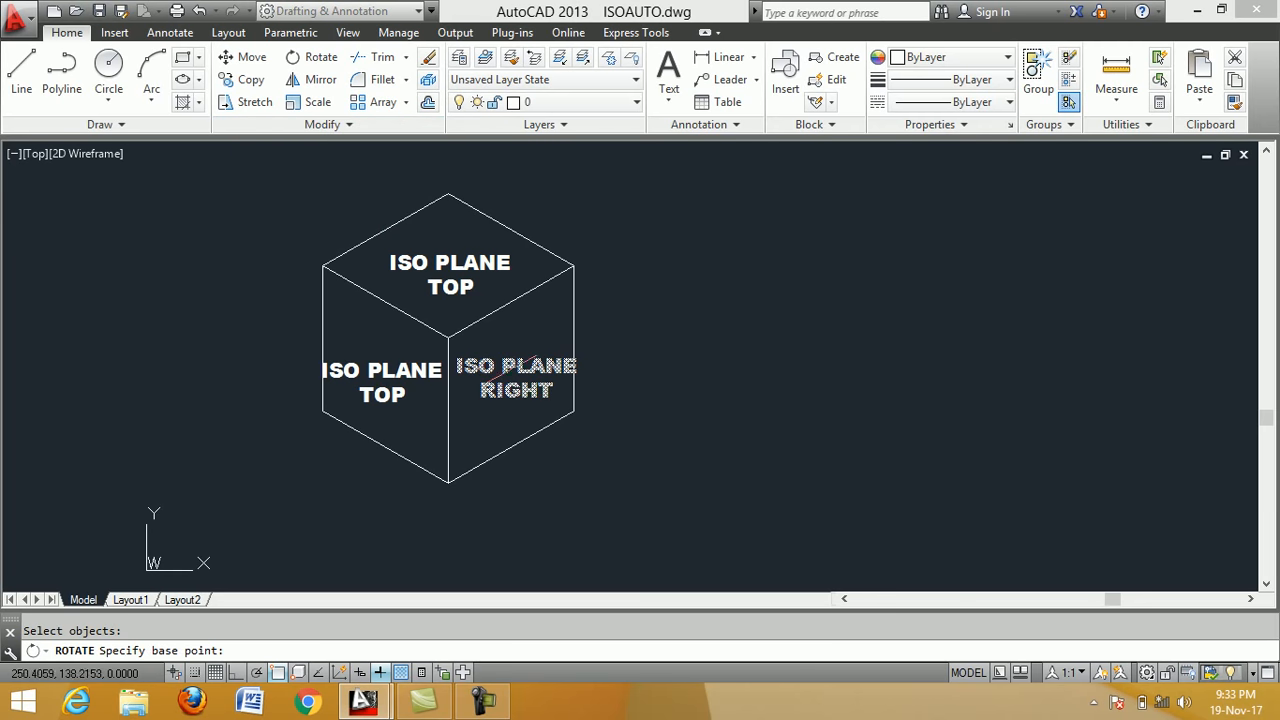
left_click(507, 372)
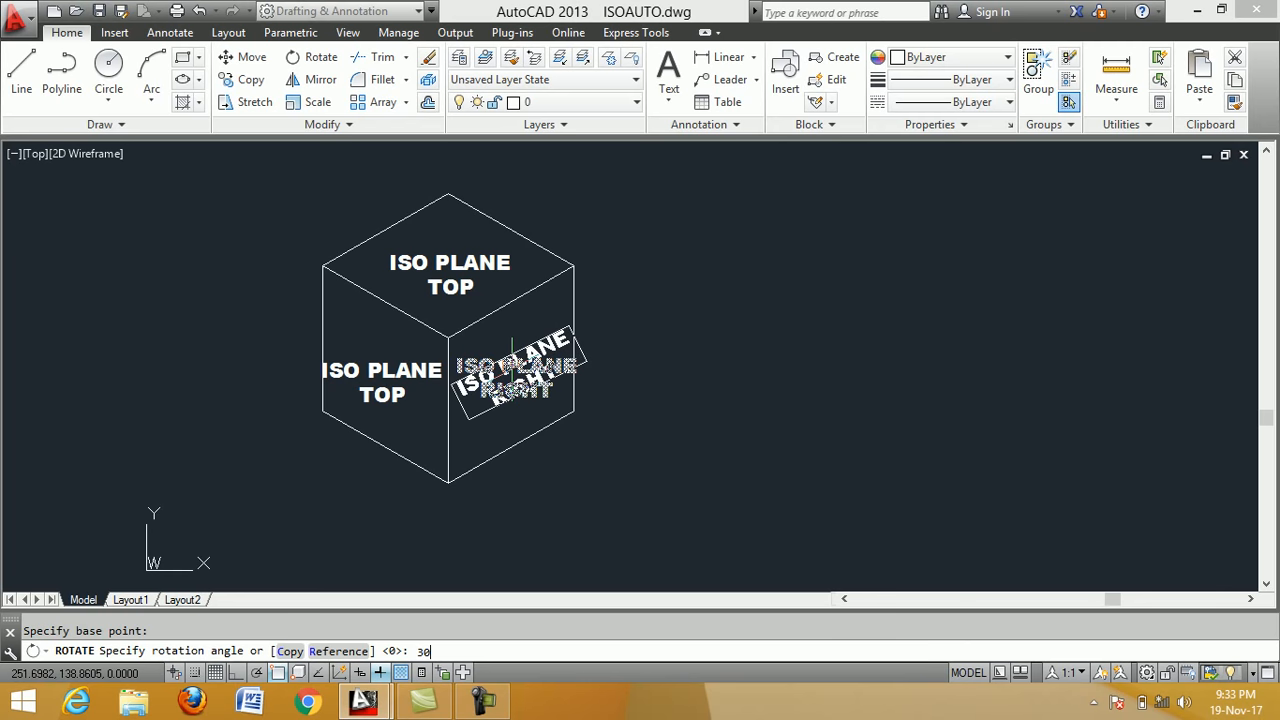
key("Return")
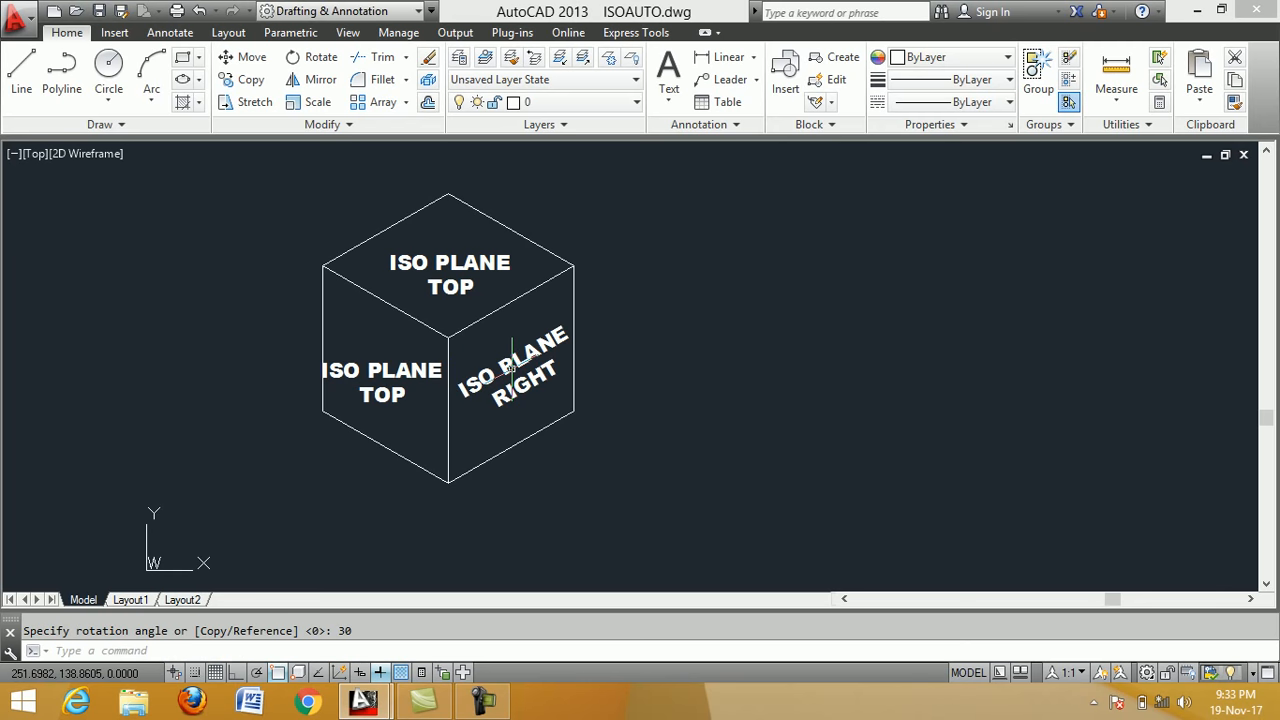
Change the second line of the left-face text from "TOP" to "LEFT" and finish editing.
double_click(389, 370)
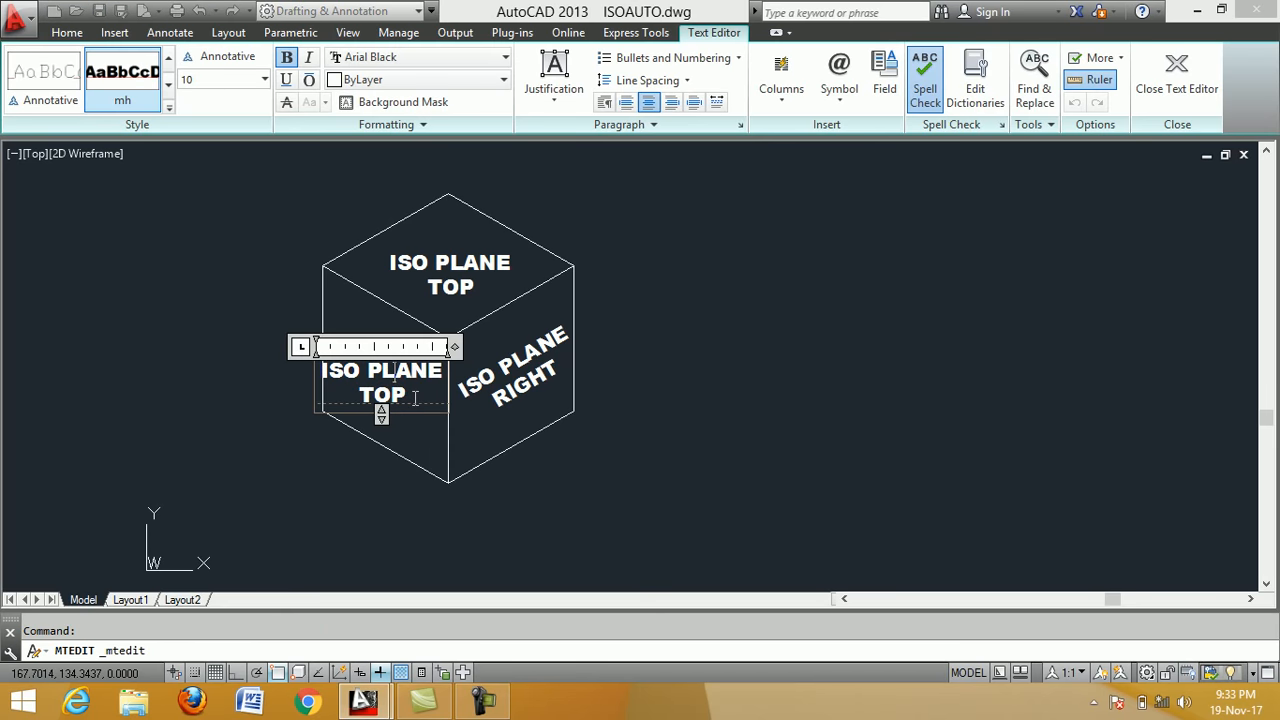
left_click_drag(414, 397, 356, 394)
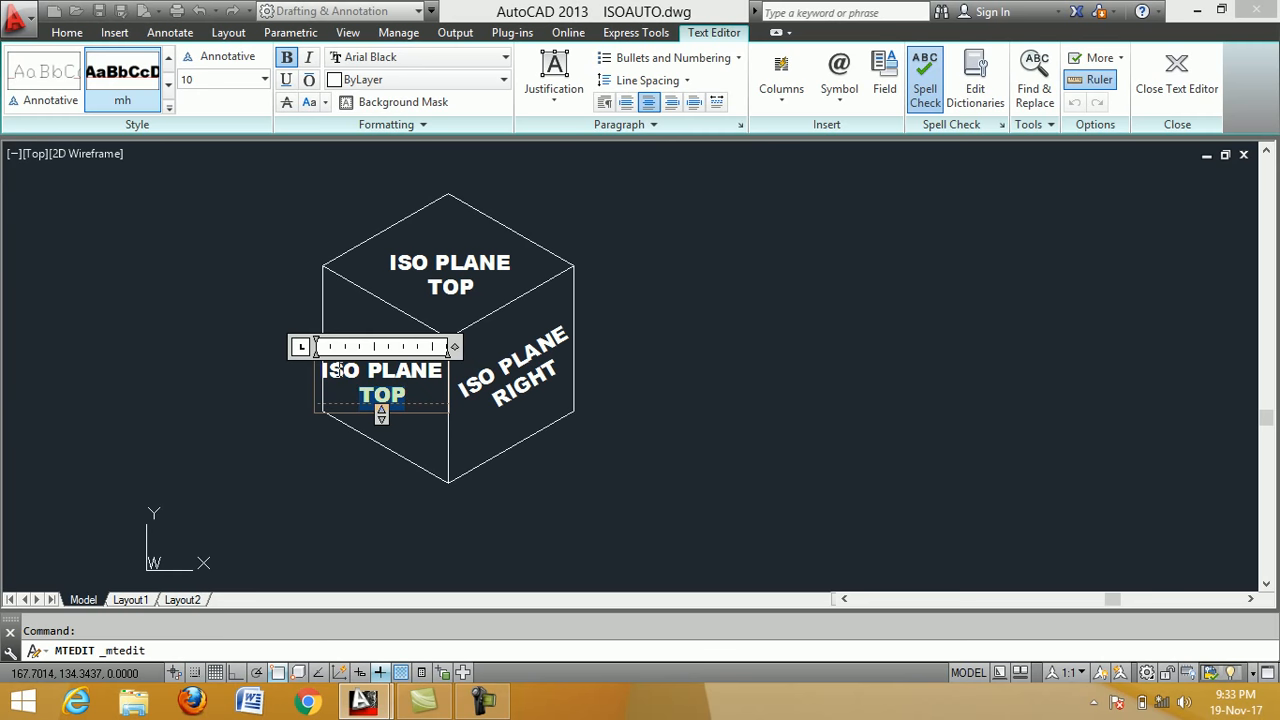
type("LEFT")
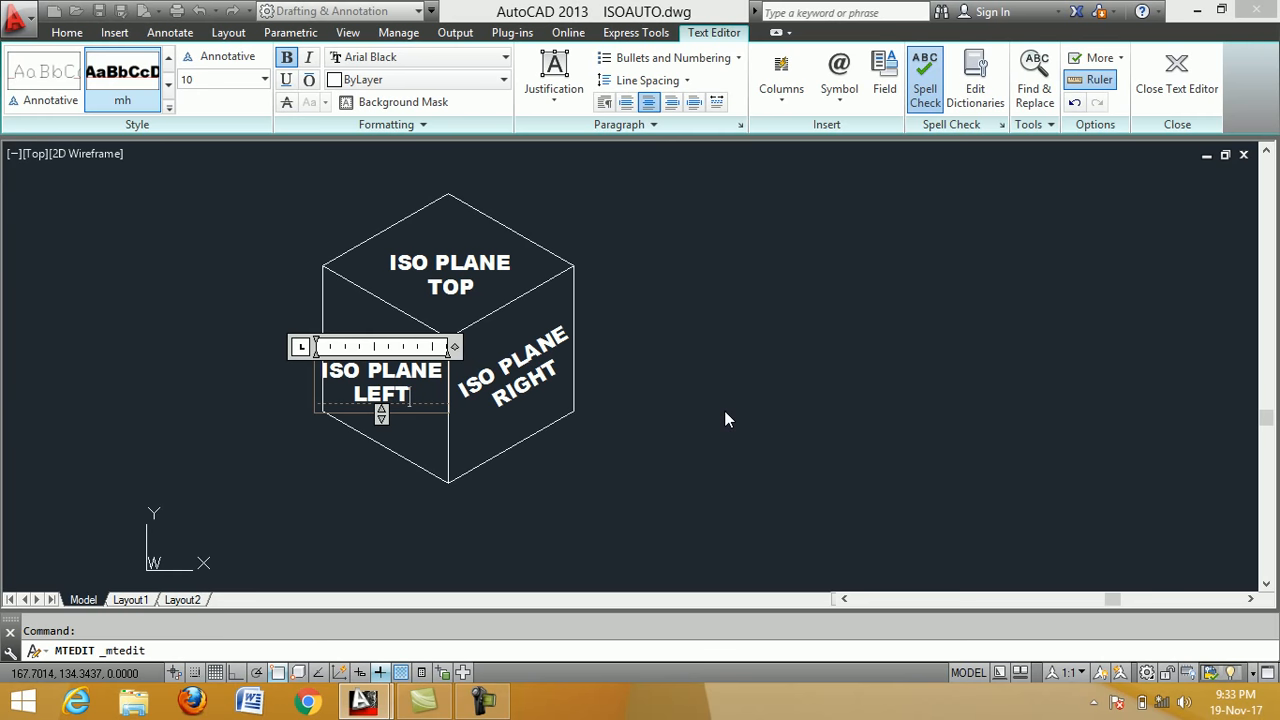
key("Return")
left_click(1176, 92)
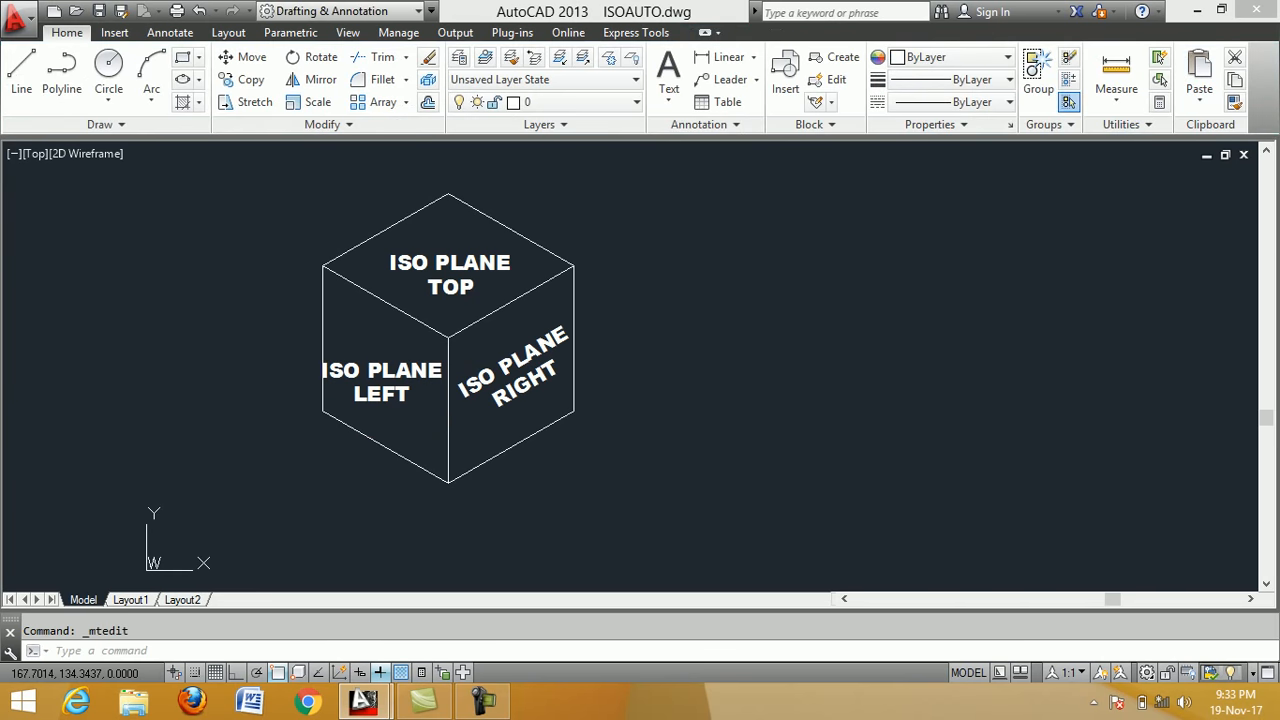
Rotate the left-face text by -30 degrees about a base point near its middle.
left_click(387, 374)
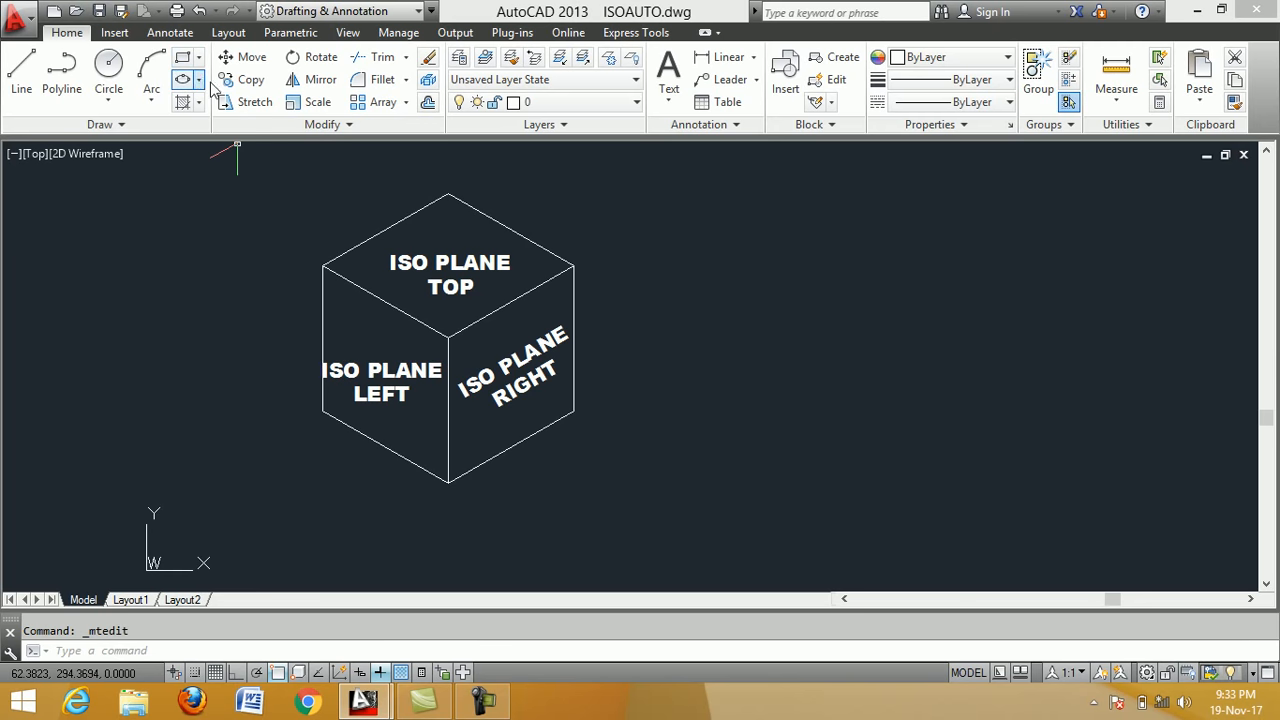
left_click(312, 60)
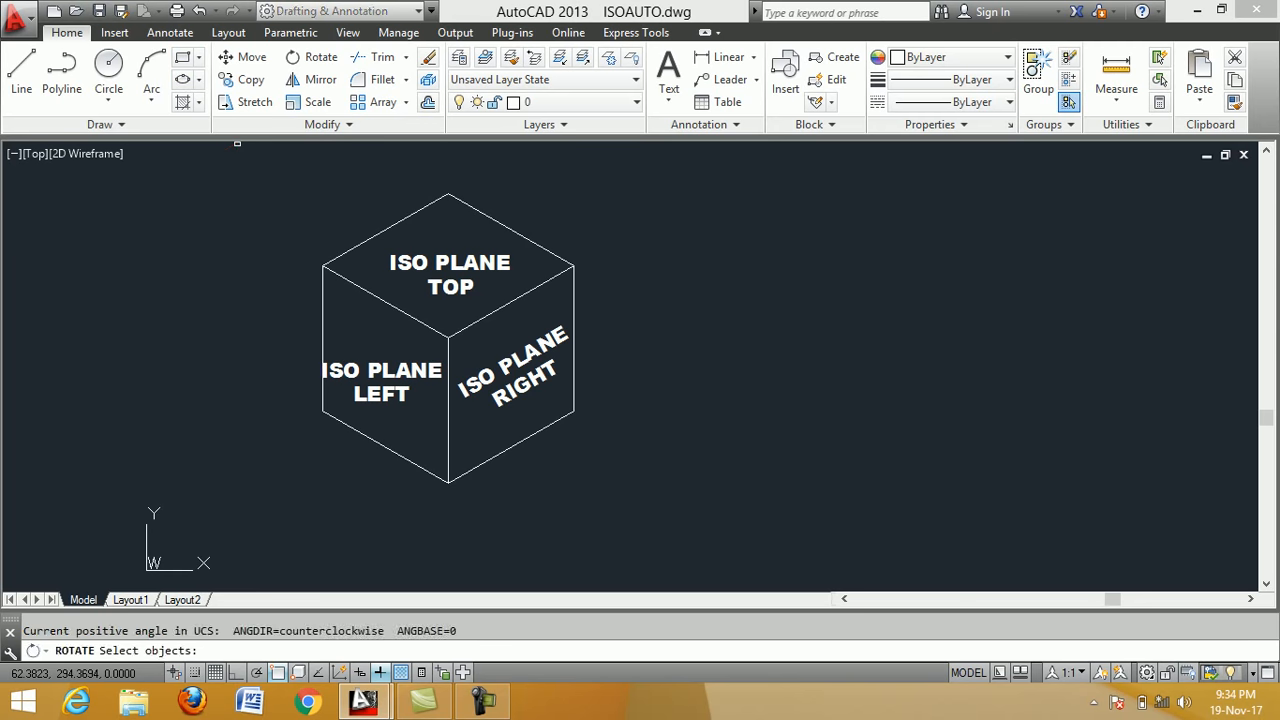
left_click(393, 368)
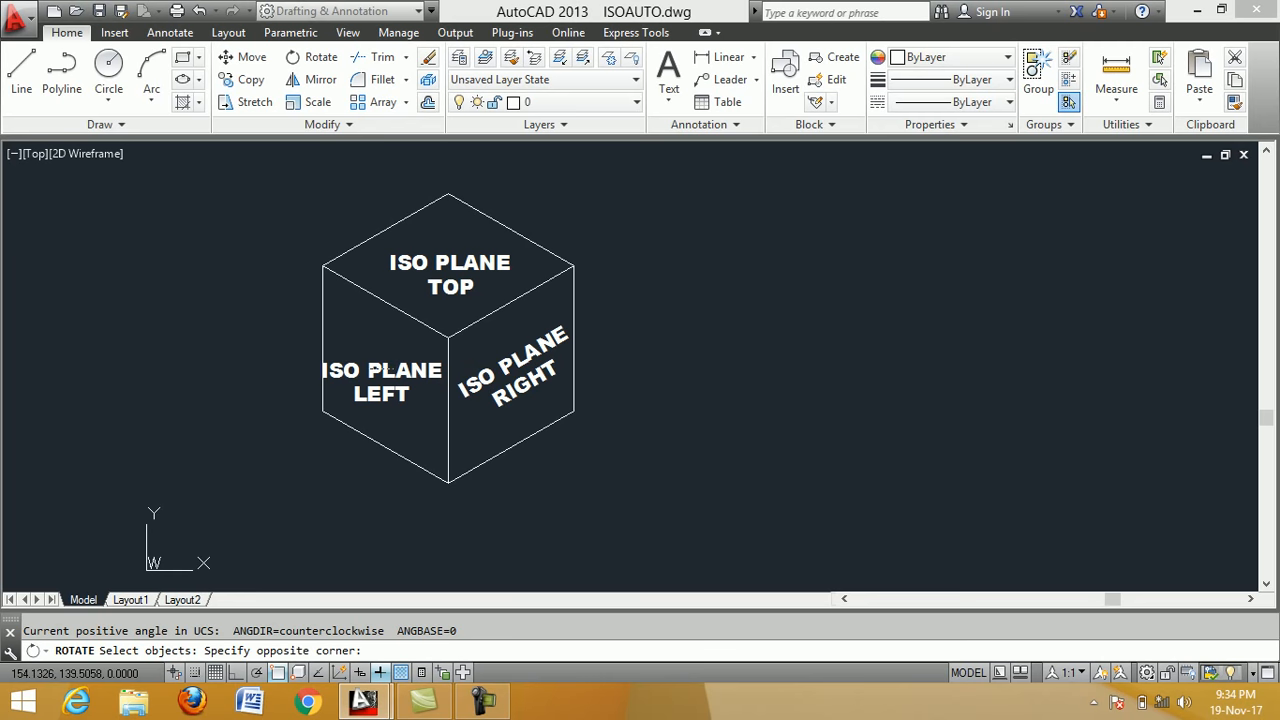
left_click(373, 369)
key("Return")
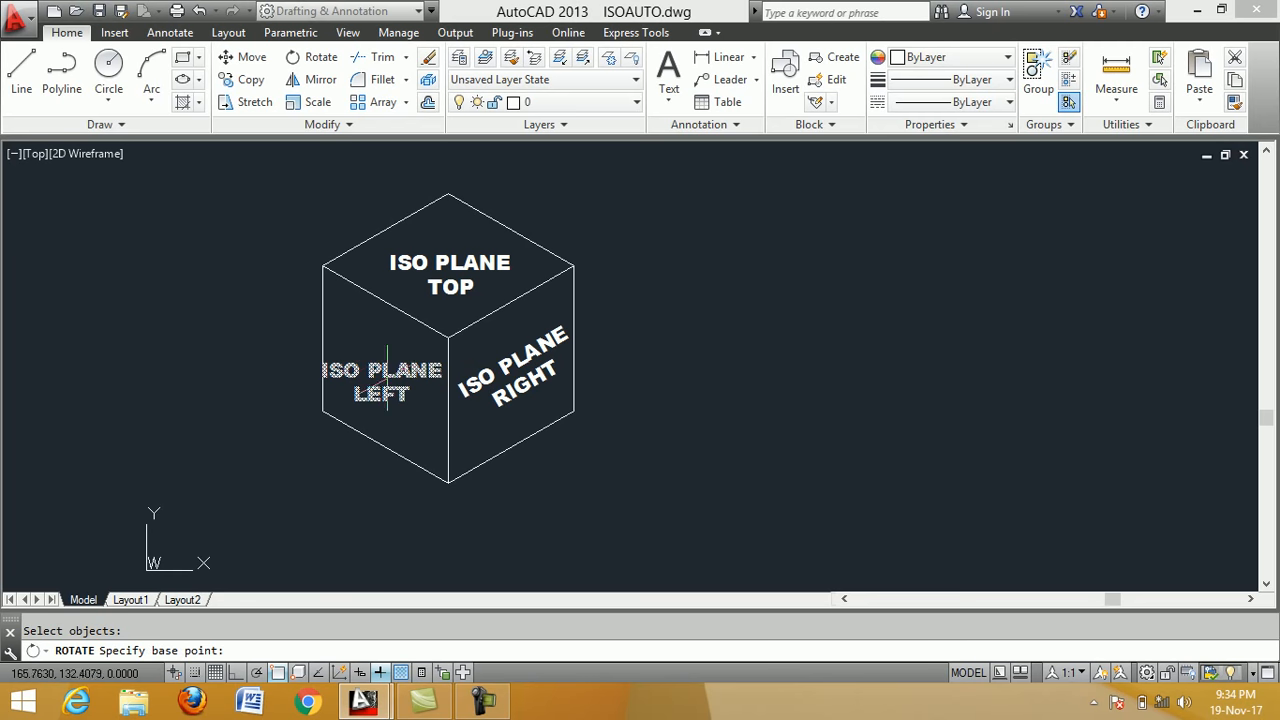
left_click(380, 366)
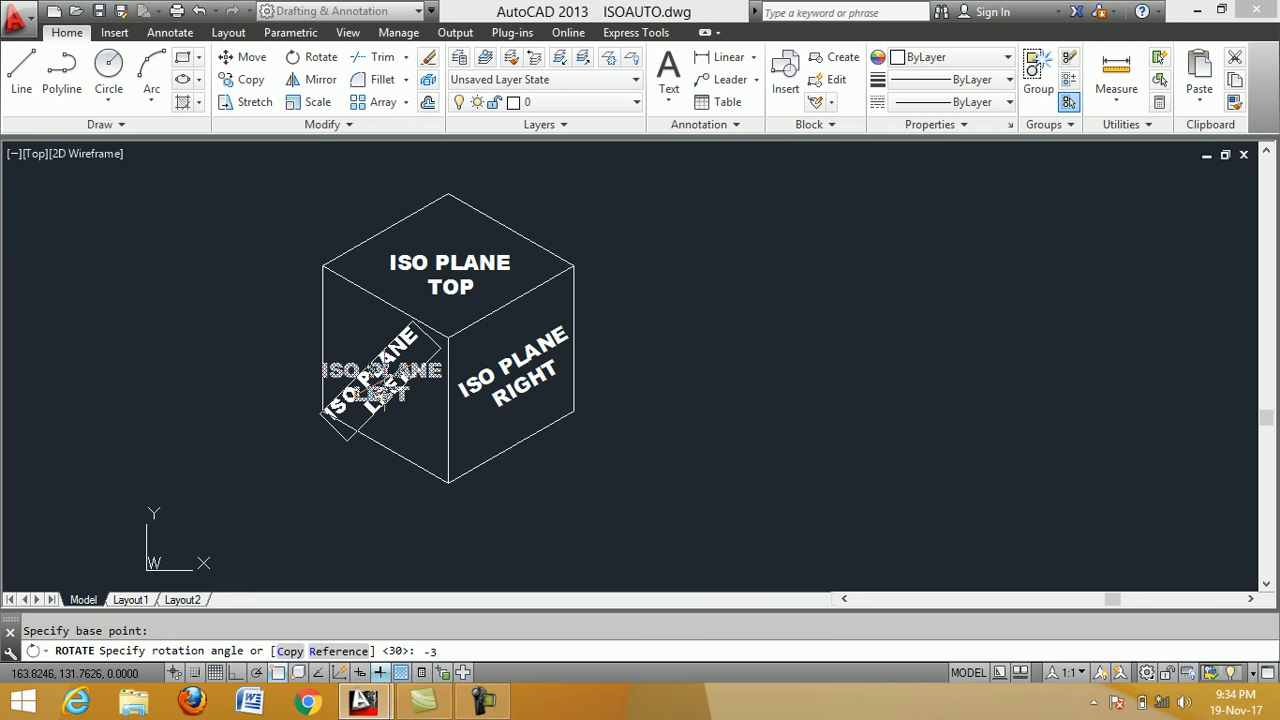
type("-30")
key("Return")
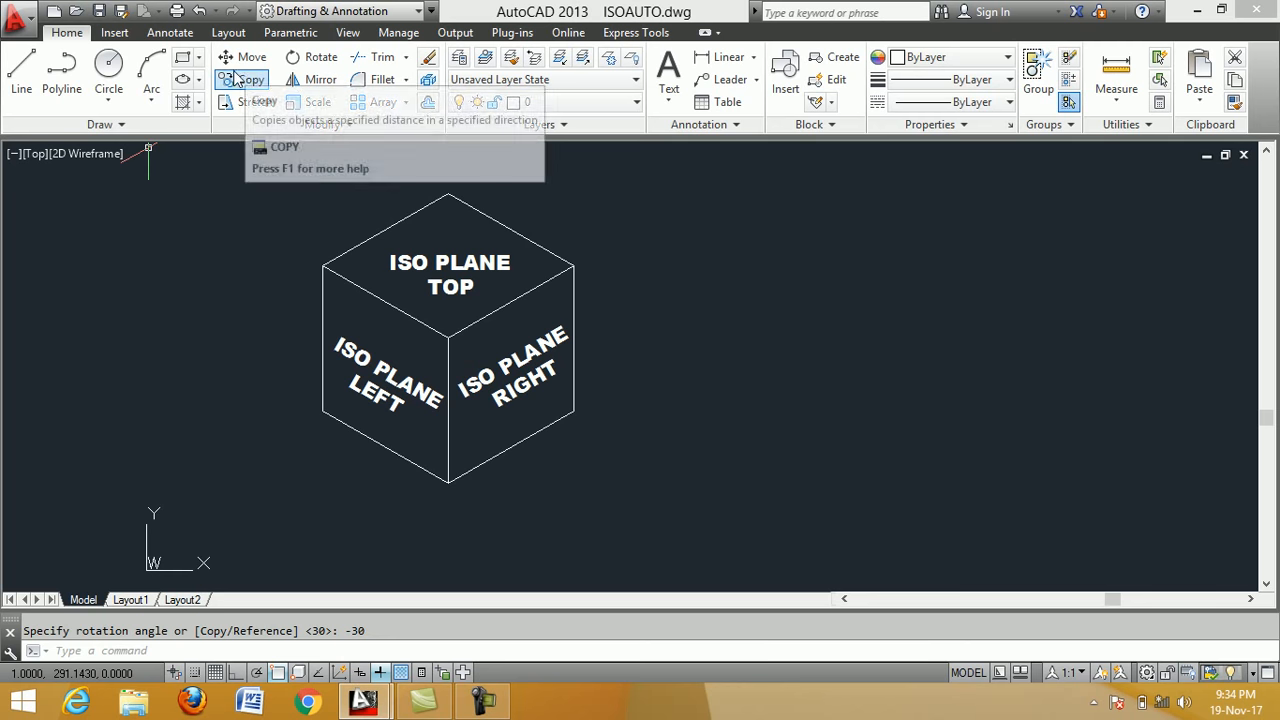
Erase the "ISO PLANE" texts from the cube's top, right and left faces.
left_click(428, 57)
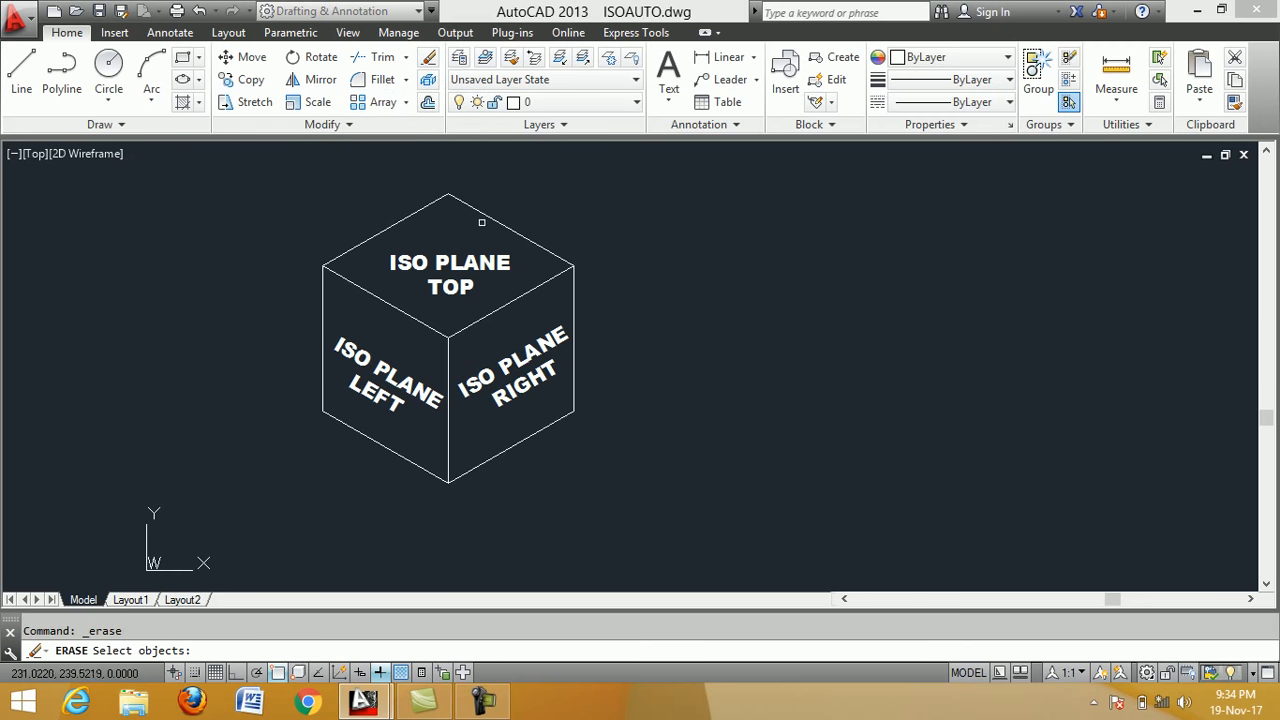
left_click(479, 235)
left_click(458, 290)
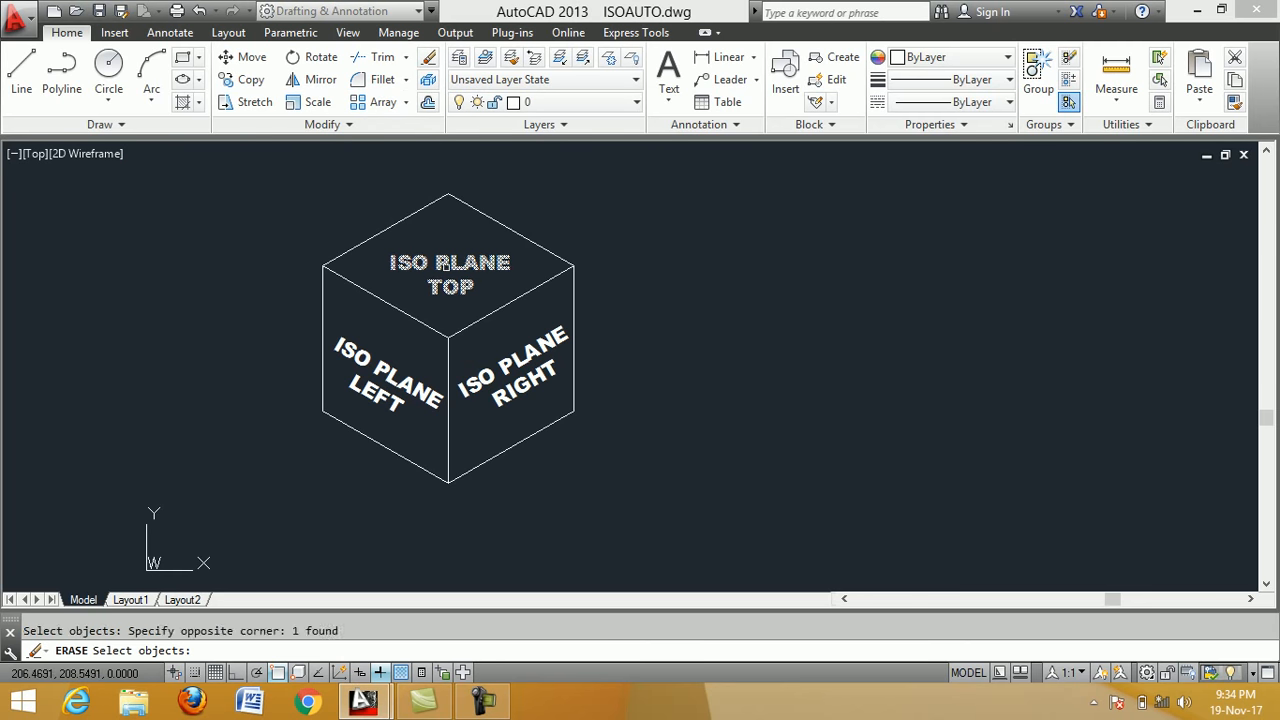
left_click(512, 375)
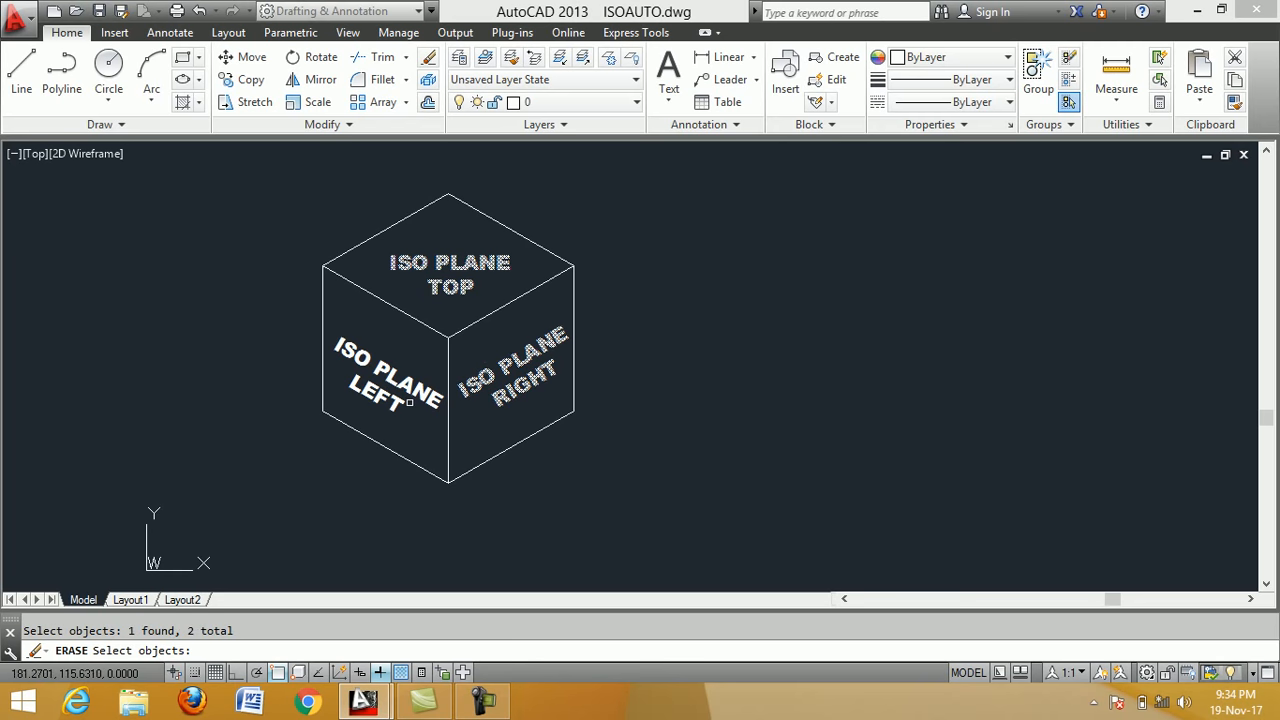
left_click(415, 395)
key("Return")
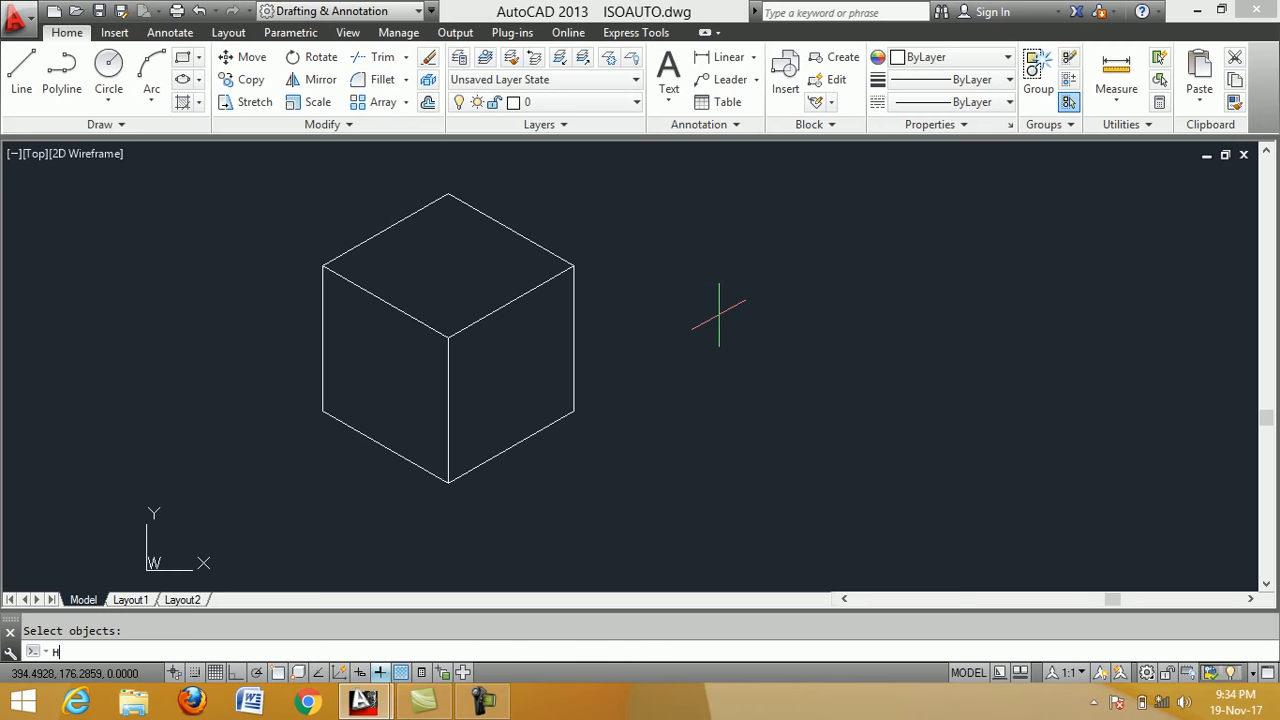
Hatch the cube's top face with the SOLID pattern in the current colour and finish the hatch.
key("Return")
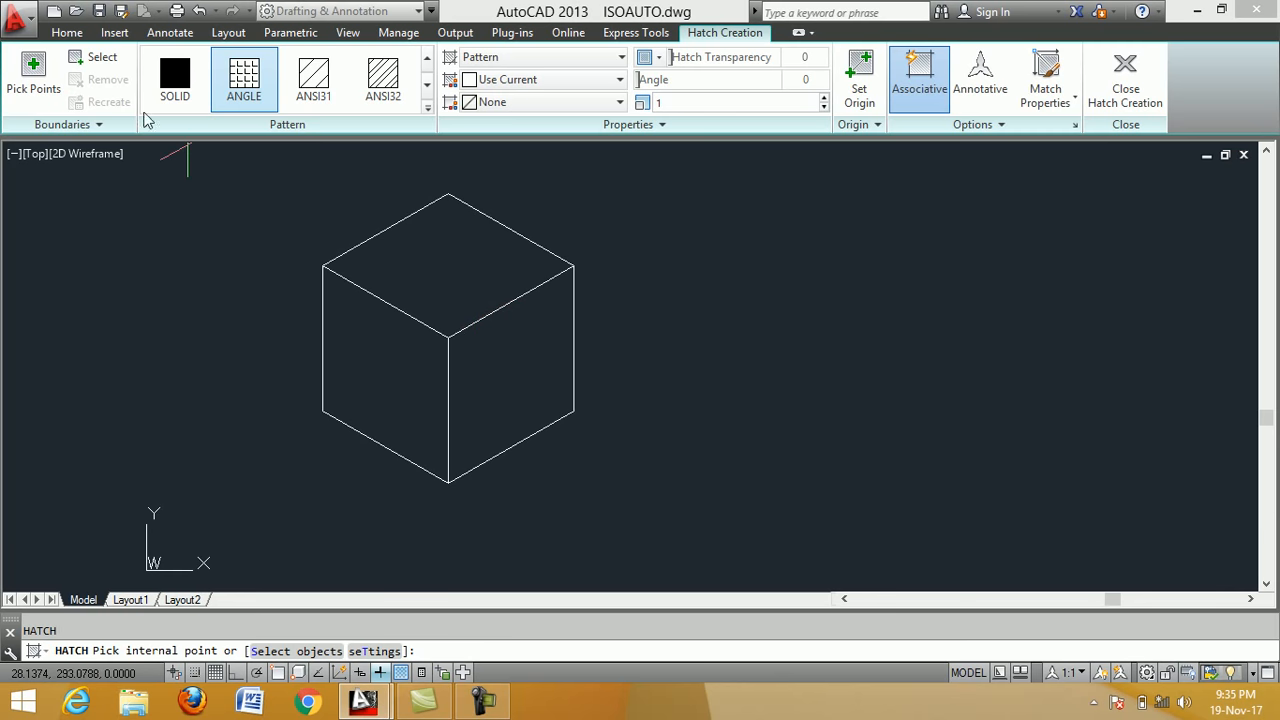
left_click(177, 80)
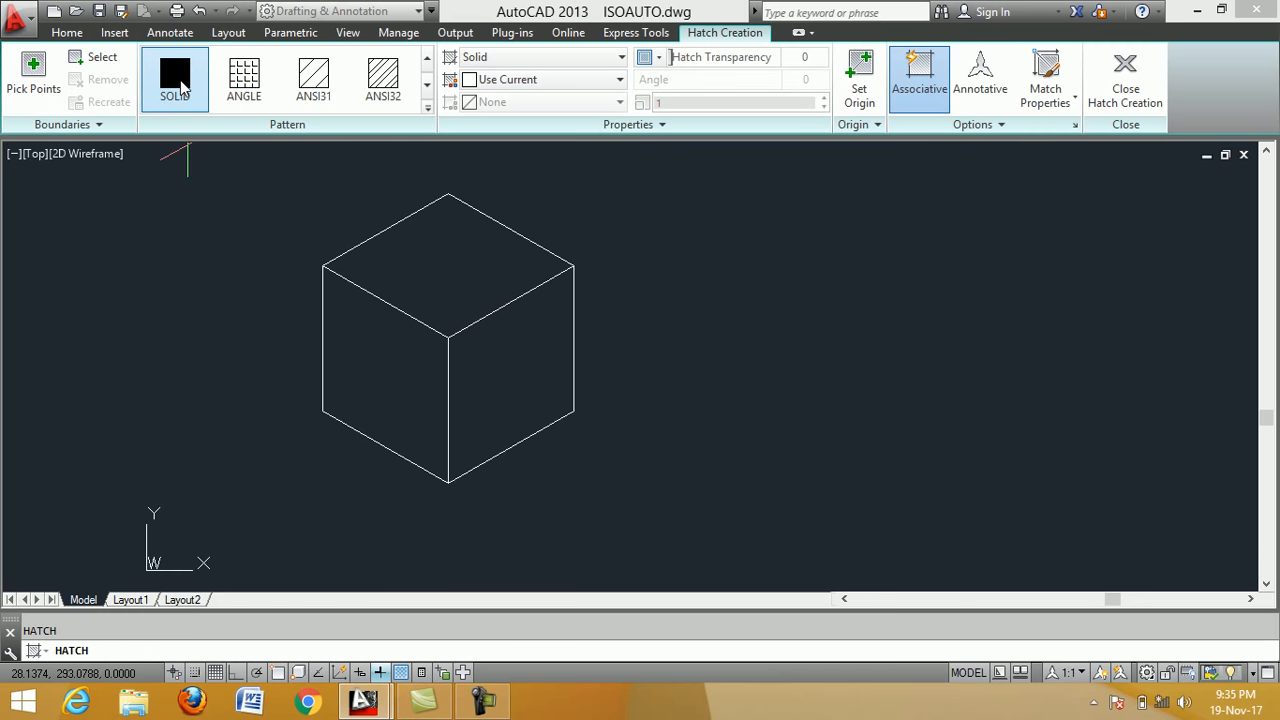
left_click(450, 262)
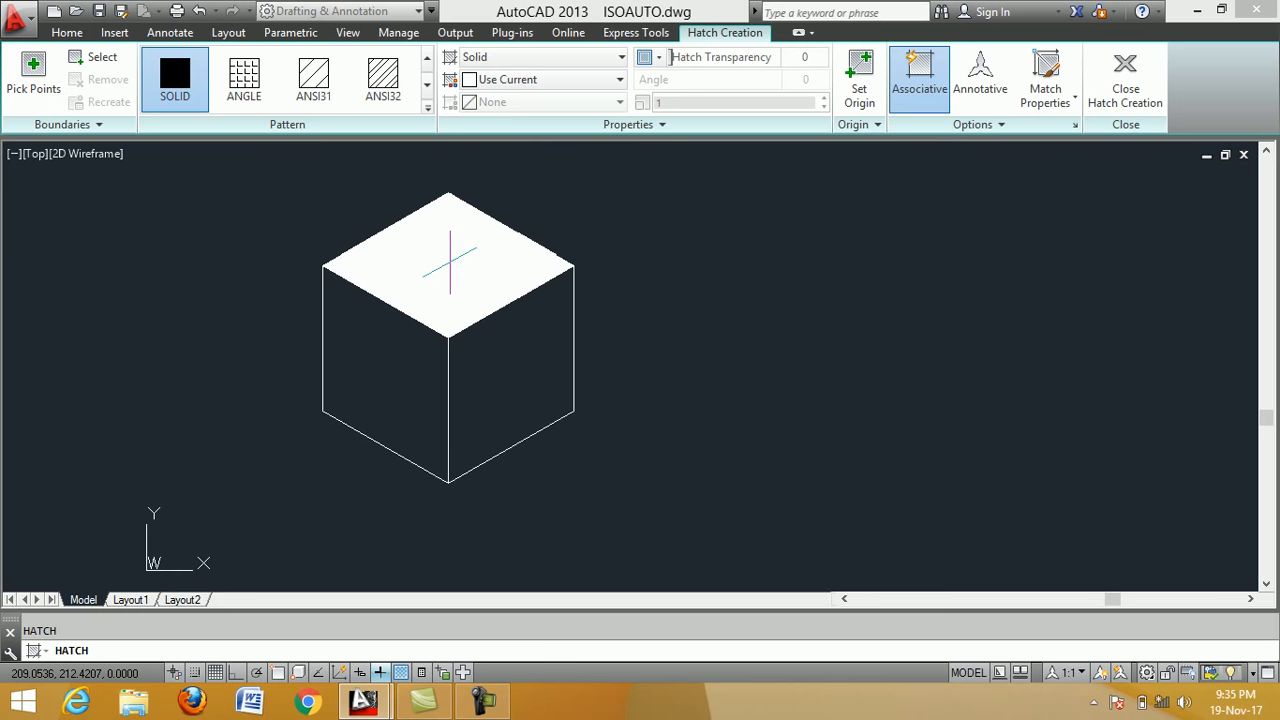
left_click(450, 262)
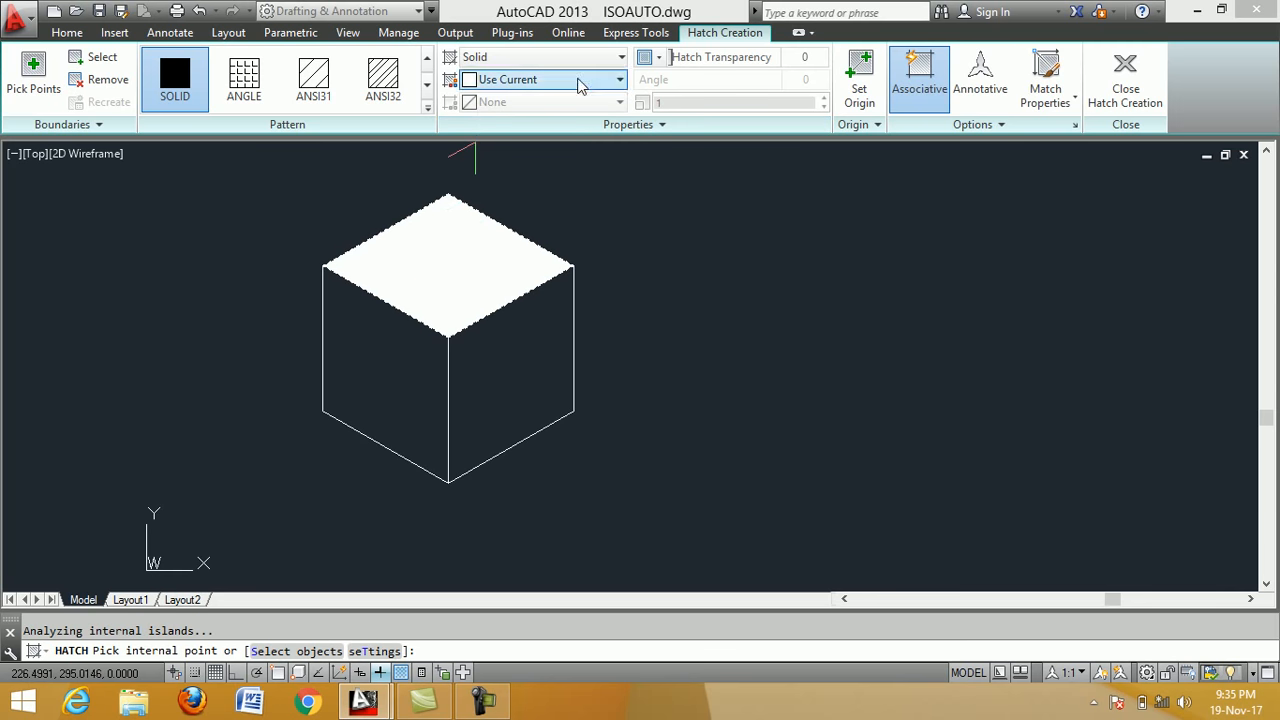
left_click(659, 58)
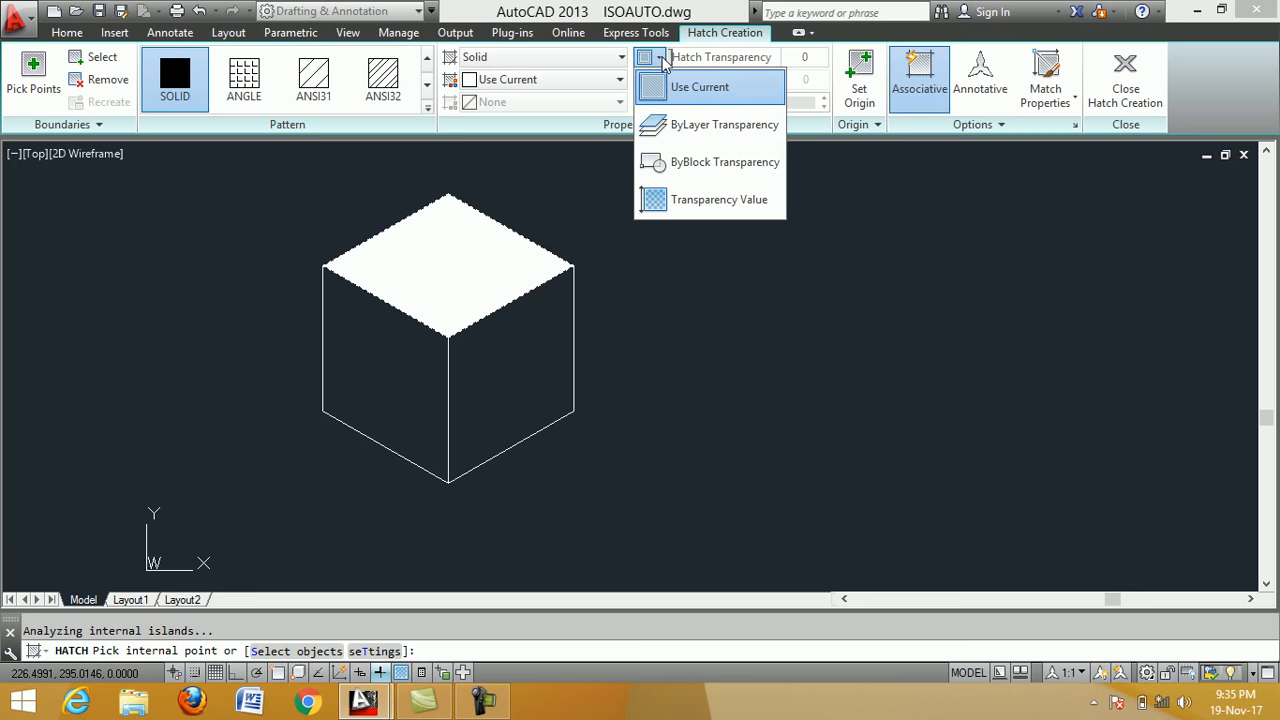
left_click(662, 60)
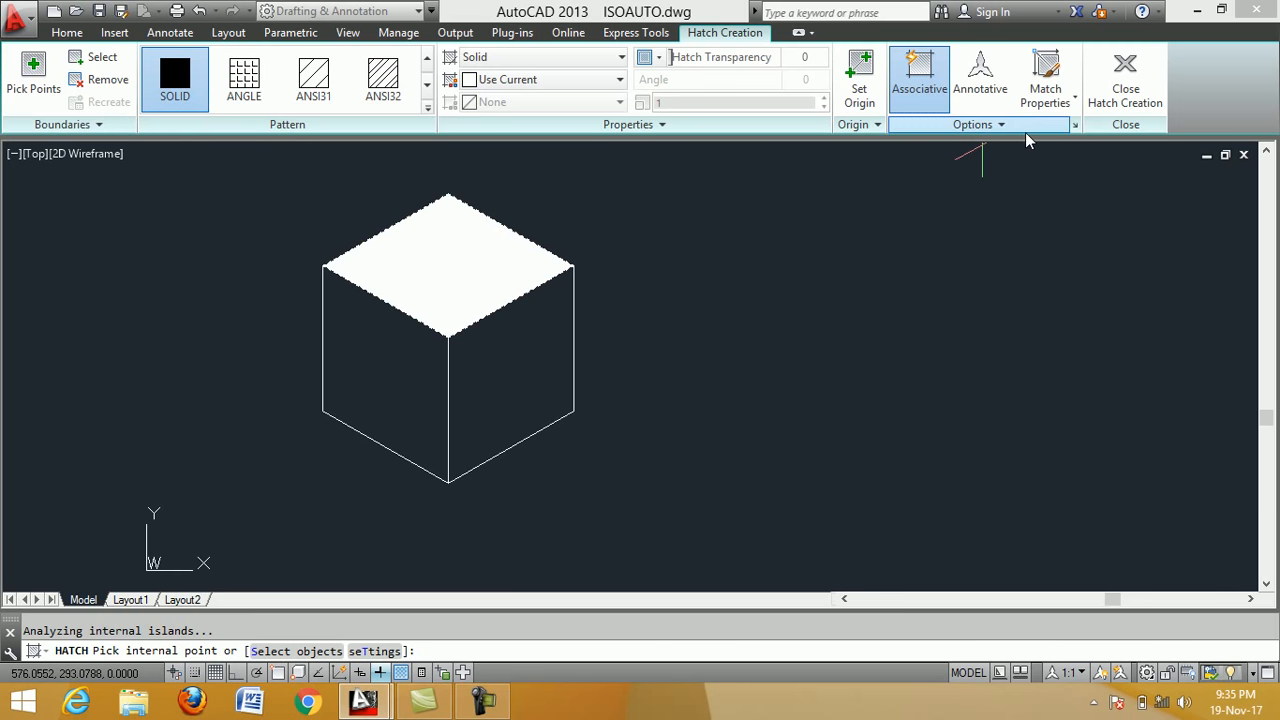
left_click(1128, 84)
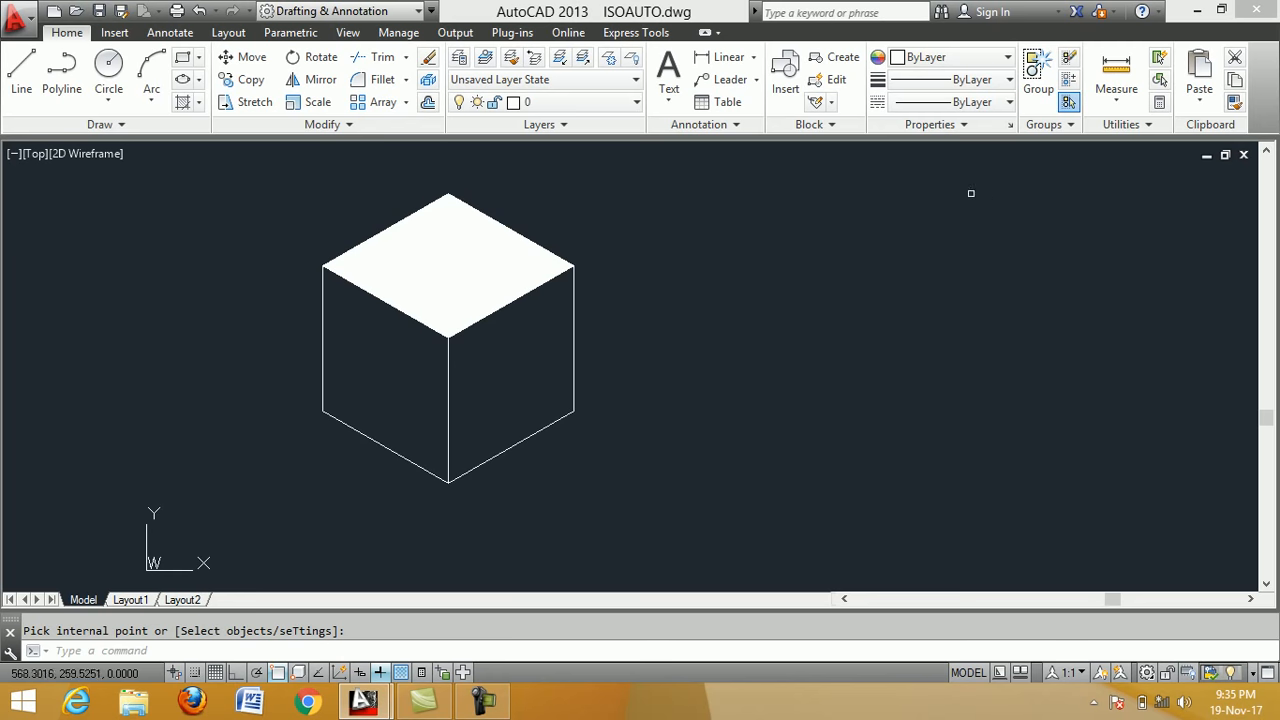
Set the current colour to Red and hatch the cube's left face with the SOLID pattern, finishing the hatch.
left_click(1009, 58)
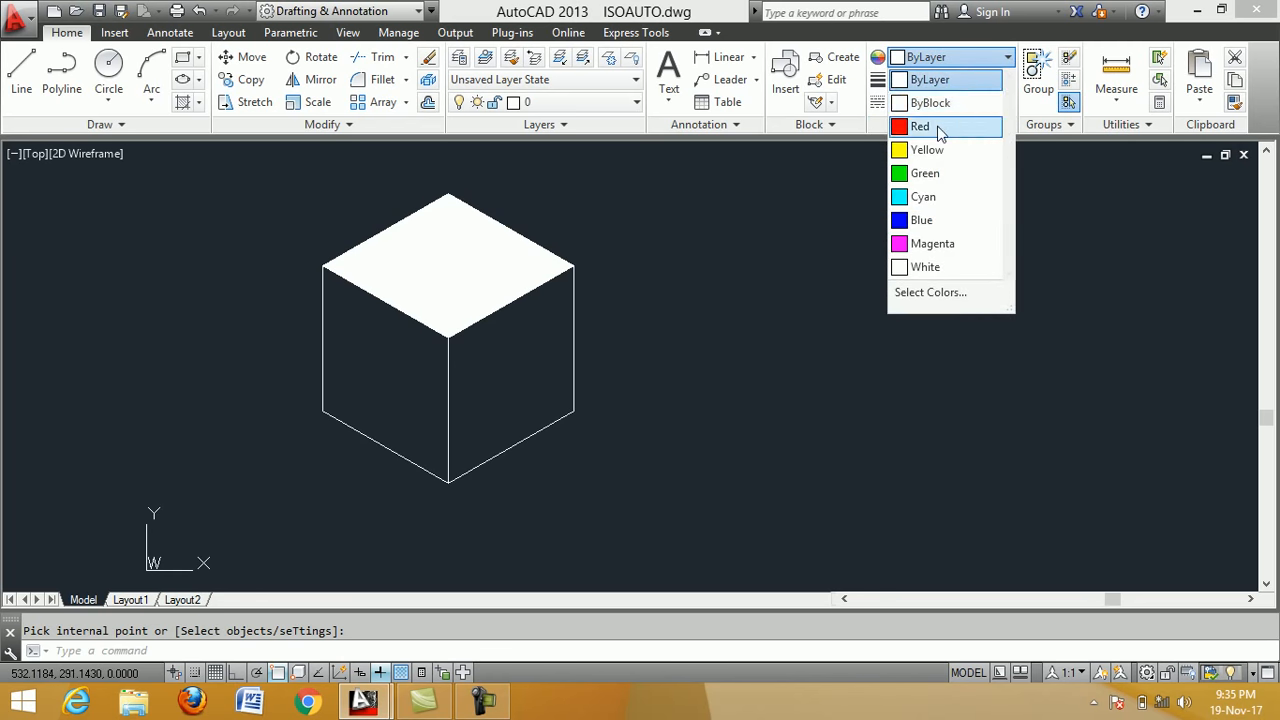
left_click(925, 126)
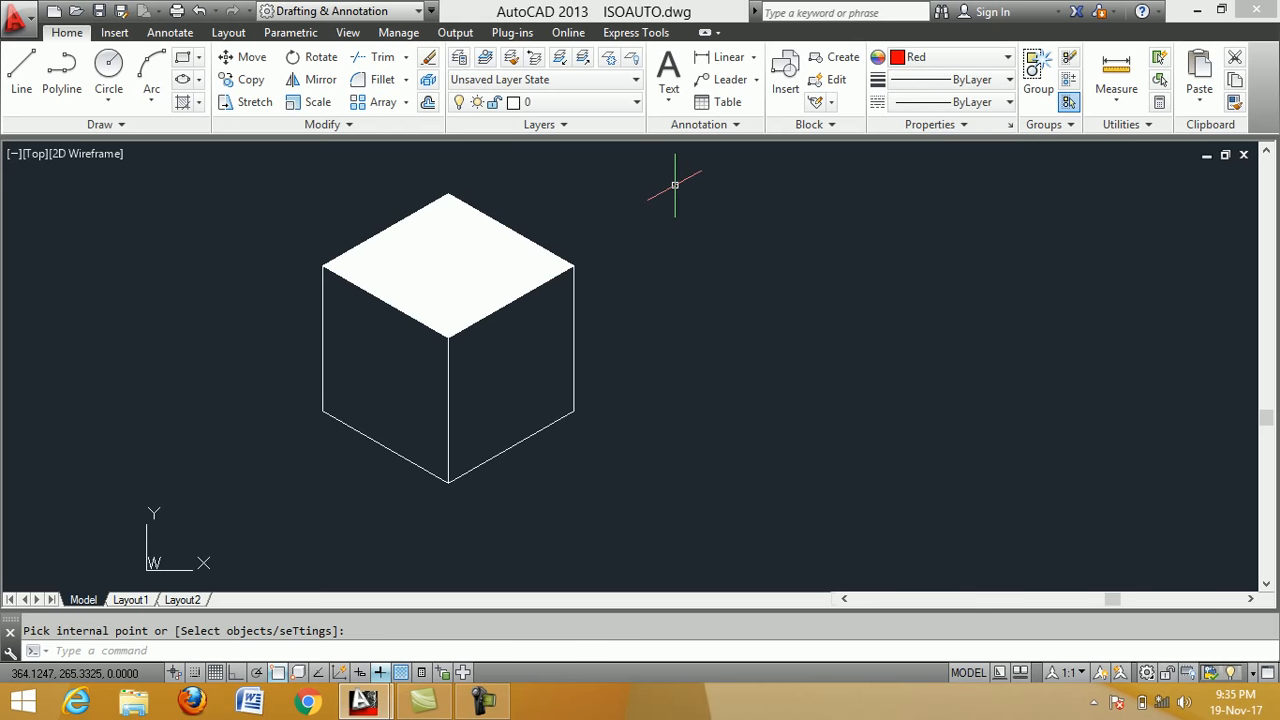
type("H")
key("Return")
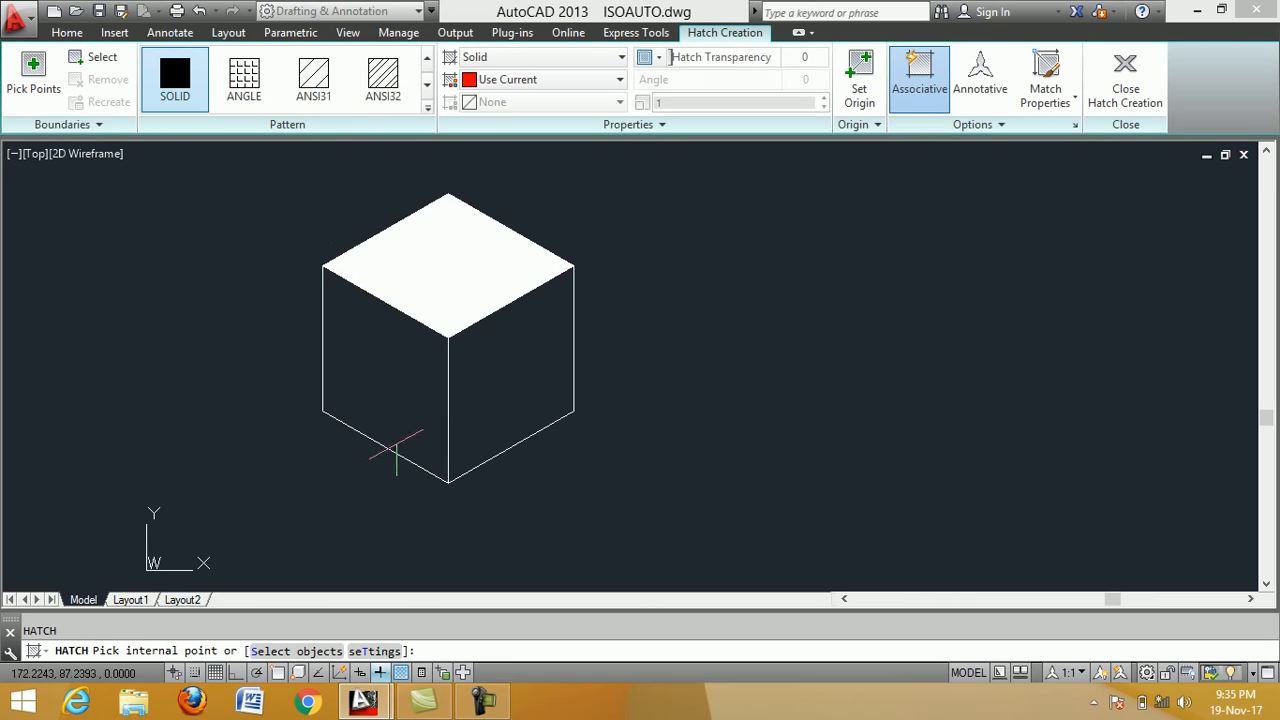
left_click(388, 378)
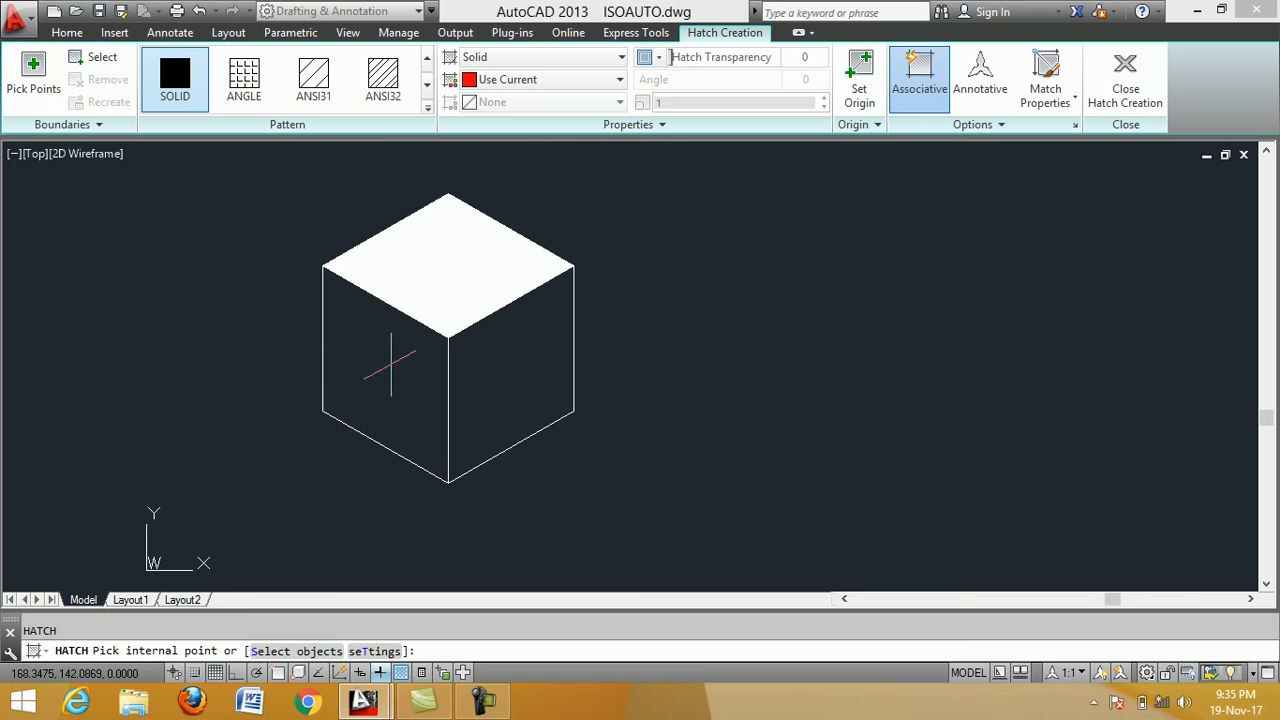
left_click(391, 363)
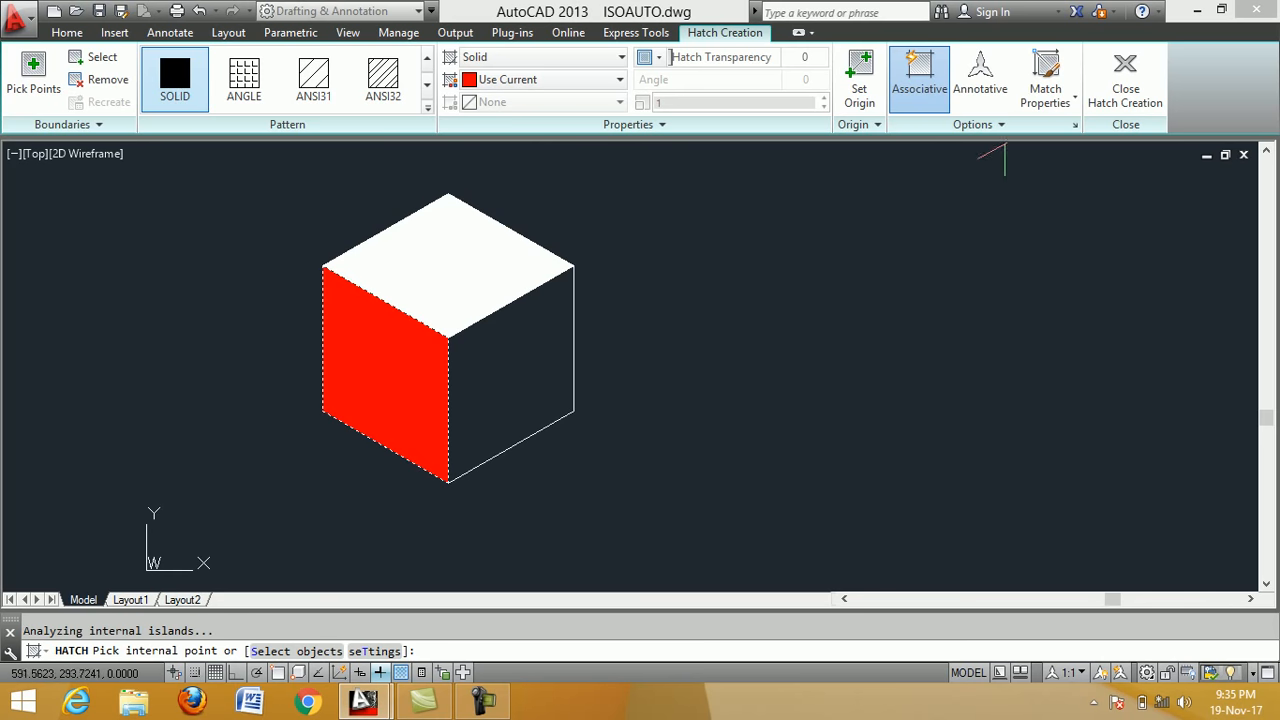
left_click(1125, 75)
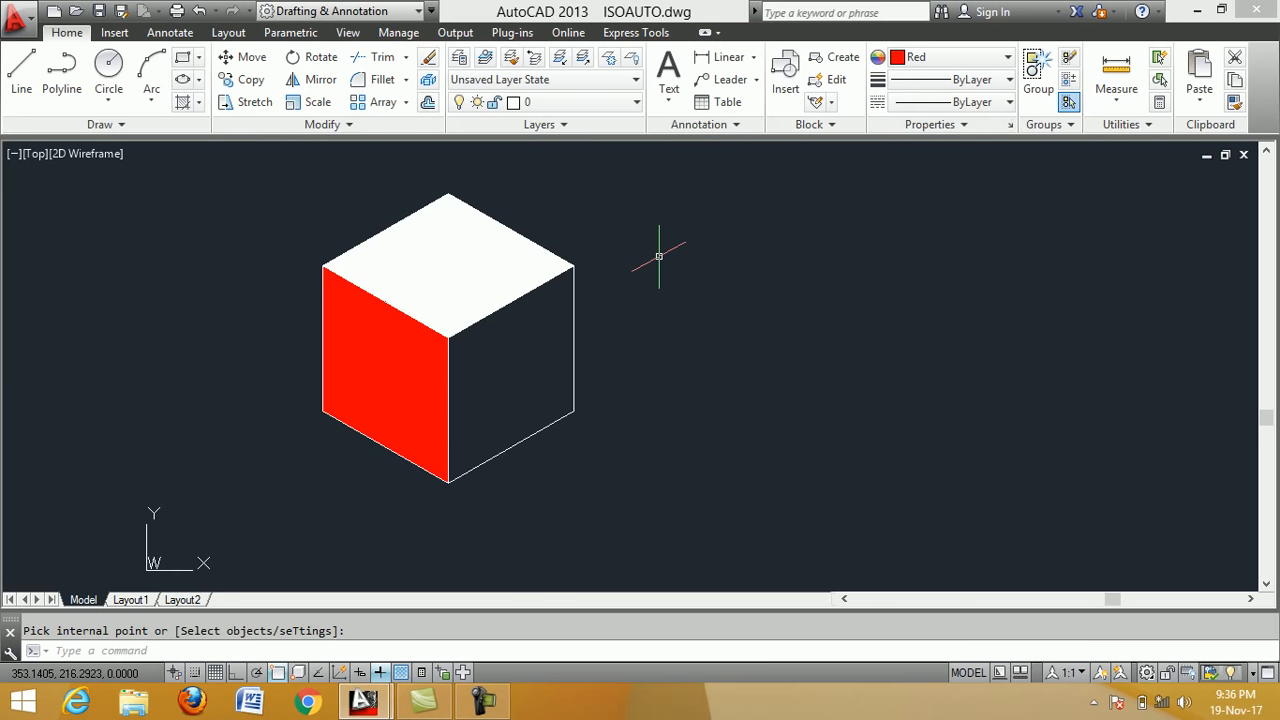
Set the current colour to Yellow and hatch the cube's right face with the SOLID pattern, finishing the hatch.
left_click(1008, 57)
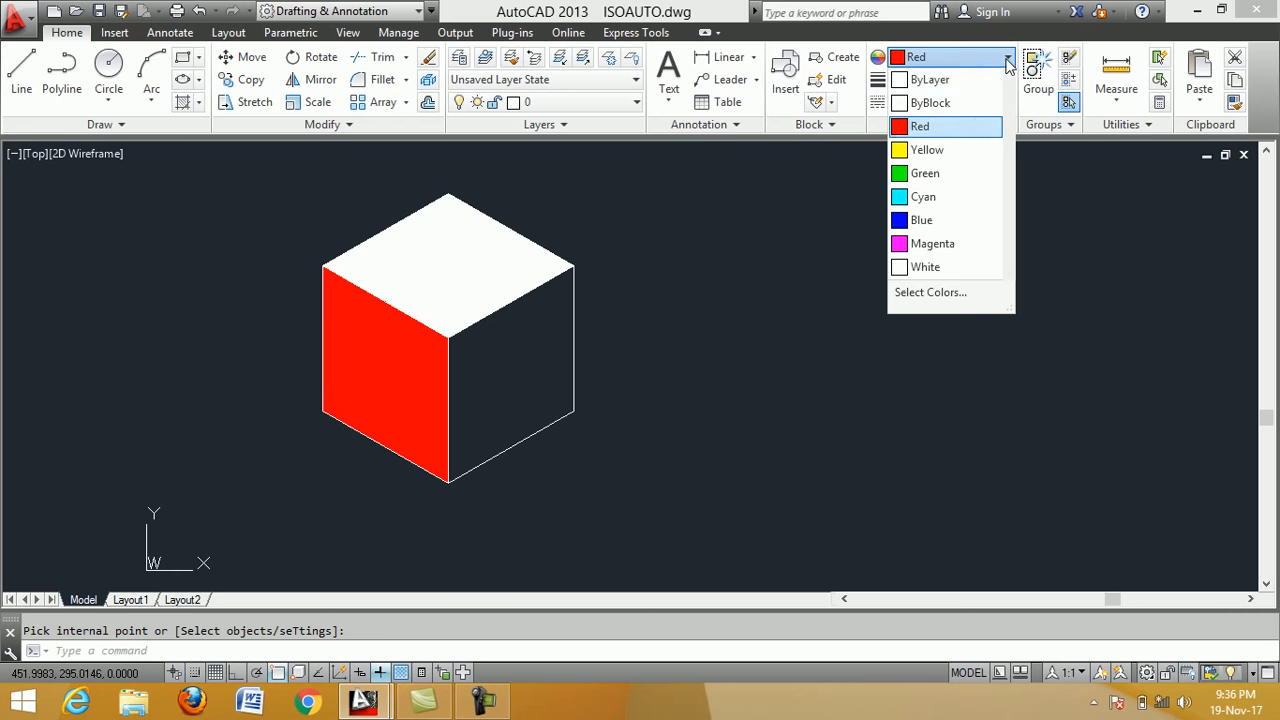
left_click(946, 151)
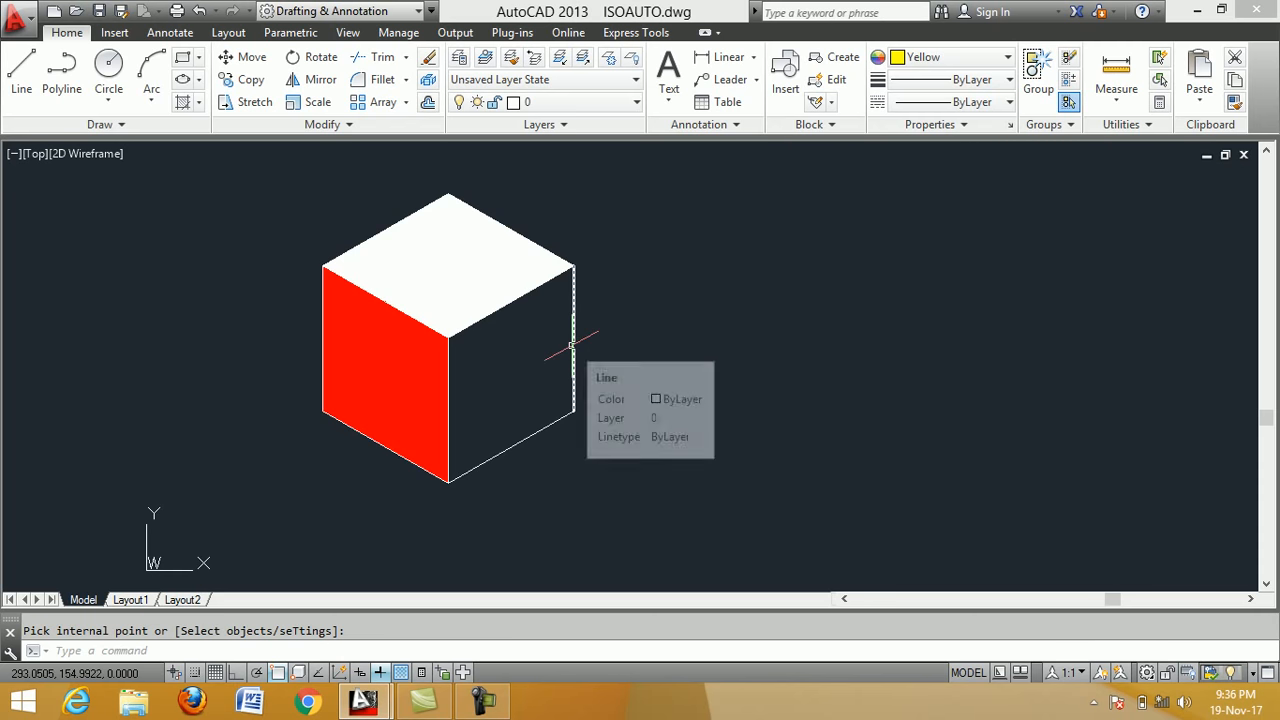
type("H")
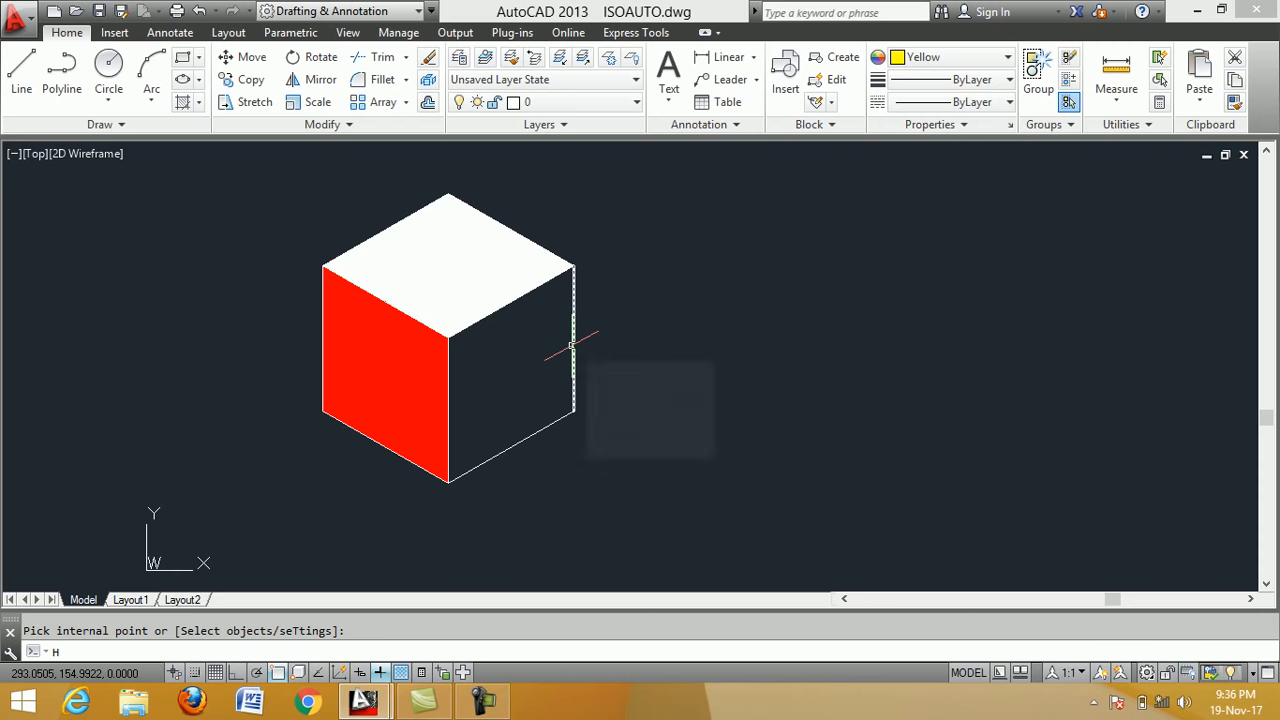
key("Return")
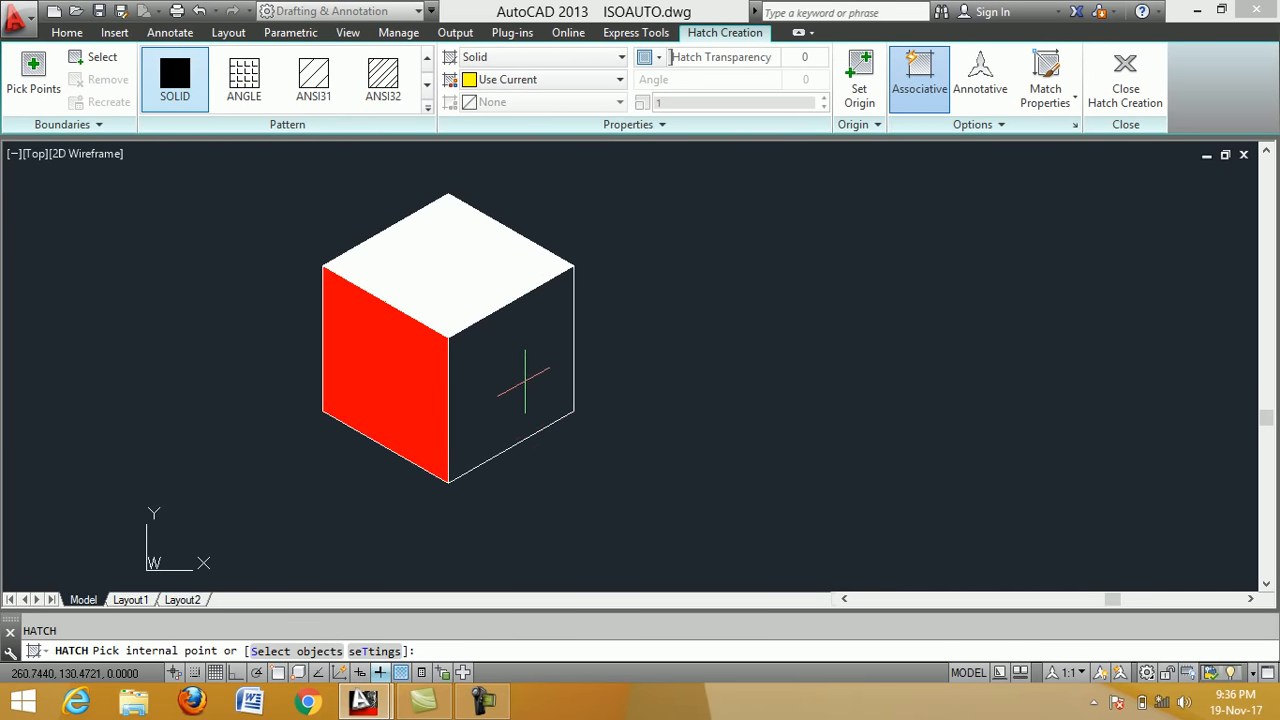
left_click(522, 378)
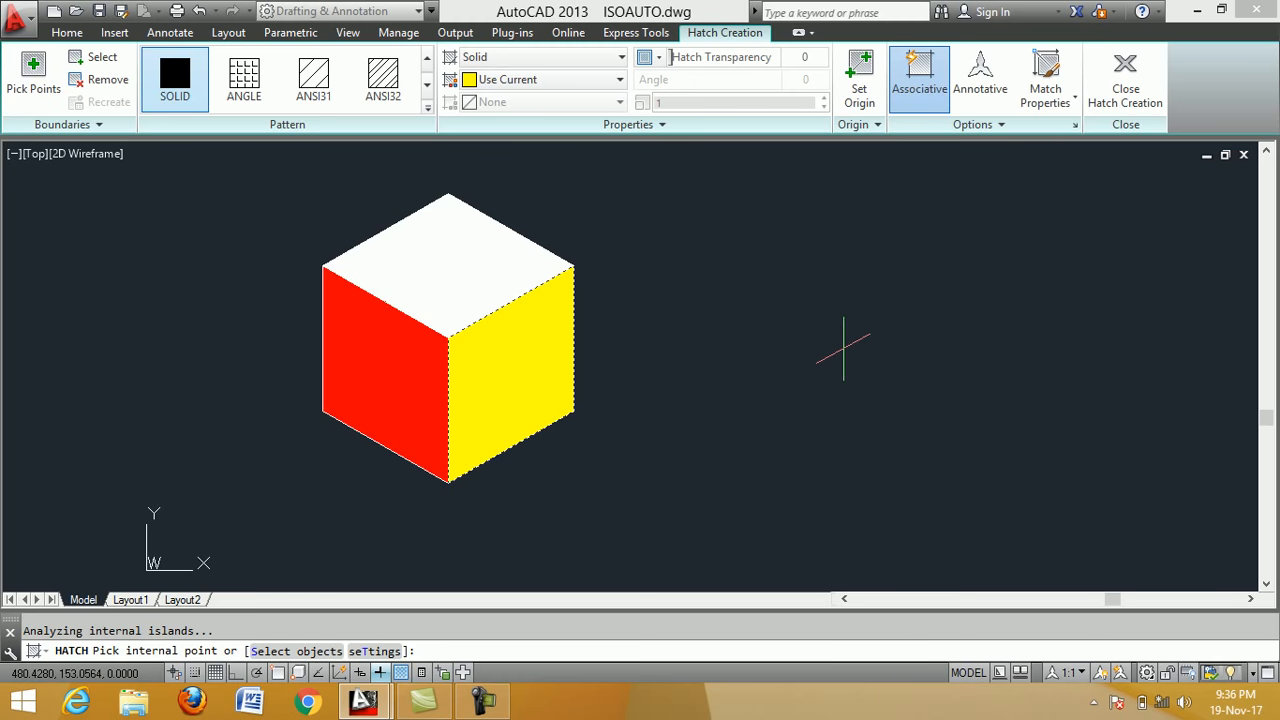
key("Return")
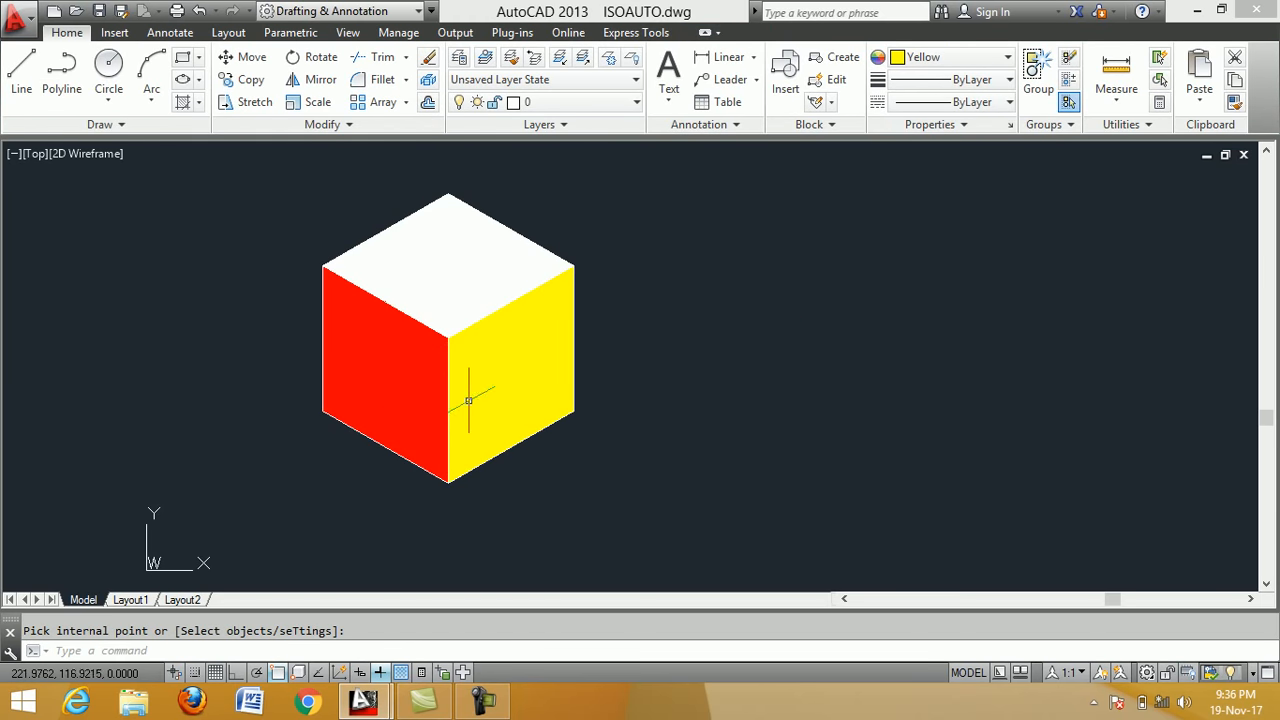
right_click(480, 307)
left_click(480, 386)
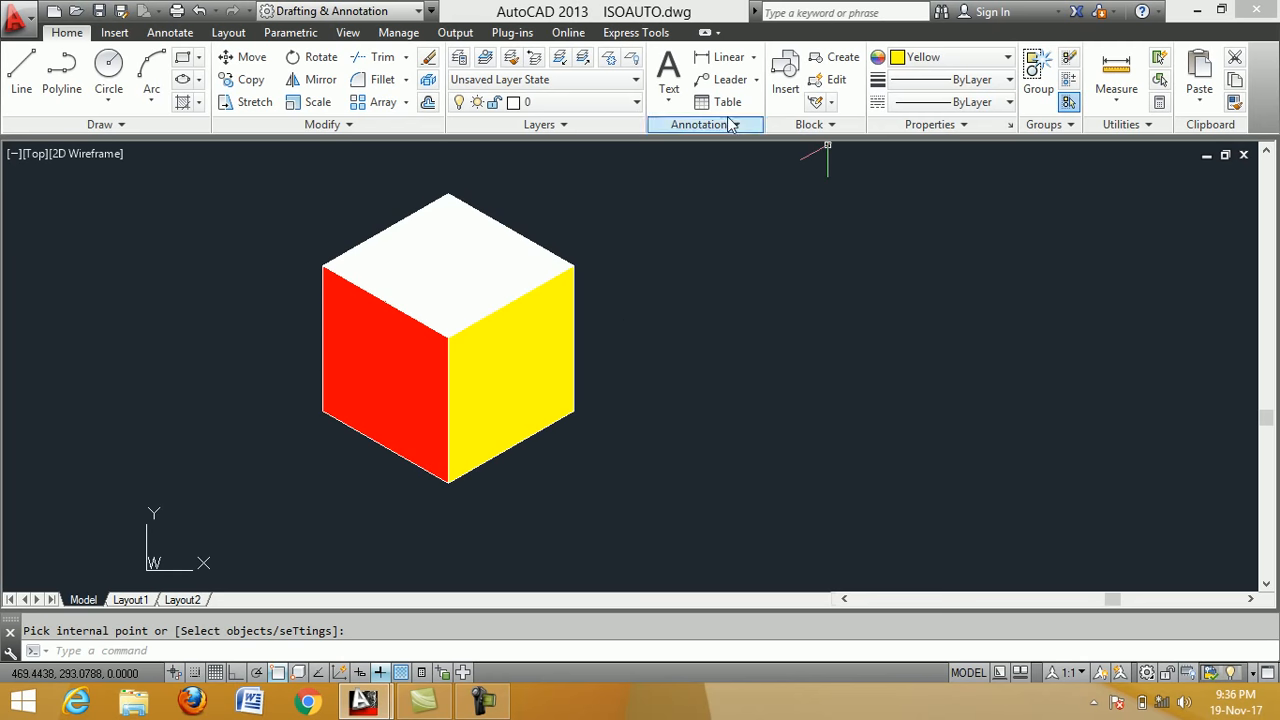
Erase the whole cube together with its three solid hatches.
left_click(428, 60)
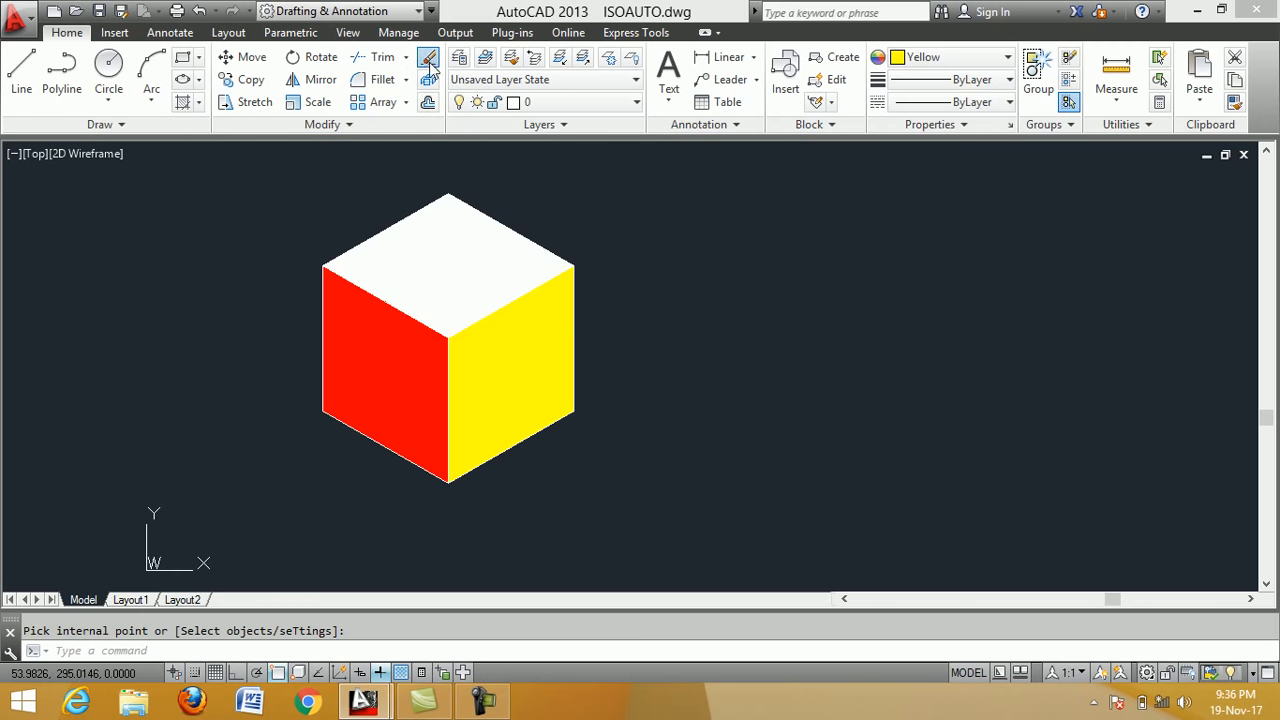
left_click(637, 505)
left_click(282, 180)
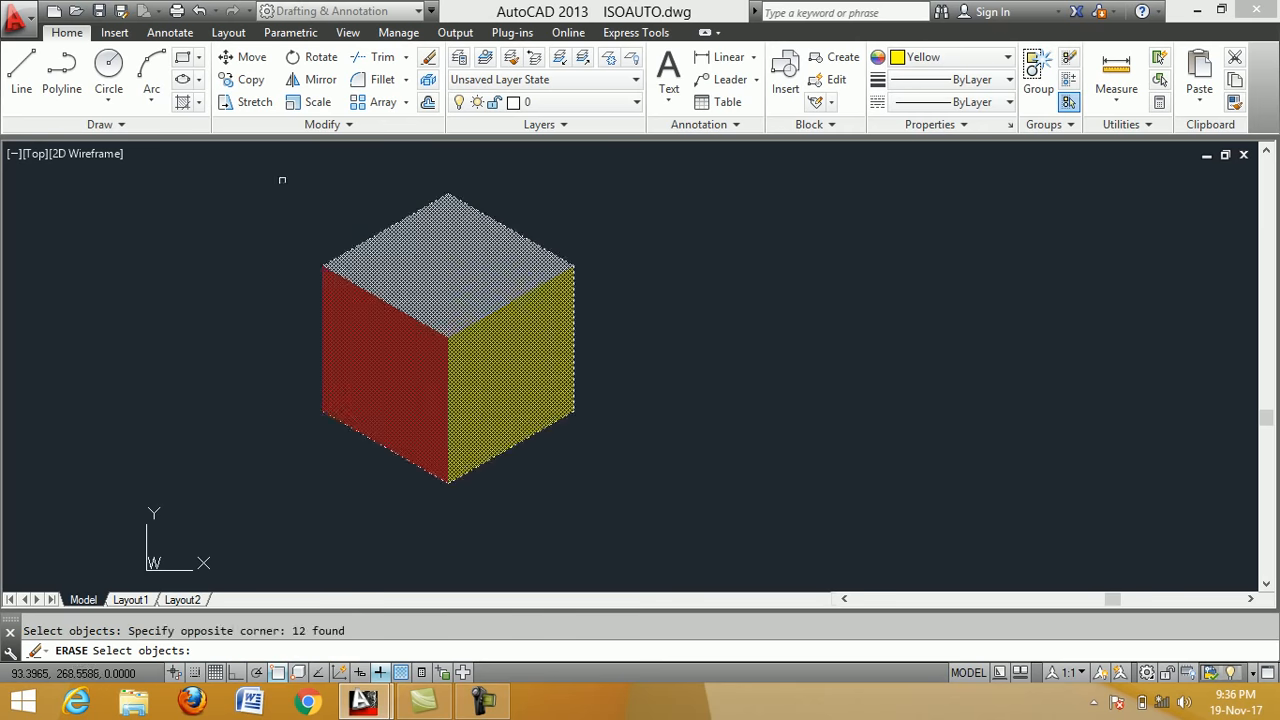
key("Return")
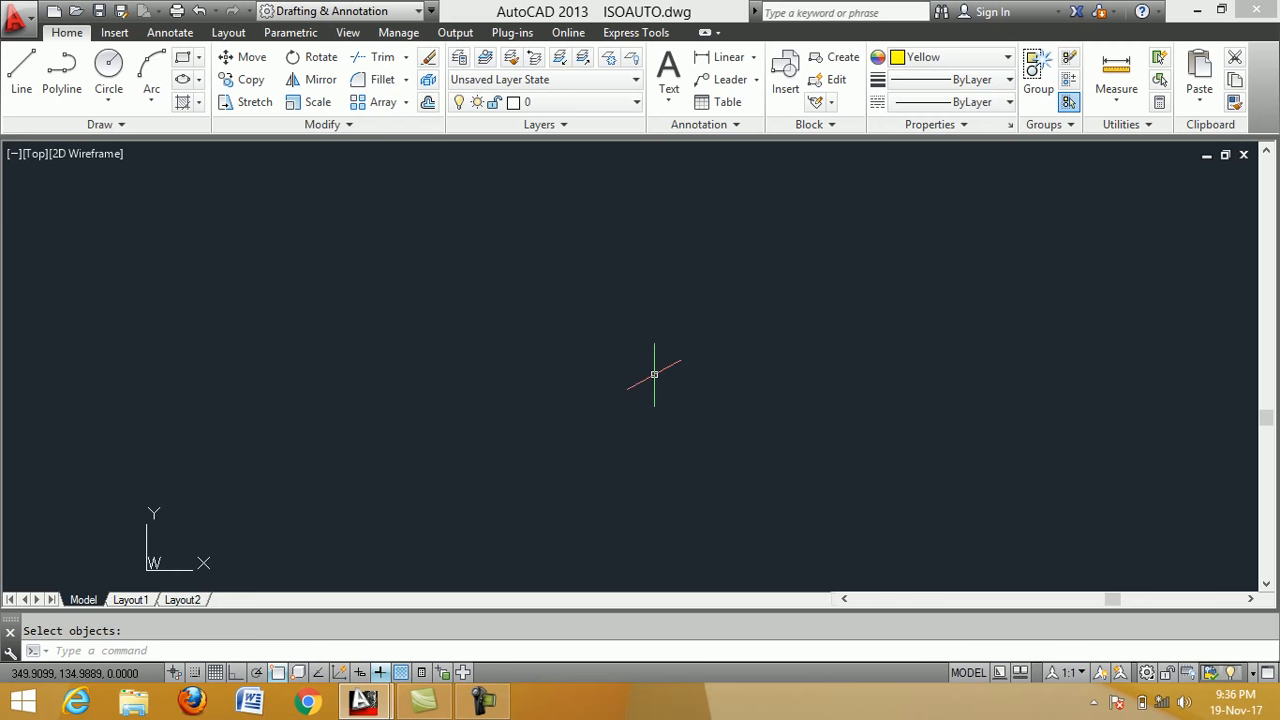
On the left isoplane with Ortho on, start an I-shaped profile with a 50-unit top edge at 330° and a 12-unit edge straight down.
key("F5")
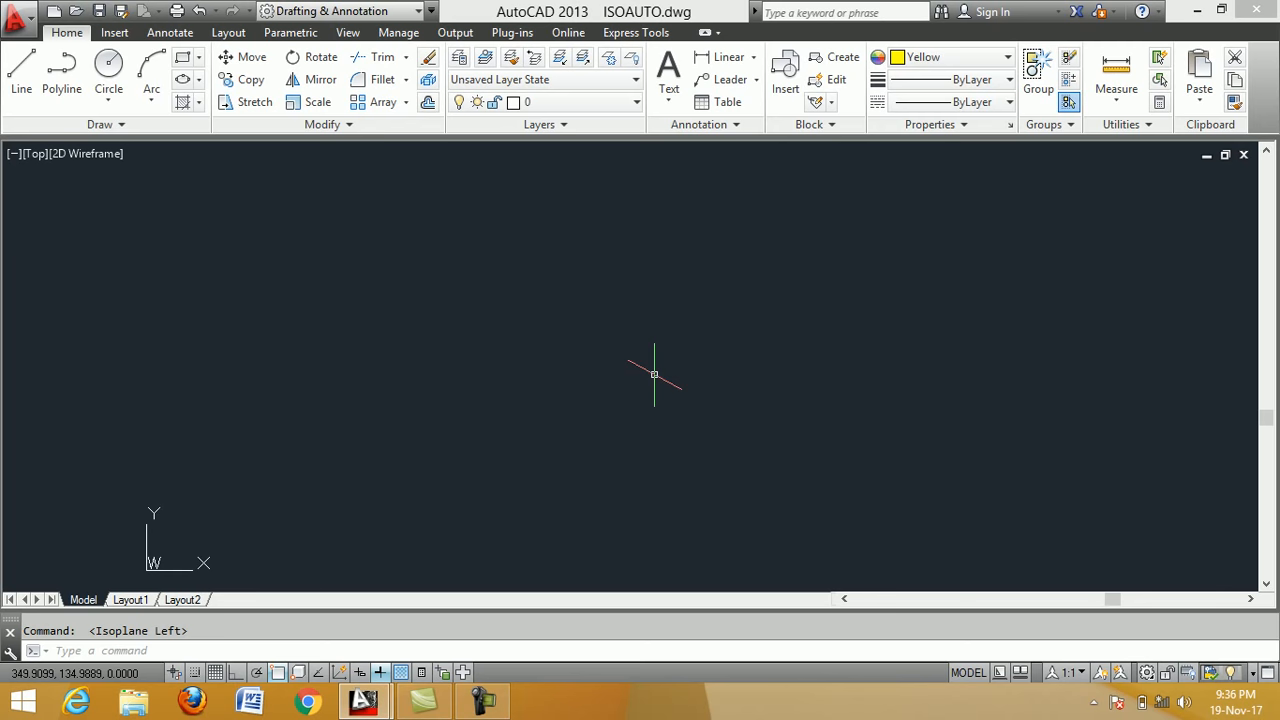
left_click(20, 77)
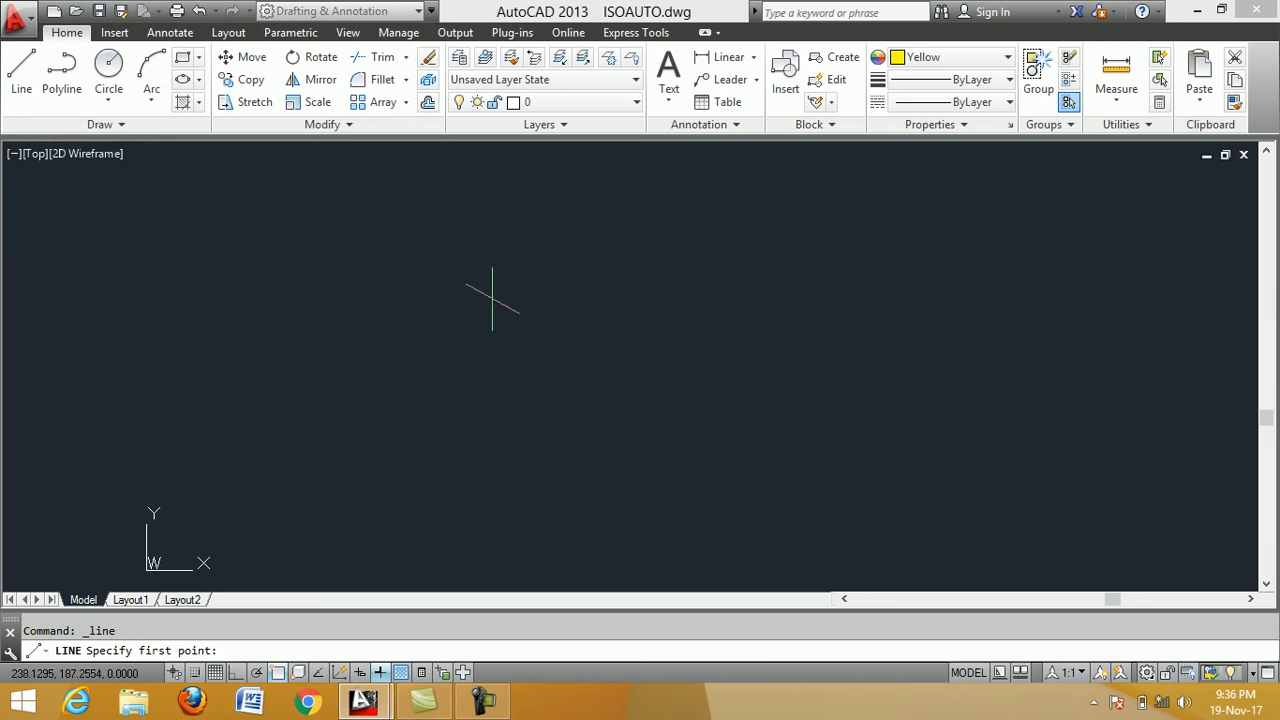
left_click(615, 236)
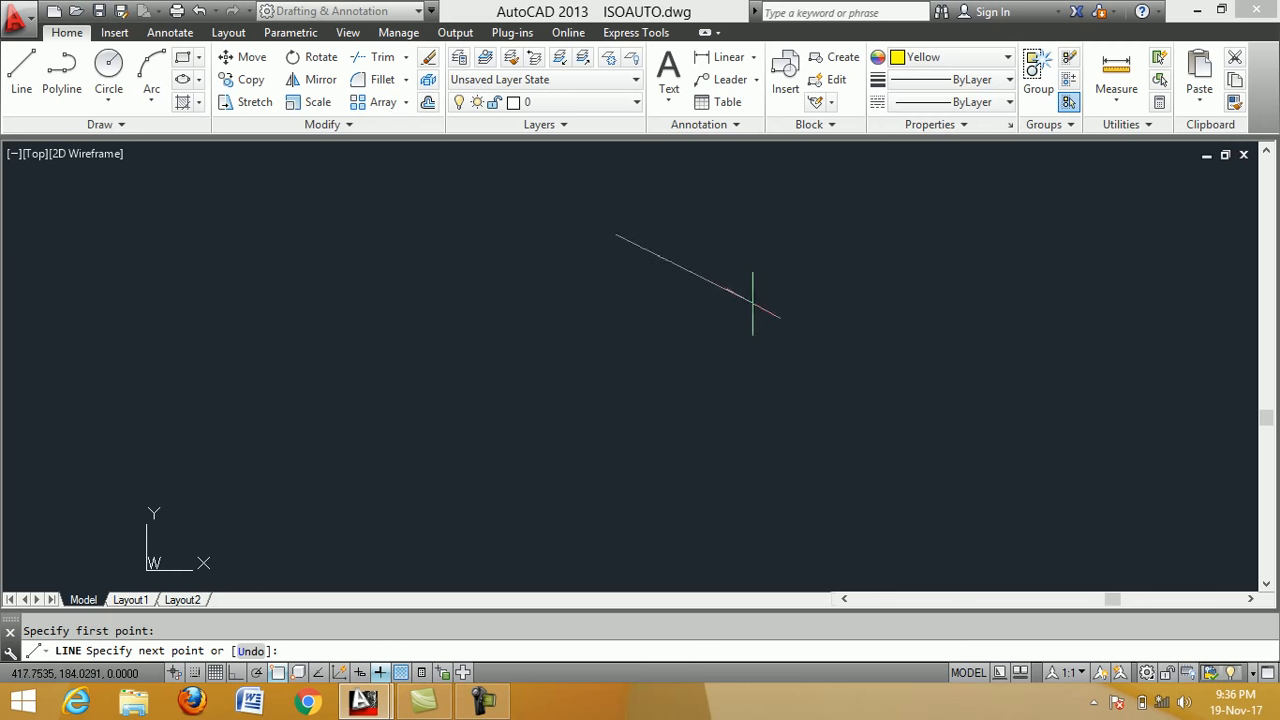
left_click(237, 673)
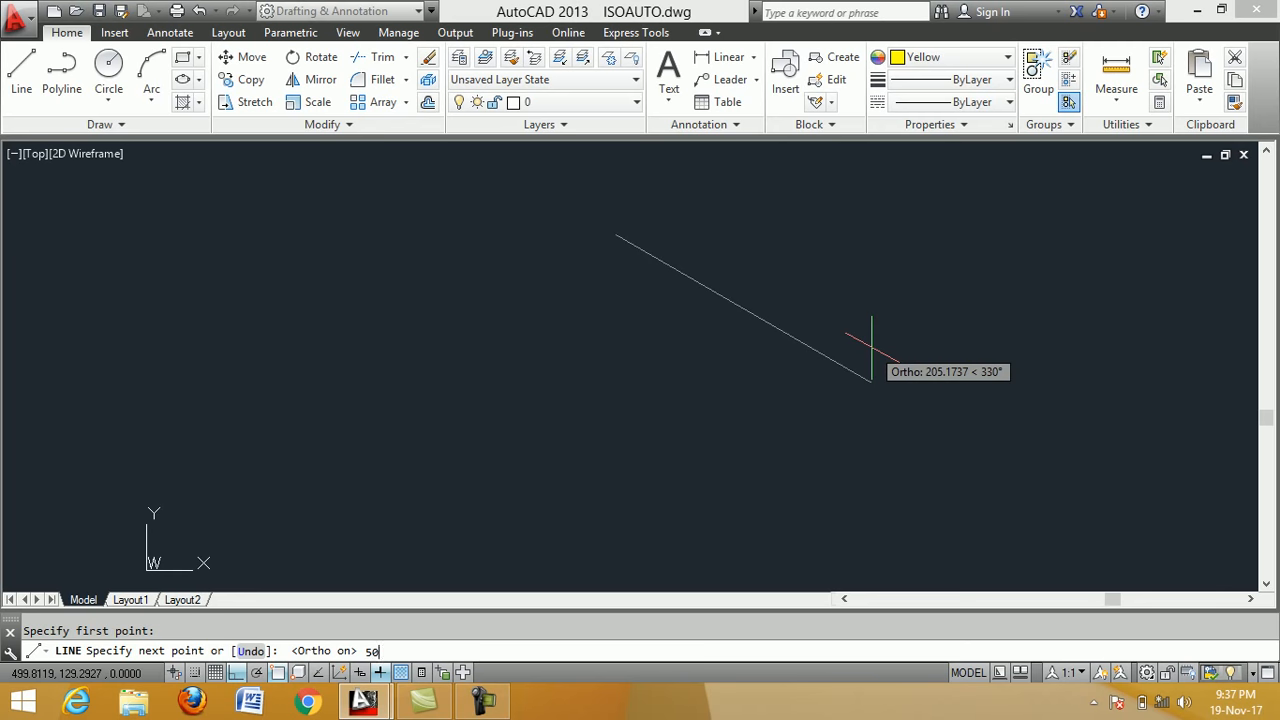
key("Return")
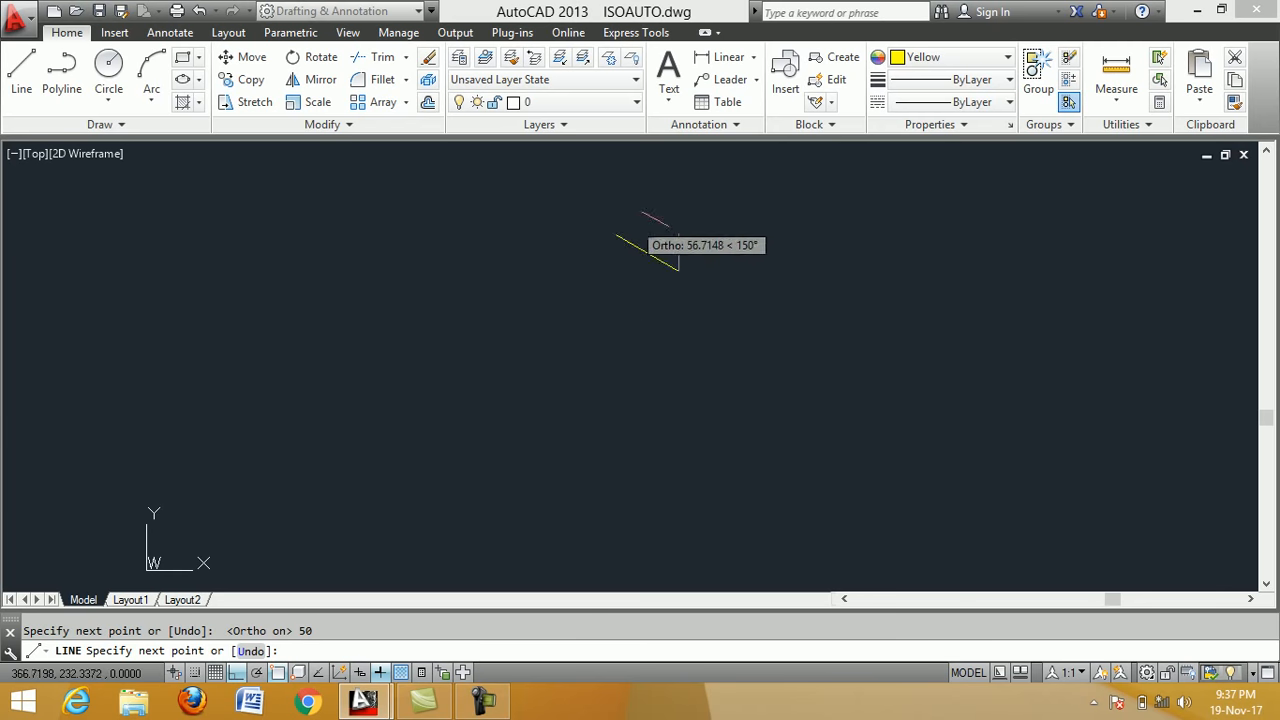
scroll(658, 255, "up", 4)
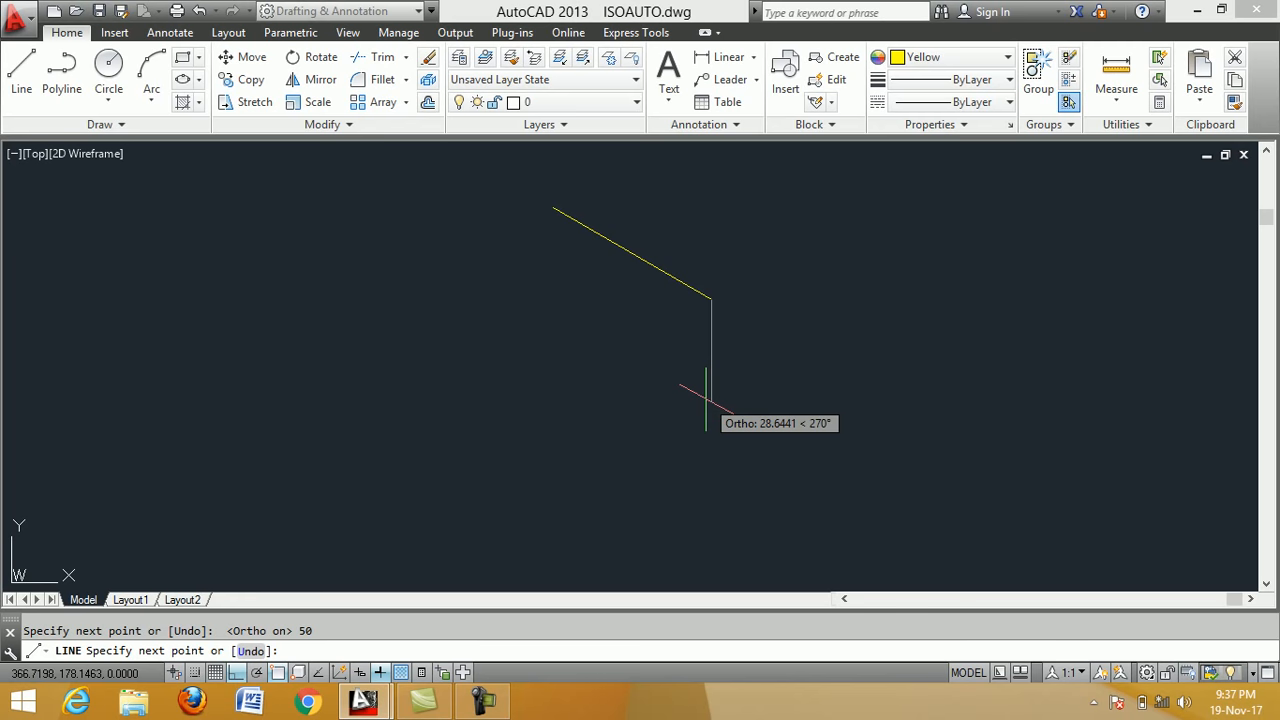
key("Return")
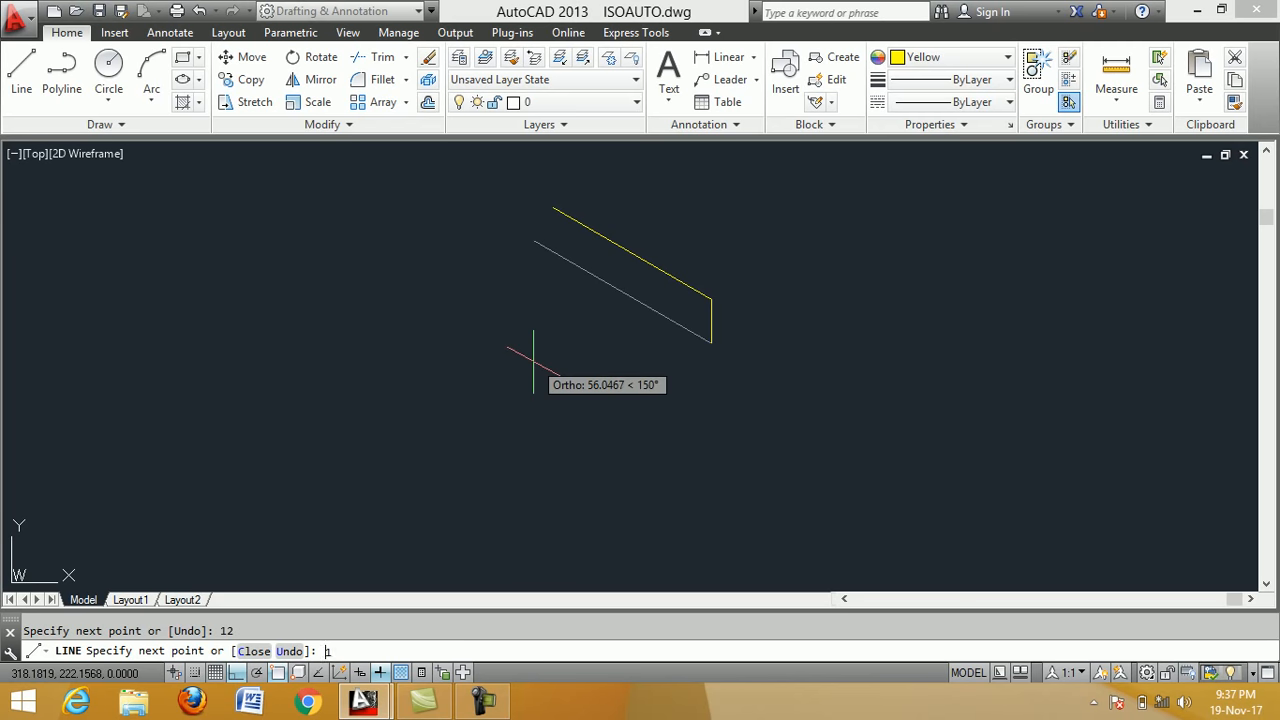
Continue the I-profile's right side with lines of 19 at 150°, 36 down, 19 at 330° and 12 down.
type("19")
key("Return")
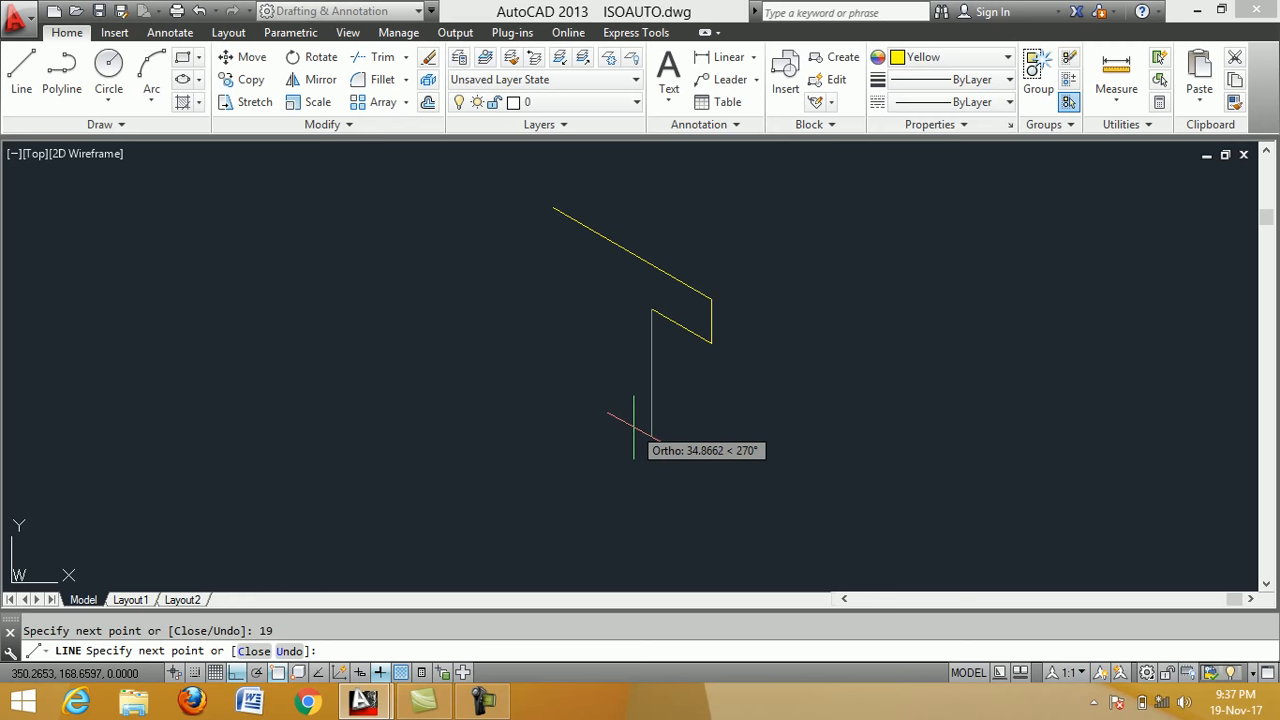
type("36")
key("Return")
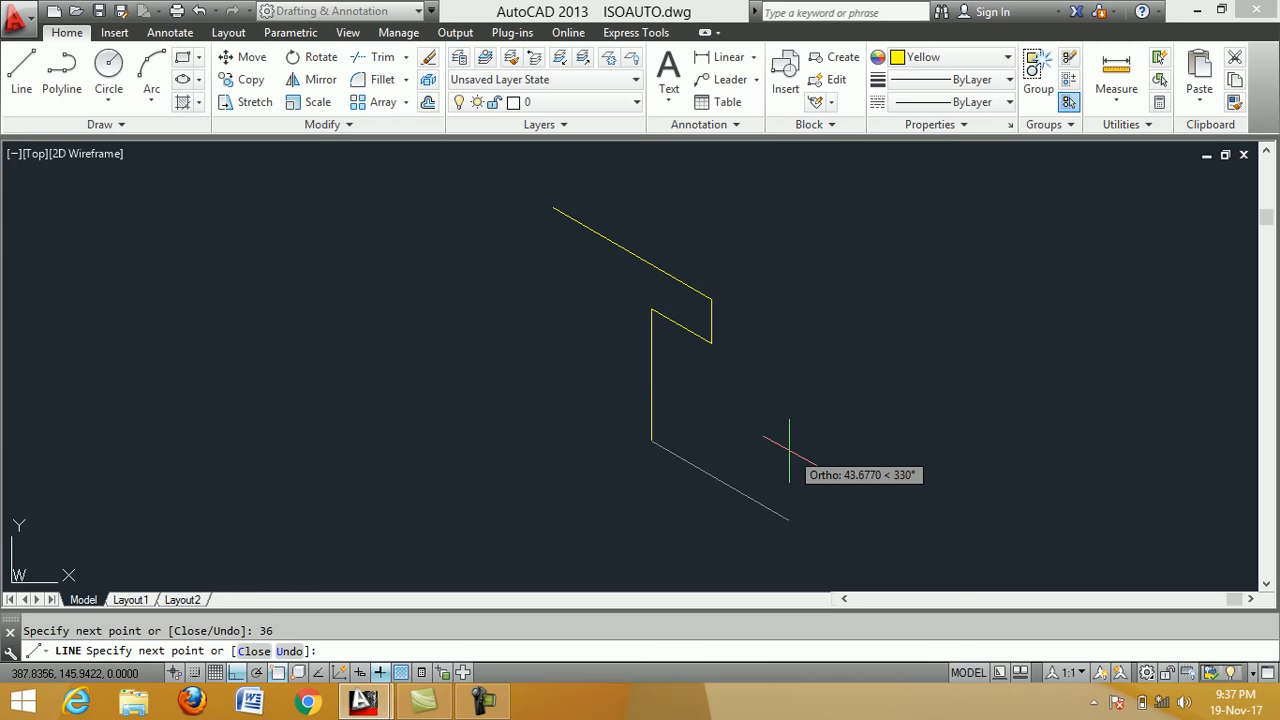
key("Return")
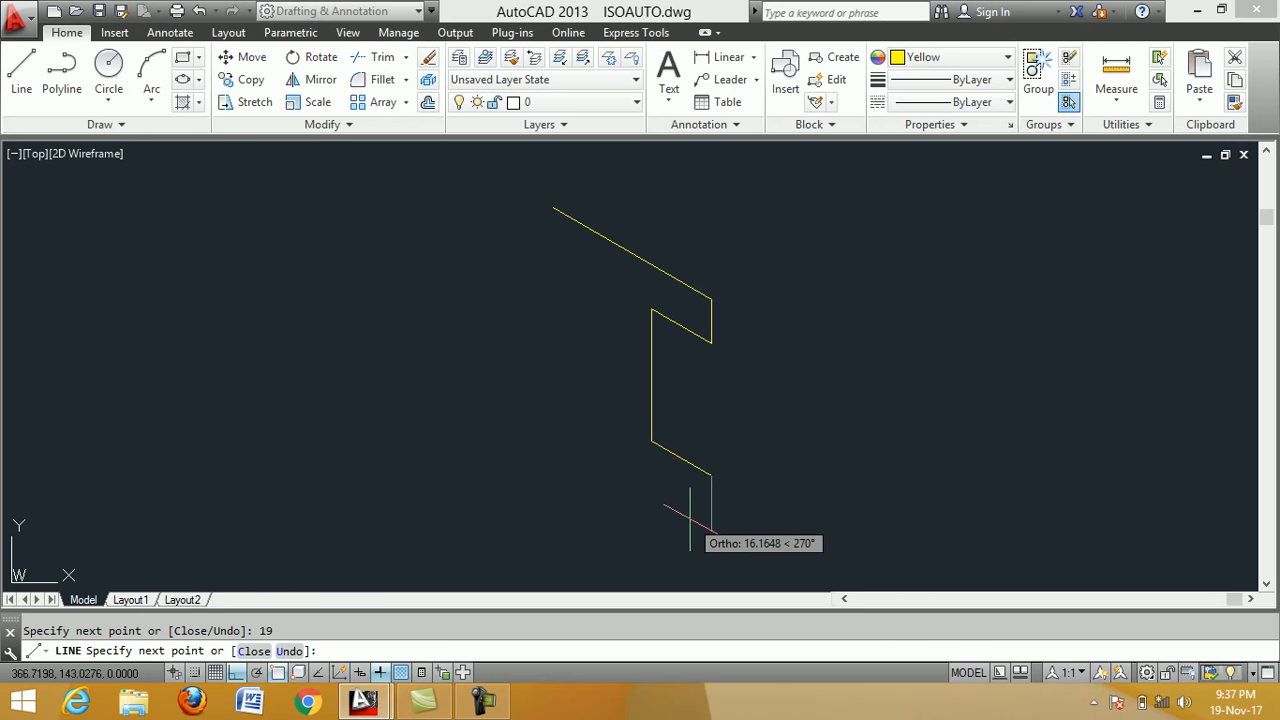
type("12")
key("Return")
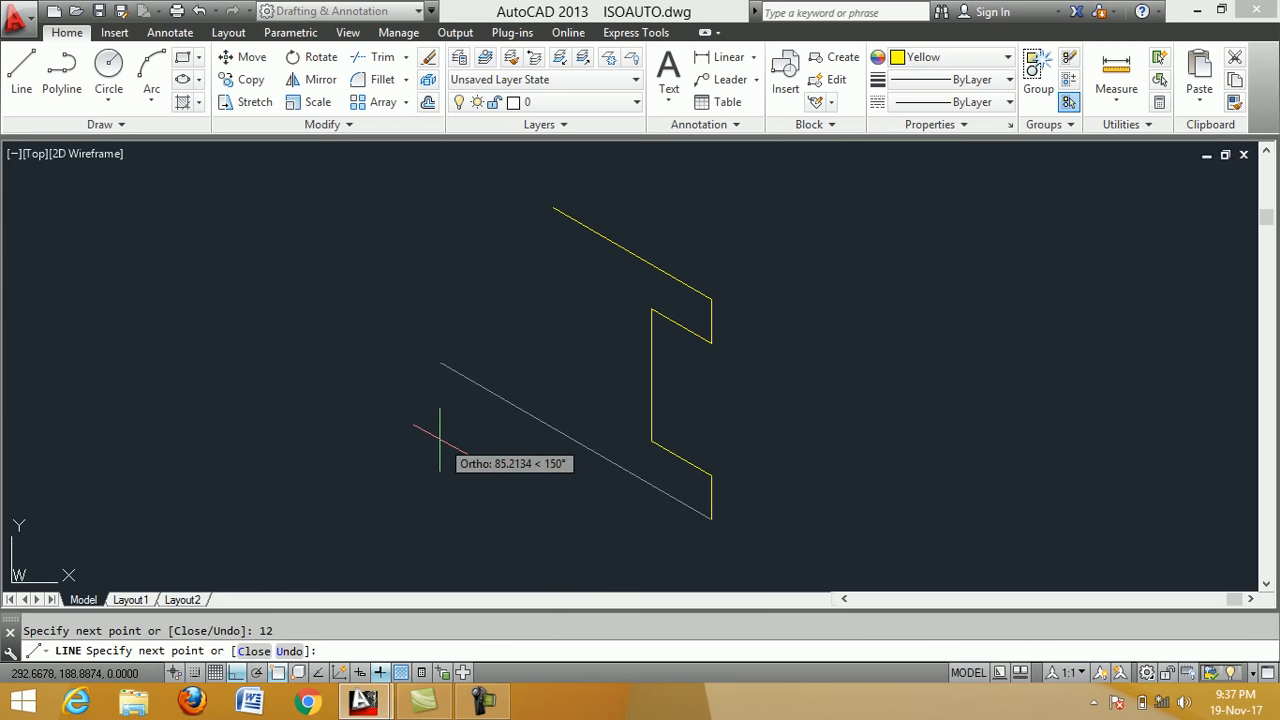
Draw the I-profile's bottom edge 50 units at 150°, followed by lines of 12 up, 19 at 330° and 36 up.
key("Return")
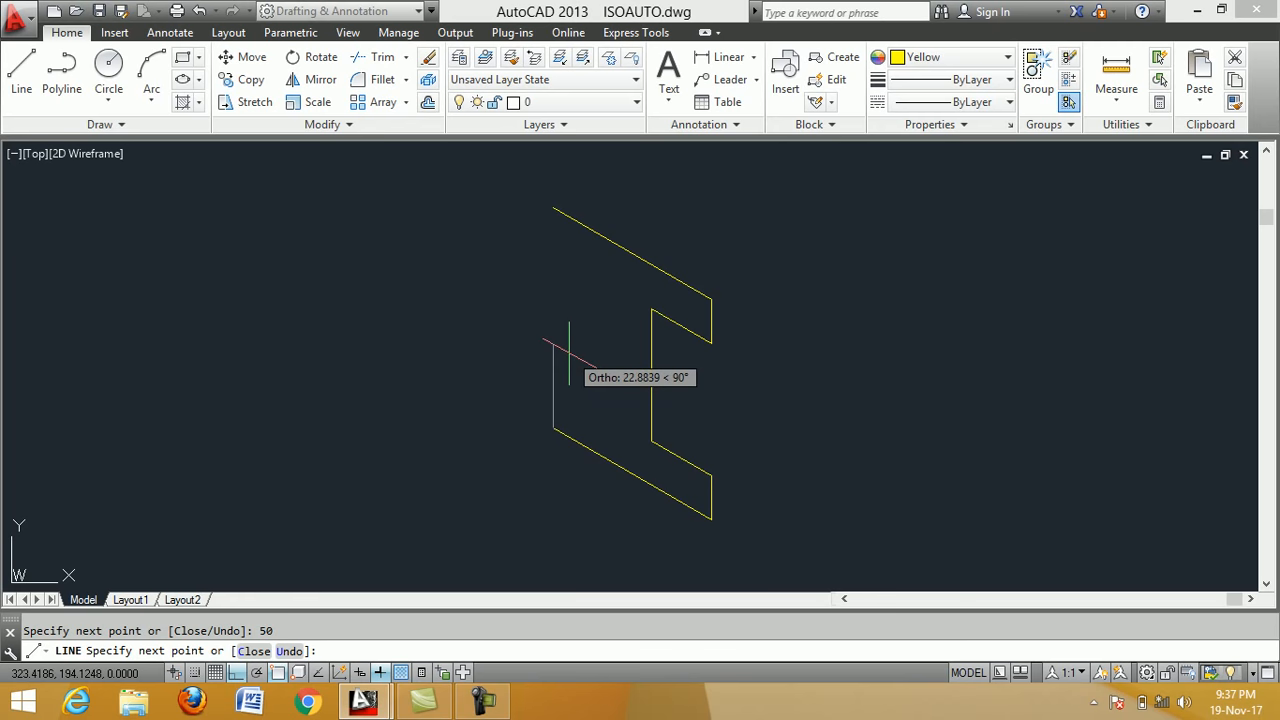
key("Return")
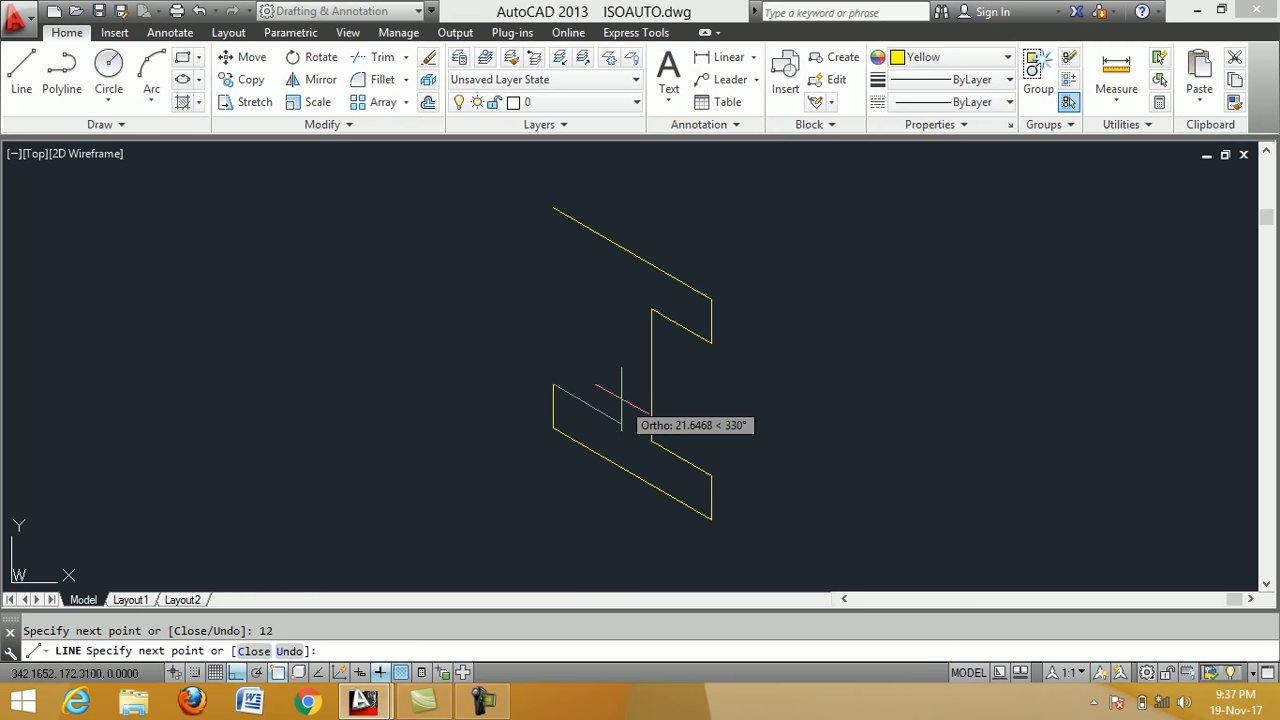
type("19")
key("Return")
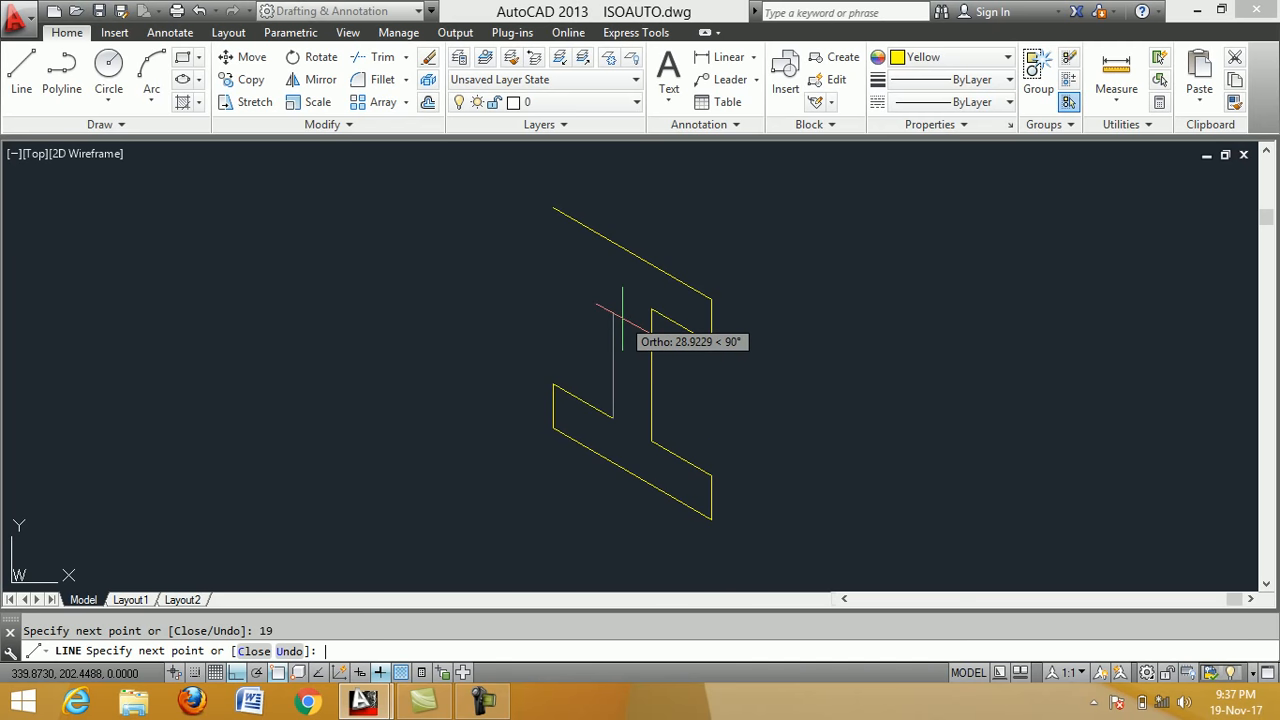
type("36")
key("Return")
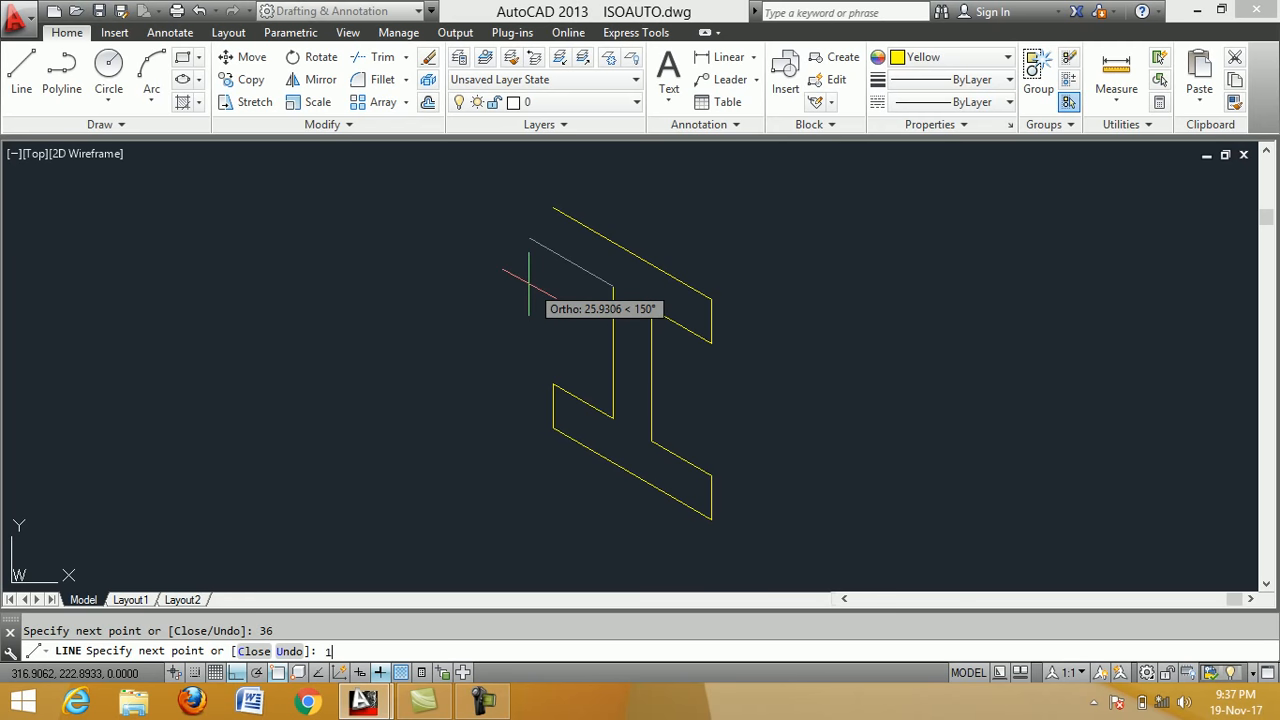
Draw the upper flange's left underside 19 units at 150°, close the I-profile at its start point and end the line.
key("Return")
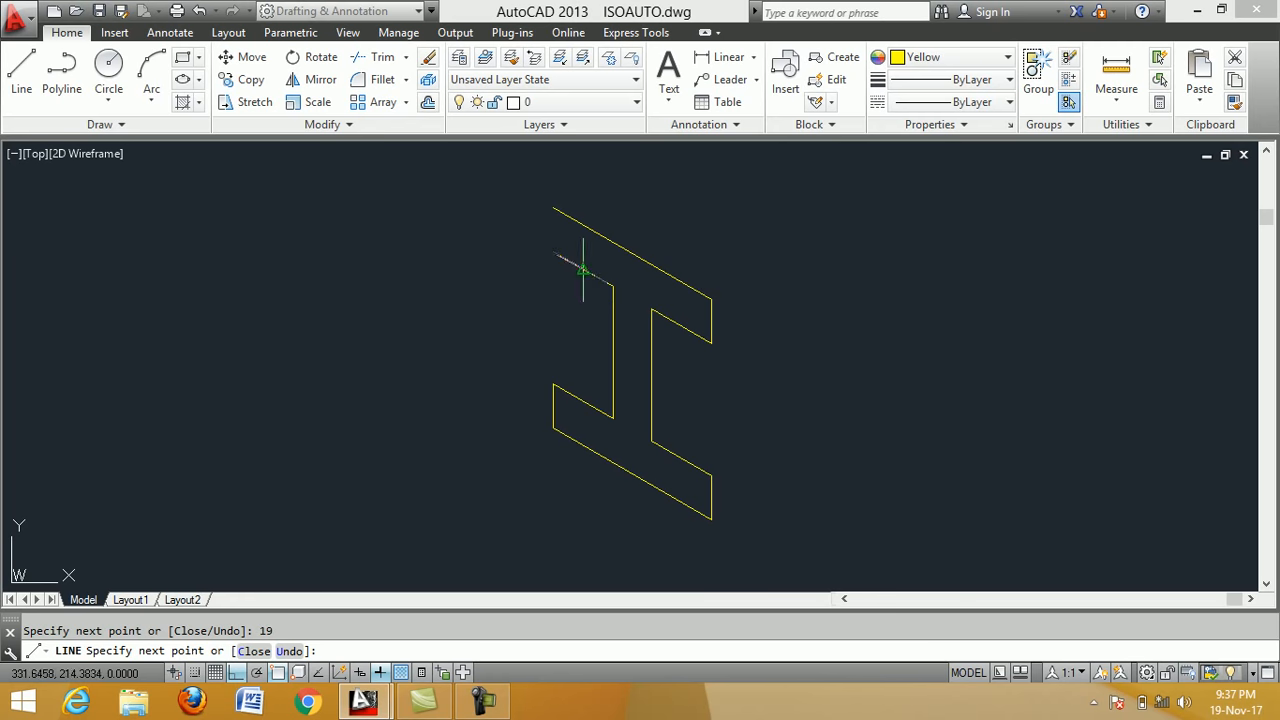
left_click(553, 206)
key("Return")
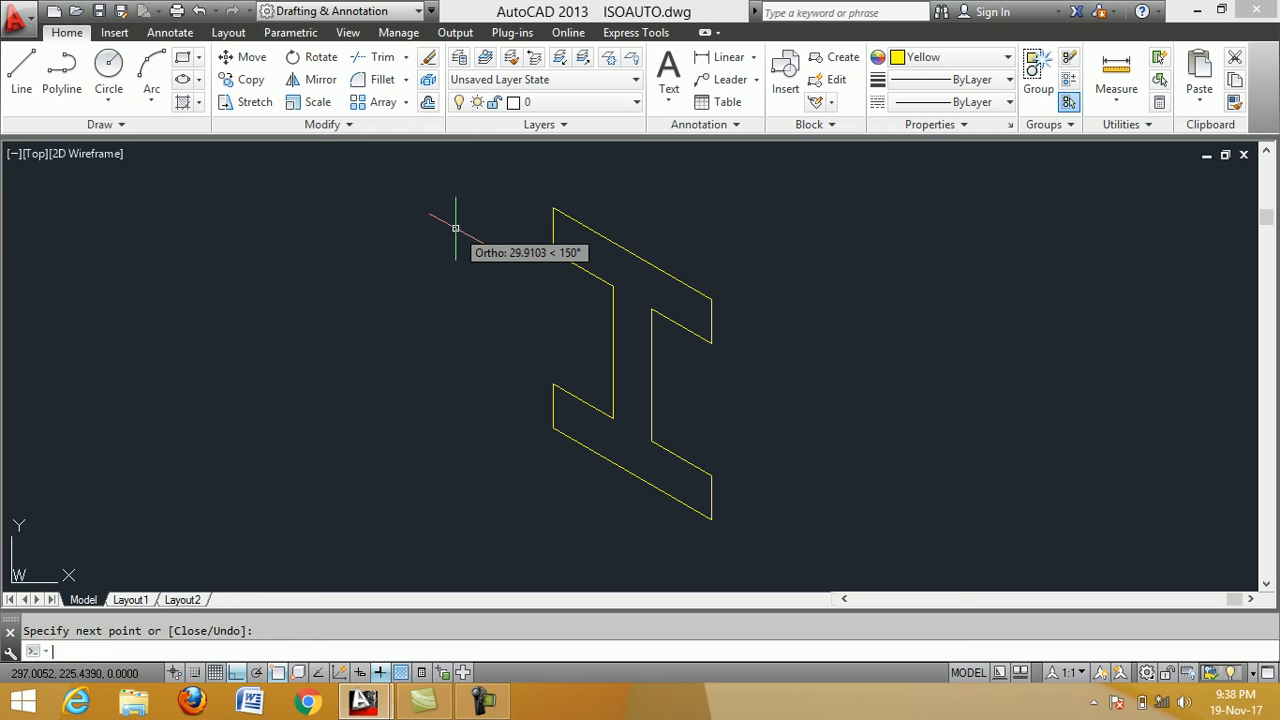
scroll(640, 200, "down", 1)
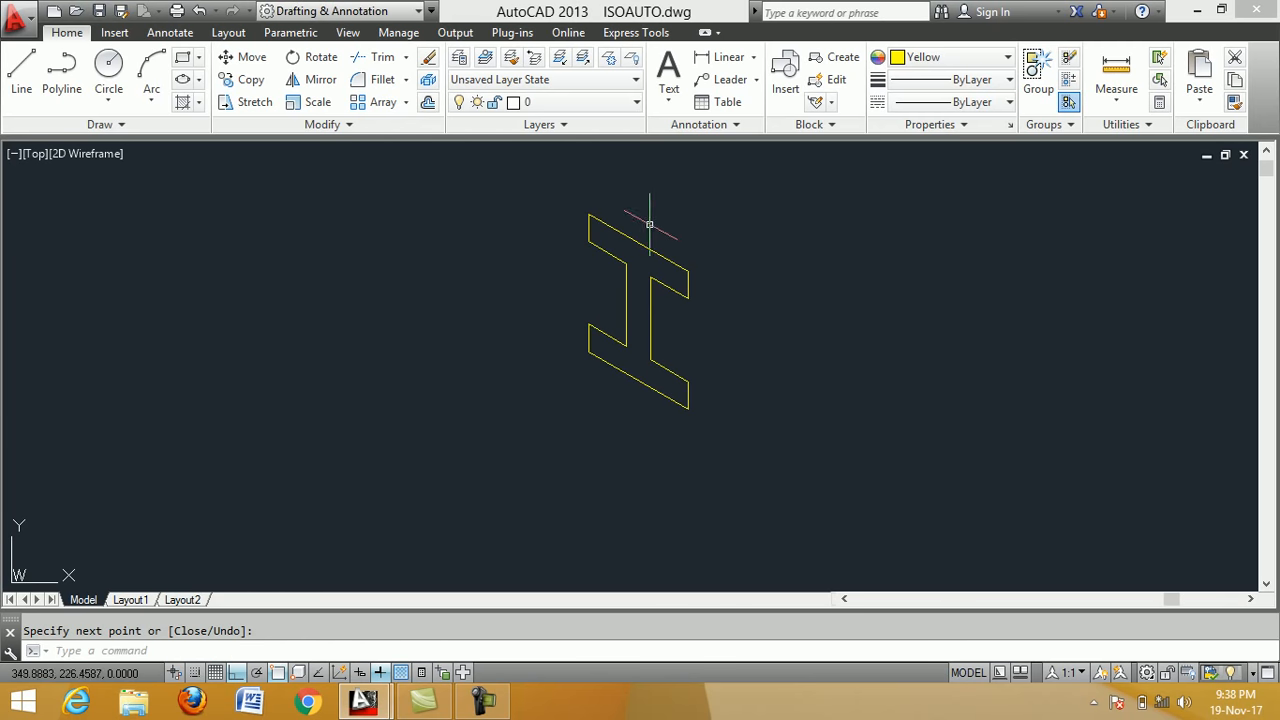
scroll(648, 196, "up", 1)
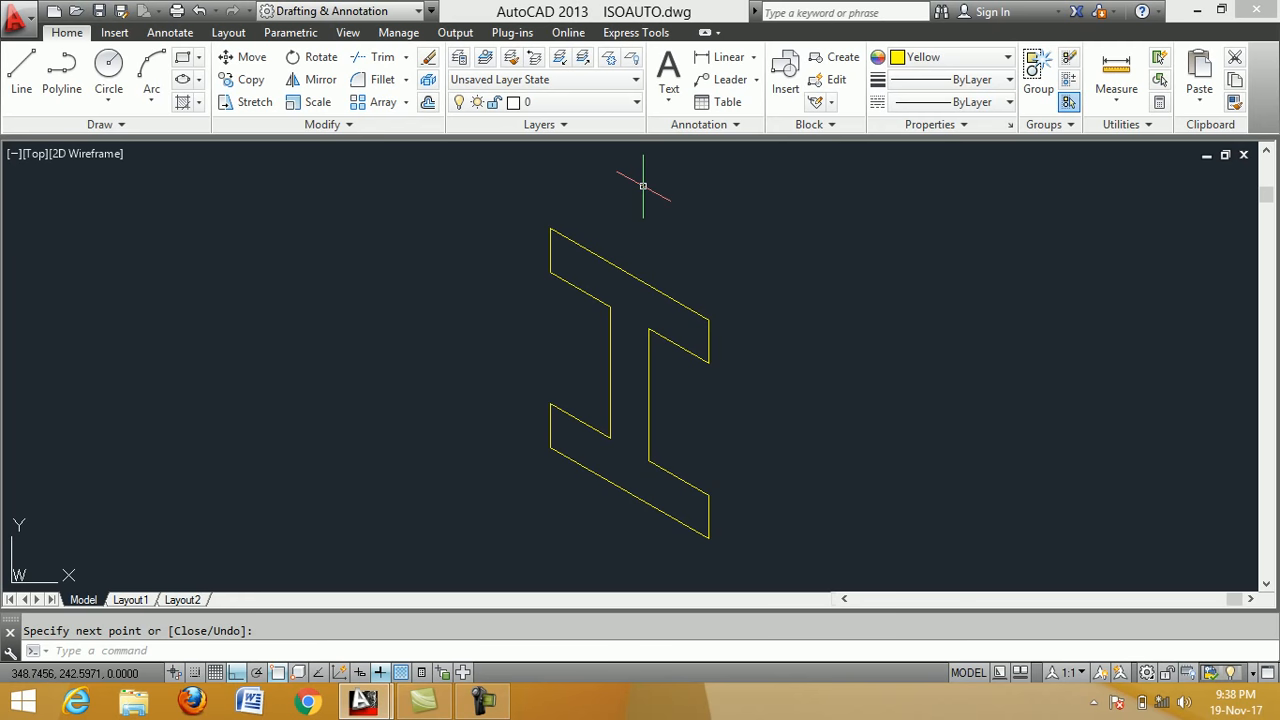
Switch to the top isoplane and start the upper flange's top face with a 75-unit line at 30° from the I-profile's upper-left corner.
key("F5")
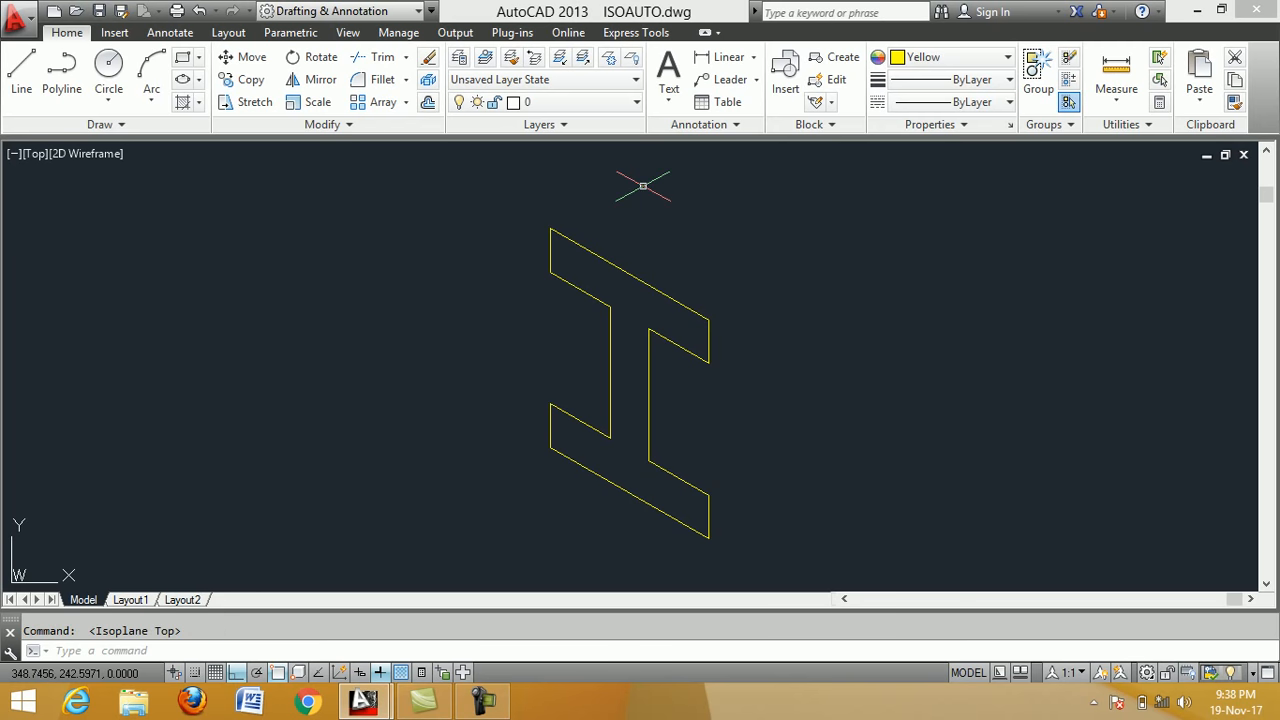
scroll(590, 255, "down", 4)
scroll(625, 275, "up", 4)
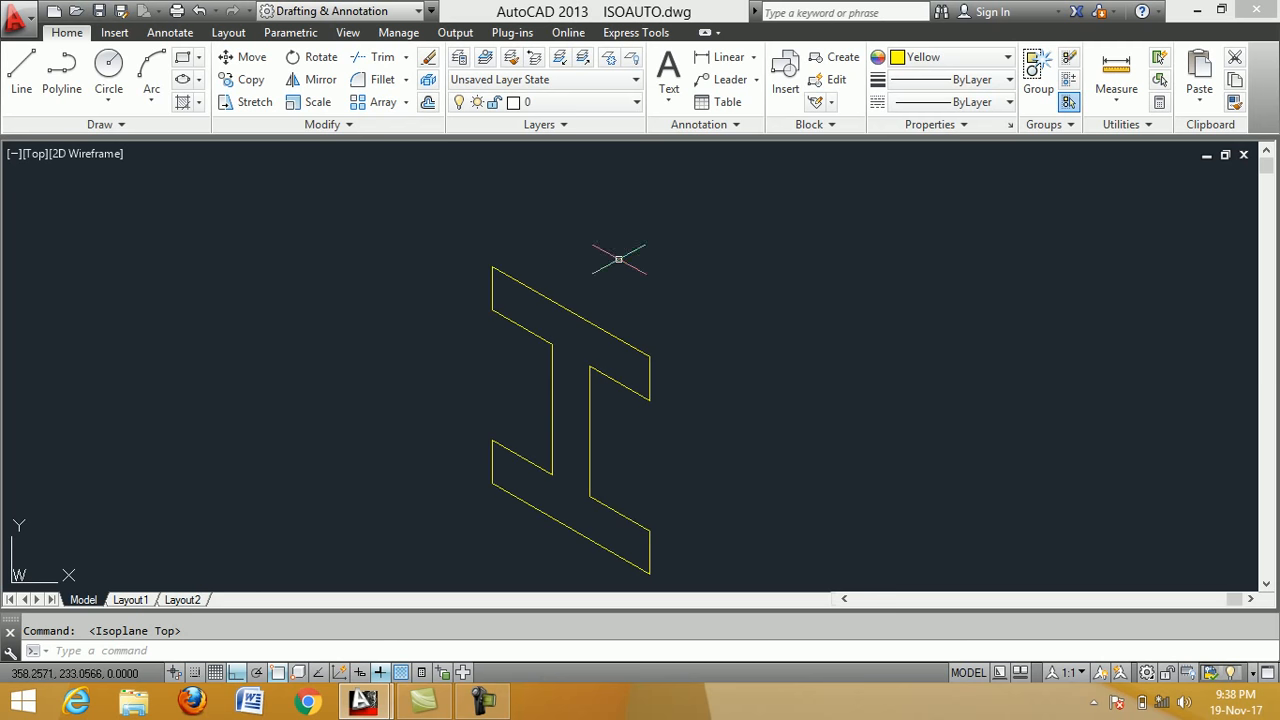
left_click(36, 70)
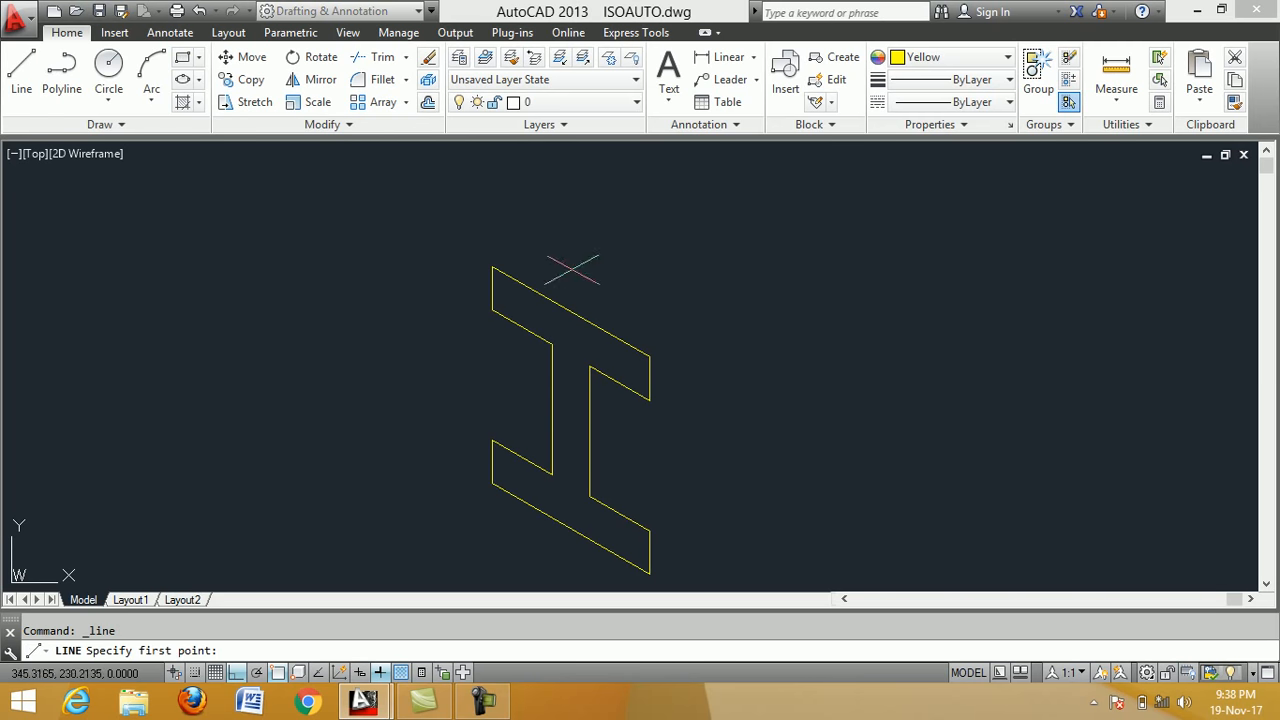
left_click(492, 267)
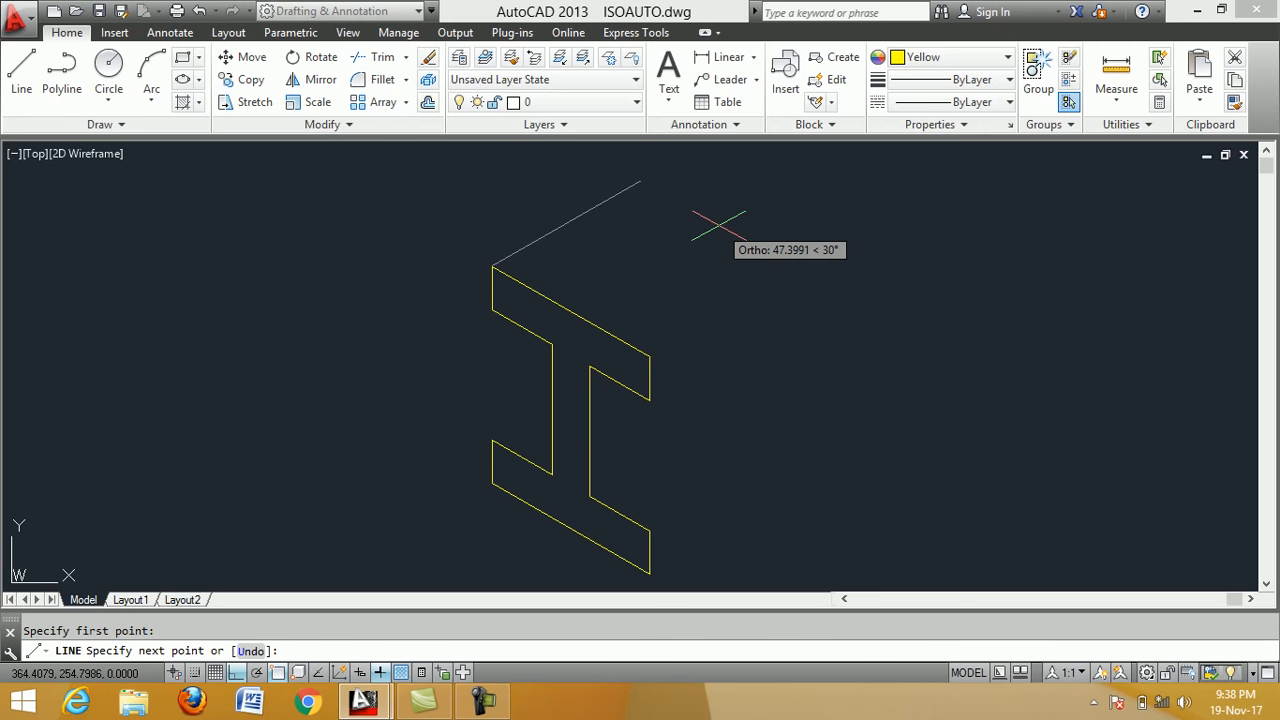
type("7")
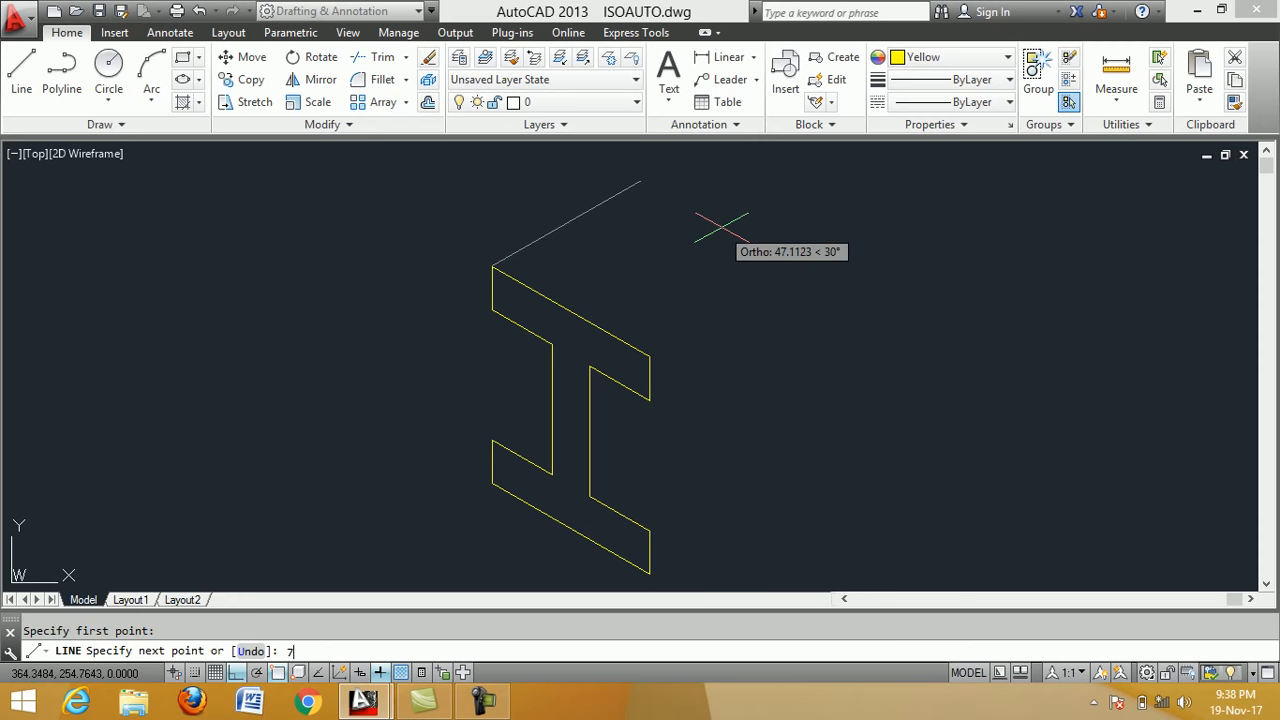
type("5")
key("Return")
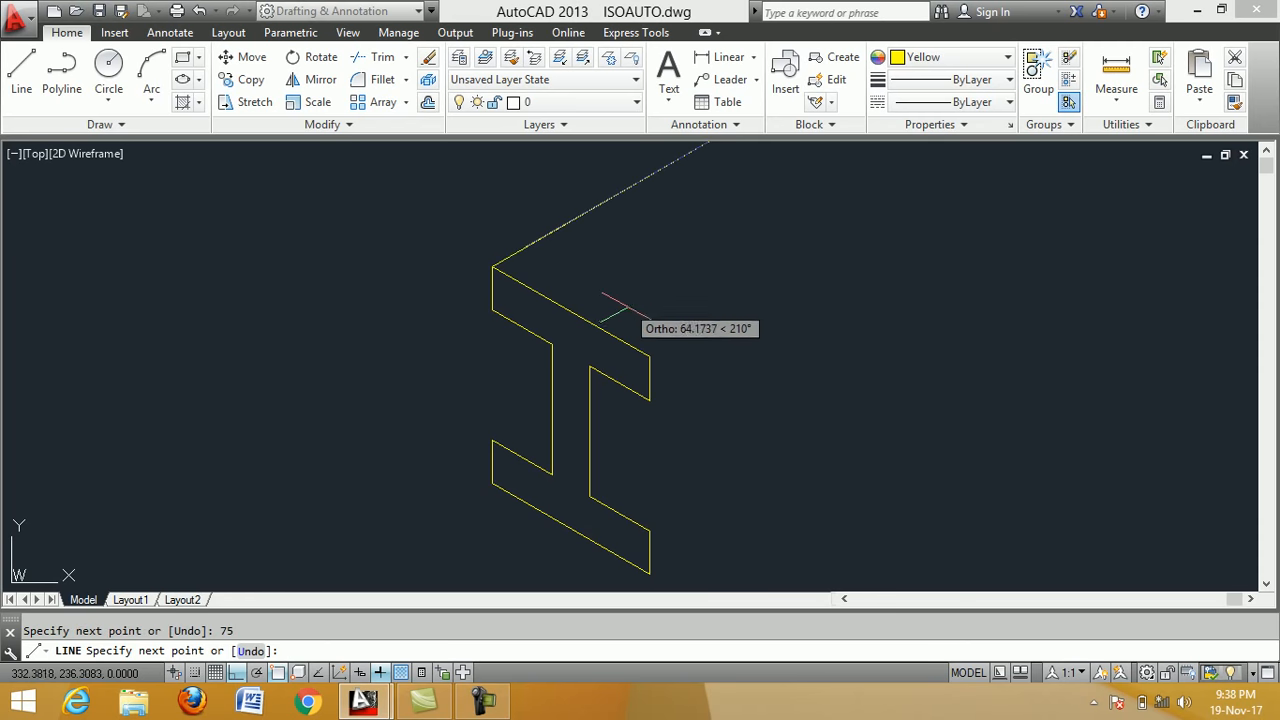
Complete the upper flange's top face with a 50-unit back edge at 330° and a line back to the profile's upper-right corner.
scroll(634, 317, "down", 2)
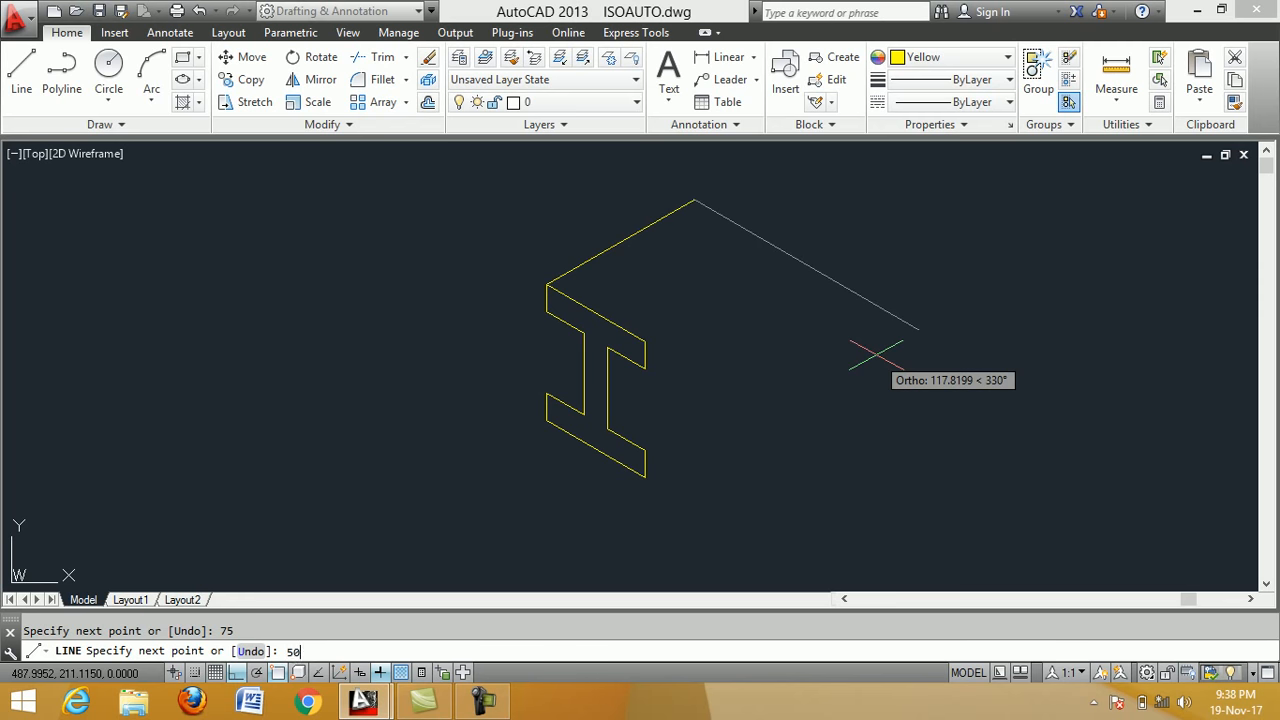
type("50")
key("Return")
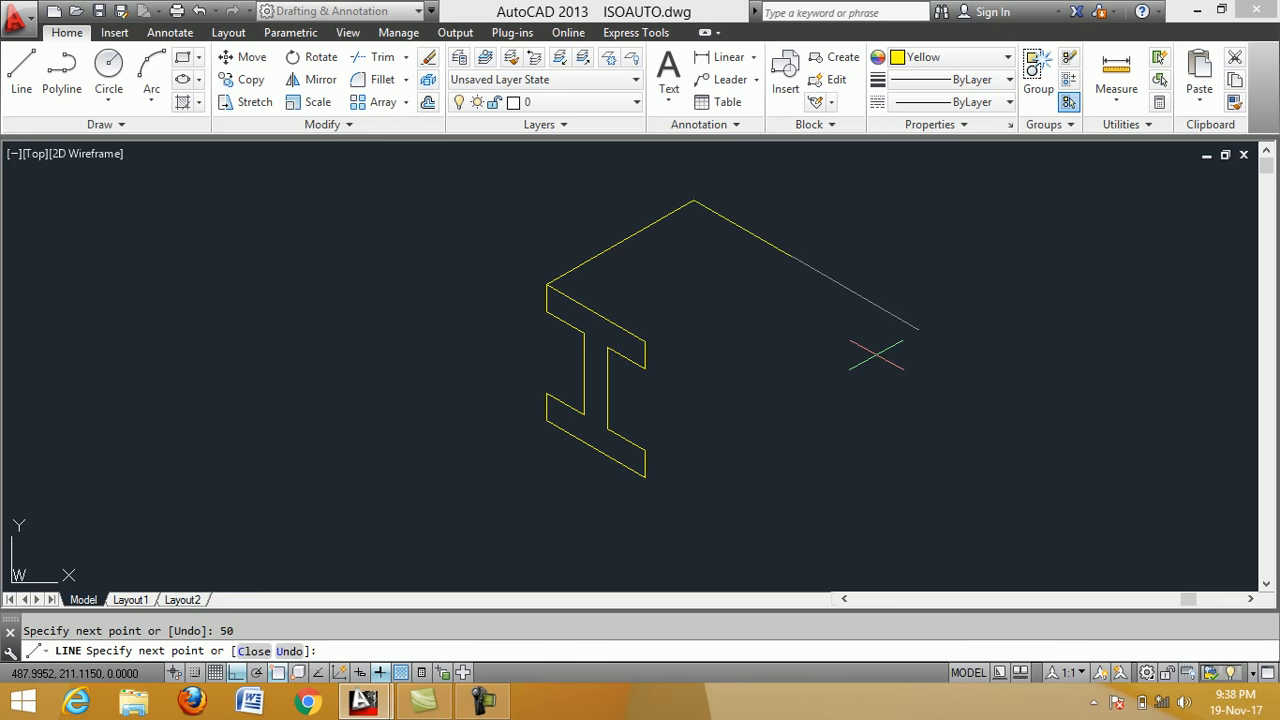
left_click(645, 342)
key("Return")
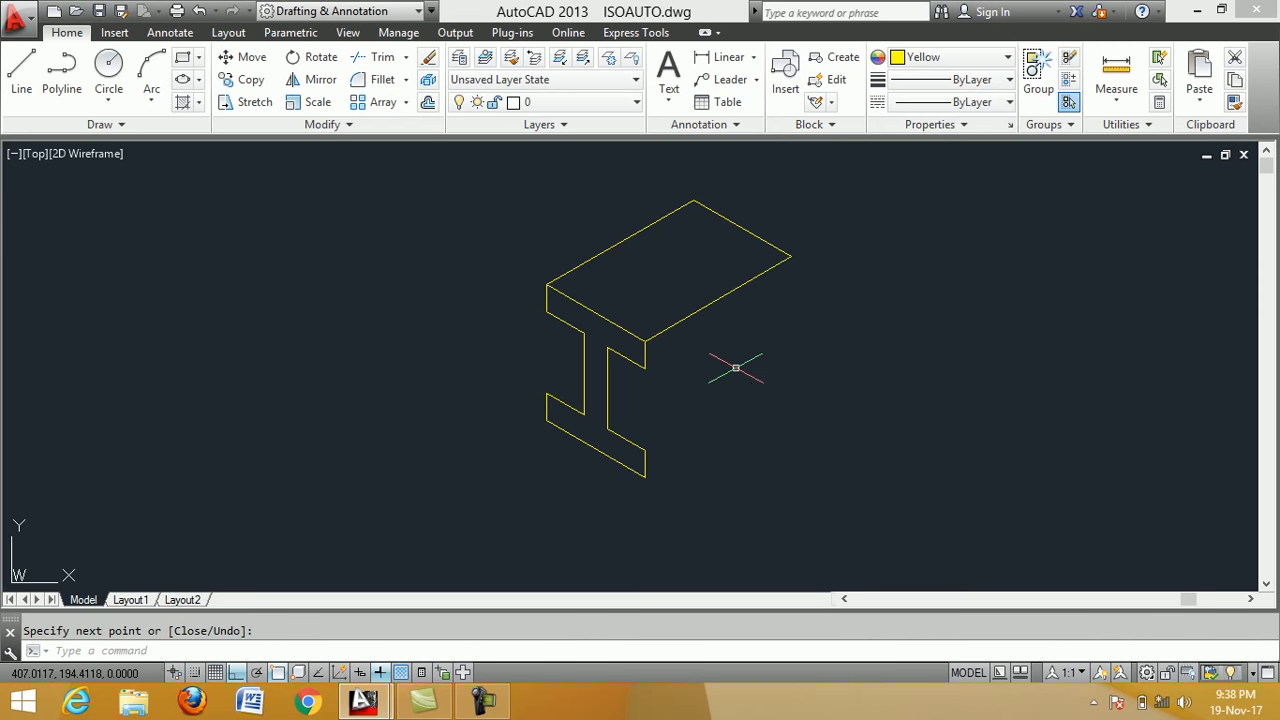
Outline the lower flange's right top surface from the web's base: 75 units at 30°, 19 at 330°, back to the front flange corner.
left_click(21, 72)
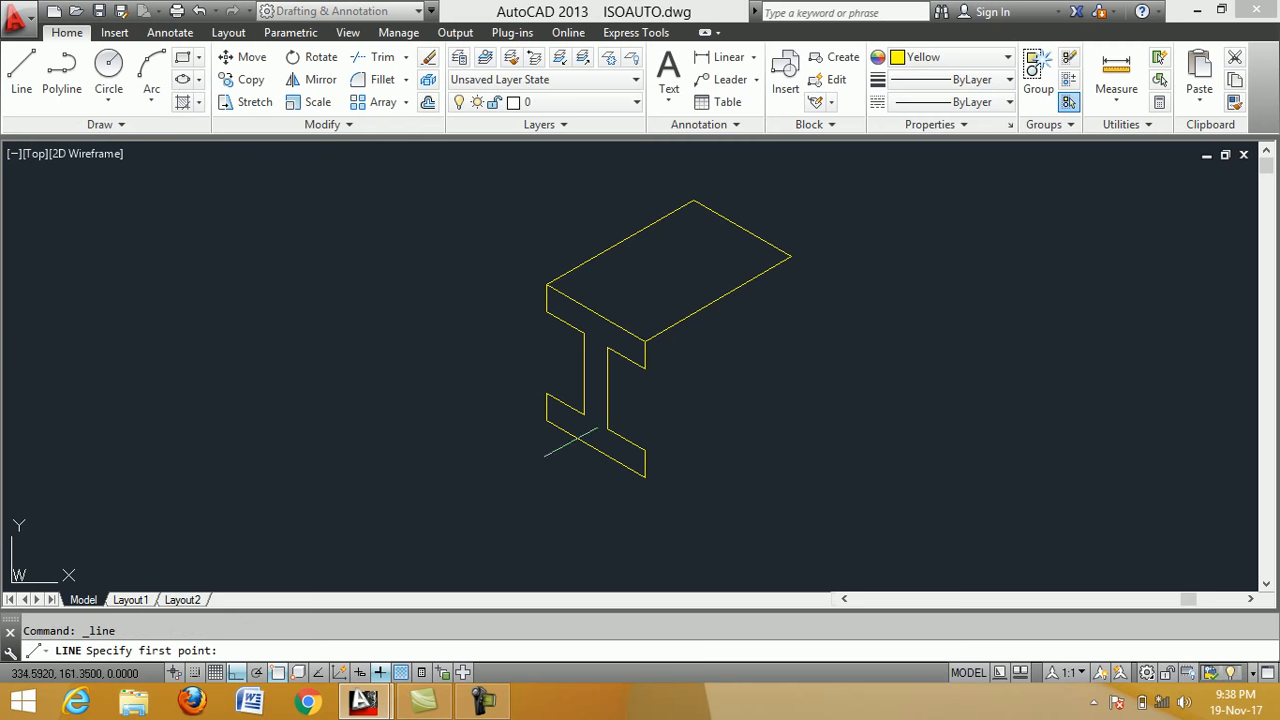
left_click(607, 427)
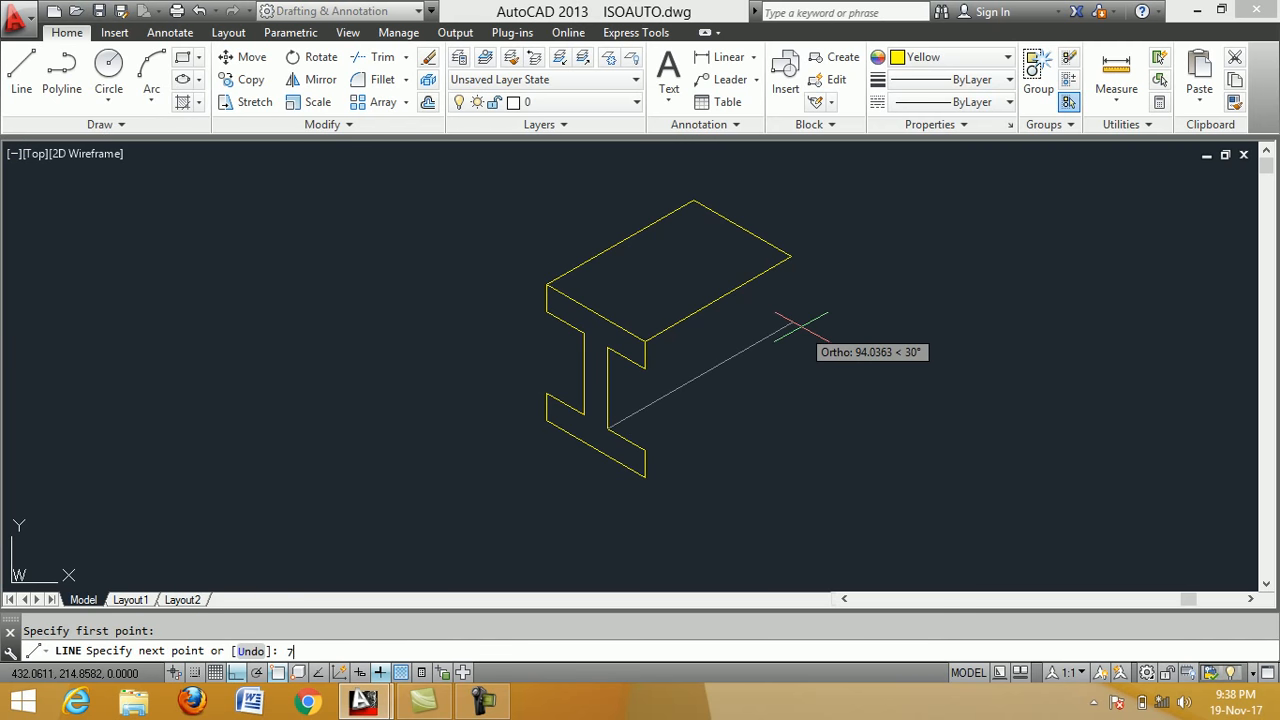
key("Return")
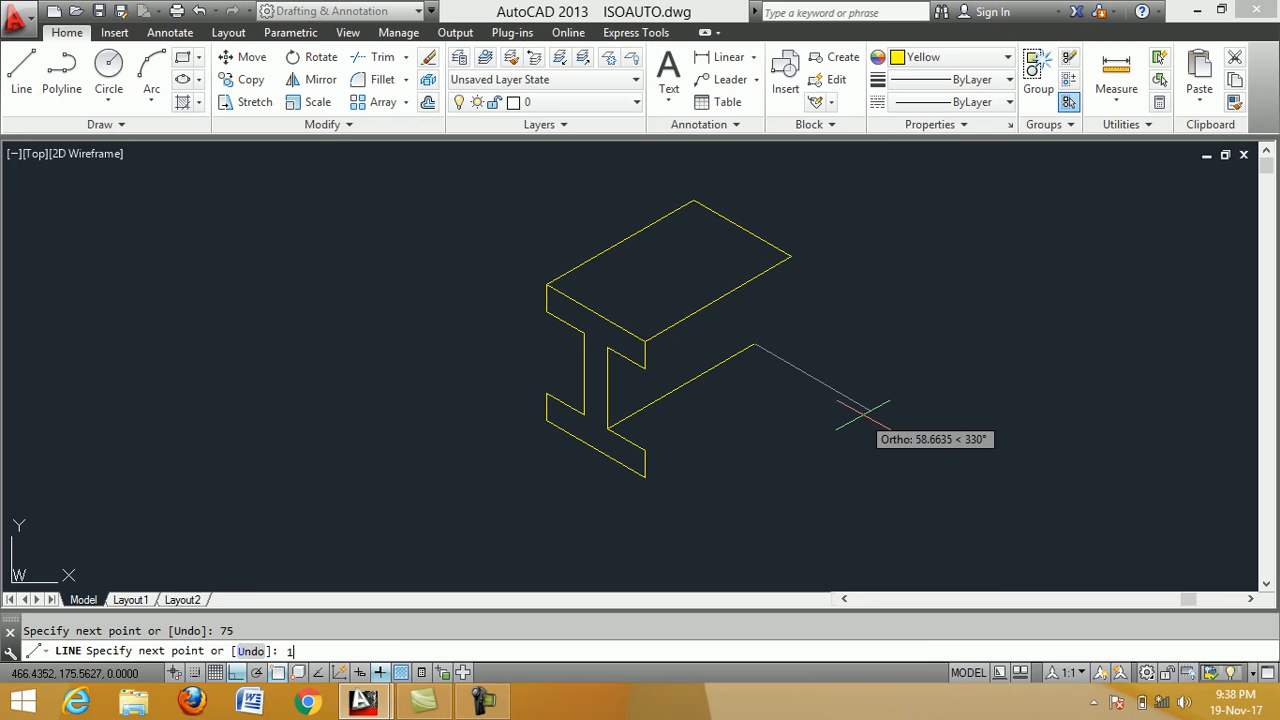
key("Return")
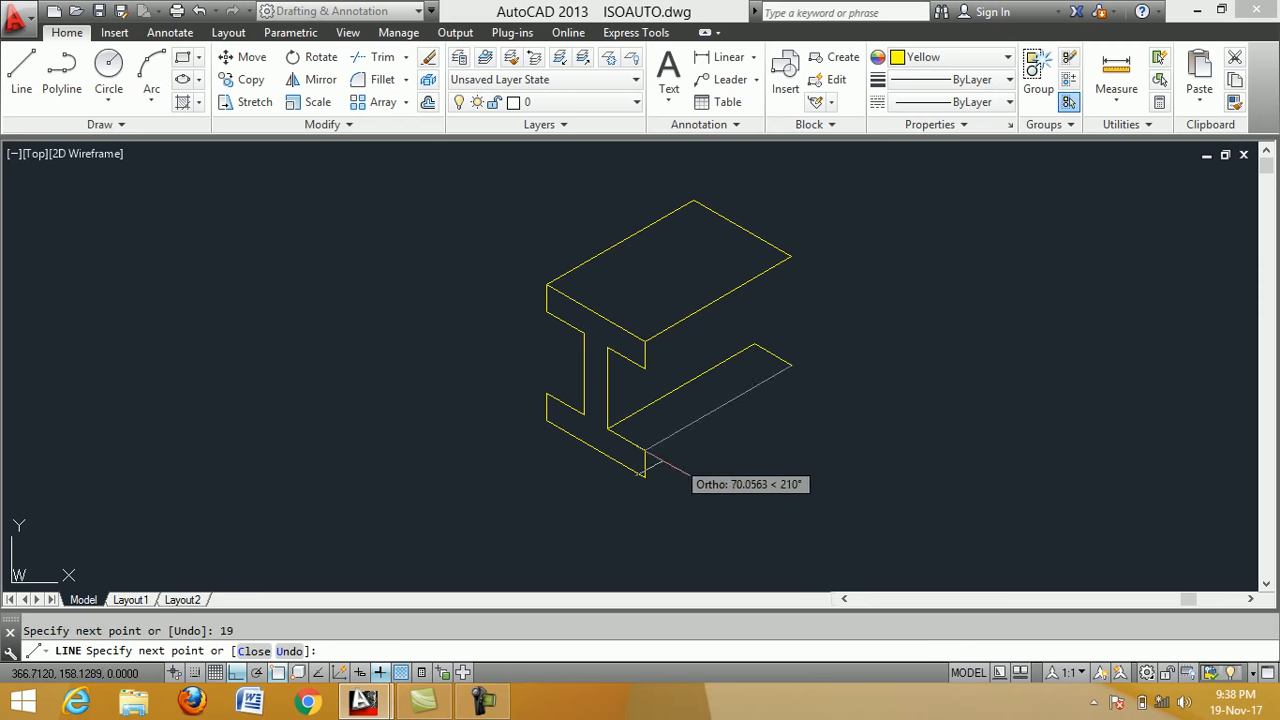
left_click(644, 452)
right_click(727, 457)
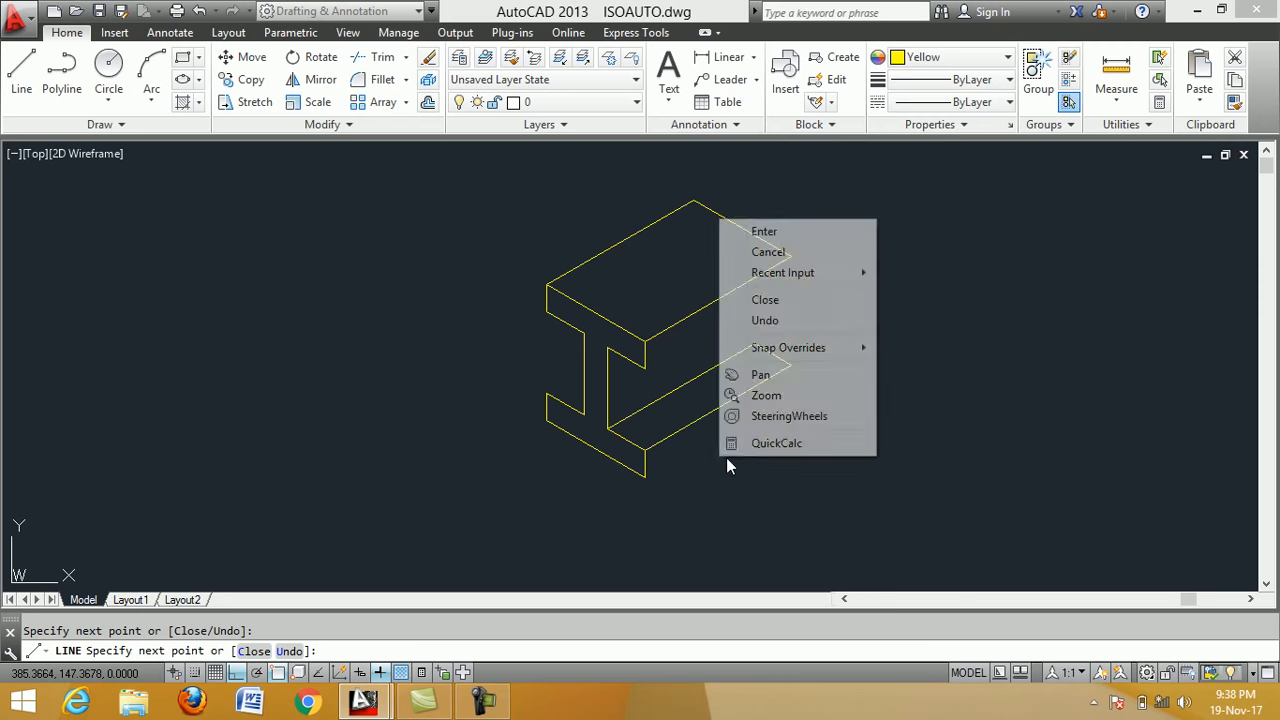
left_click(764, 234)
Draw a line at 30° from the lower flange's upper-left corner to a point just past the web's left edge.
left_click(24, 64)
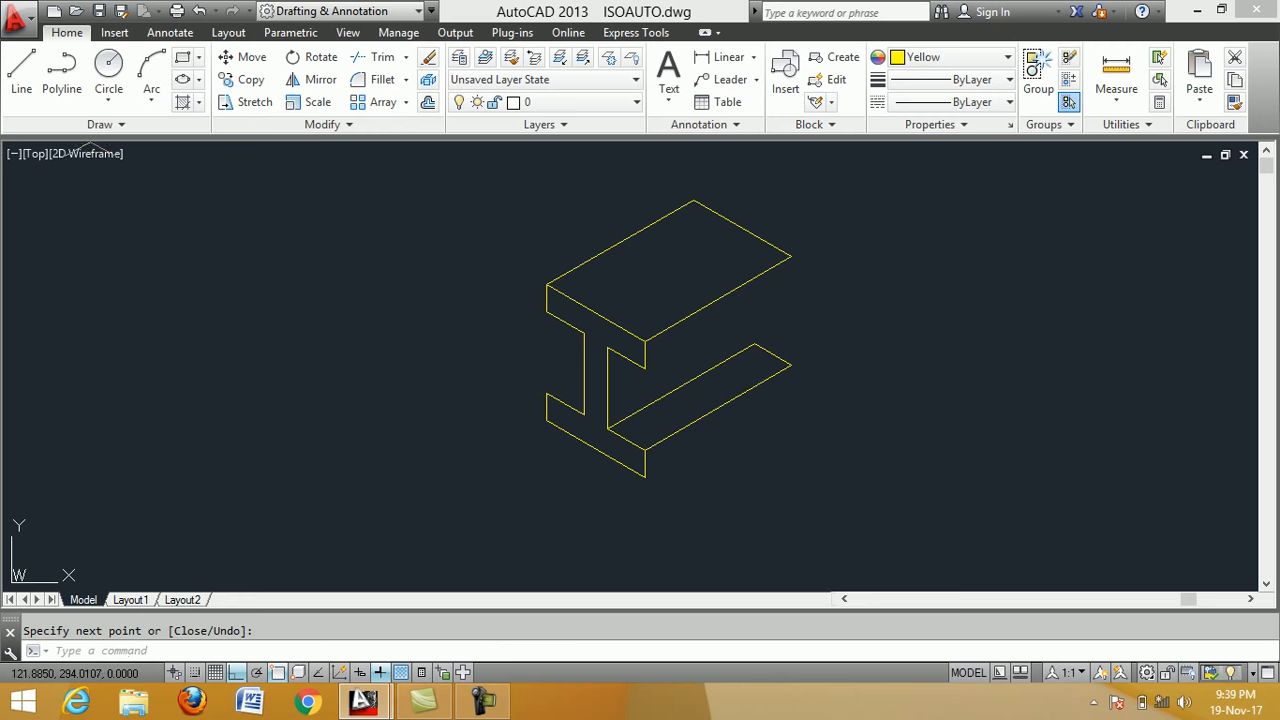
left_click(547, 394)
scroll(546, 380, "up", 2)
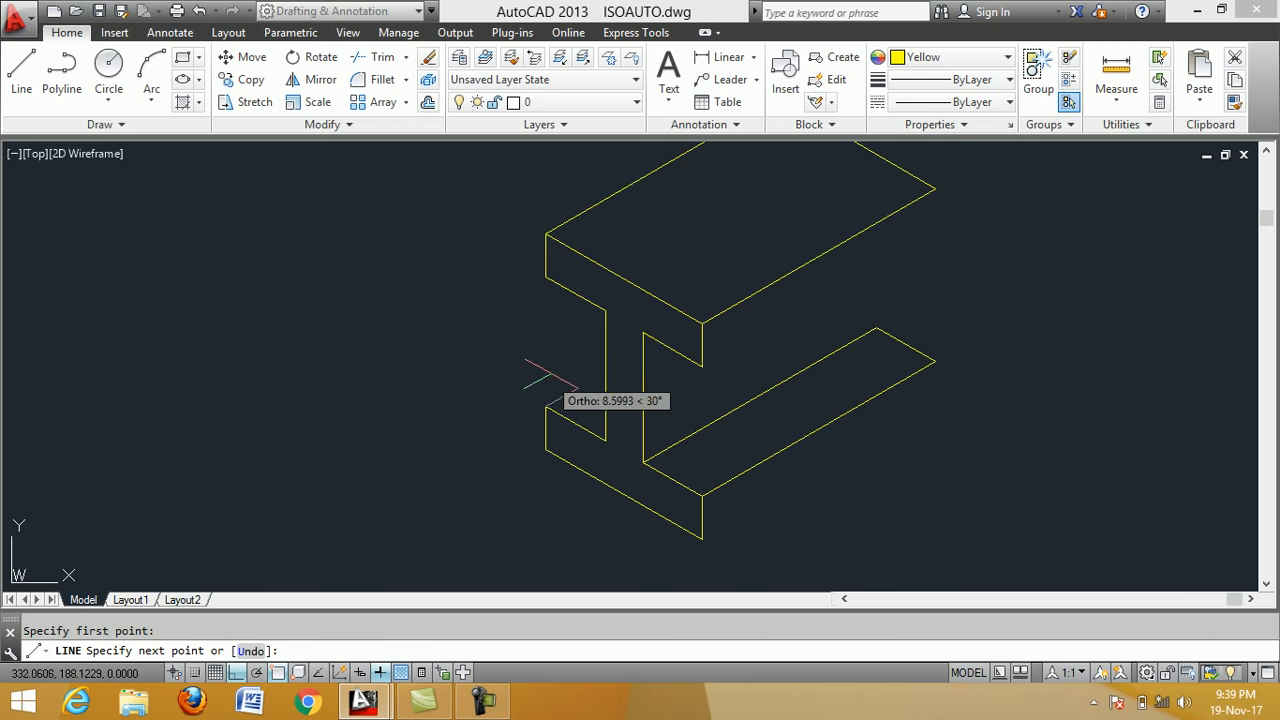
left_click(608, 378)
right_click(626, 400)
left_click(660, 408)
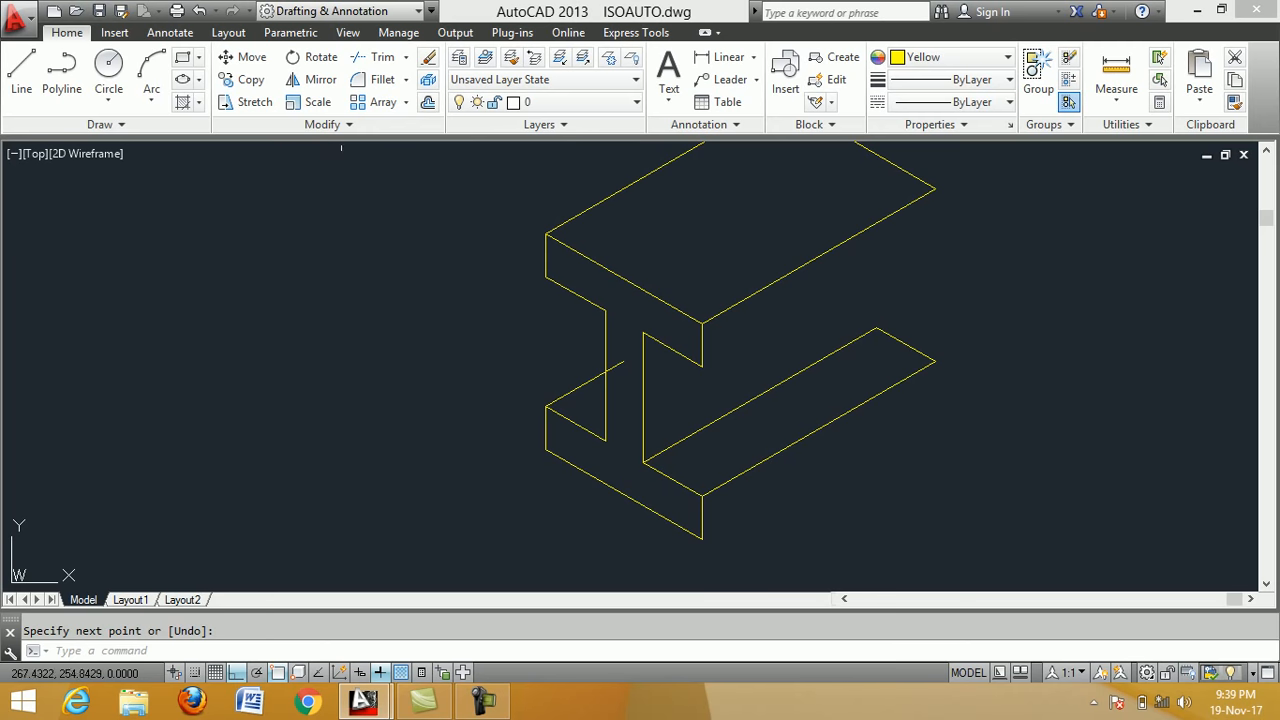
Trim the end of the lower flange's left depth line that crosses the web, using the web's left edge as cutting edge.
left_click(376, 57)
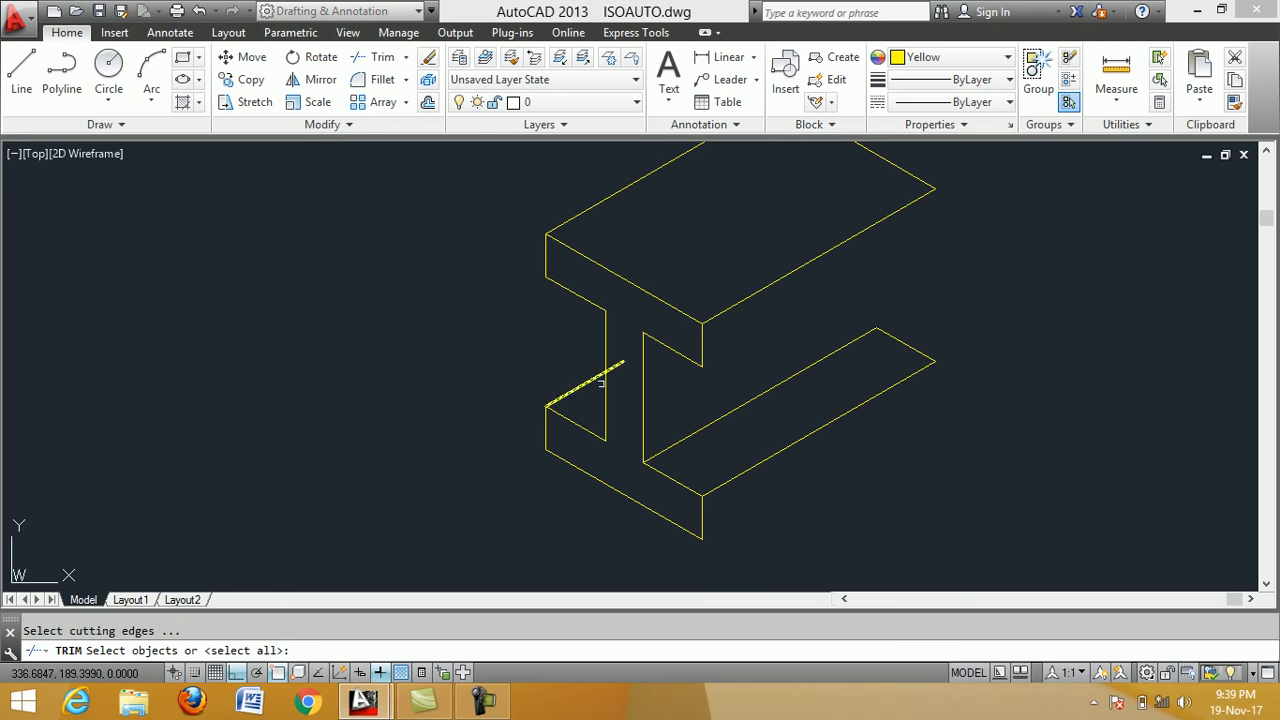
left_click(605, 395)
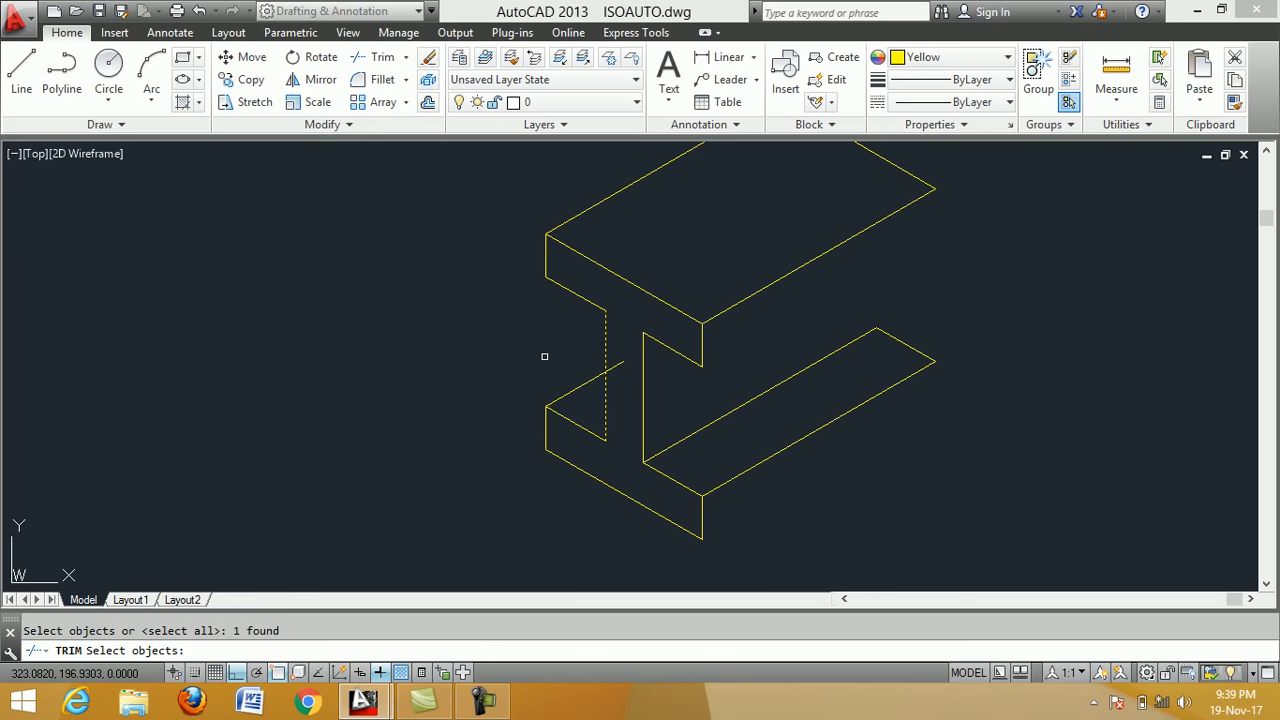
key("Return")
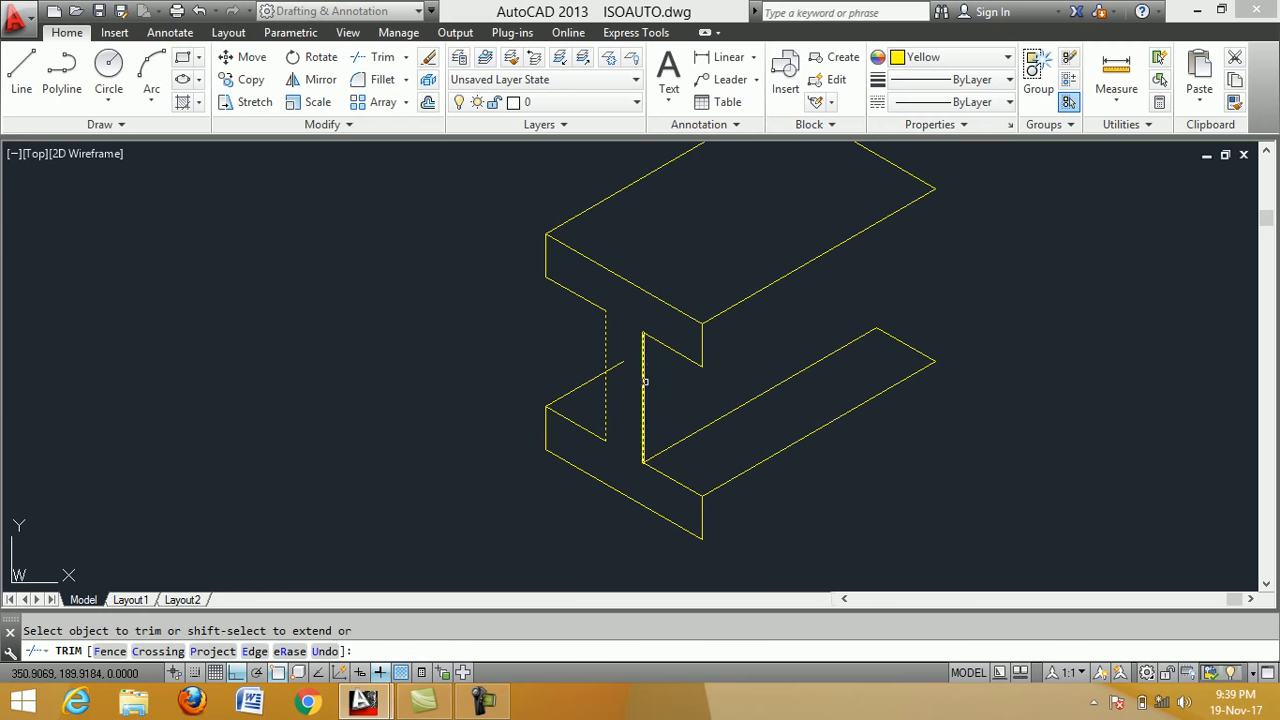
left_click(616, 366)
right_click(621, 348)
left_click(640, 364)
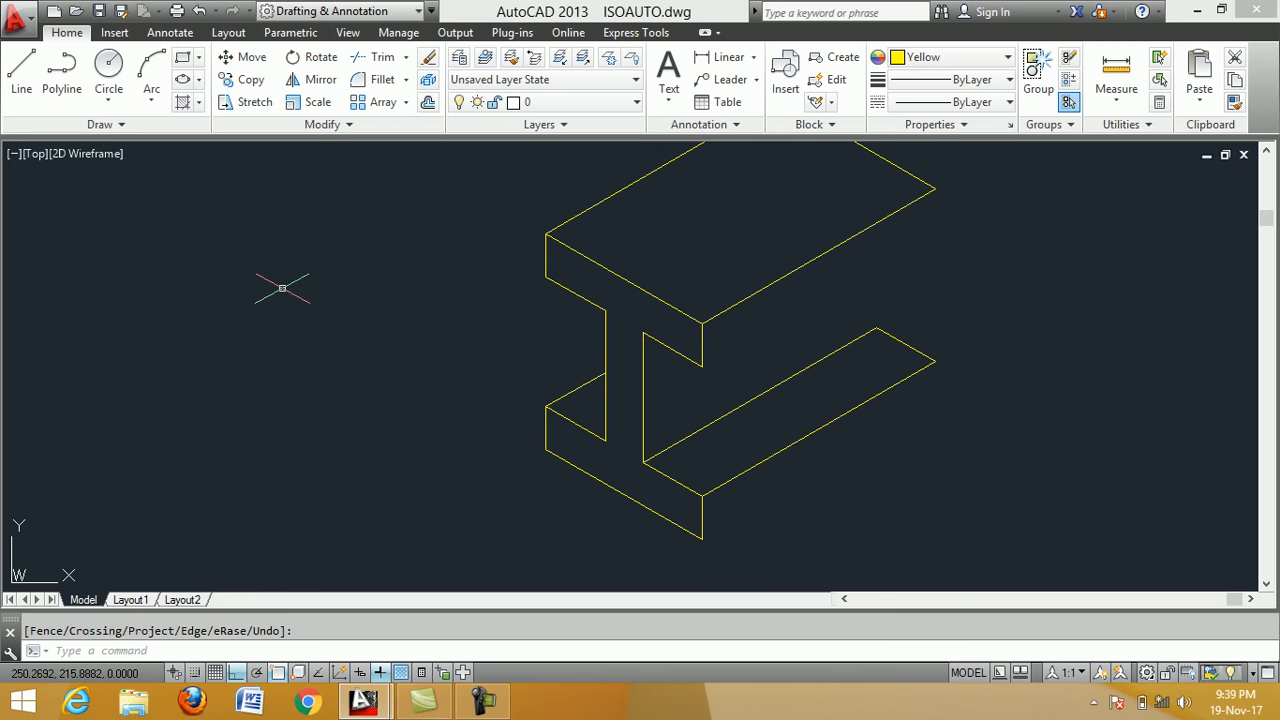
On the right isoplane, draw the lower flange's bottom edge 75 units at 30° and join it vertically to the flange's upper back corner.
key("F5")
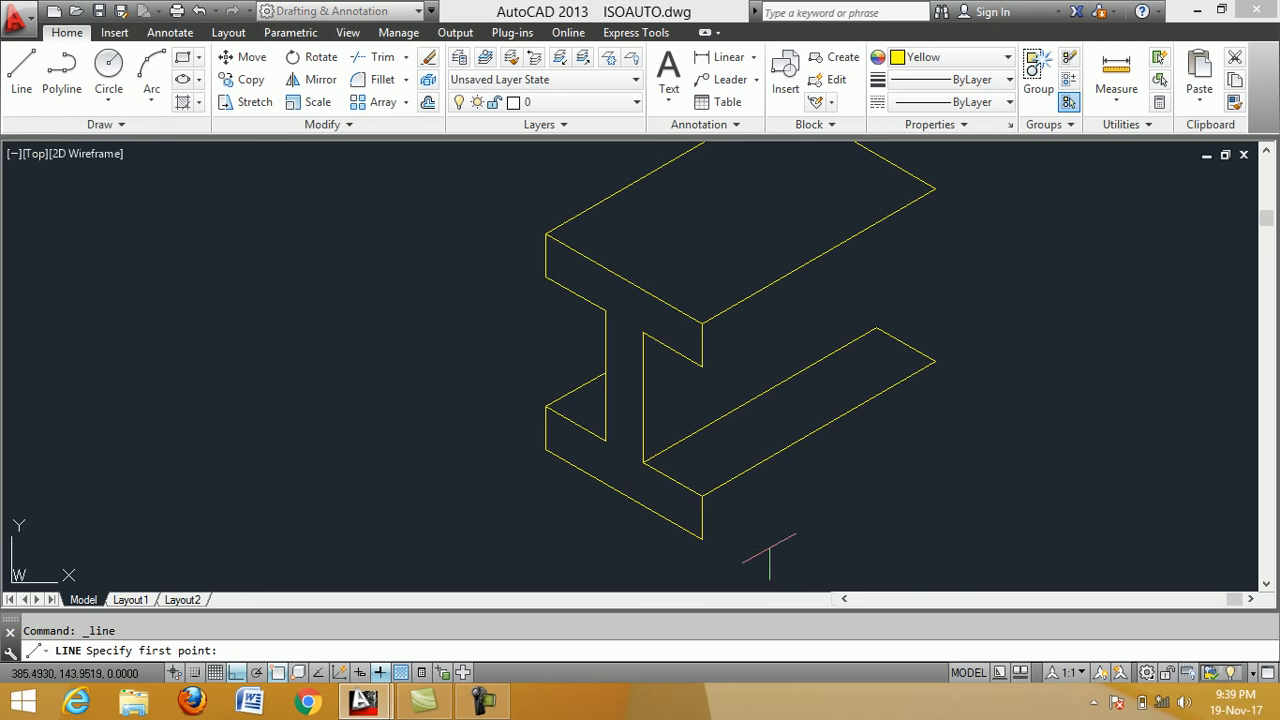
left_click(701, 540)
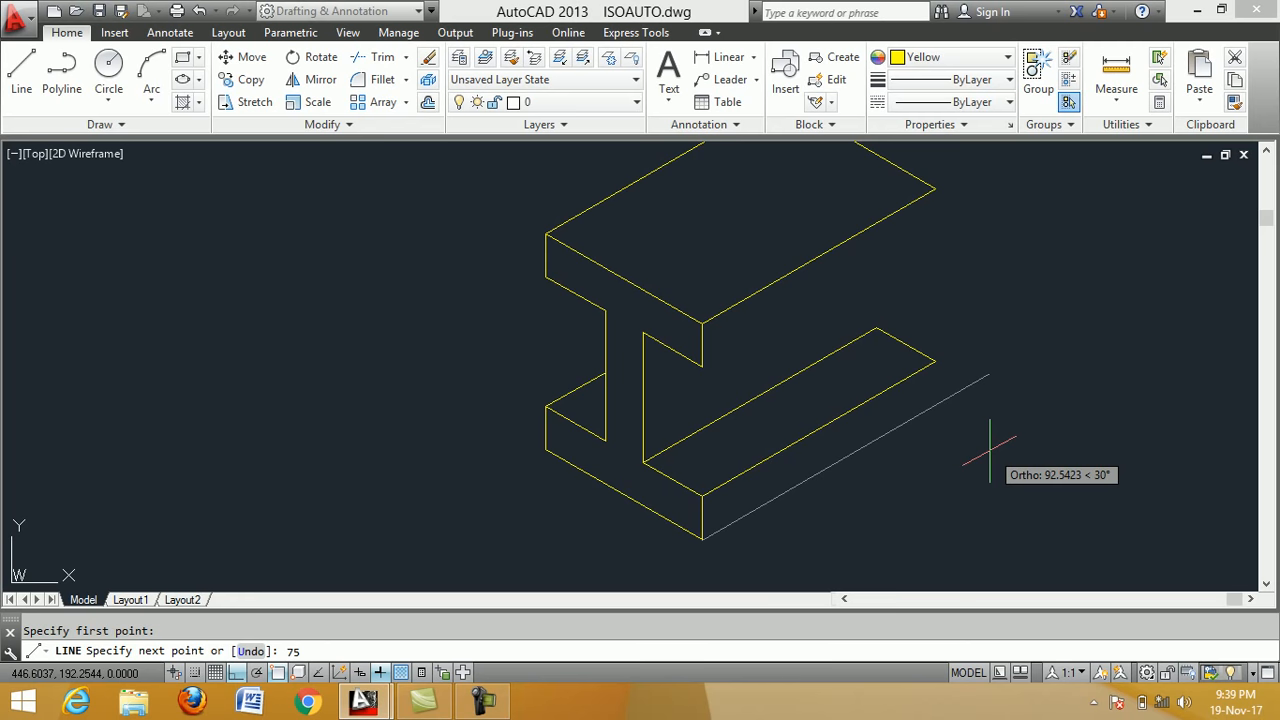
key("Return")
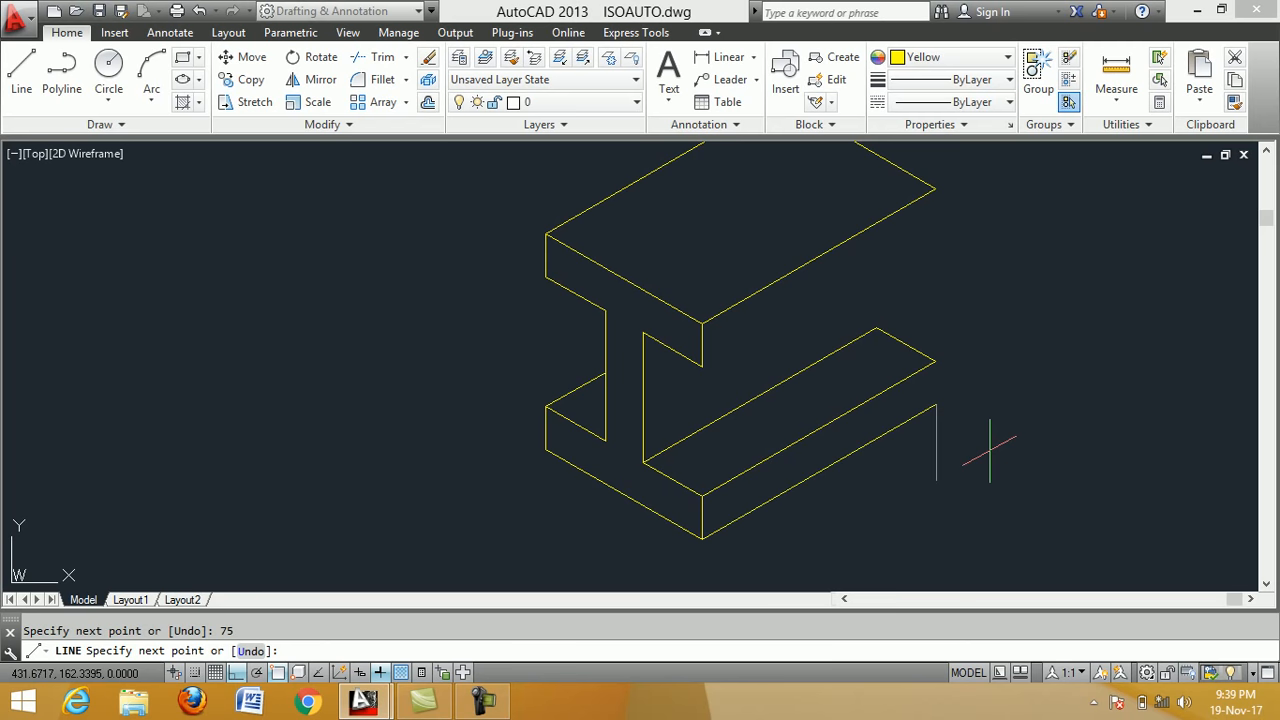
left_click(935, 360)
right_click(1025, 334)
left_click(1048, 344)
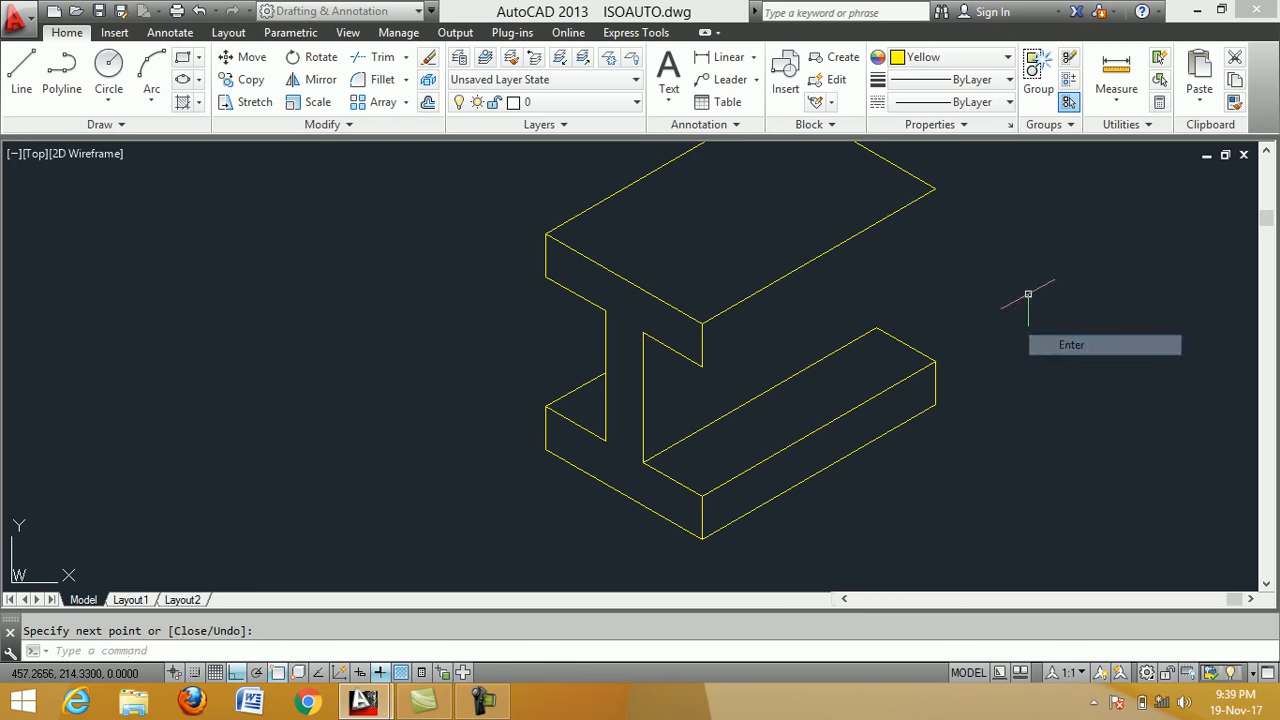
Draw the upper flange's lower right edge 75 units at 30° and connect it vertically to the top face's right corner.
right_click(1027, 275)
left_click(1043, 289)
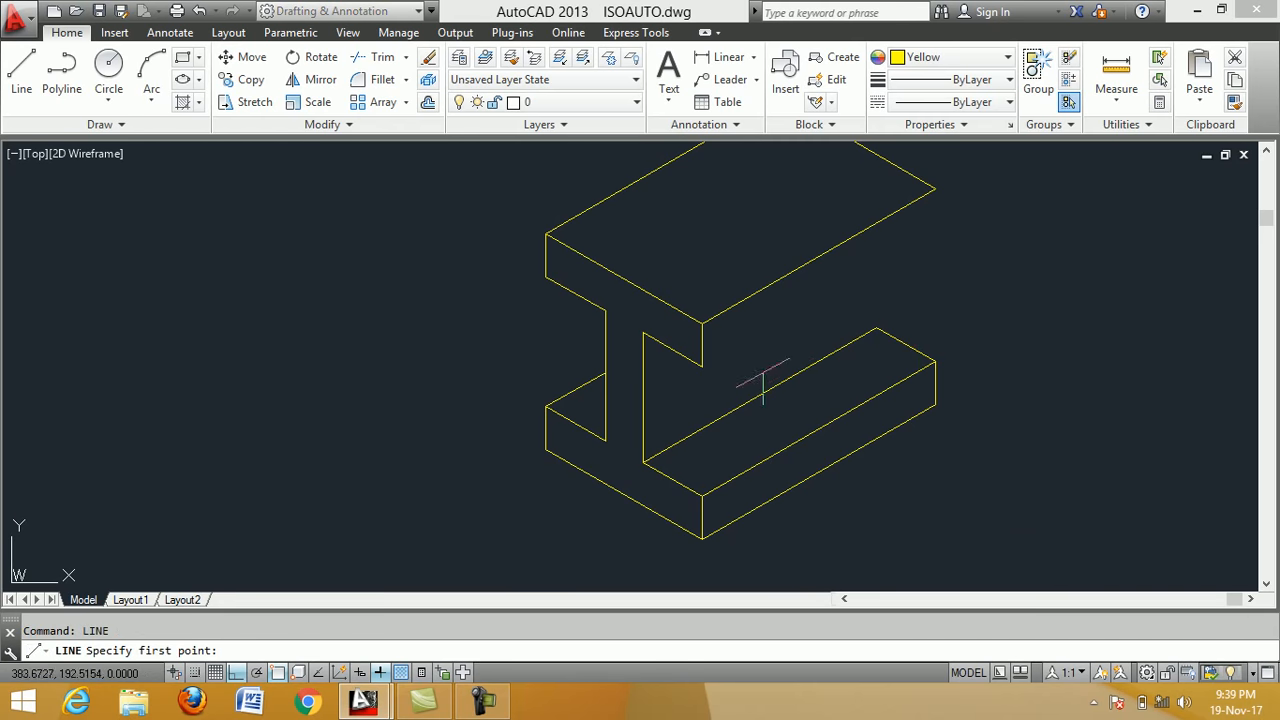
left_click(702, 367)
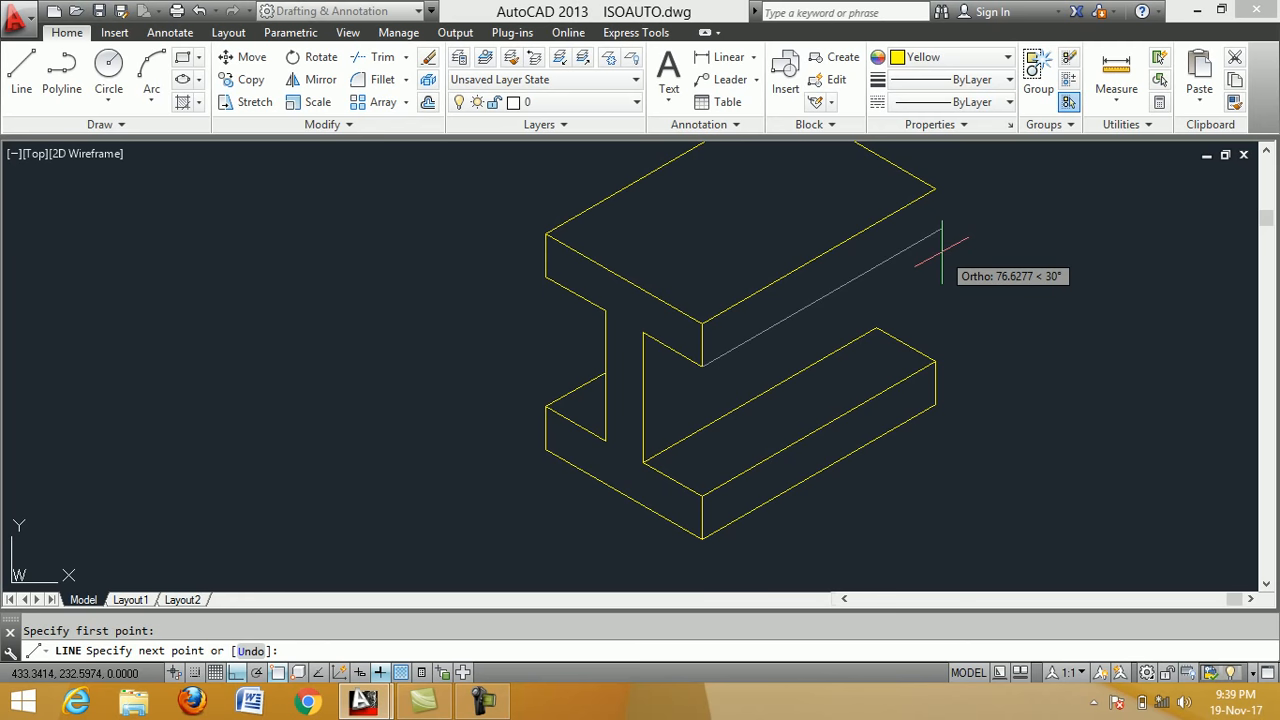
key("Return")
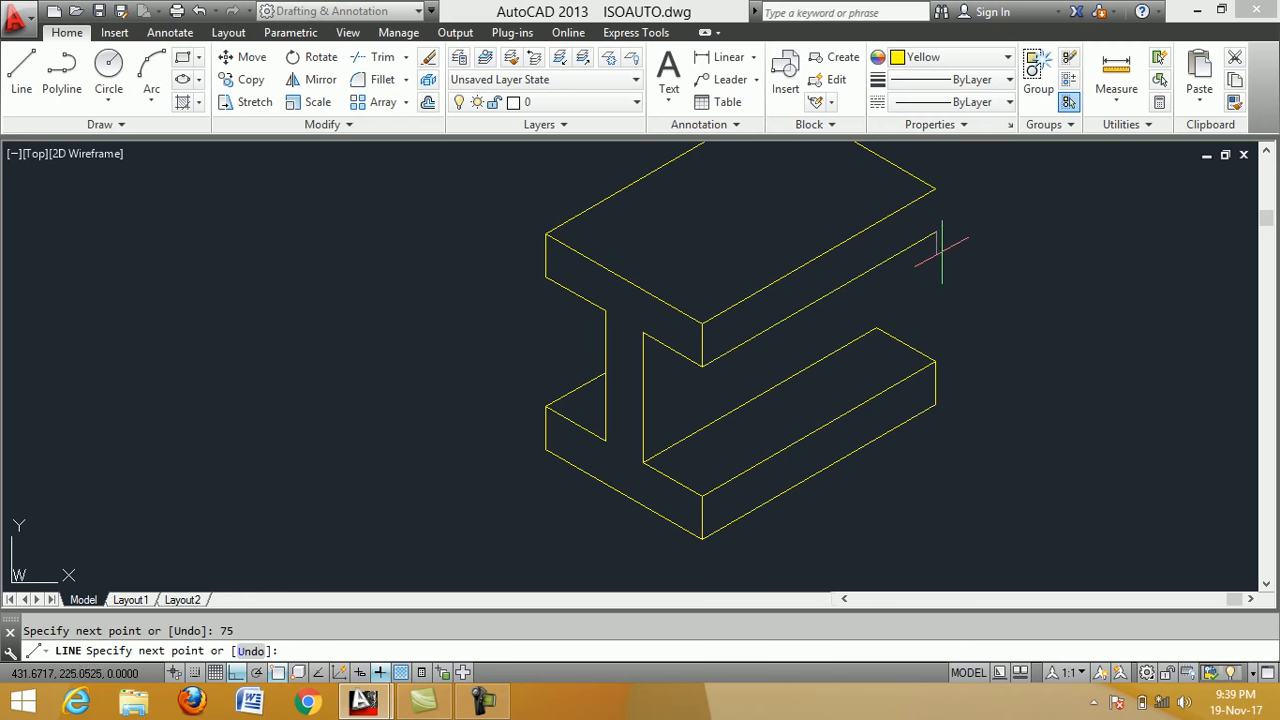
left_click(936, 188)
right_click(1016, 226)
left_click(1020, 229)
Draw a vertical line up from the lower flange's inner back corner, across the upper flange's side face.
right_click(314, 295)
left_click(332, 306)
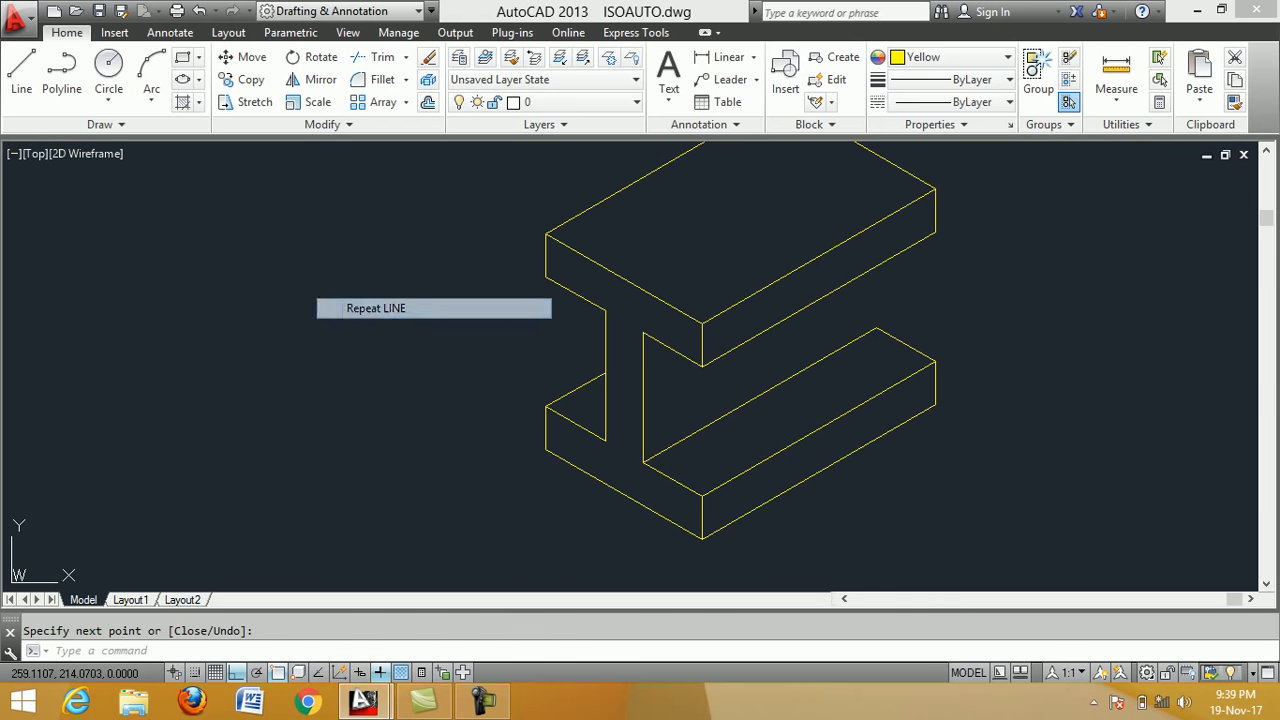
left_click(876, 327)
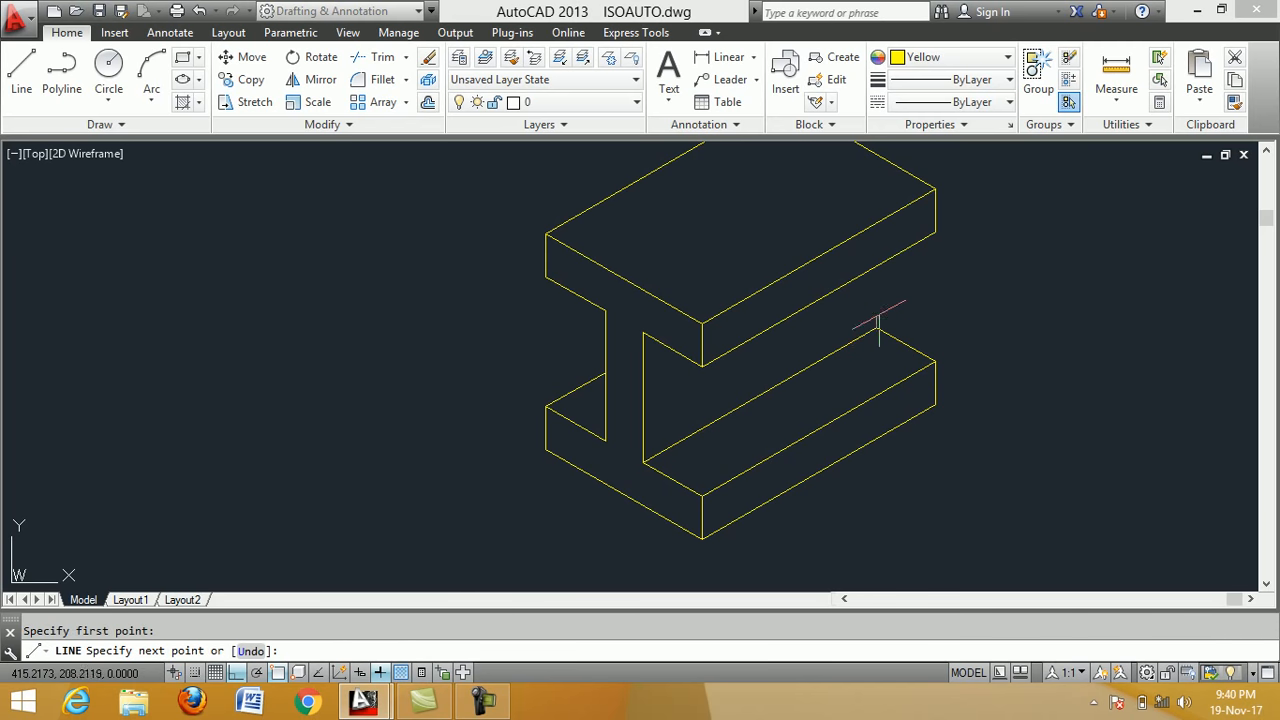
left_click(876, 193)
right_click(816, 204)
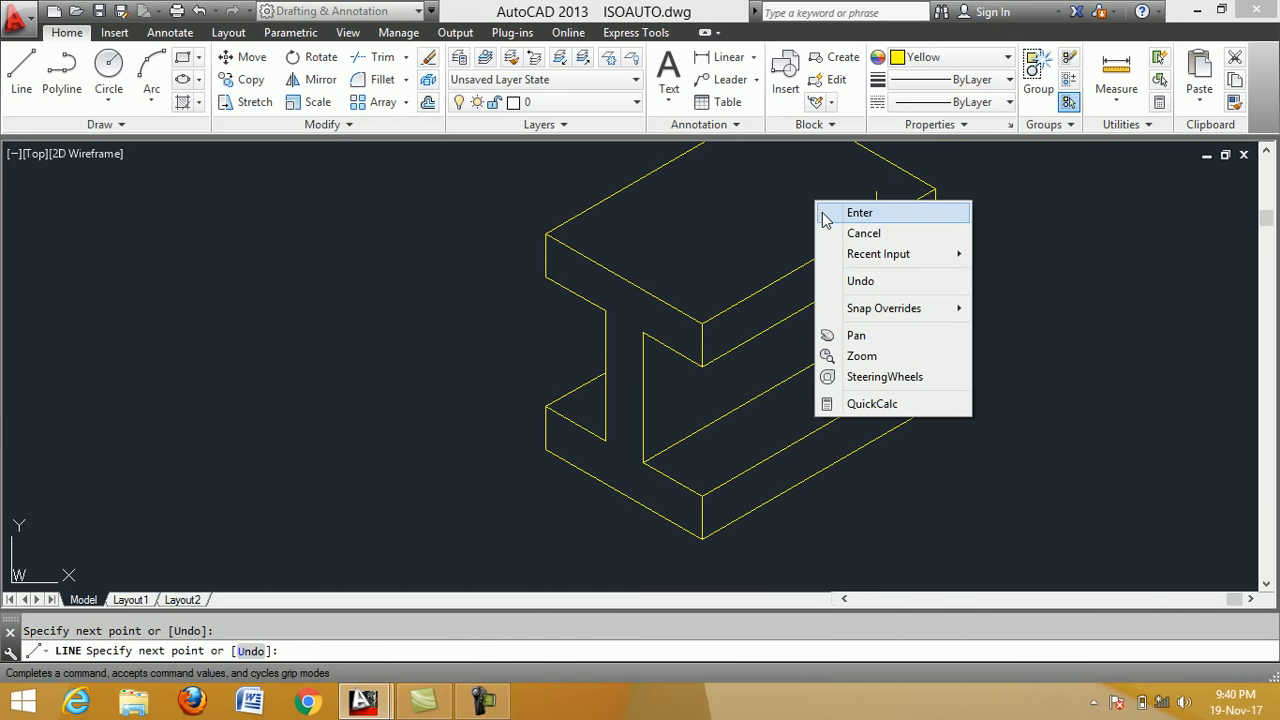
left_click(858, 213)
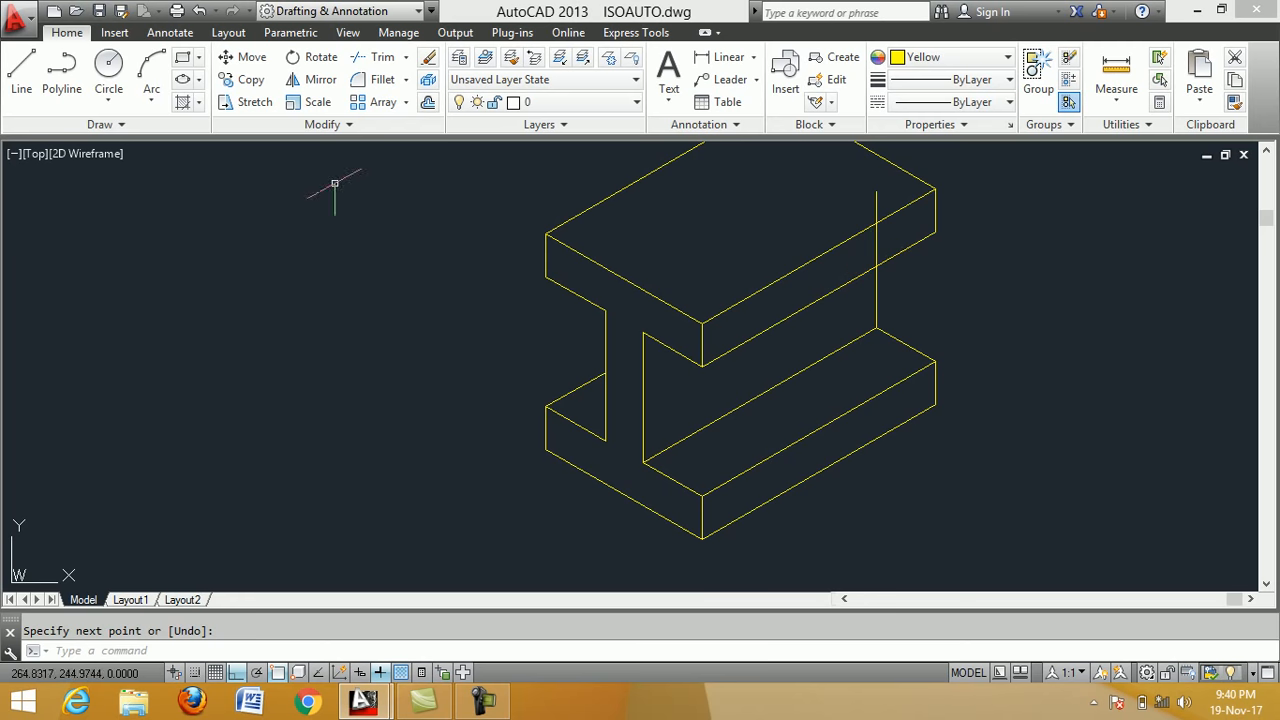
Trim the web's vertical back line above the upper flange's lower edge, using that edge as cutting edge.
left_click(376, 58)
left_click(844, 285)
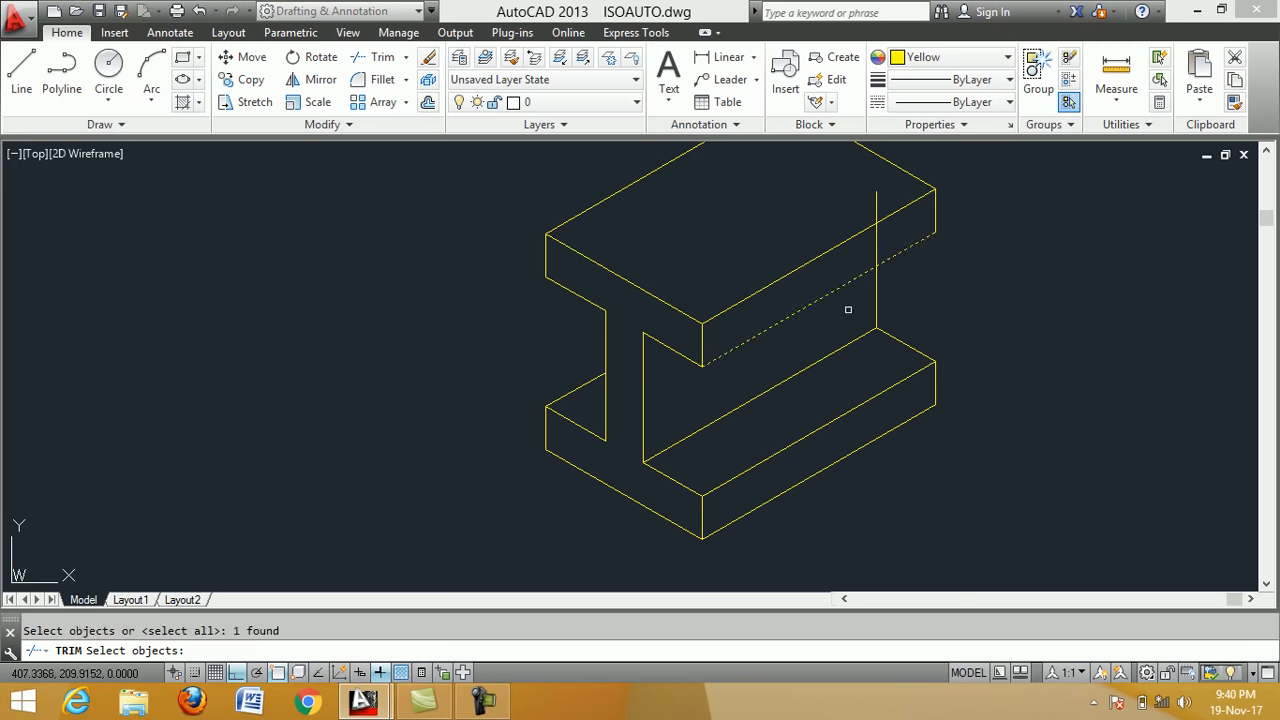
key("Return")
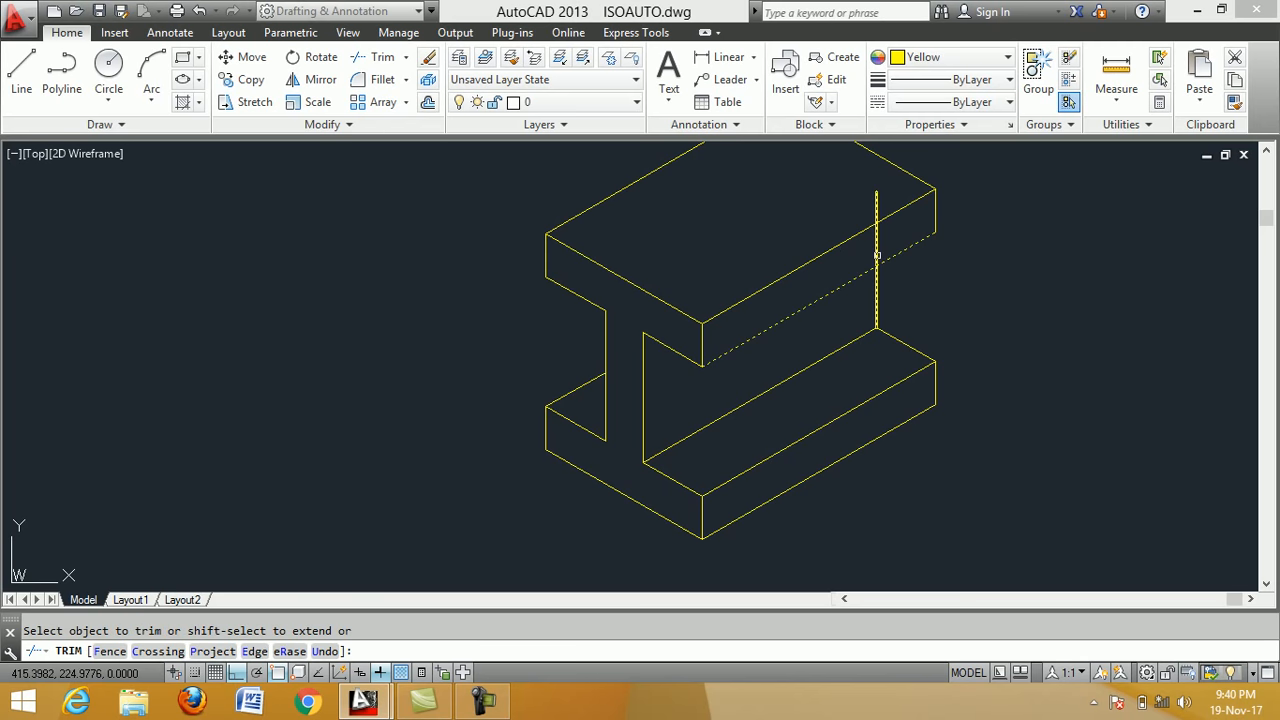
left_click(876, 255)
right_click(1000, 285)
left_click(1020, 298)
scroll(971, 337, "down", 2)
scroll(1033, 304, "up", 2)
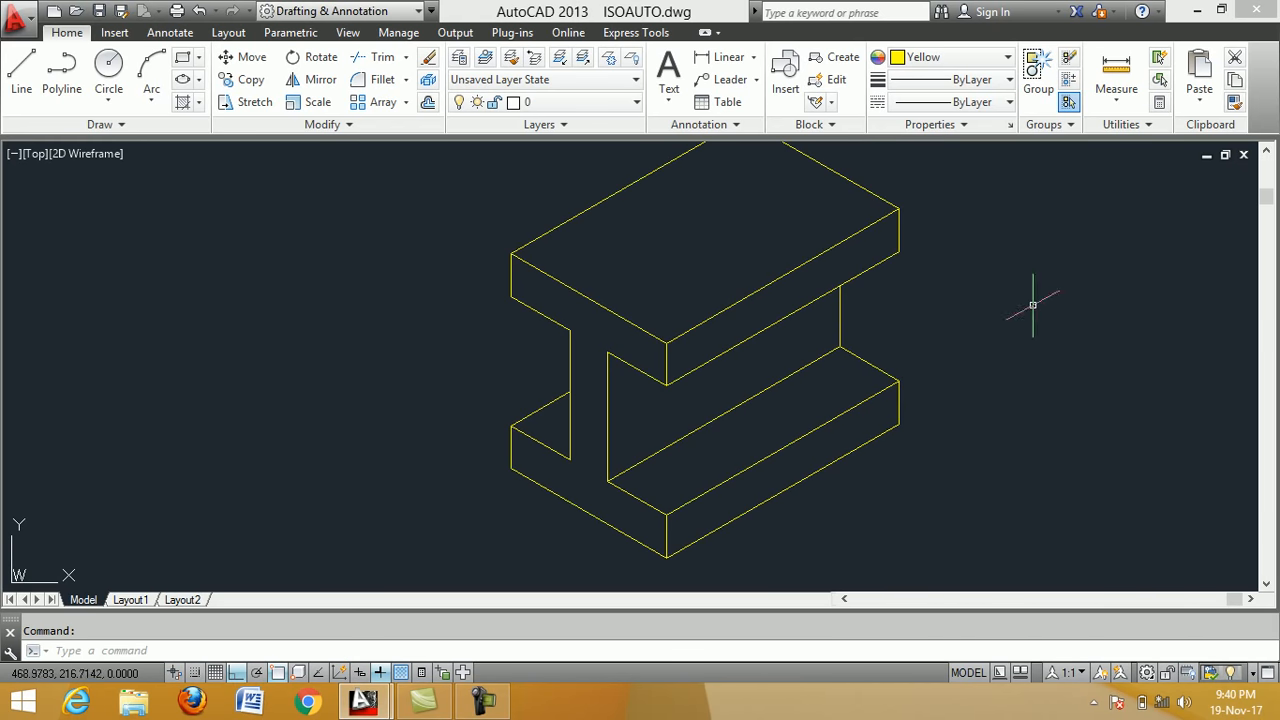
Switch the snap grid style from isometric to Standard, accepting the default snap spacing of 10.
scroll(991, 300, "down", 2)
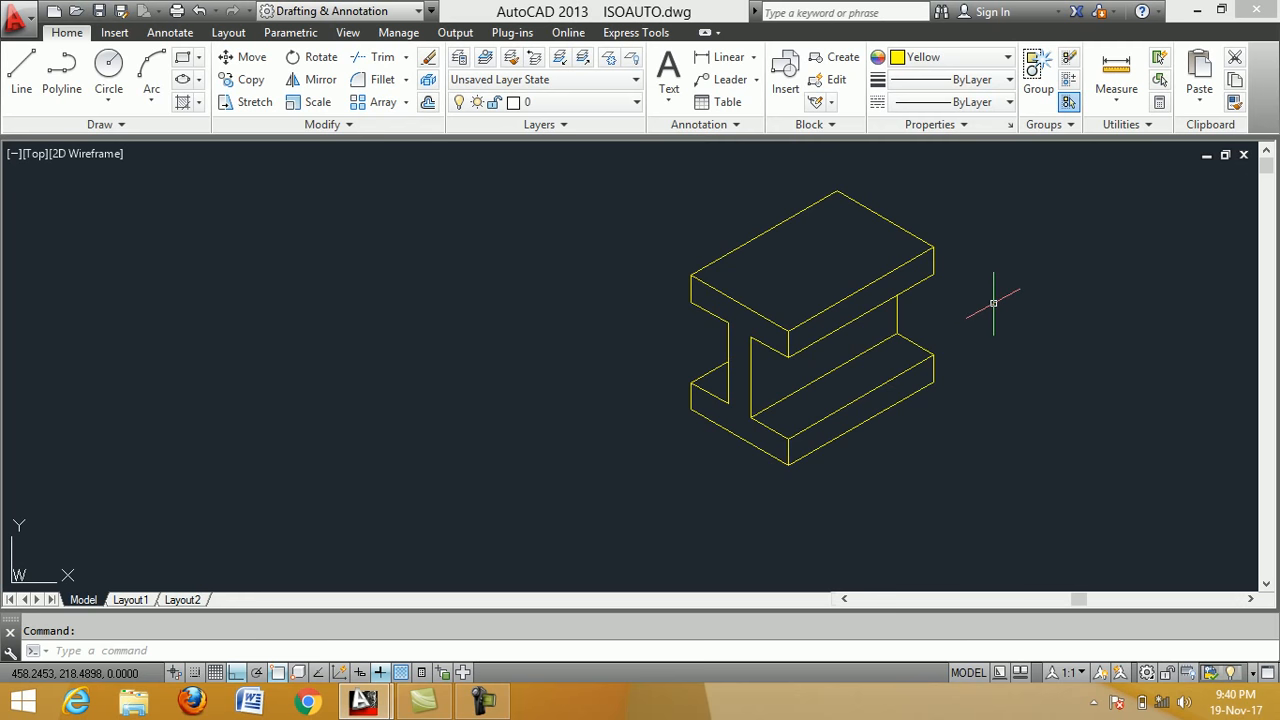
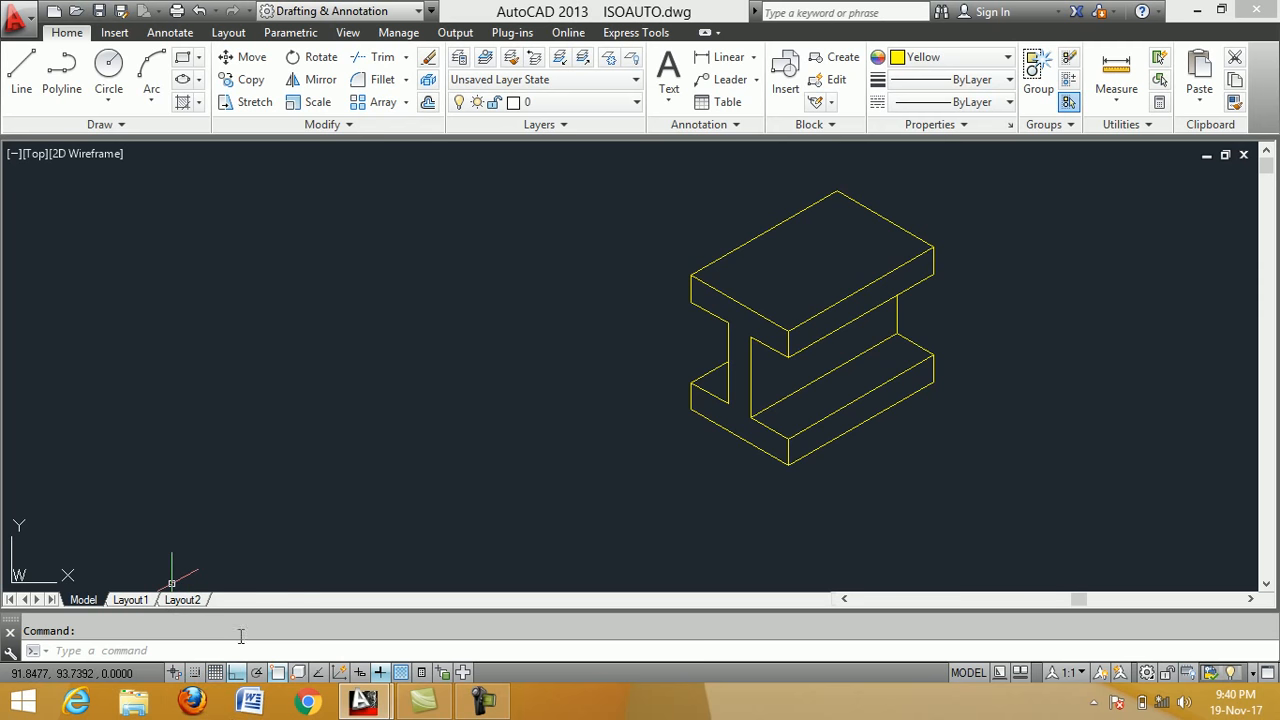
type("SN")
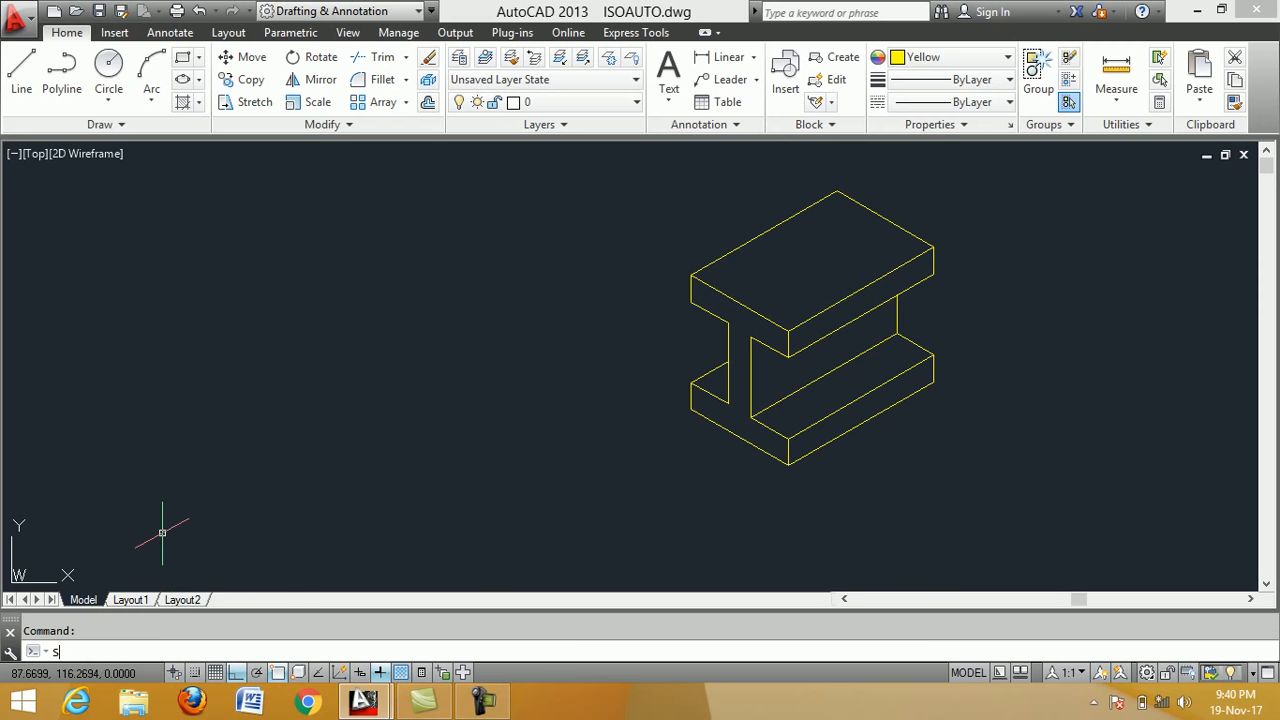
type("AP")
key("Return")
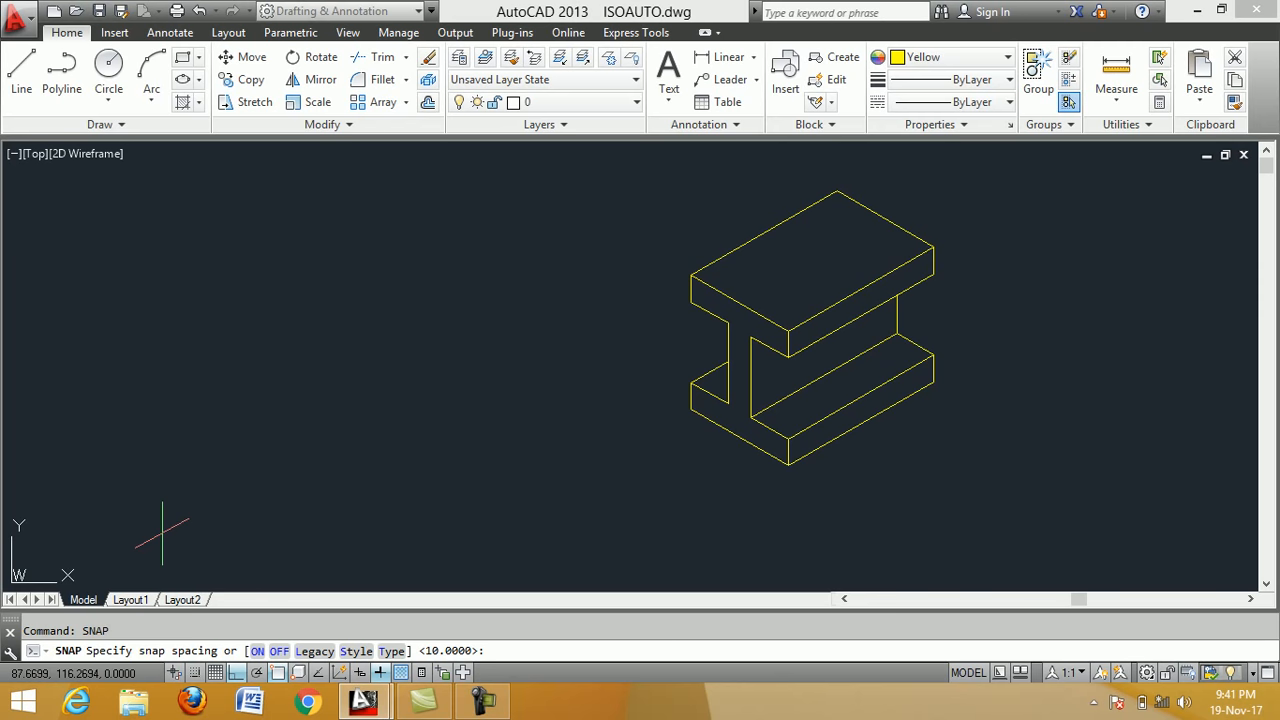
type("S")
key("Return")
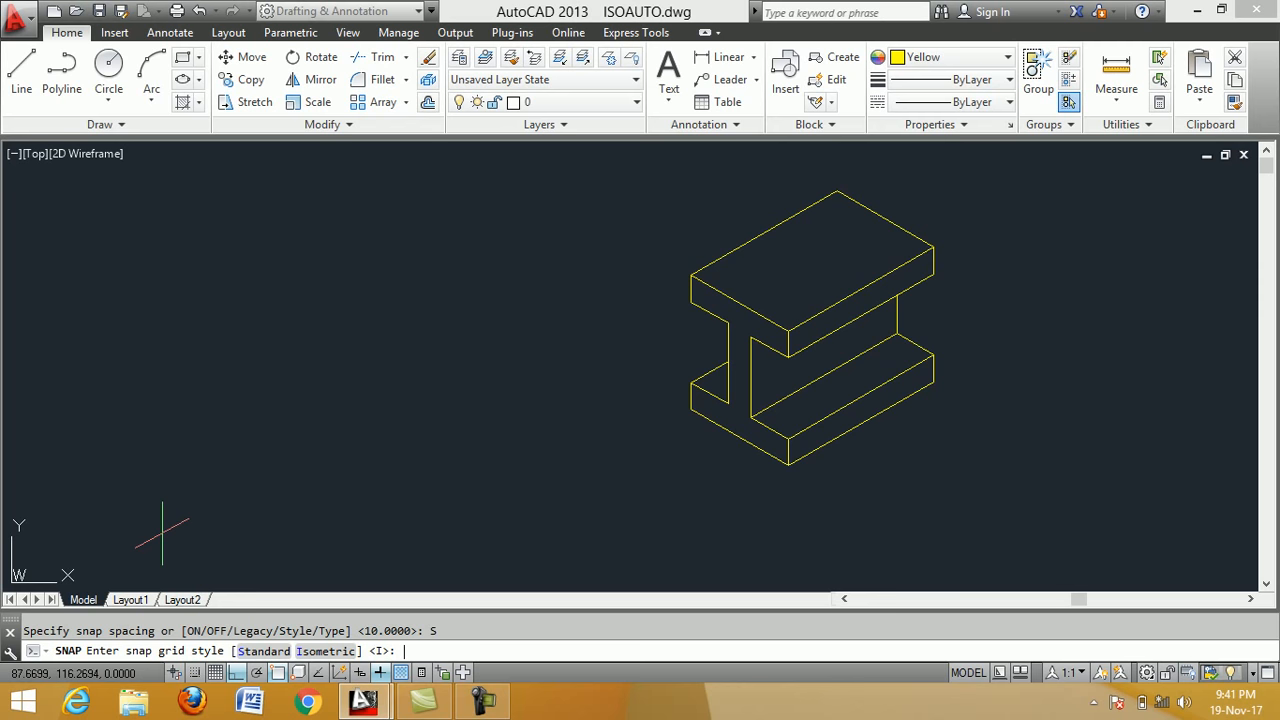
type("s")
key("Return")
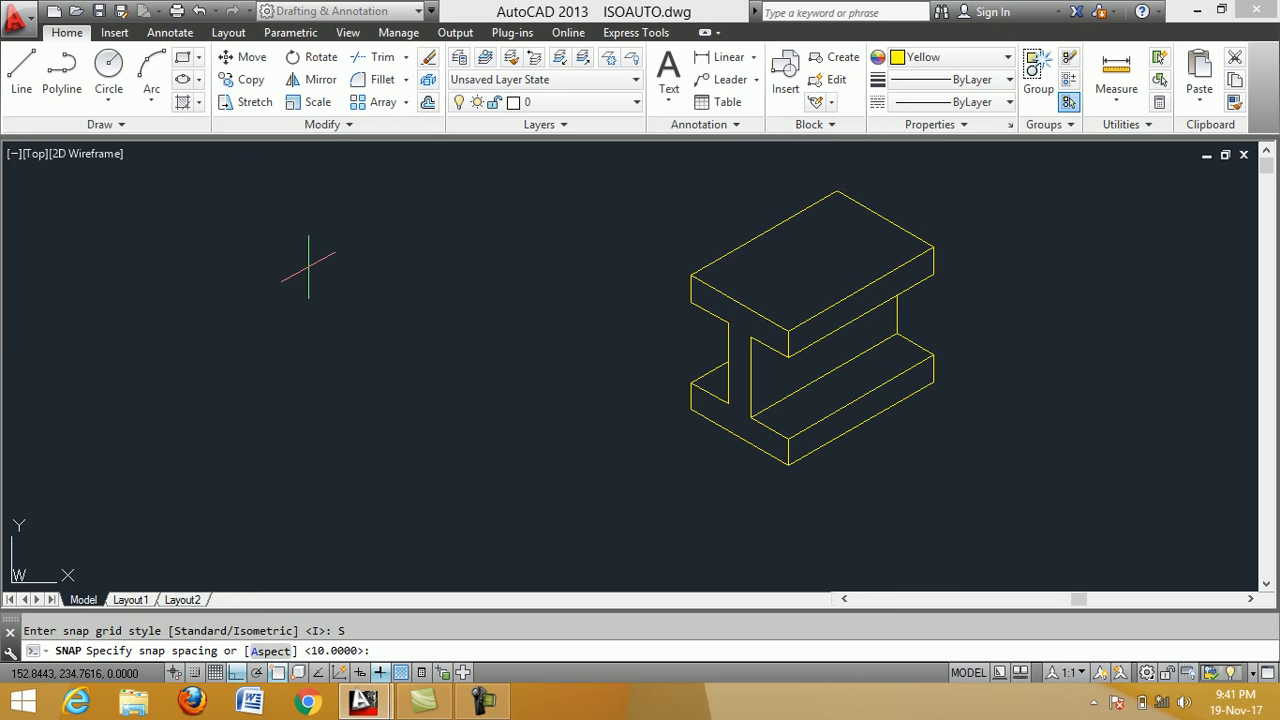
key("Return")
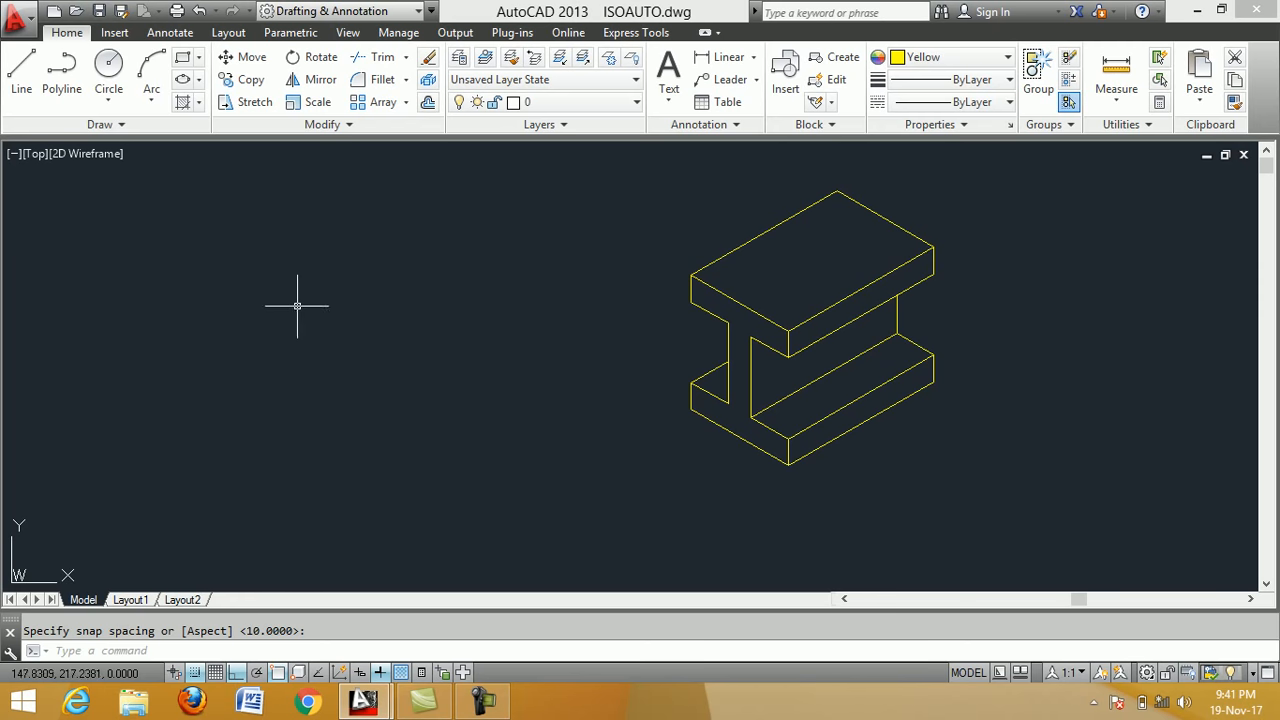
Start a flat I-section beside the isometric beam with lines 50 to the right, 12 down and 19 back to the left.
left_click(17, 80)
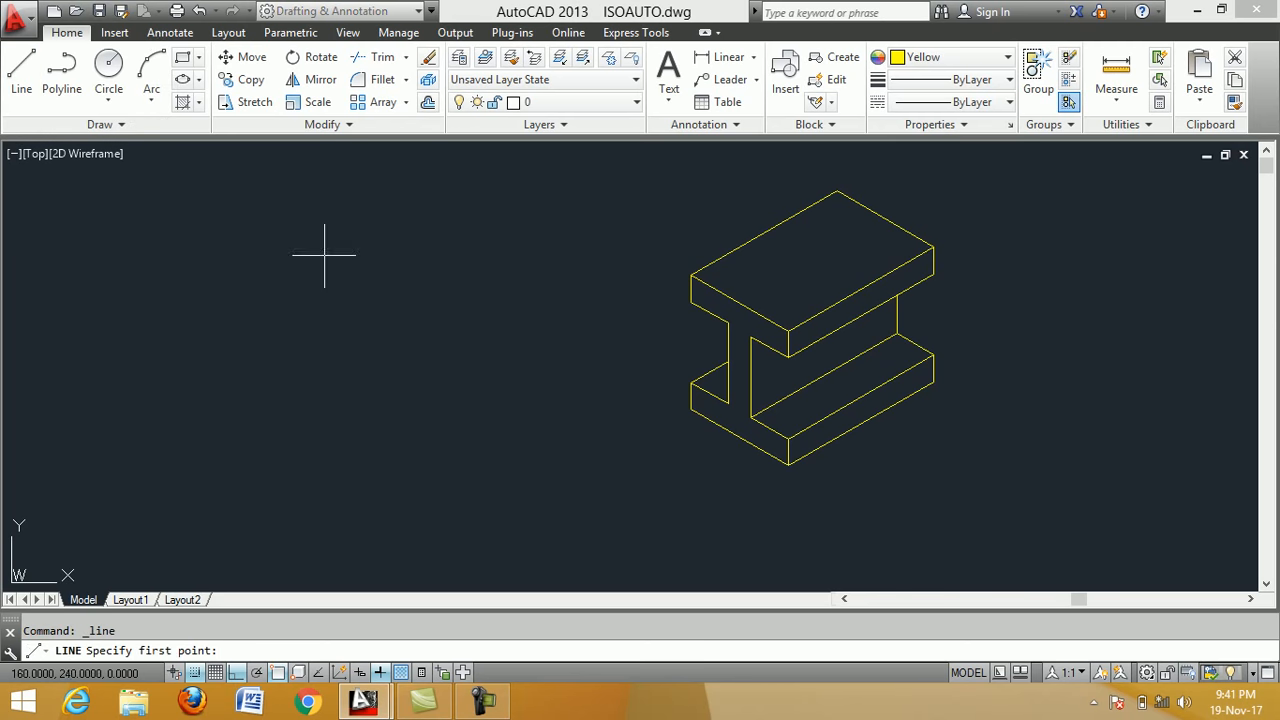
left_click(280, 299)
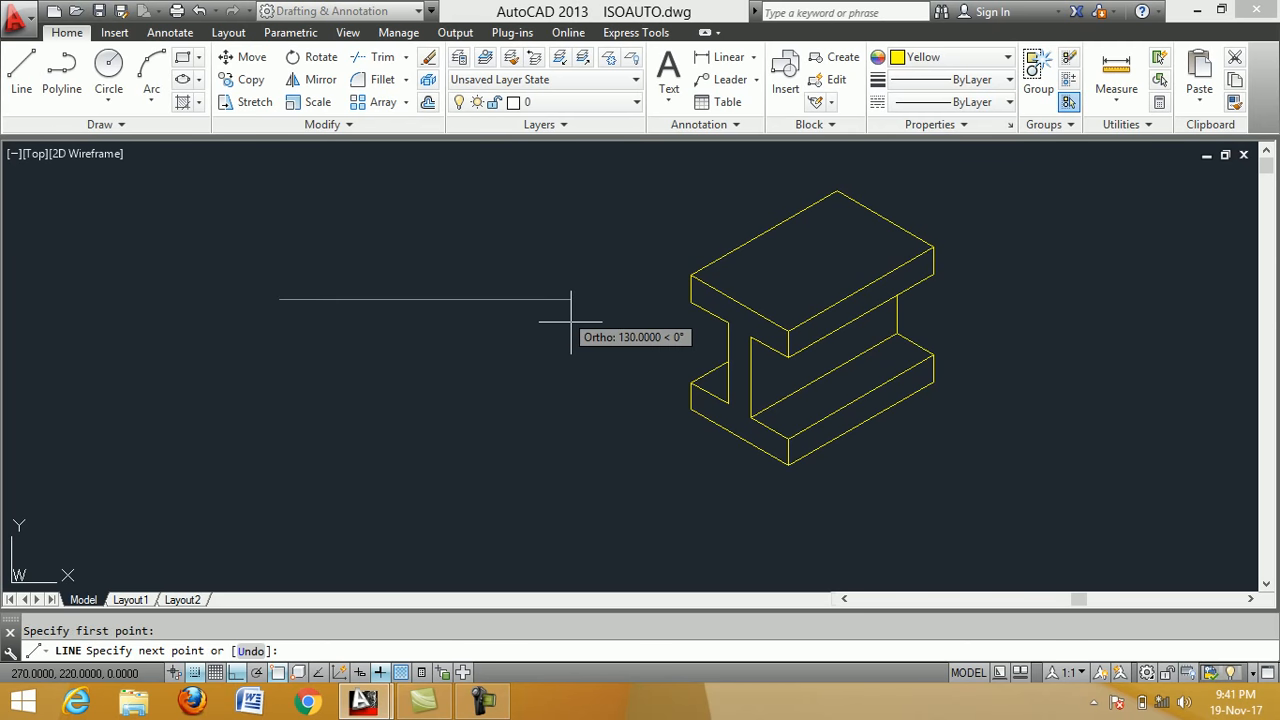
type("50")
key("Return")
type("12")
key("Return")
scroll(300, 342, "up", 2)
type("19")
key("Return")
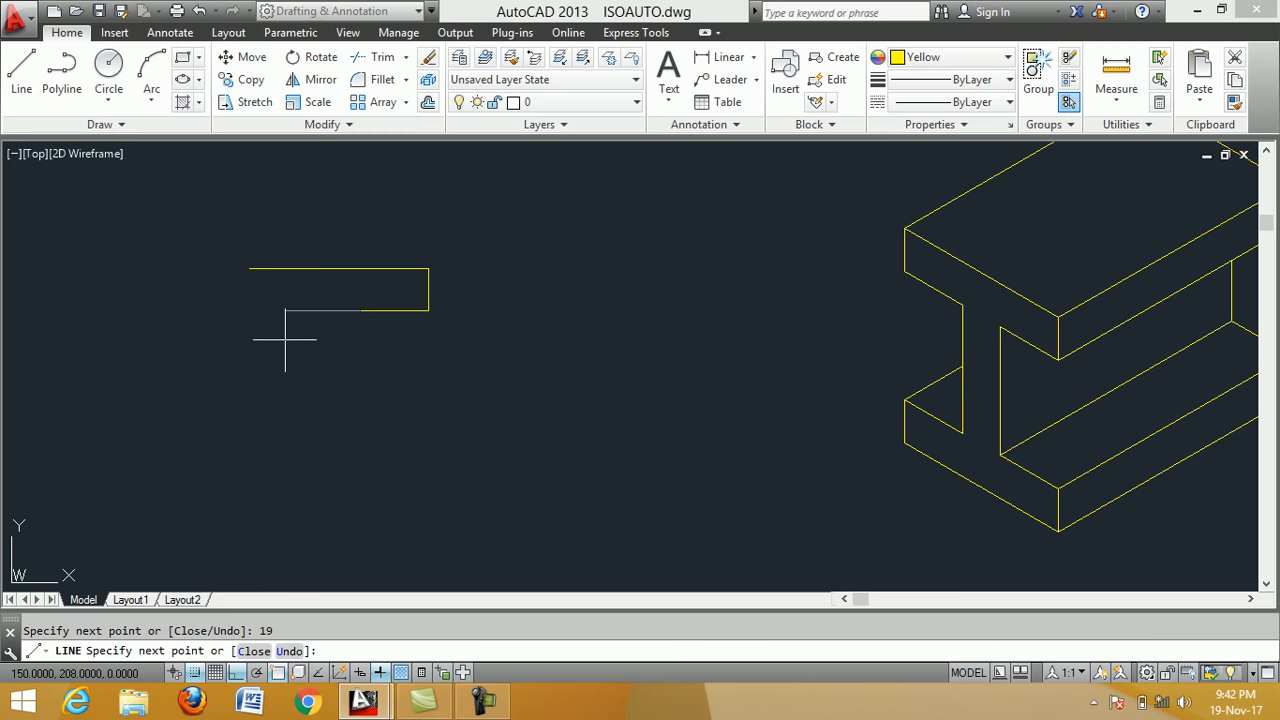
Continue the I-section outline 36 down for the web, then 19 right, 12 down and 50 left for the lower flange.
type("36")
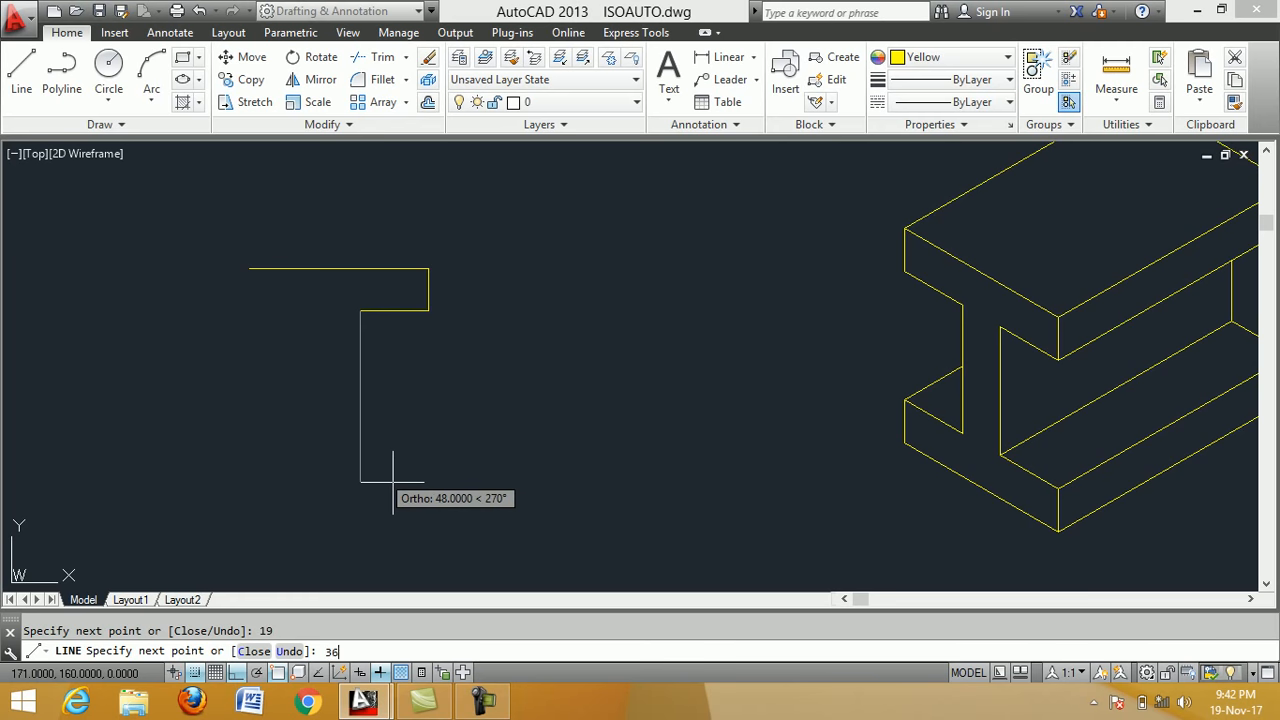
key("Return")
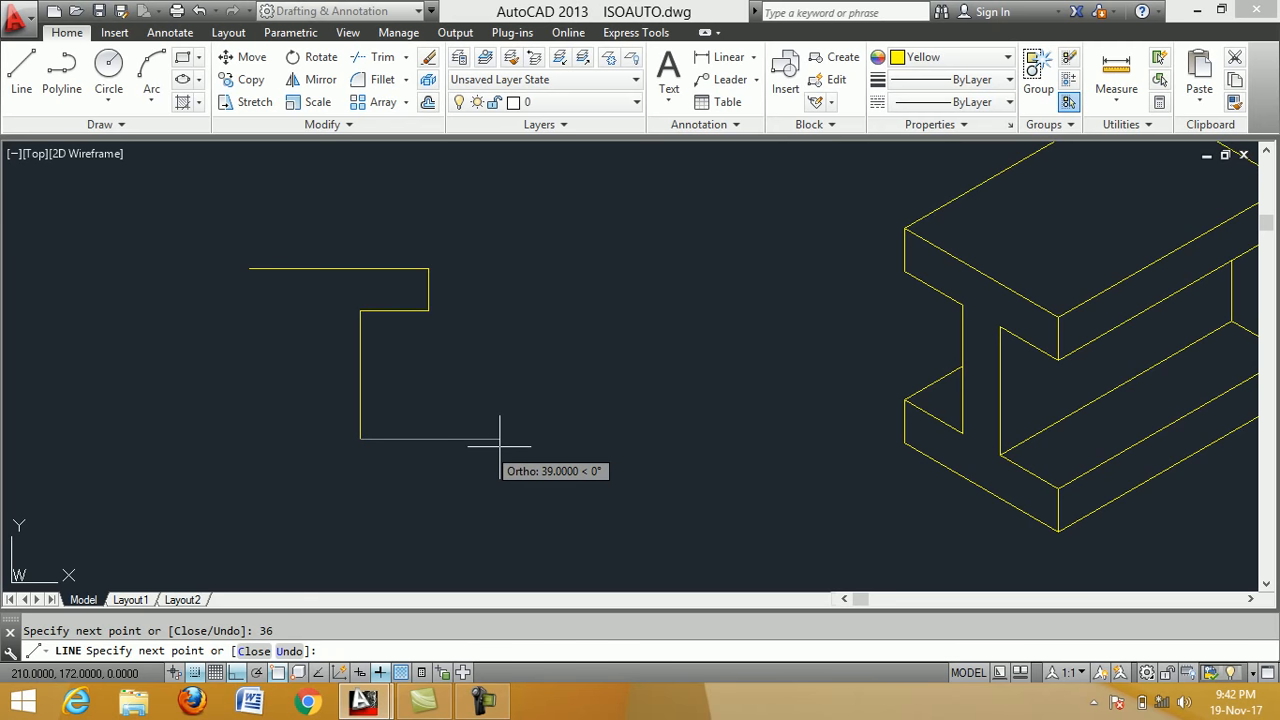
type("19")
key("Return")
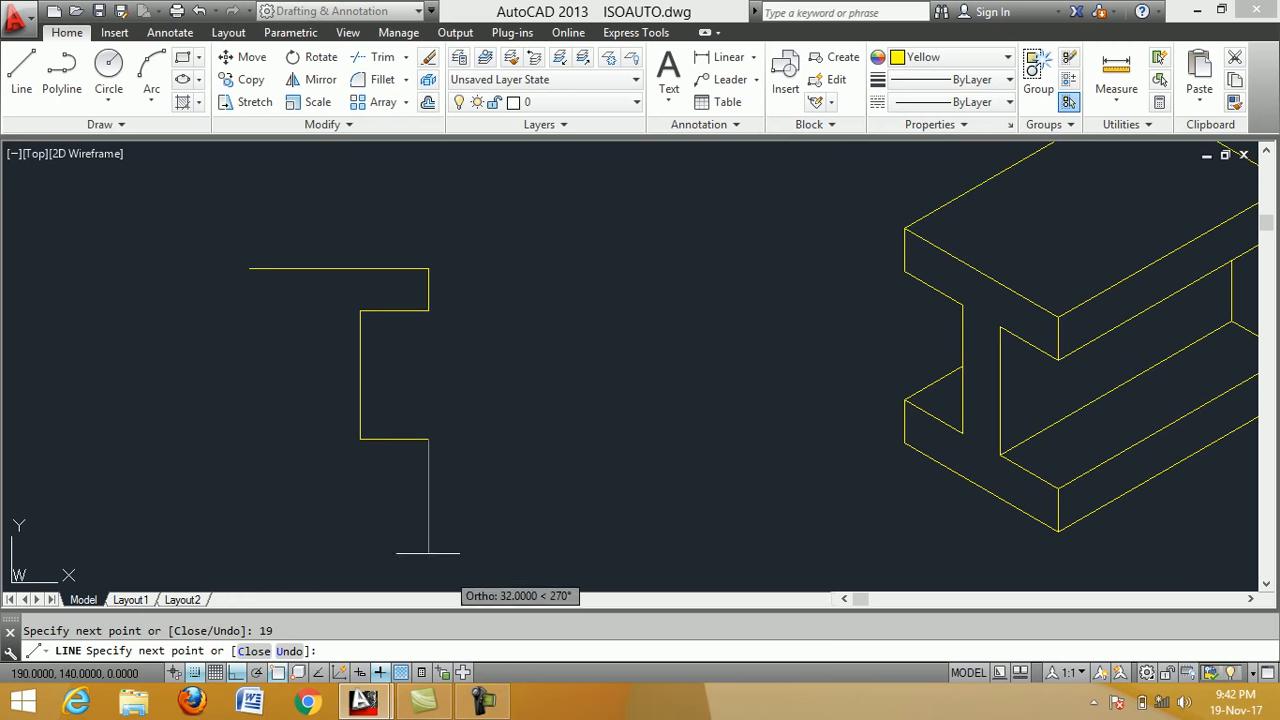
type("12")
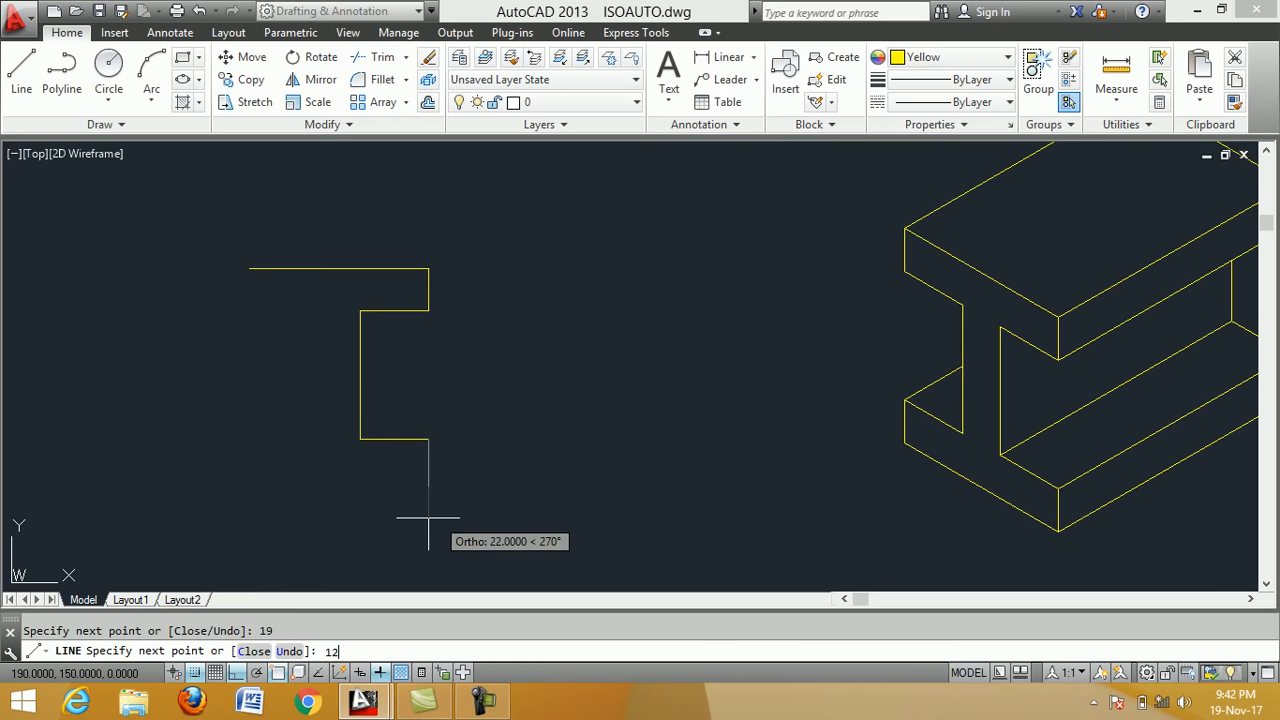
key("Return")
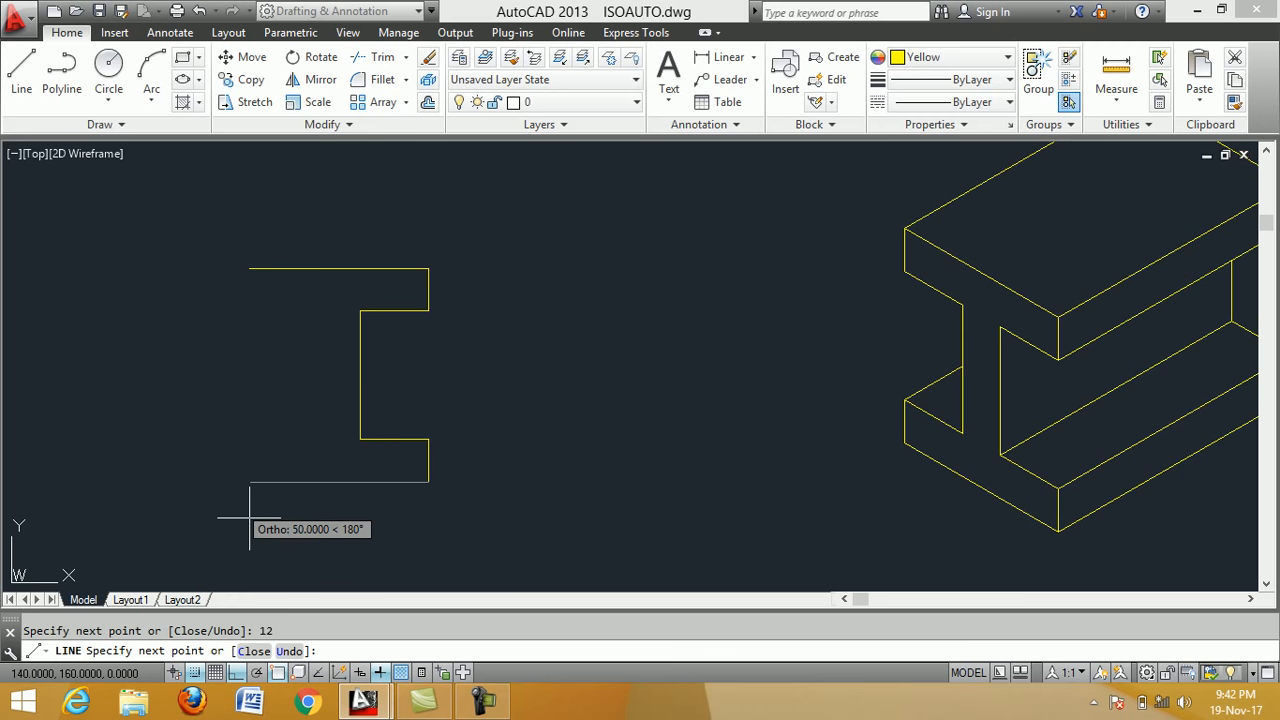
type("50")
key("Return")
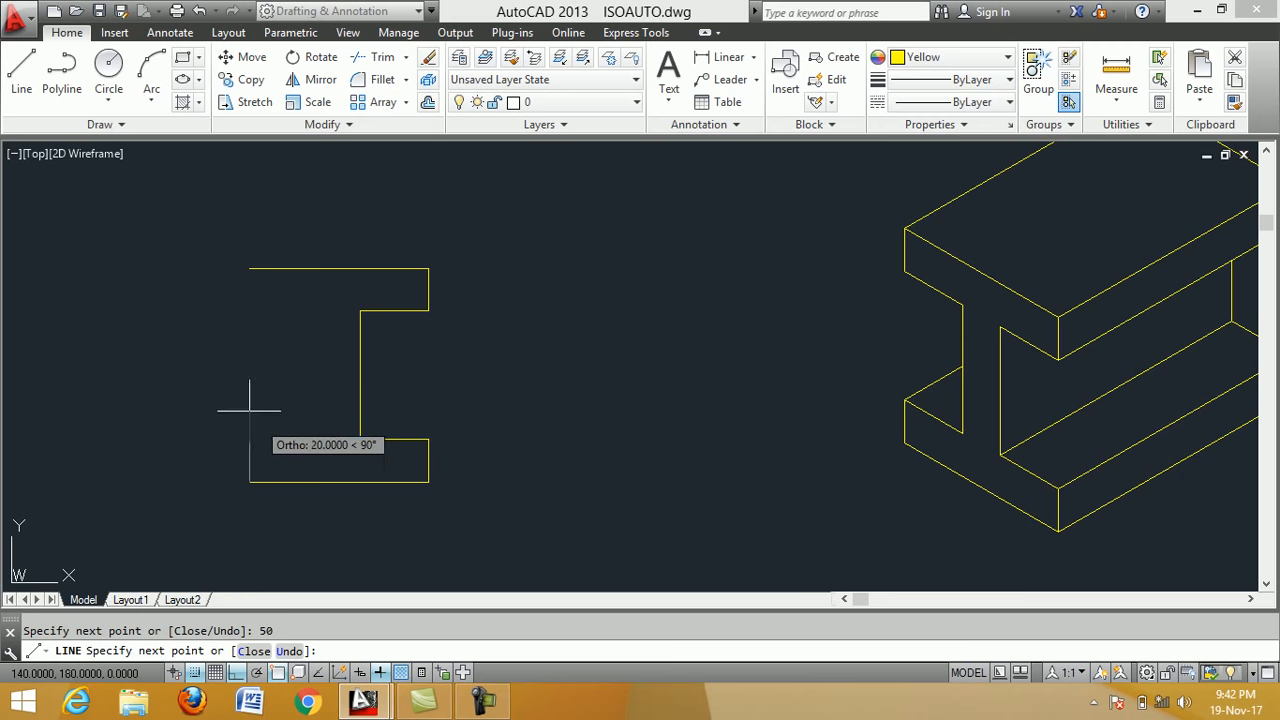
Complete the I-section outline with lines 12 up, 19 right, 36 up and 19 left, closing it at the starting corner.
type("12")
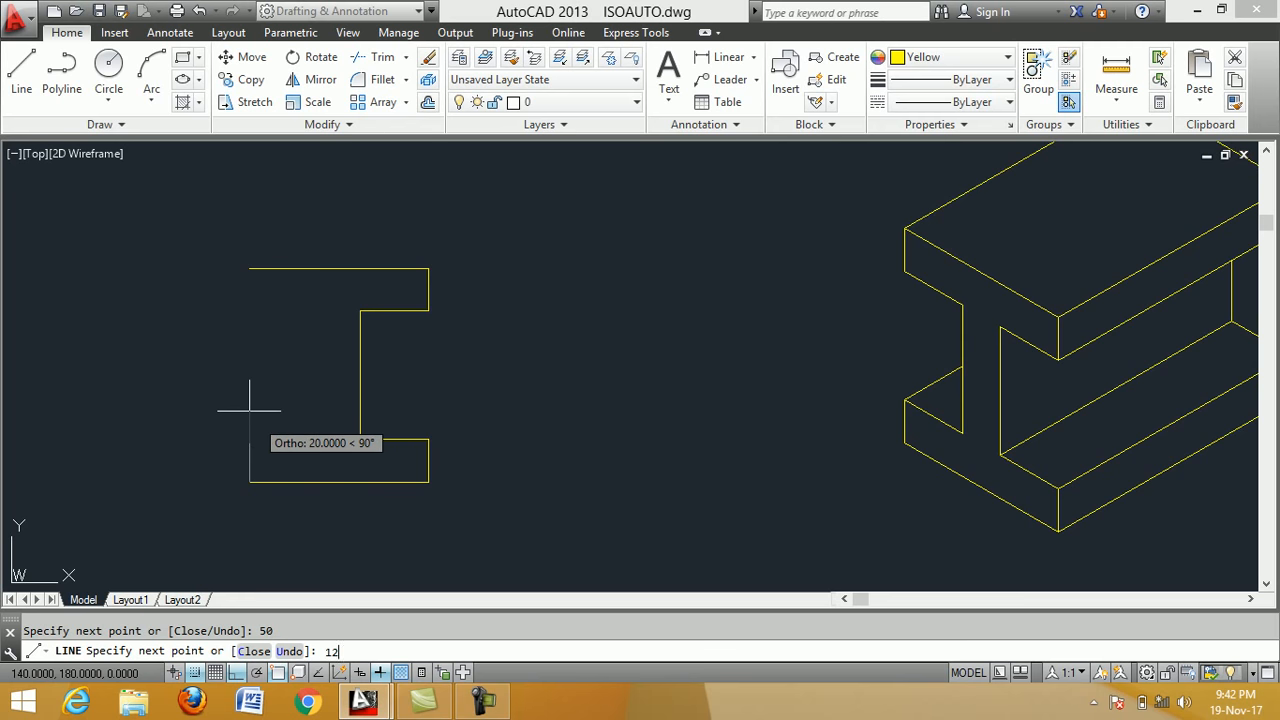
key("Return")
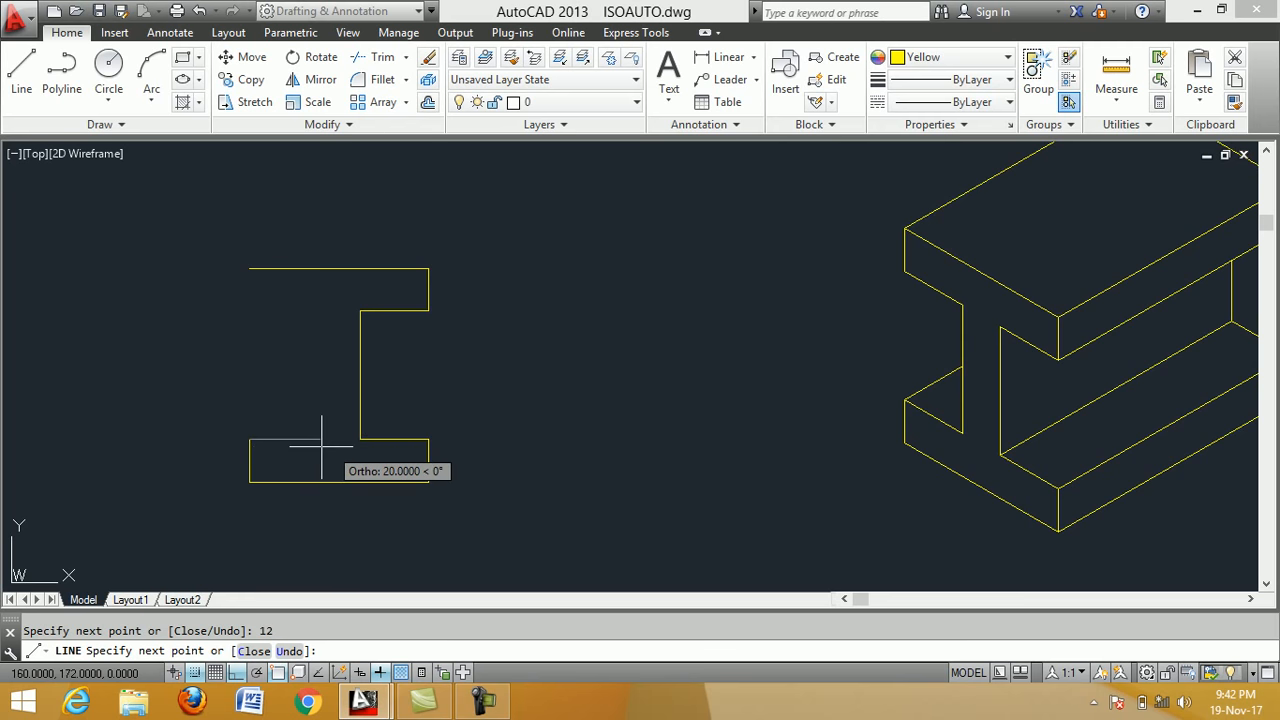
type("19")
key("Return")
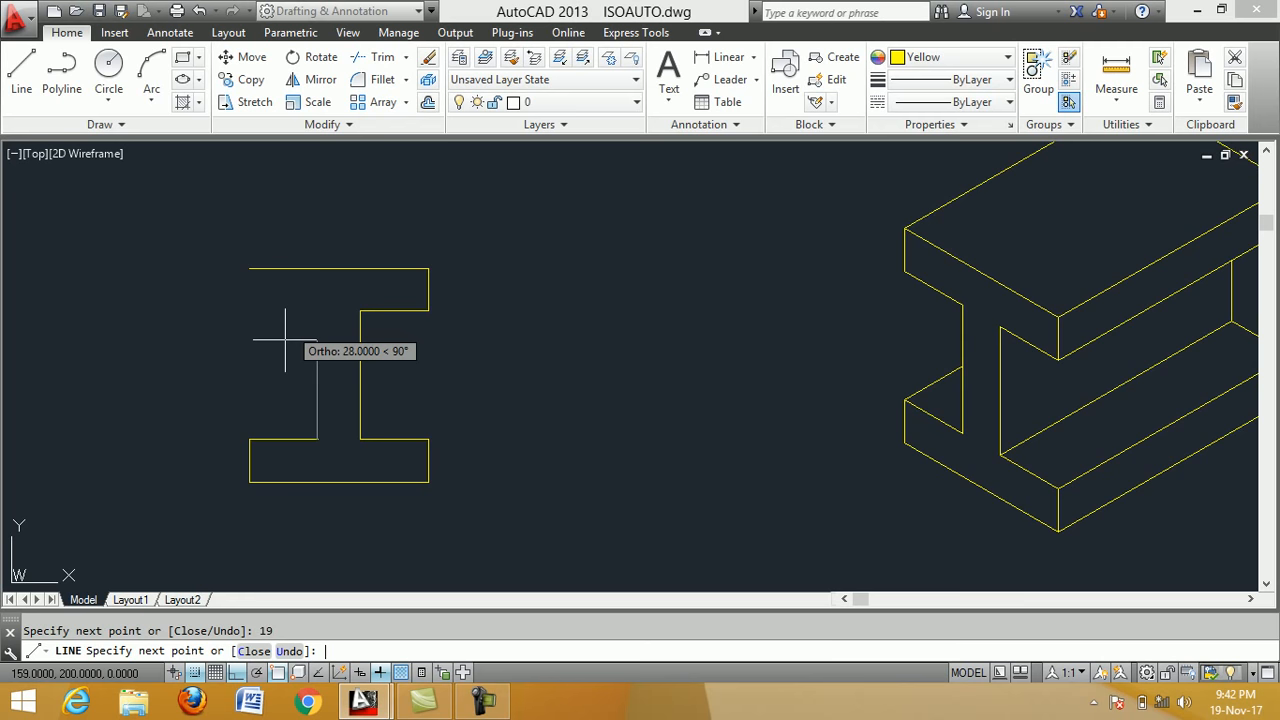
type("36")
key("Return")
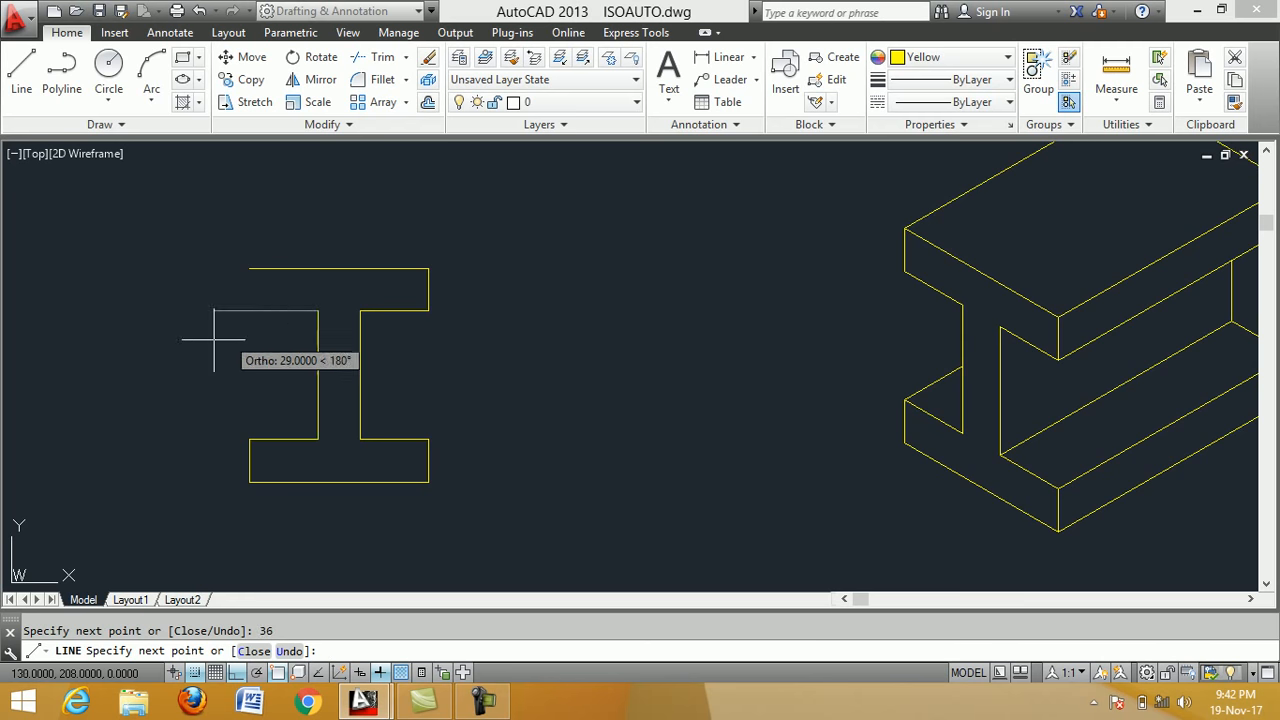
type("1")
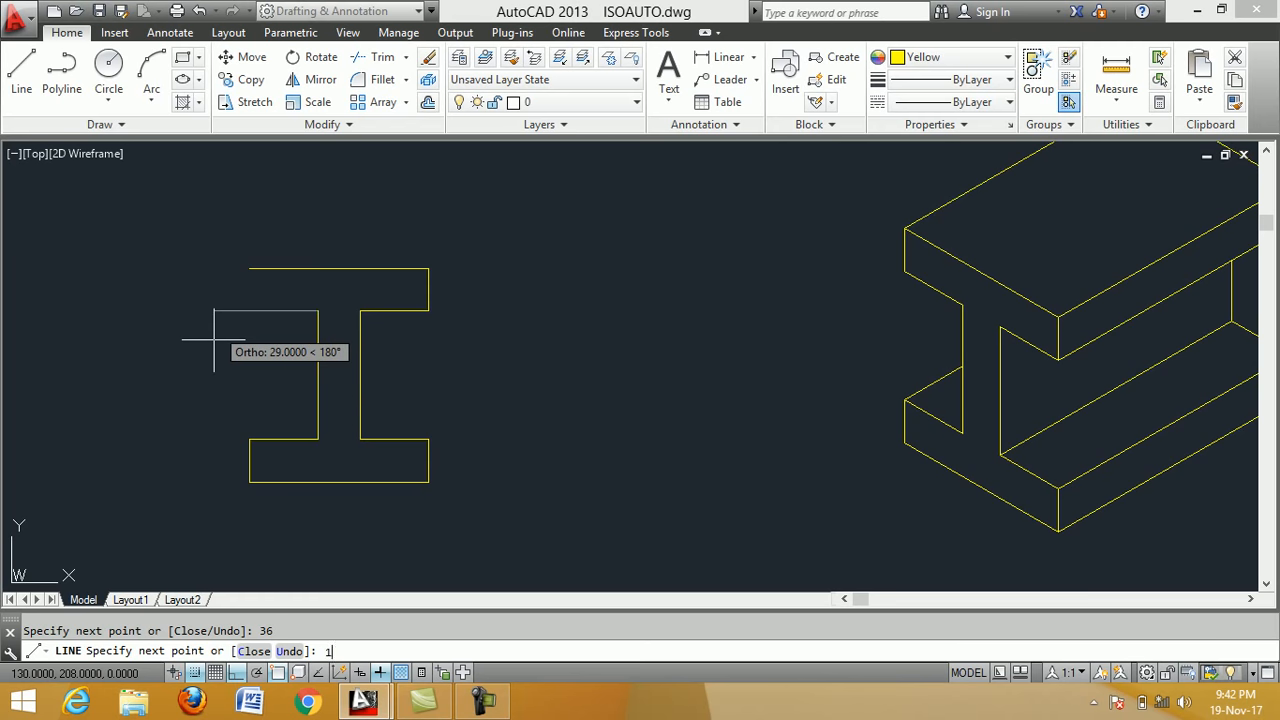
type("9")
key("Return")
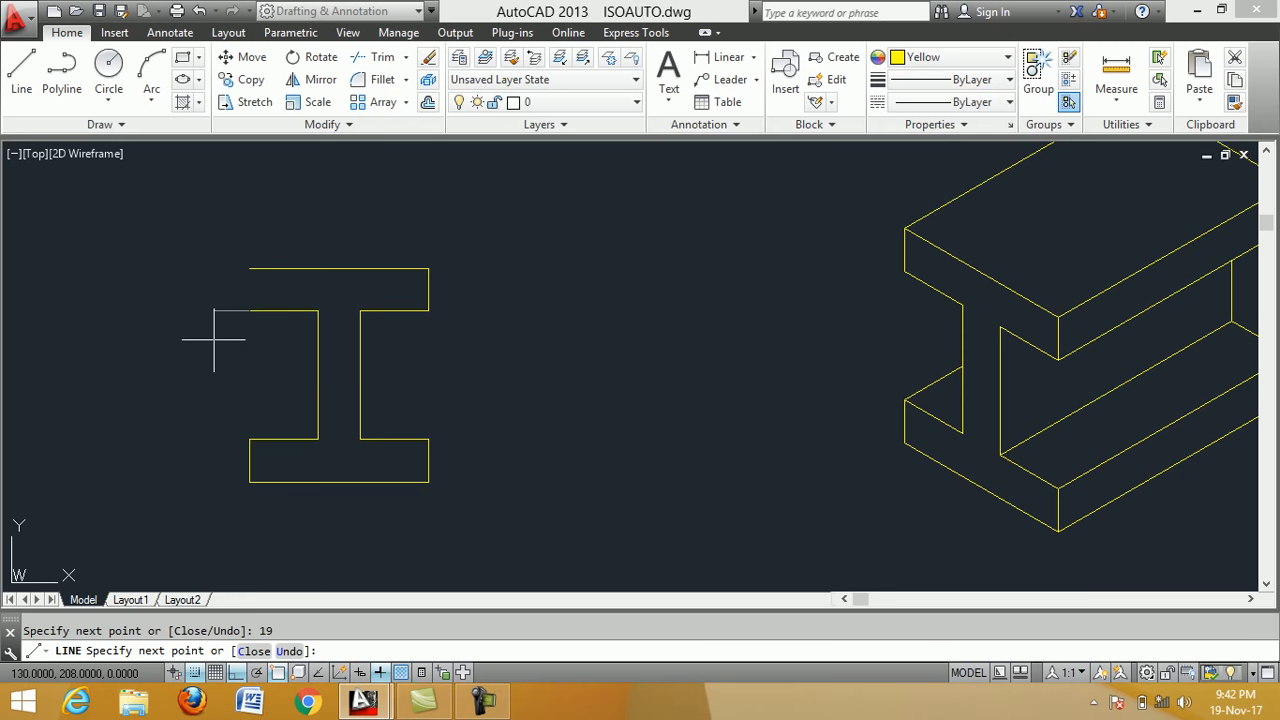
left_click(249, 268)
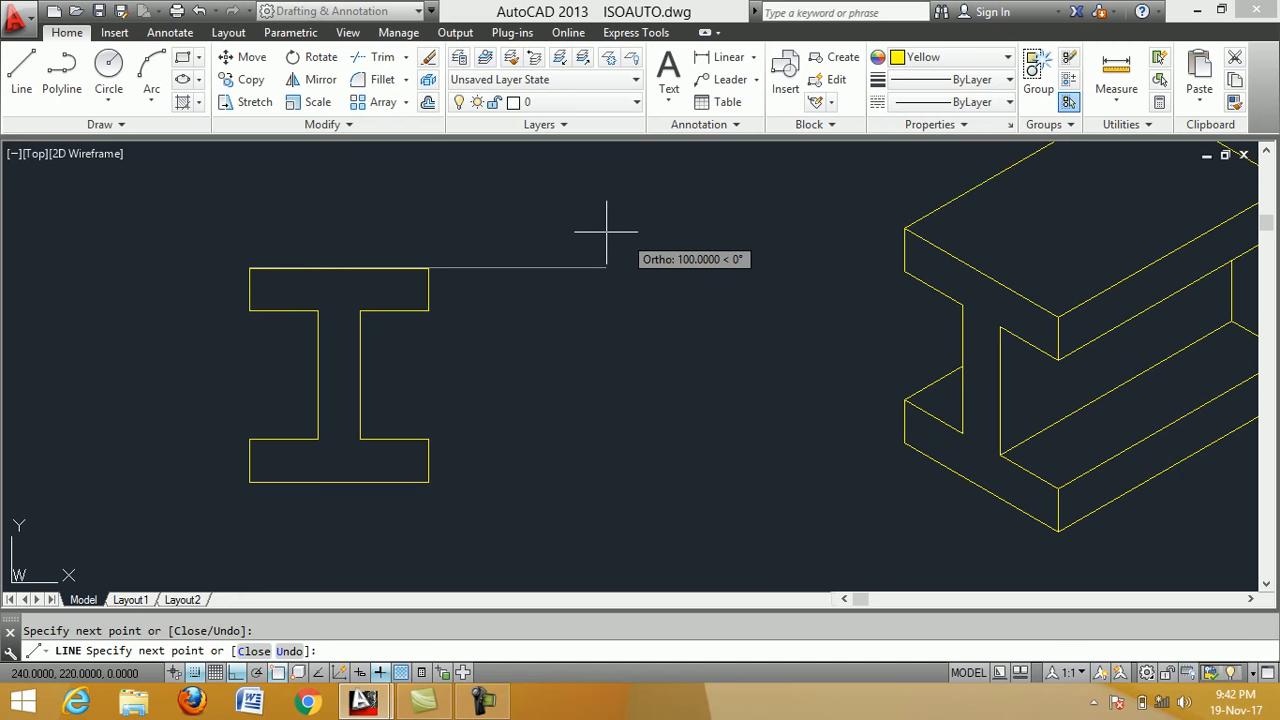
key("Return")
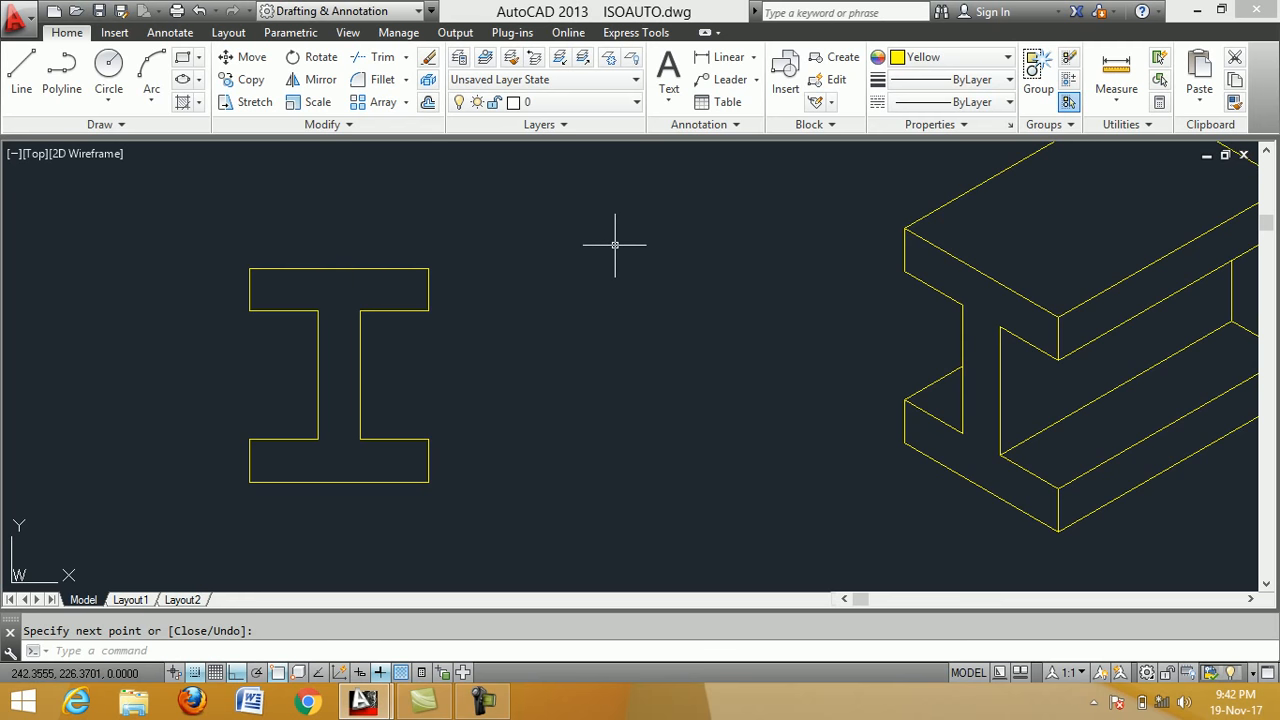
Set the current colour to red and draw a horizontal projection line from the section's top right corner leftward well past the section.
type("con")
key("Return")
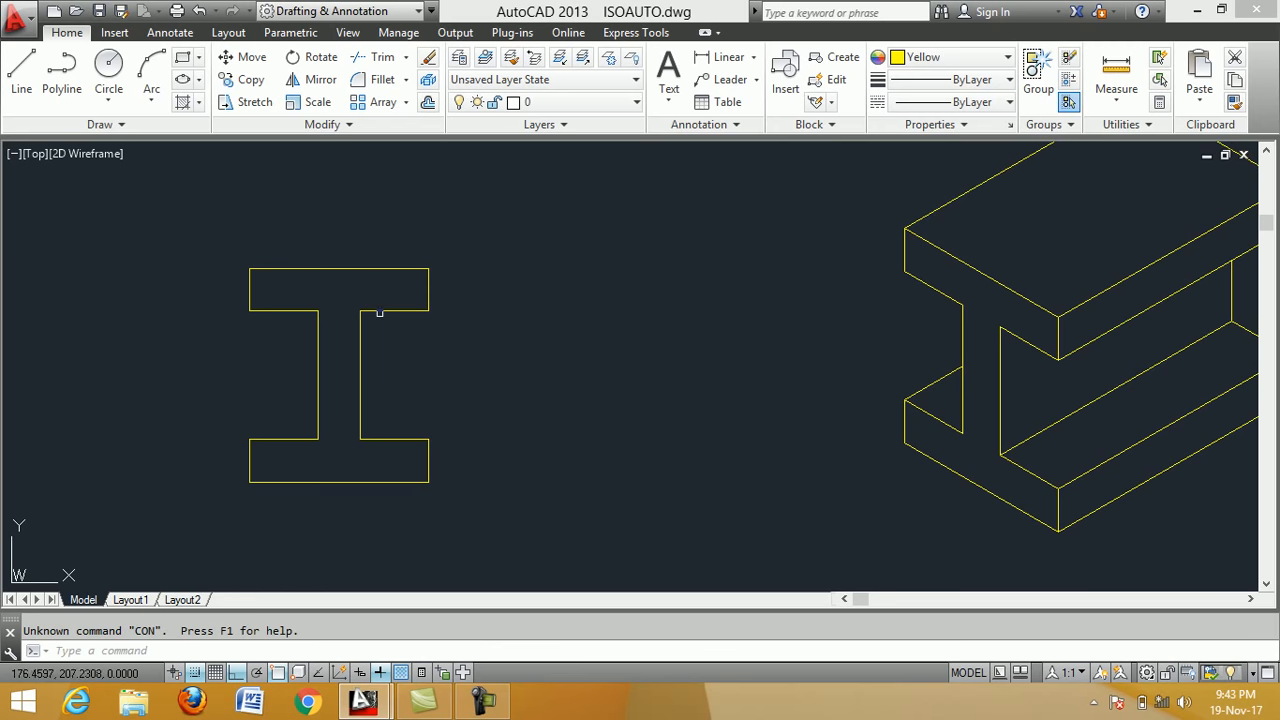
scroll(443, 258, "down", 2)
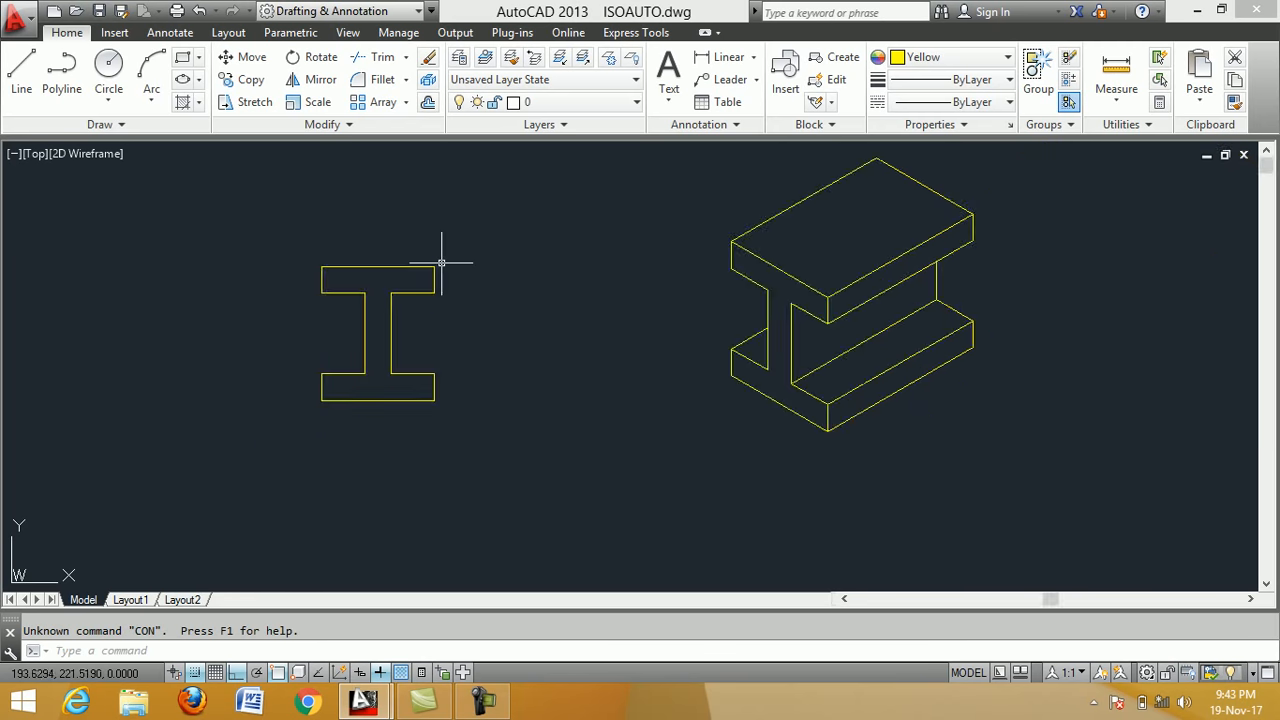
left_click(945, 62)
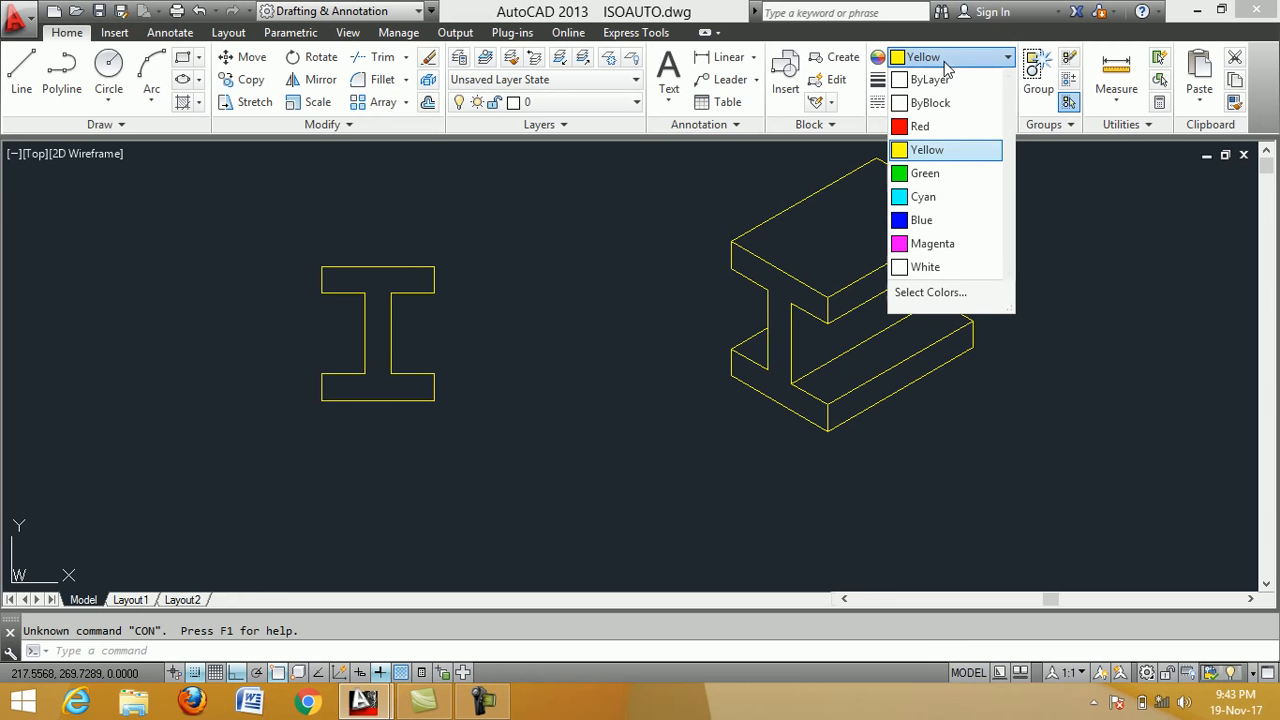
left_click(901, 131)
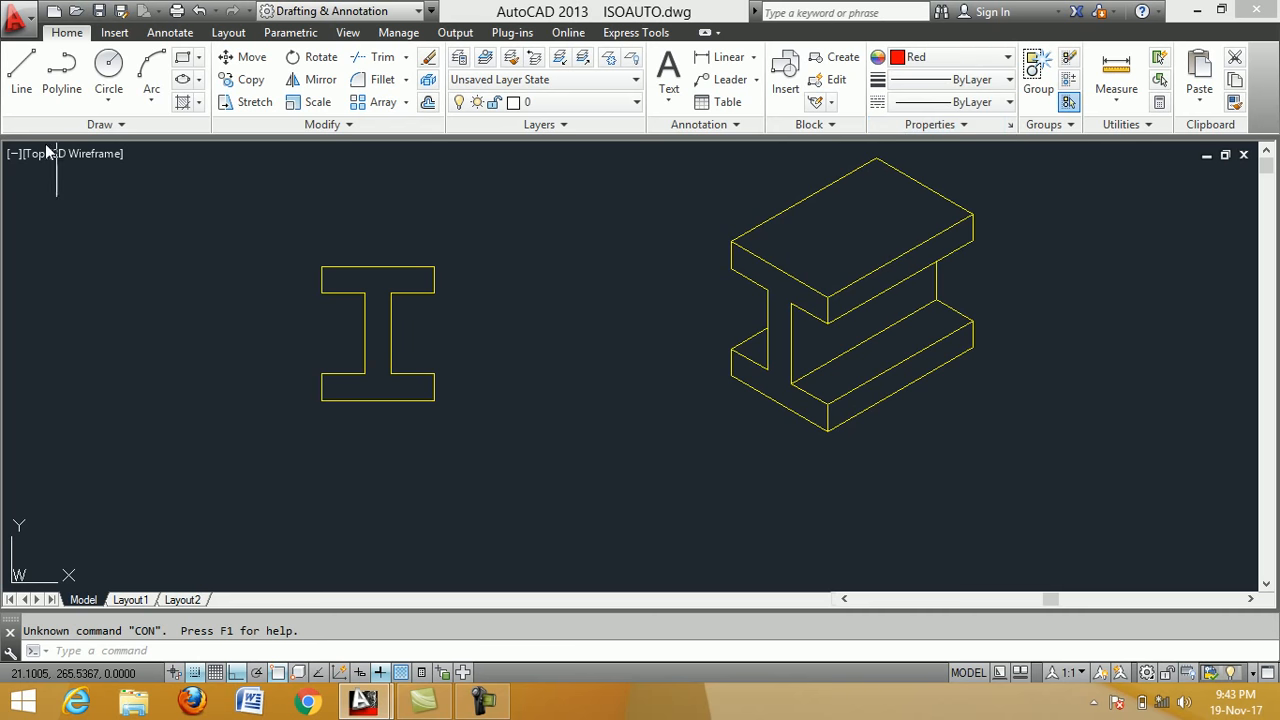
left_click(24, 72)
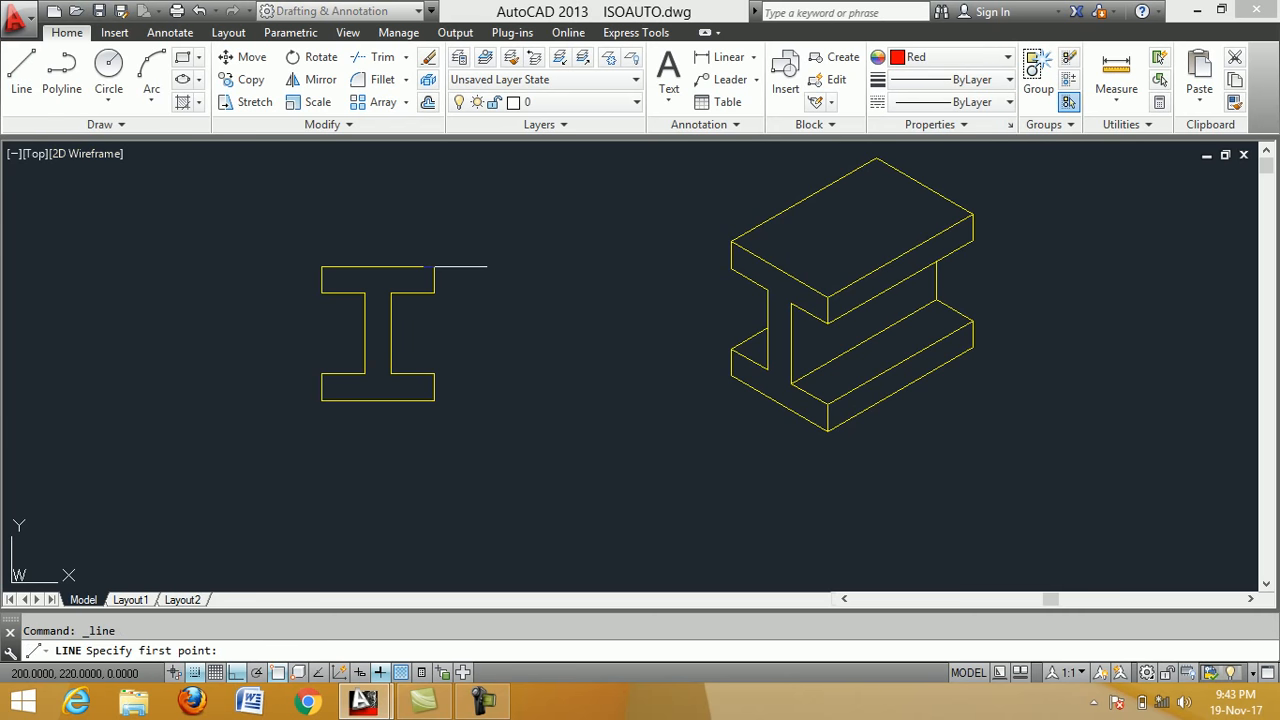
left_click(433, 266)
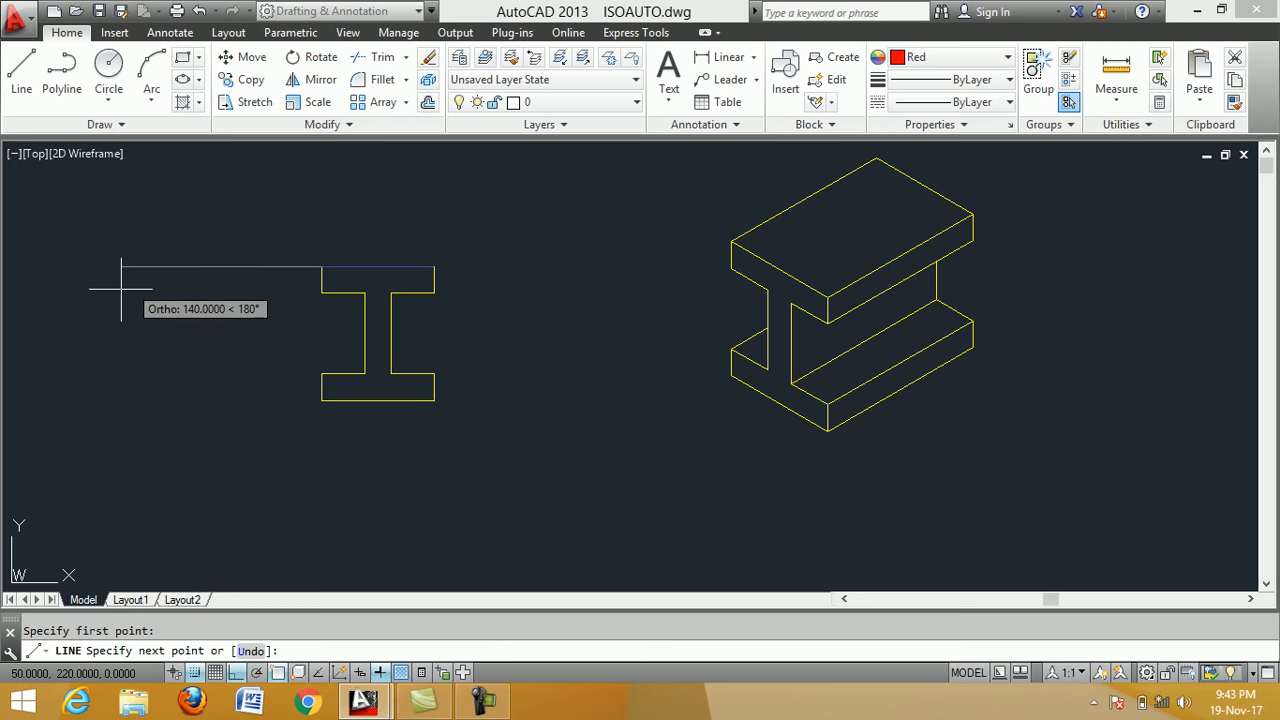
left_click(54, 267)
right_click(101, 311)
left_click(128, 324)
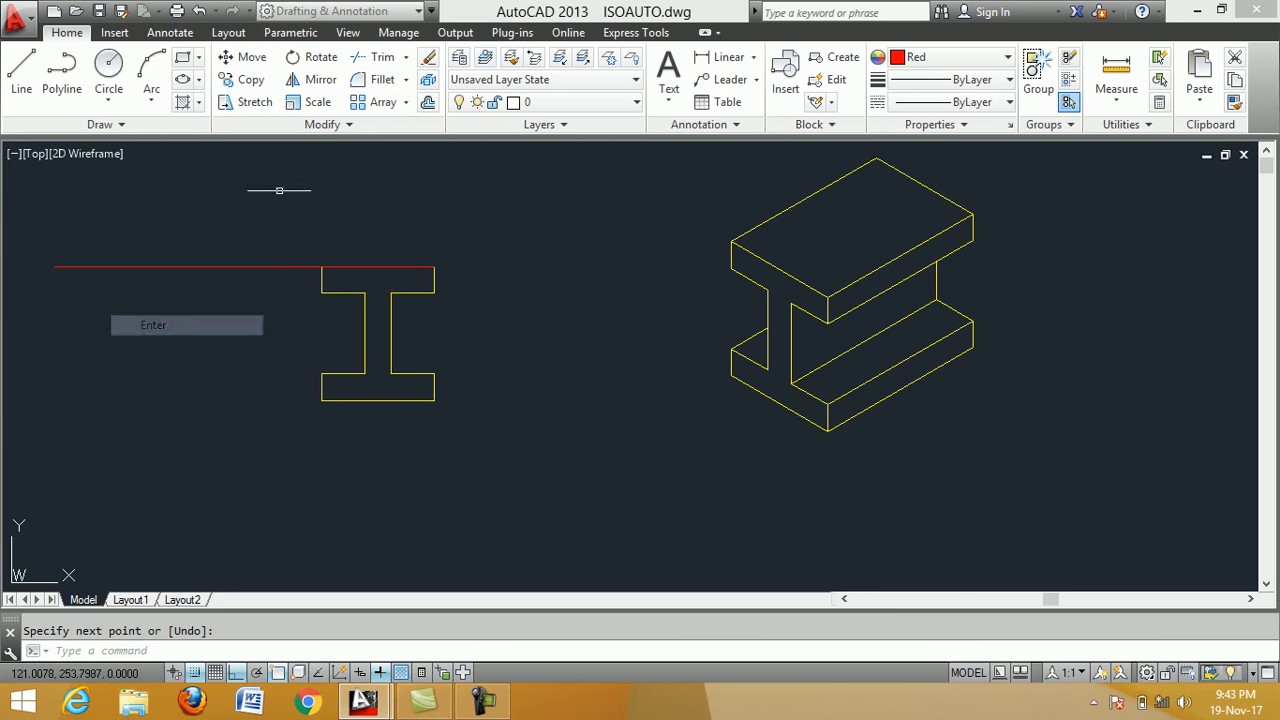
Draw a second horizontal projection line leftward from the upper flange's lower right corner, ending below the first line's left end.
right_click(281, 183)
left_click(294, 195)
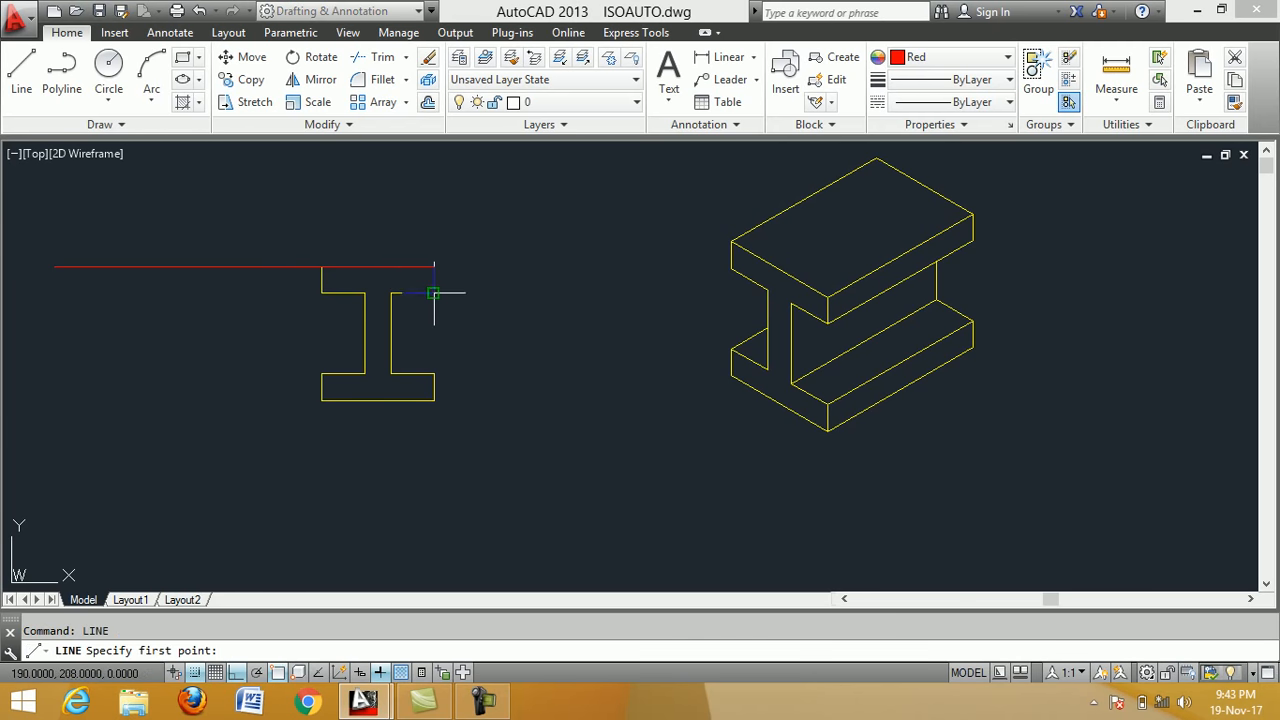
left_click(434, 293)
left_click(54, 293)
right_click(99, 310)
left_click(128, 331)
Draw a third horizontal projection line leftward from the lower flange's upper right corner, well past the section.
right_click(378, 188)
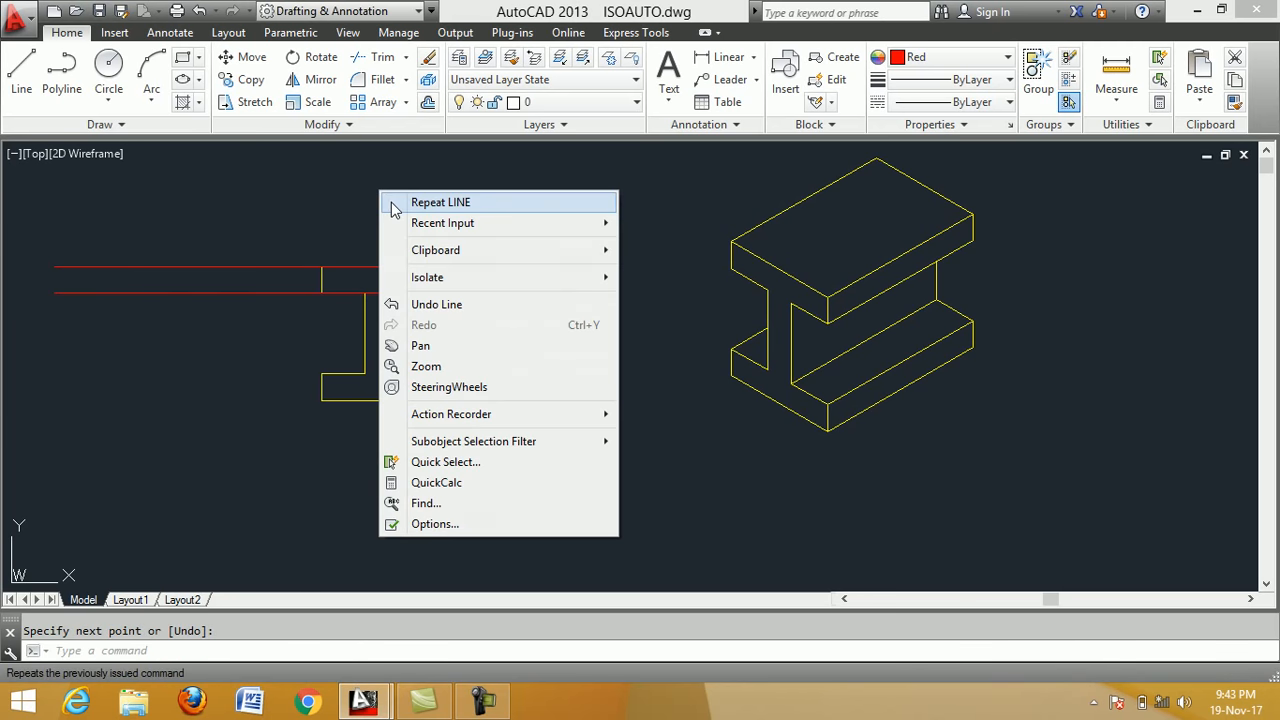
left_click(396, 203)
left_click(434, 374)
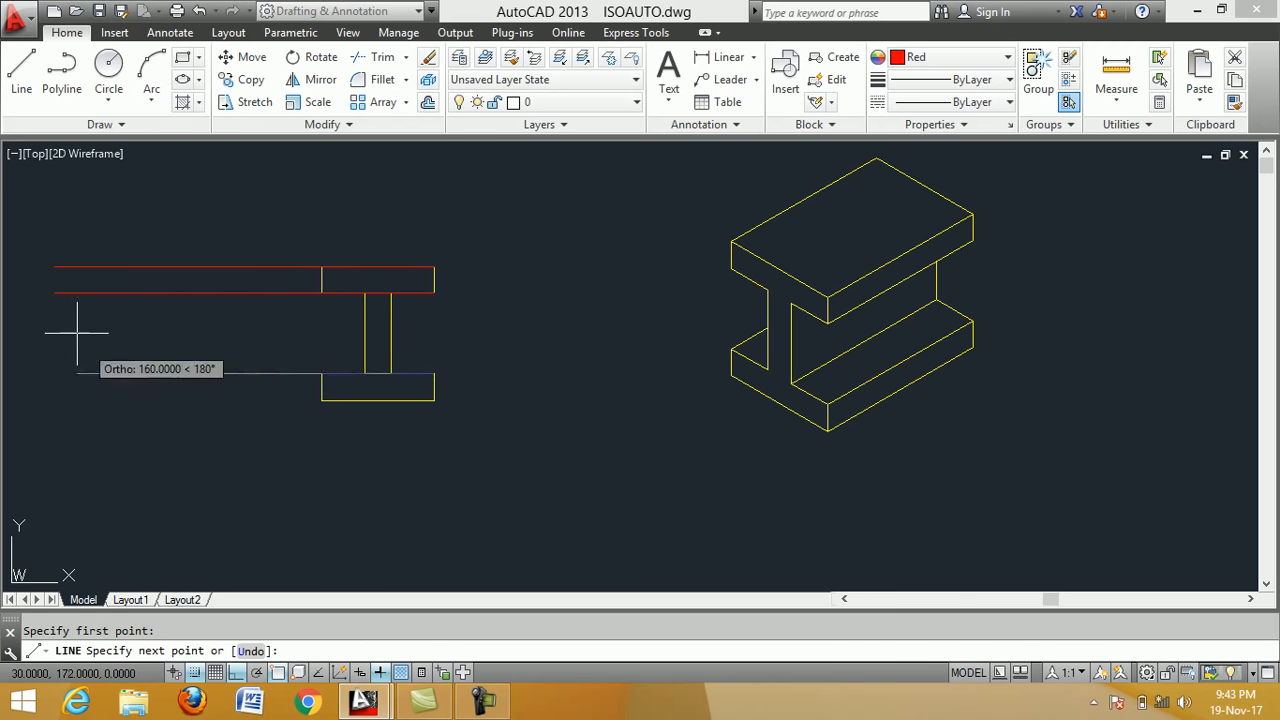
left_click(32, 360)
right_click(128, 324)
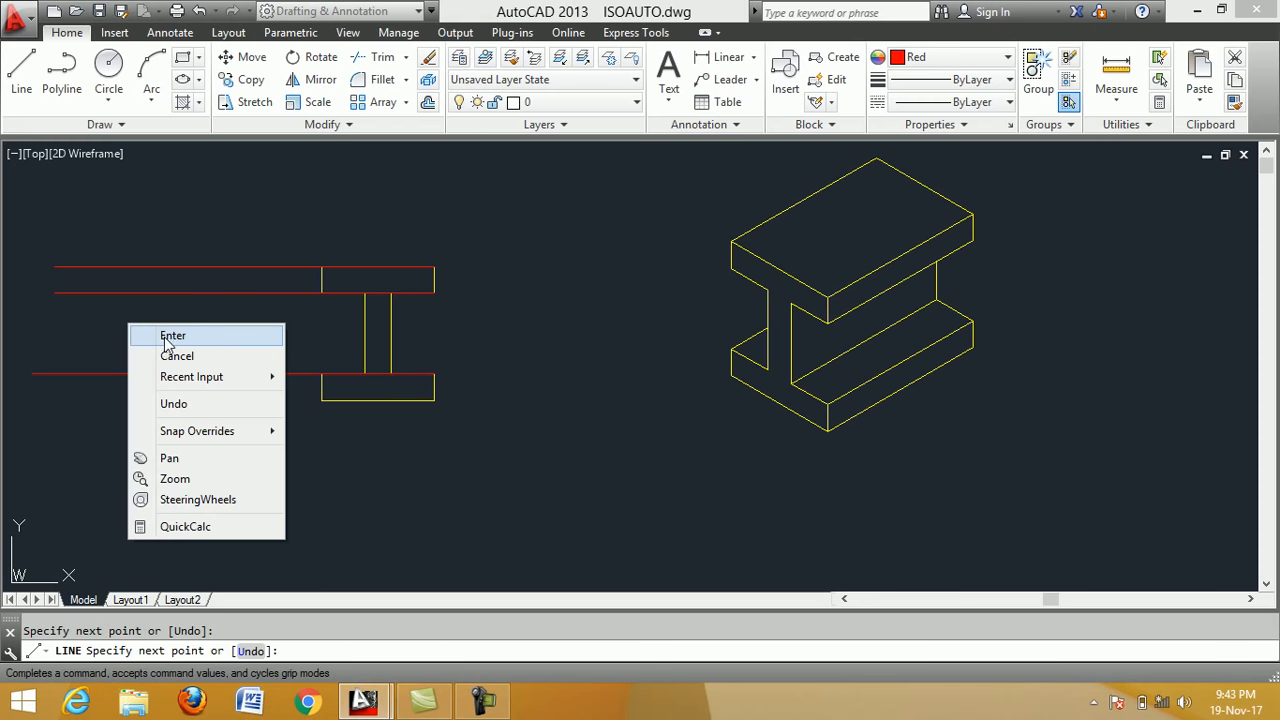
left_click(166, 336)
Draw a fourth horizontal projection line leftward from the section's bottom right corner, ending below the upper projection lines' left ends.
right_click(240, 197)
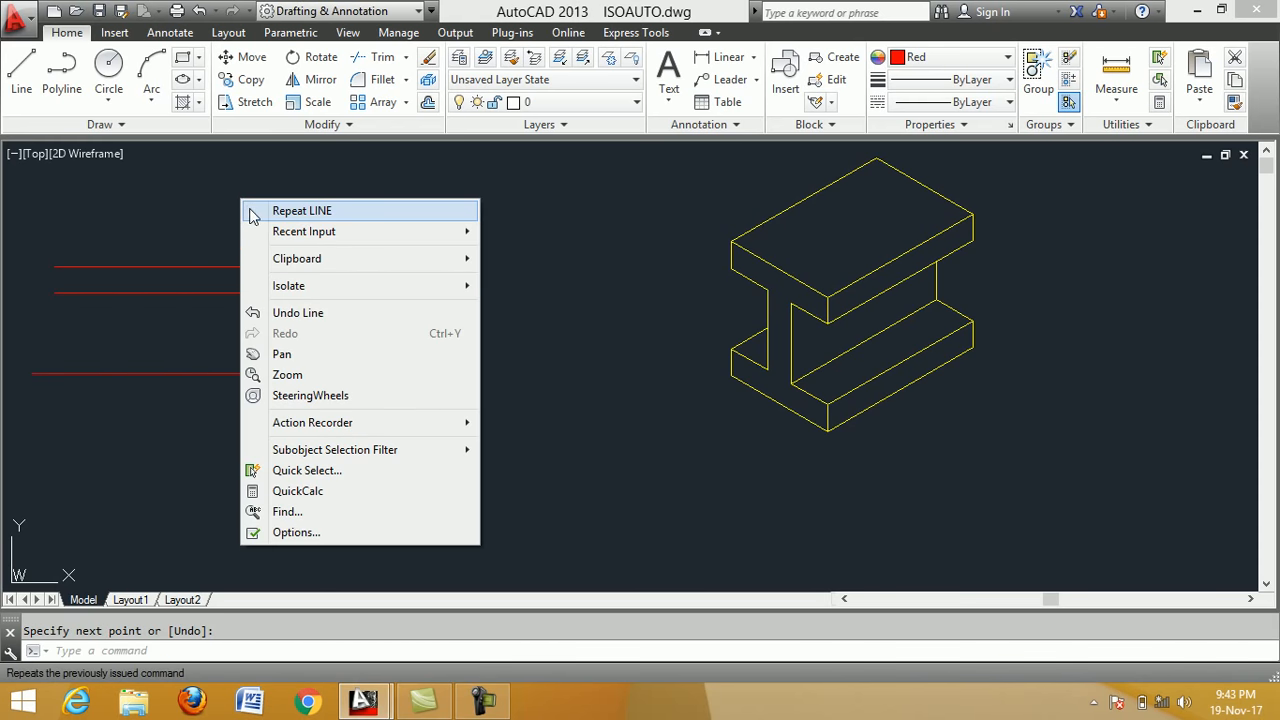
left_click(250, 208)
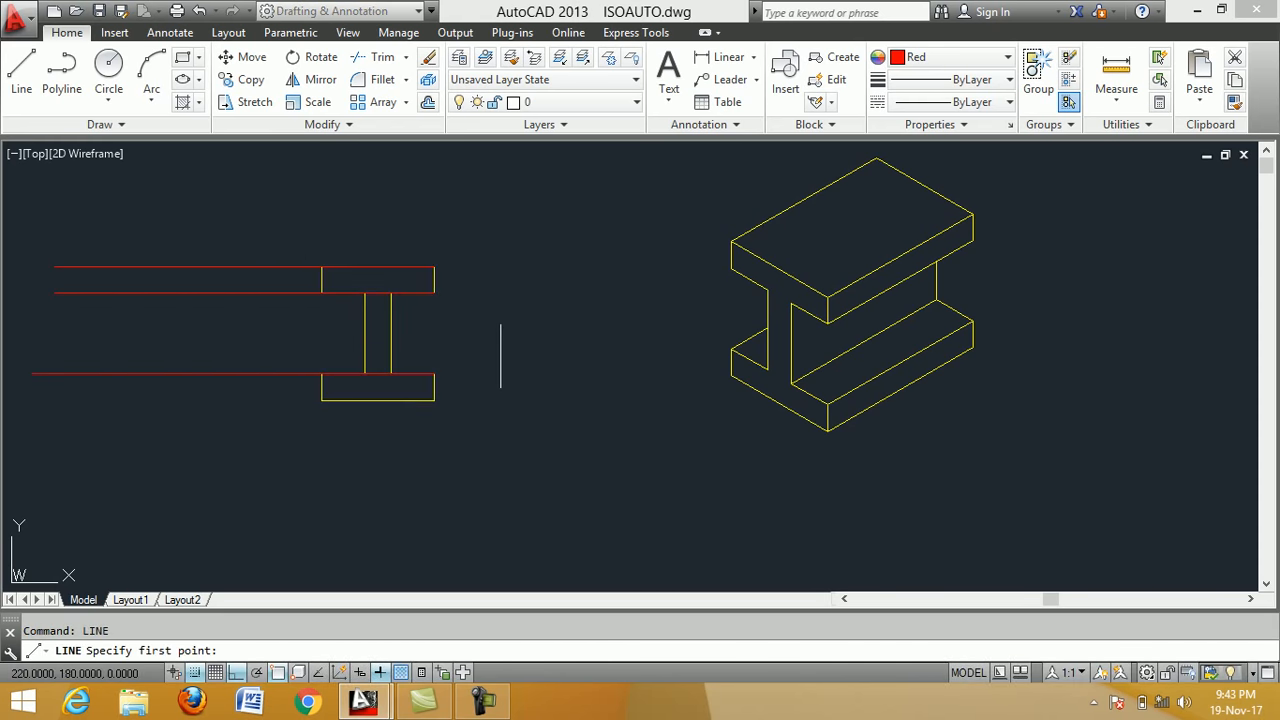
left_click(434, 400)
left_click(55, 400)
right_click(124, 434)
left_click(170, 446)
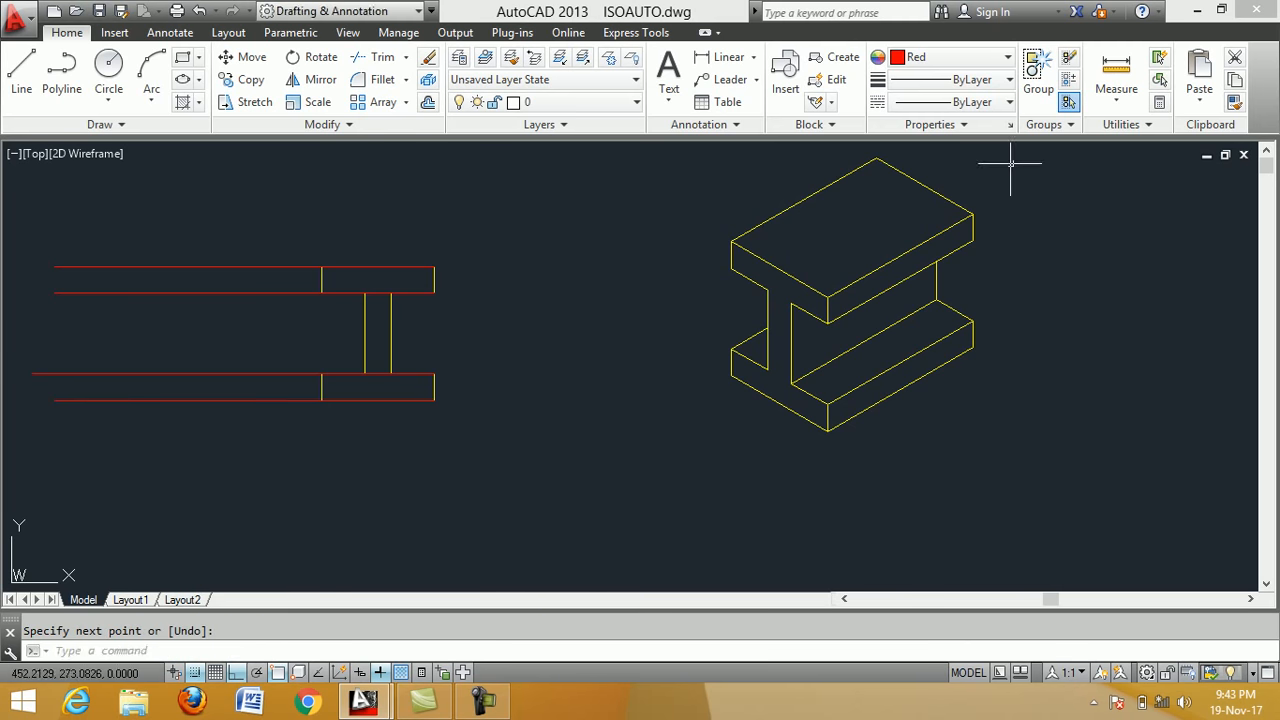
Set the current colour to yellow and draw a vertical line about 100 units long across all four projection lines, left of the section.
left_click(945, 62)
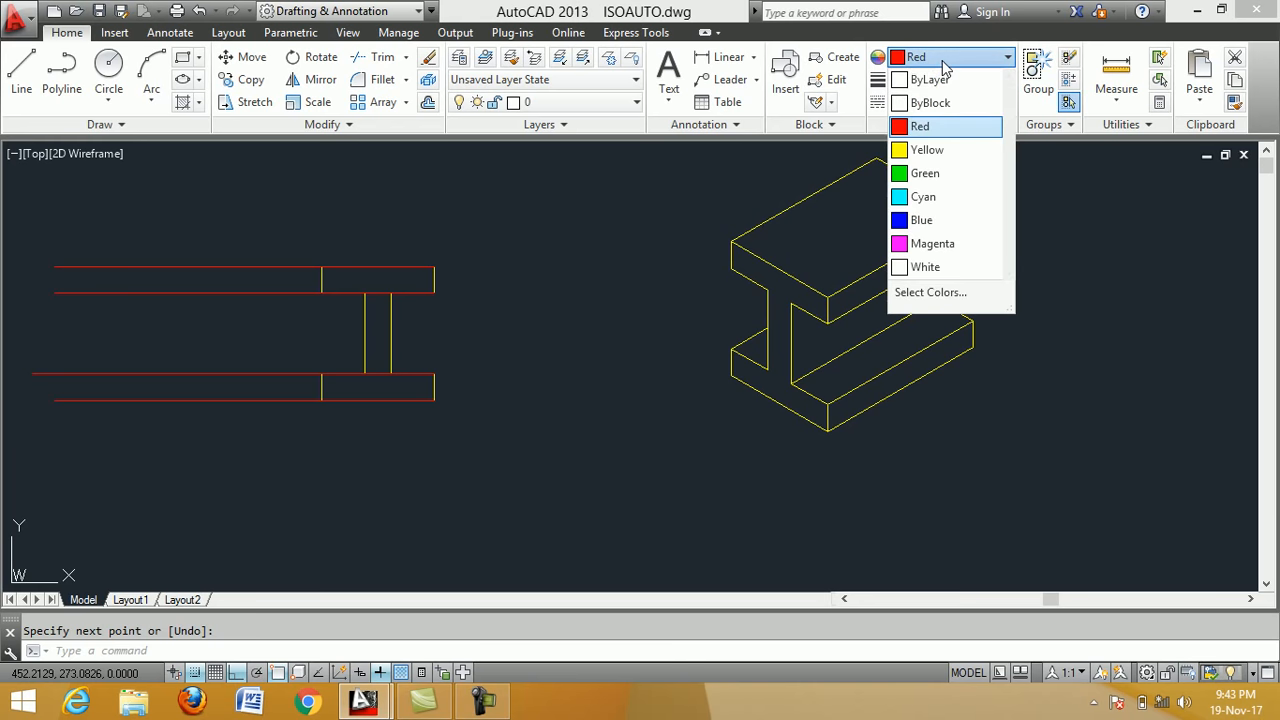
left_click(925, 151)
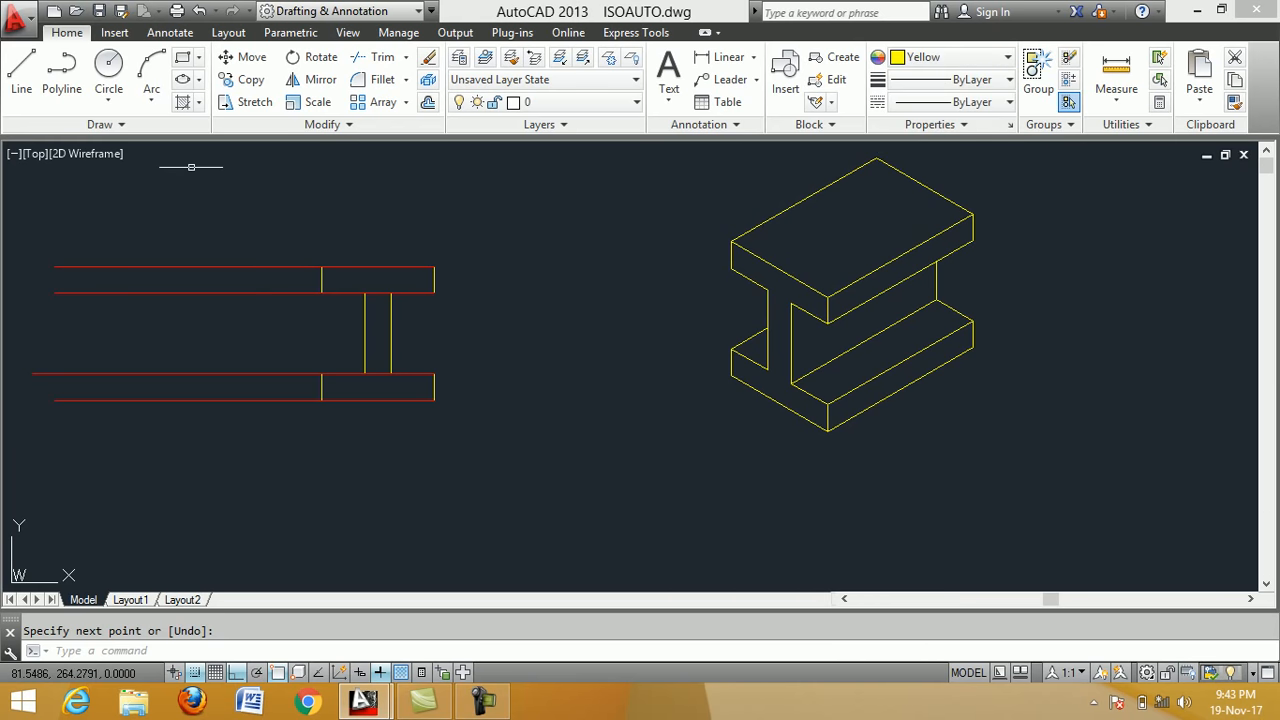
left_click(28, 66)
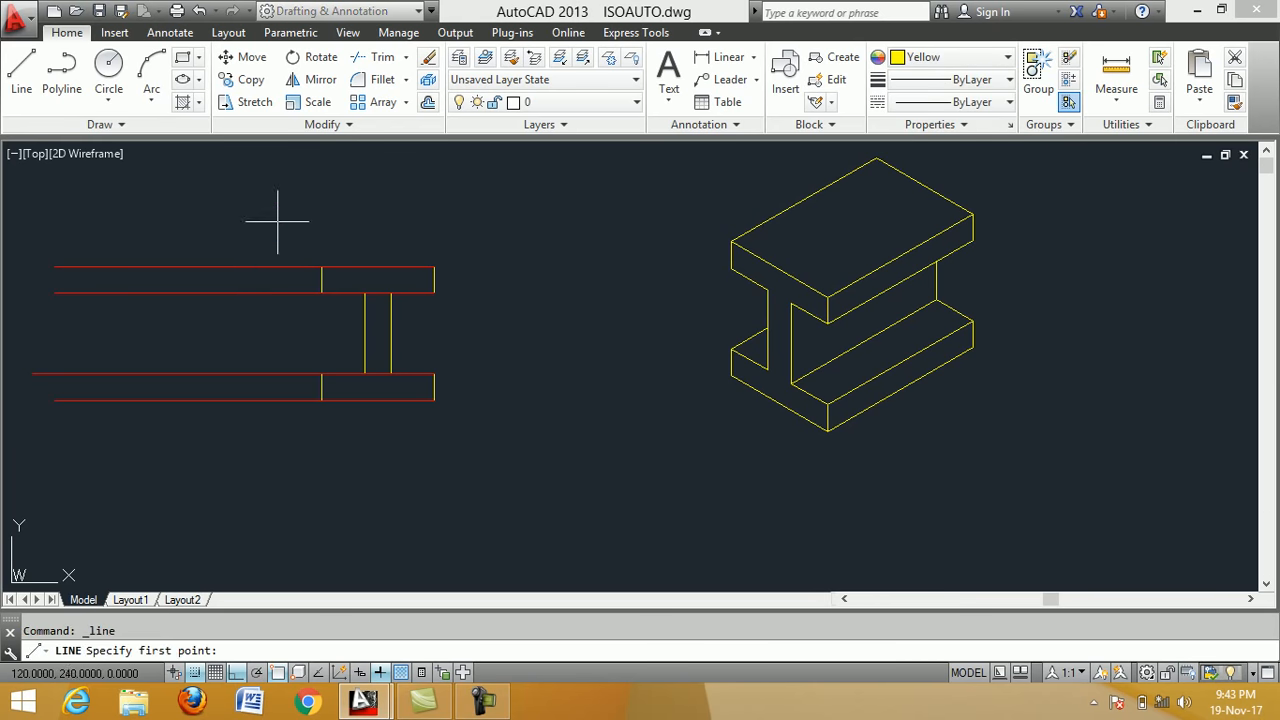
left_click(278, 266)
left_click(278, 412)
right_click(278, 444)
left_click(322, 450)
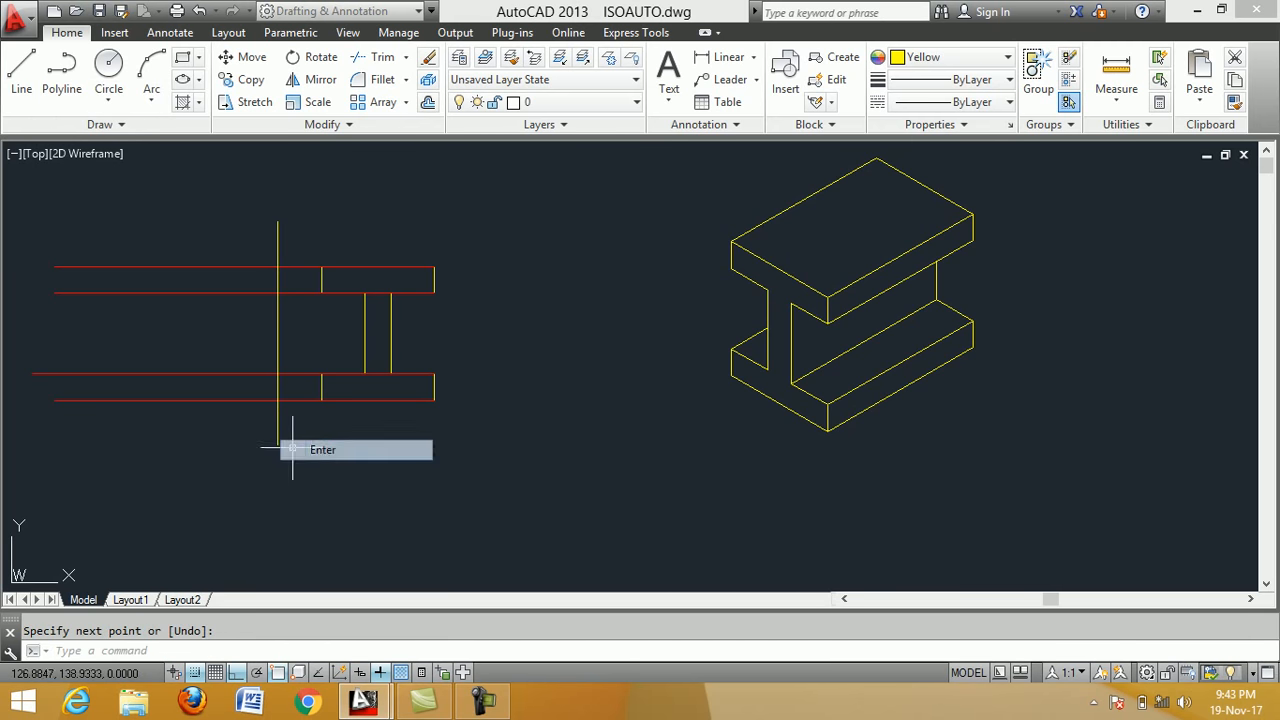
Turn off snap and offset the vertical line 75 units to the left.
left_click(195, 673)
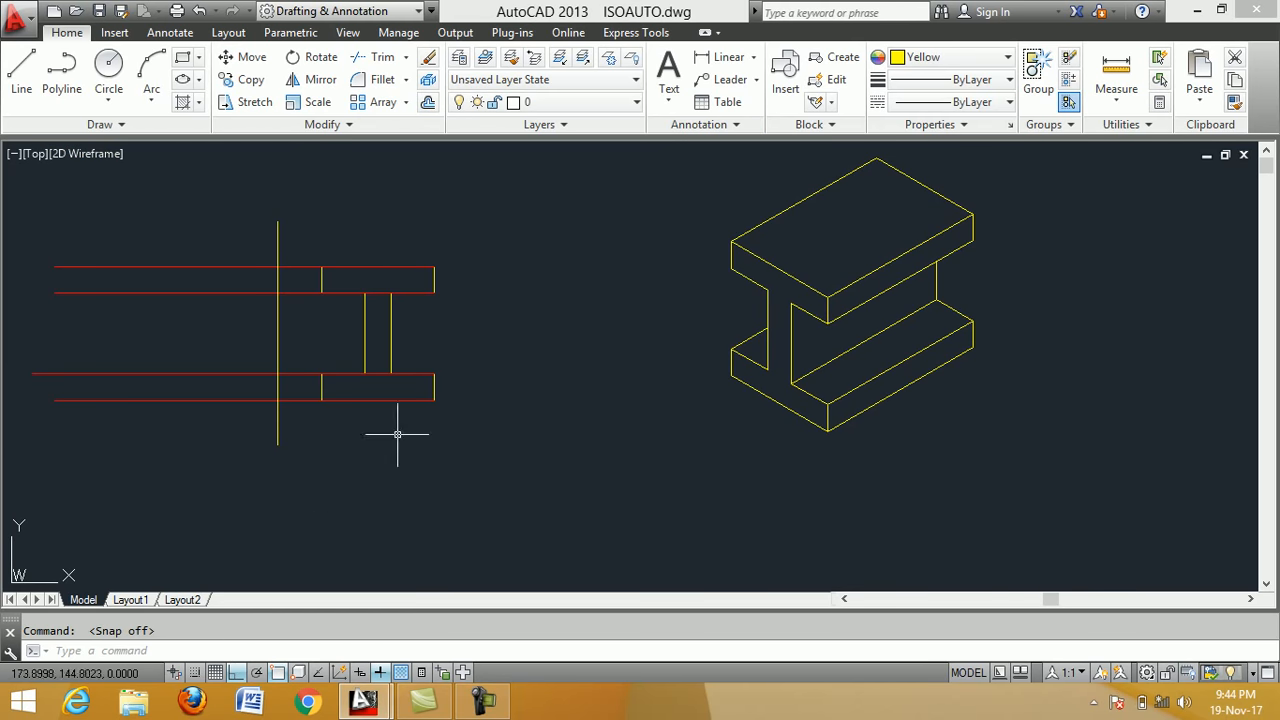
left_click(429, 104)
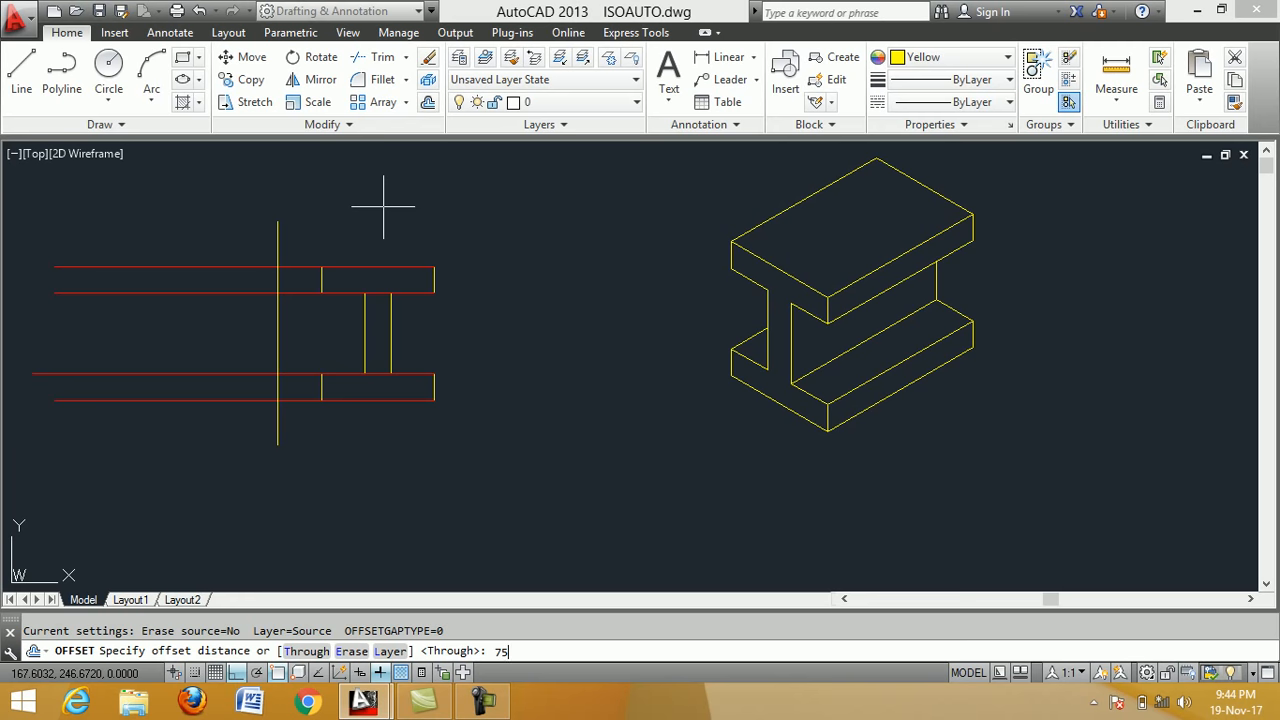
key("Return")
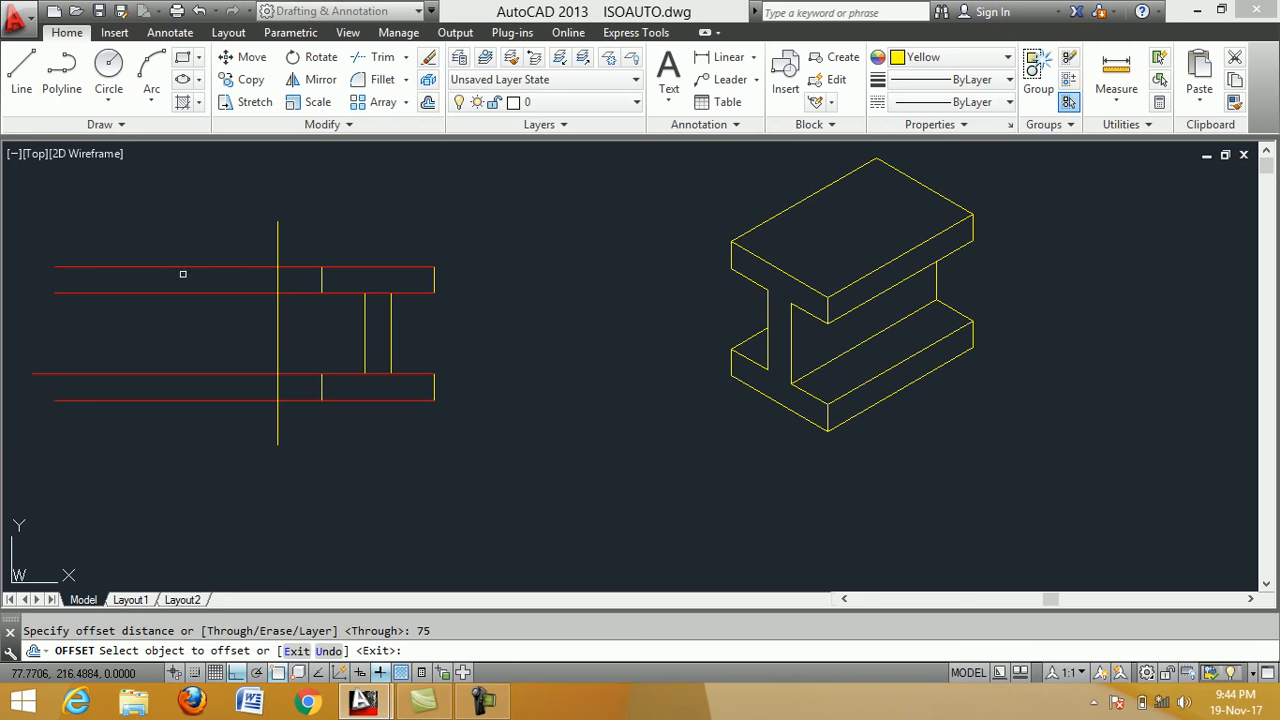
left_click(278, 252)
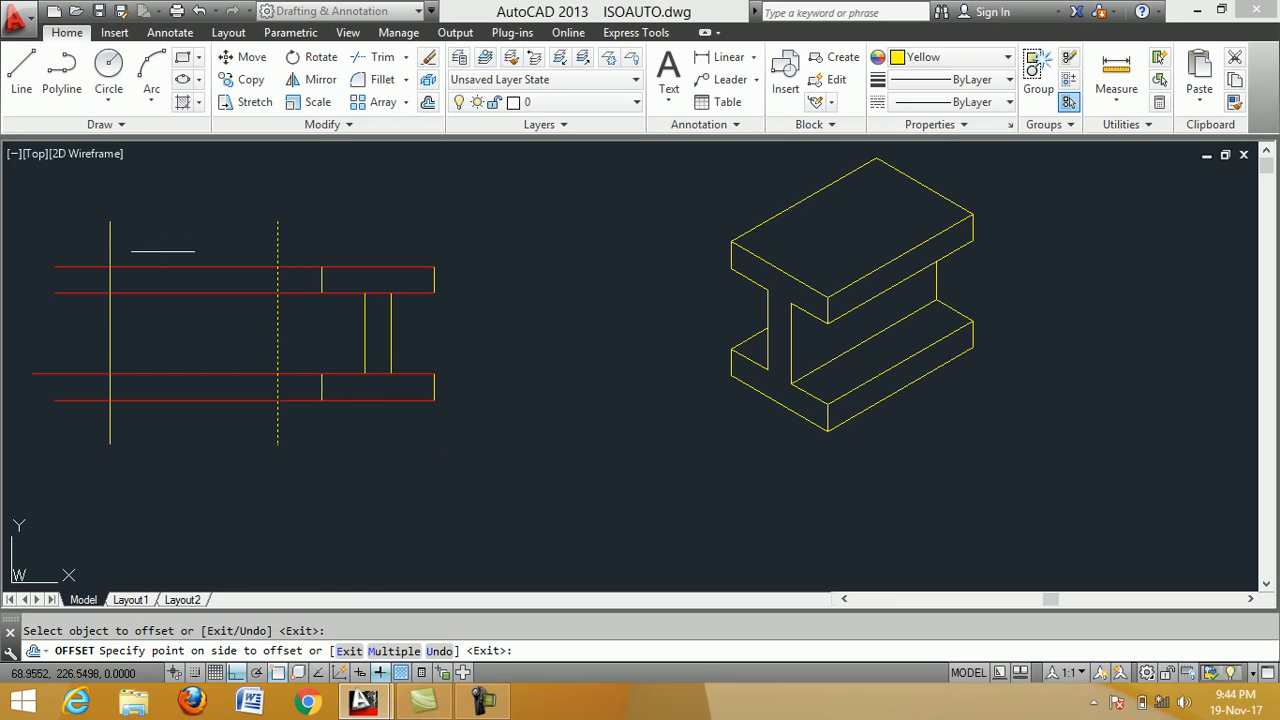
left_click(165, 252)
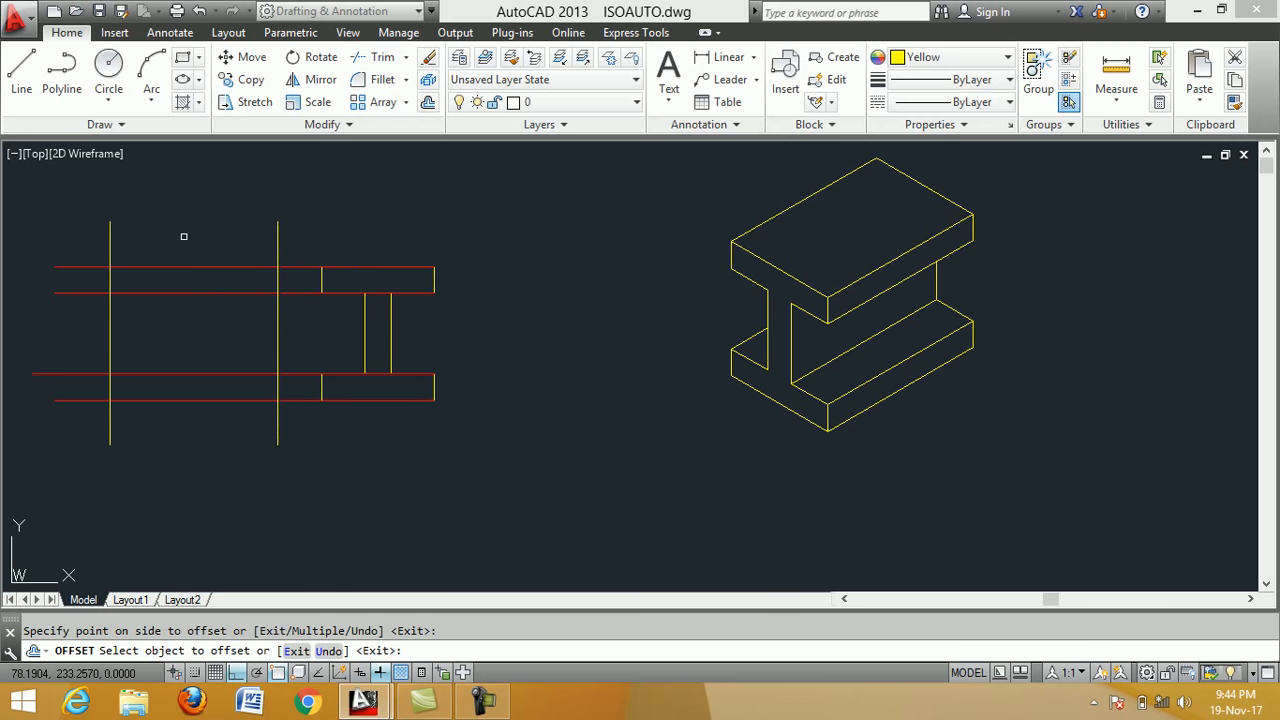
key("Return")
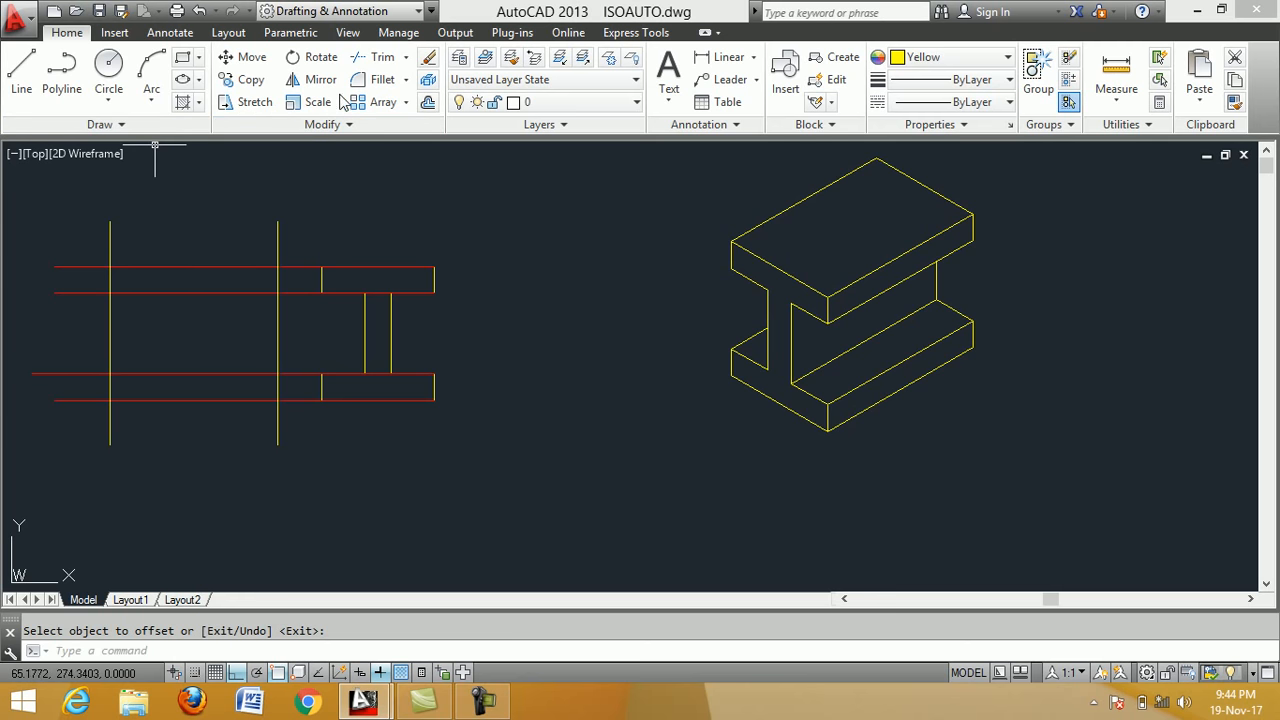
Trim the vertical lines above and below the outer projection lines, and the projection lines beyond the left vertical, using all of them as cutting edges.
left_click(378, 57)
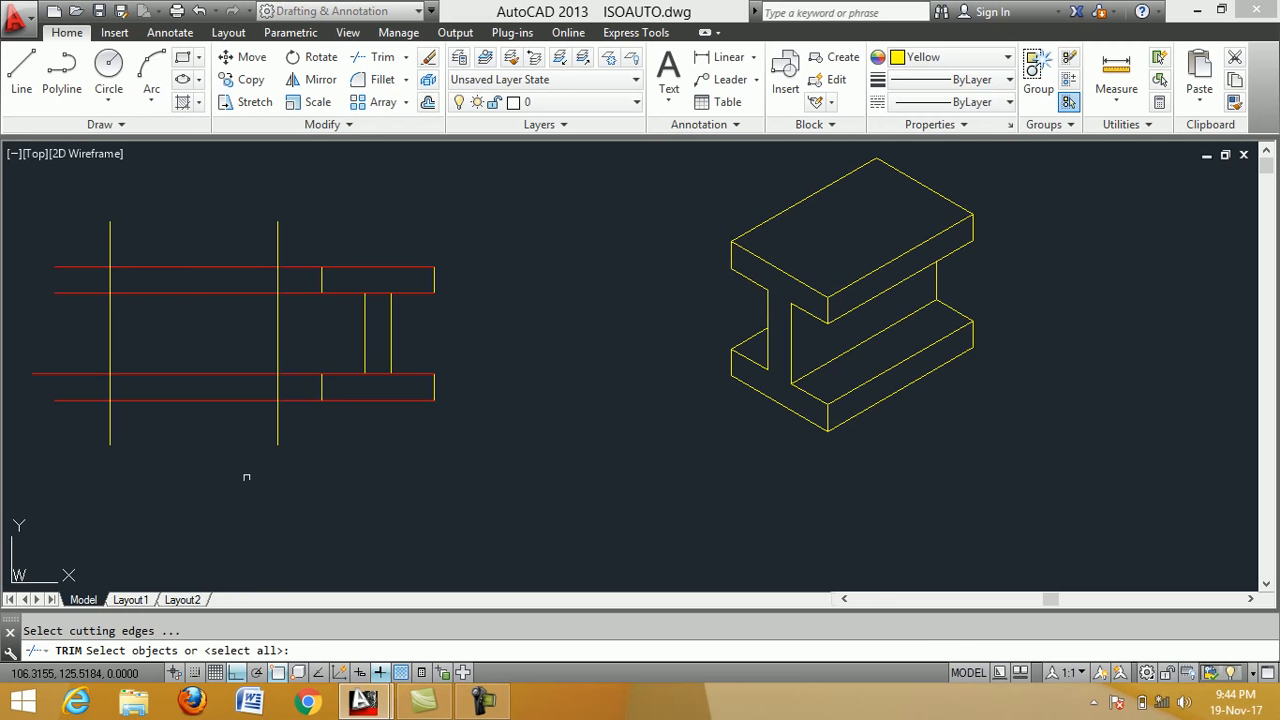
left_click(285, 448)
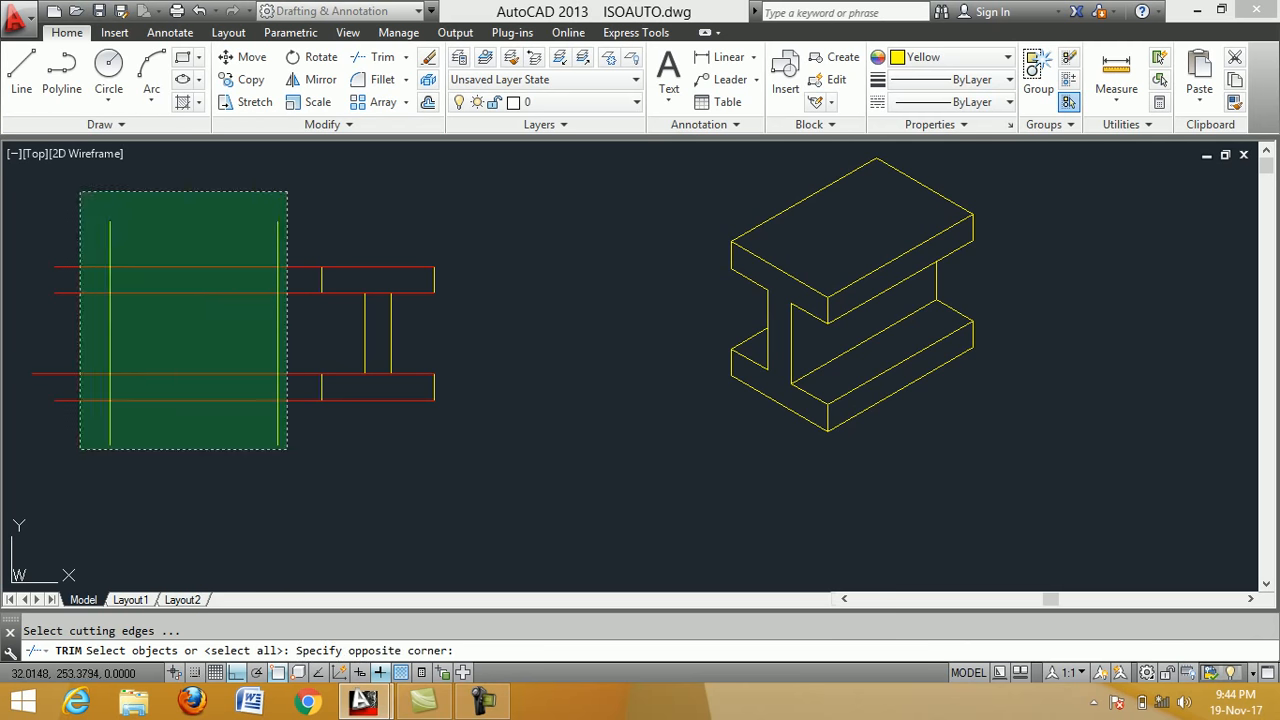
left_click(76, 187)
key("Return")
left_click(290, 437)
left_click(83, 413)
left_click(104, 423)
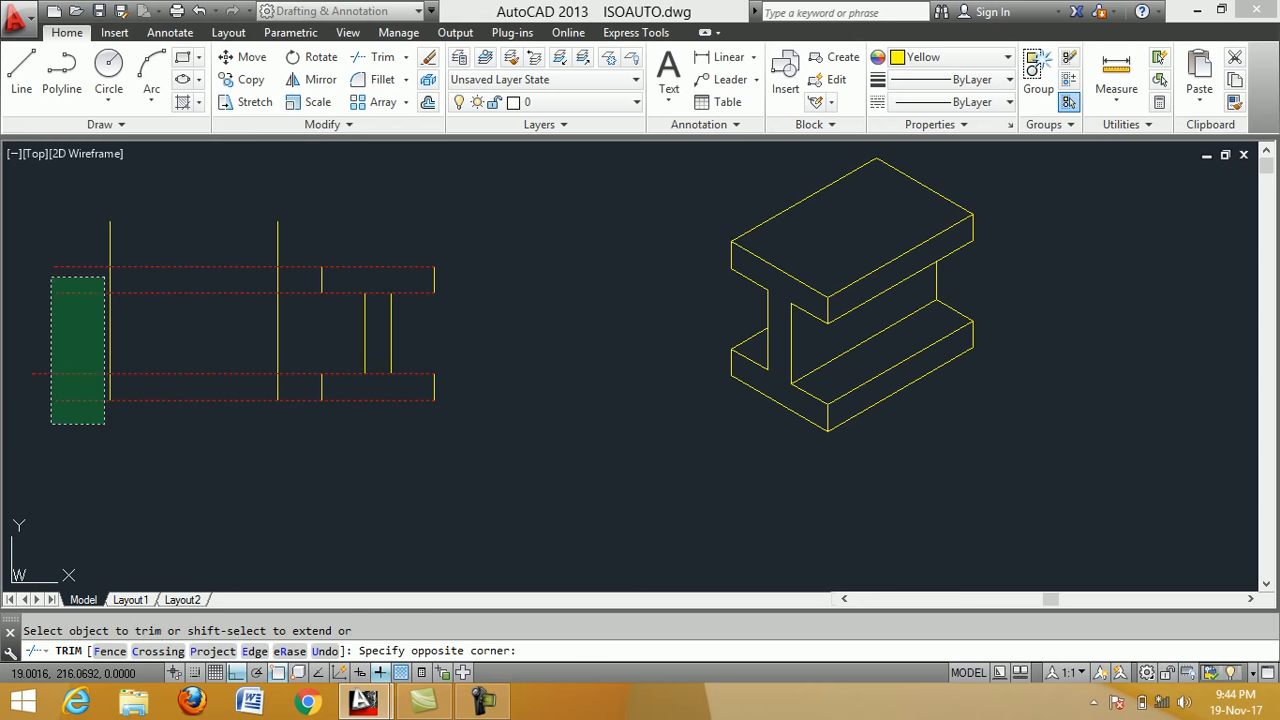
left_click(43, 242)
left_click(308, 242)
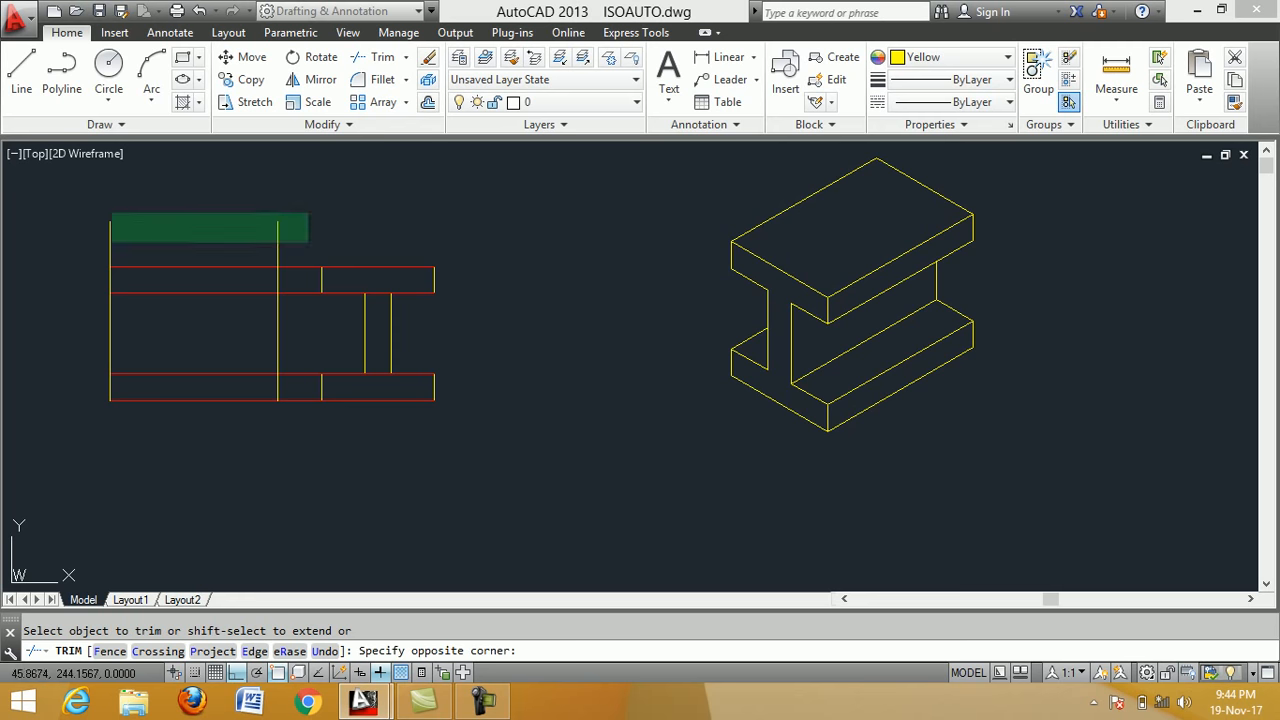
left_click(40, 213)
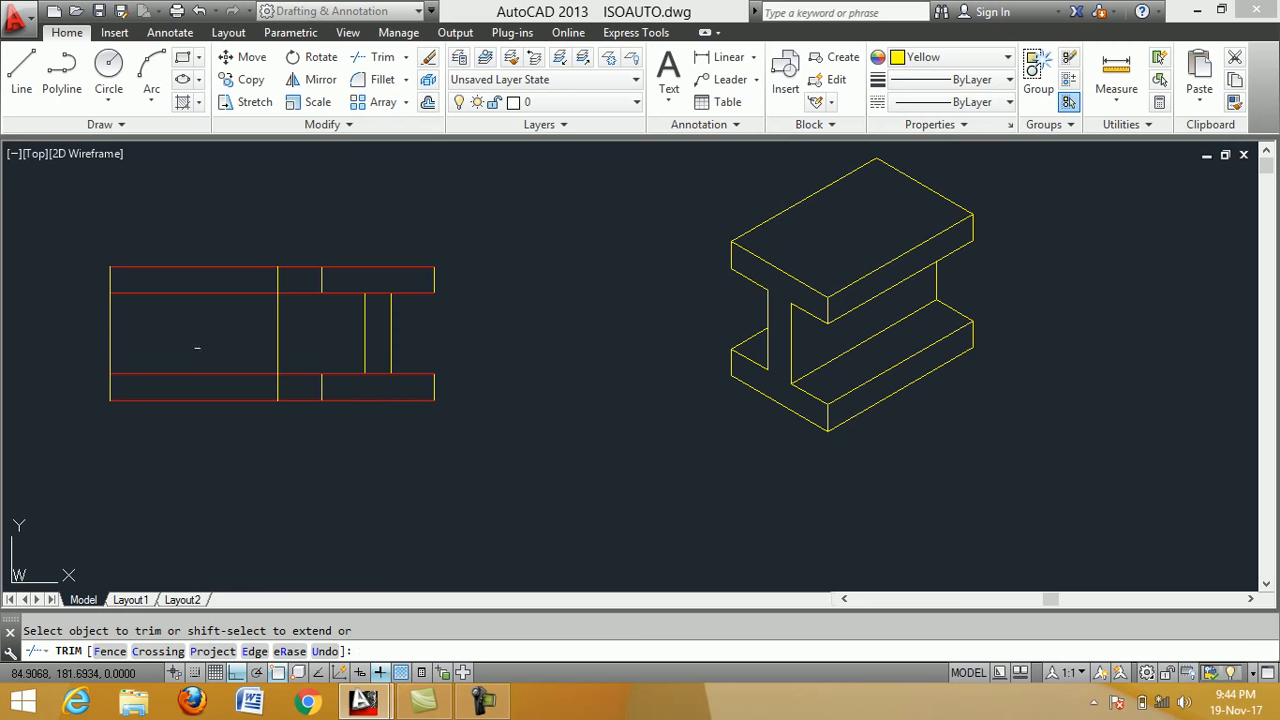
Trim away the four projection lines to the right of the right vertical line, separating the side view from the I-section.
left_click(301, 406)
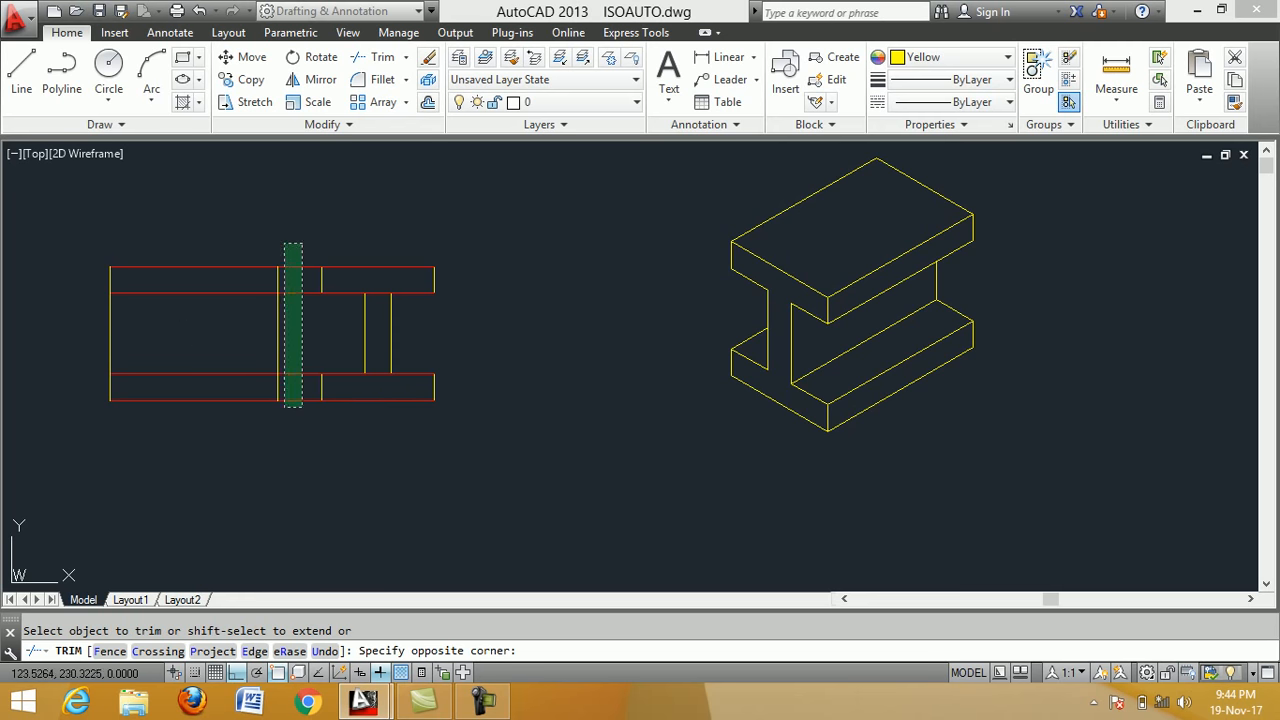
left_click(287, 238)
right_click(289, 219)
left_click(304, 231)
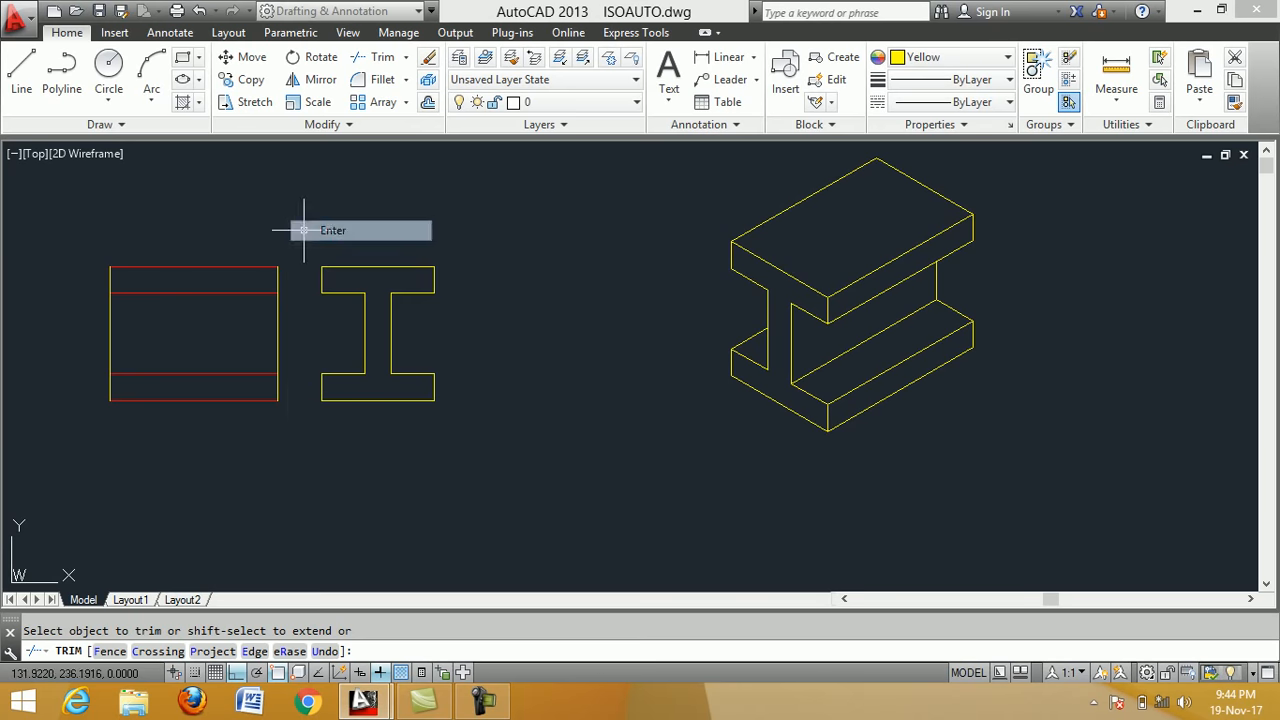
Change the colour of all lines in the projected side view to yellow and clear the selection.
left_click(296, 413)
left_click(107, 260)
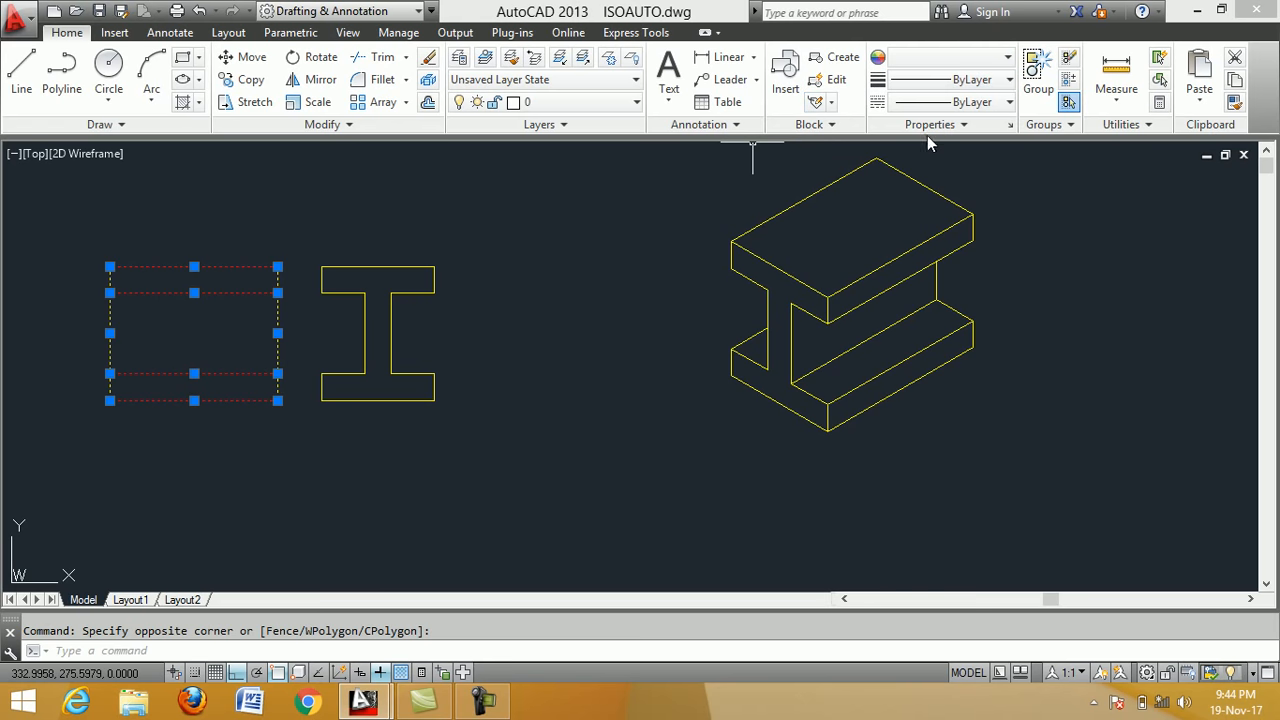
left_click(1005, 58)
left_click(949, 80)
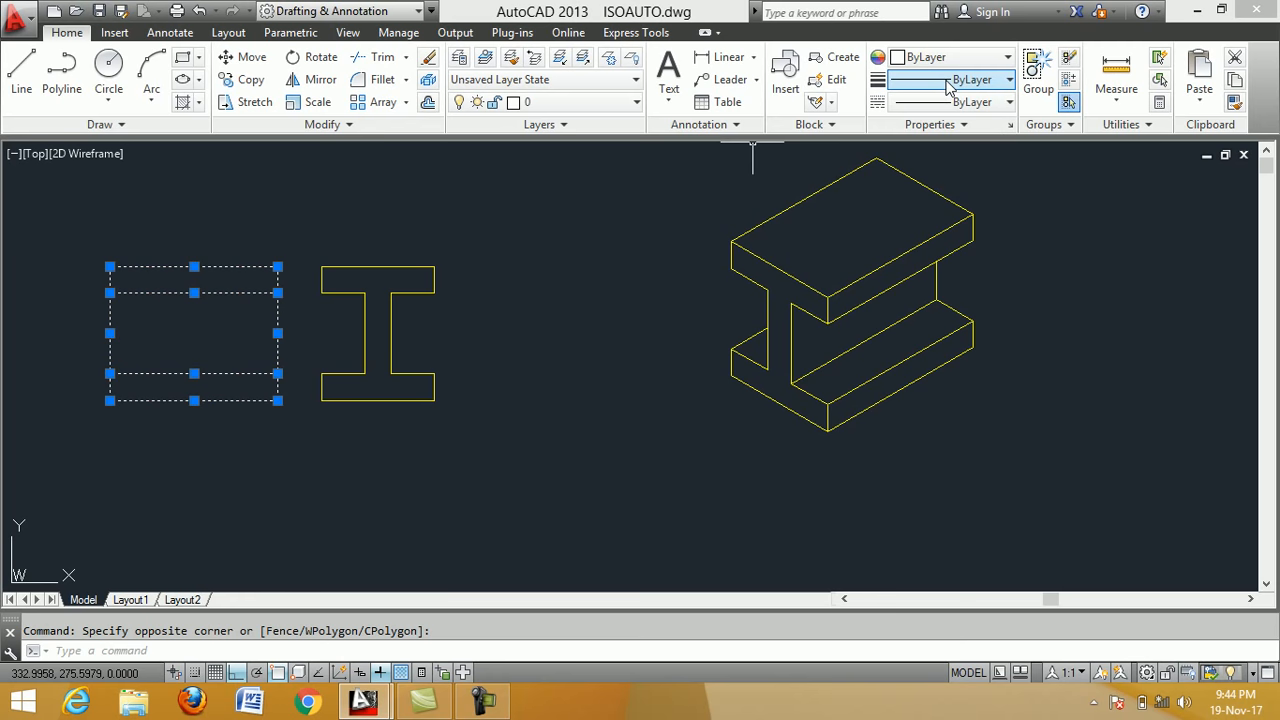
left_click(1007, 58)
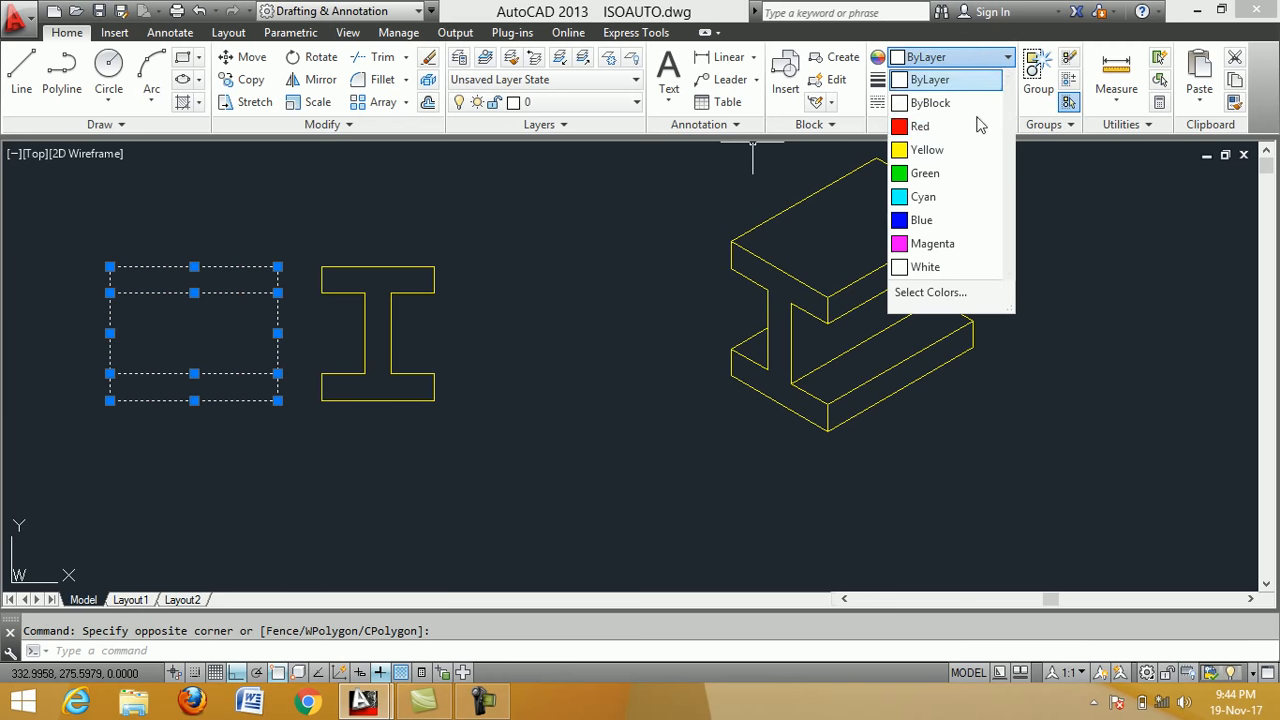
left_click(945, 151)
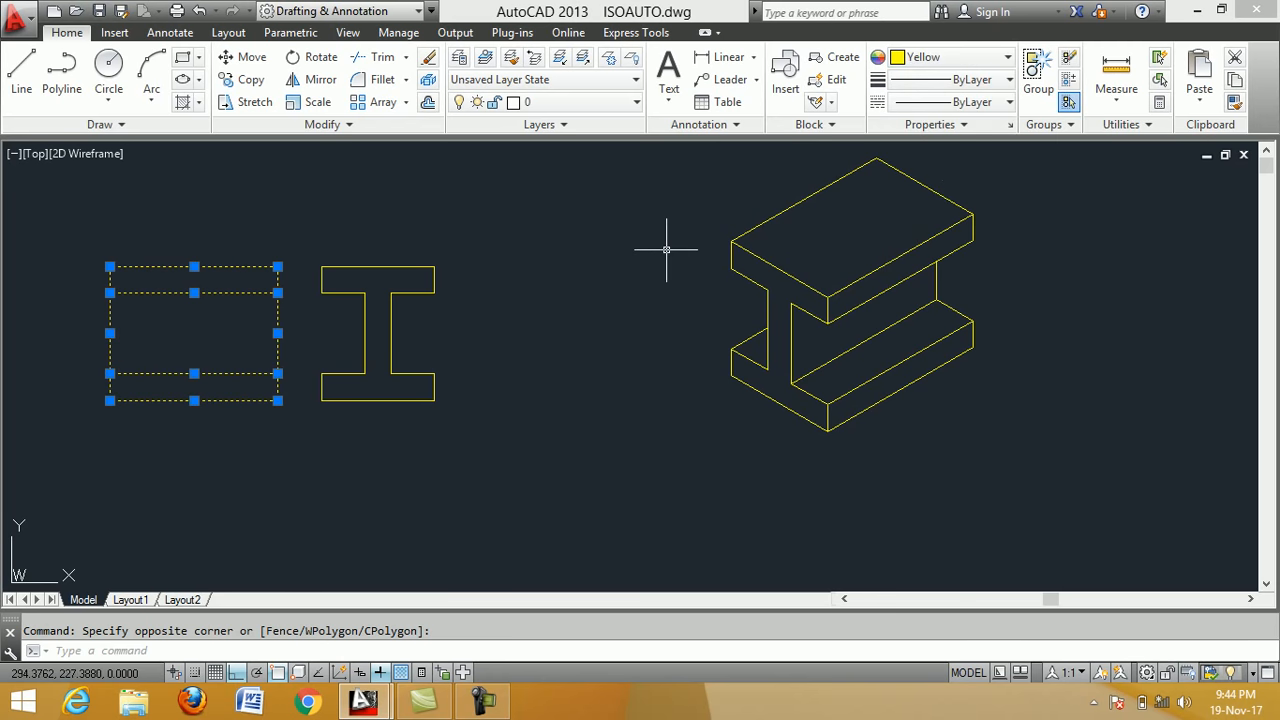
key("Escape")
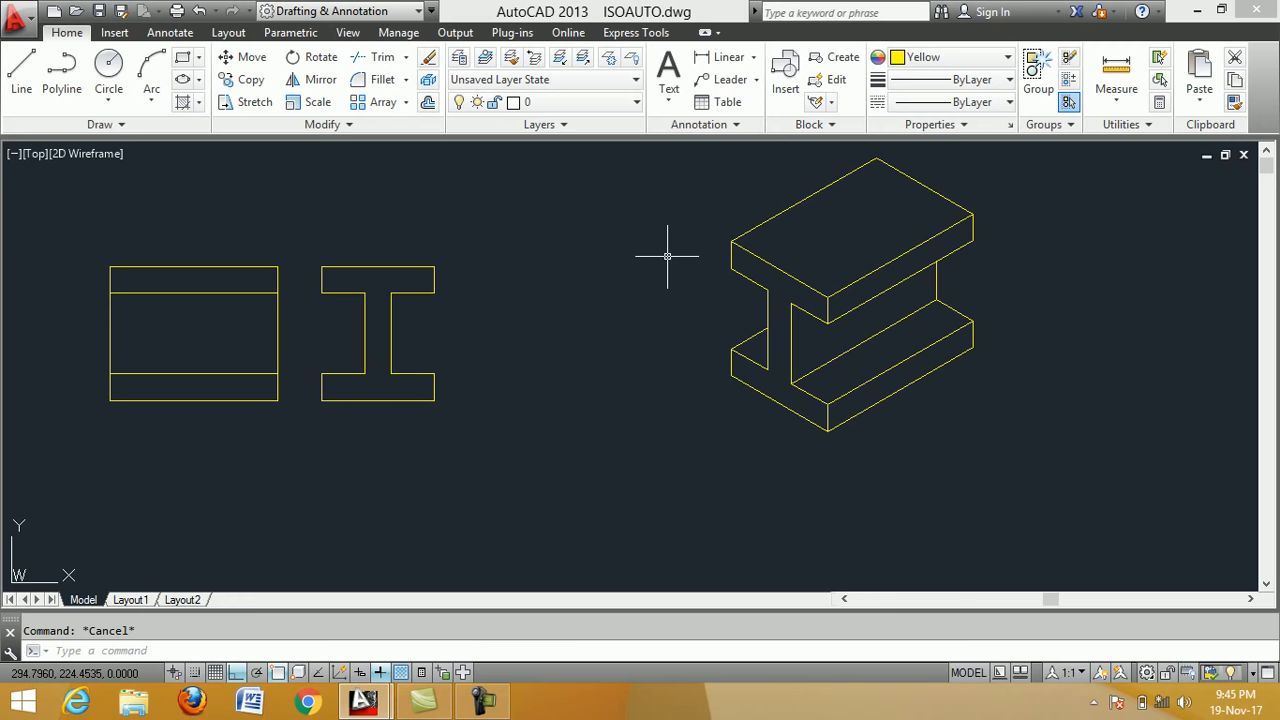
left_click(497, 706)
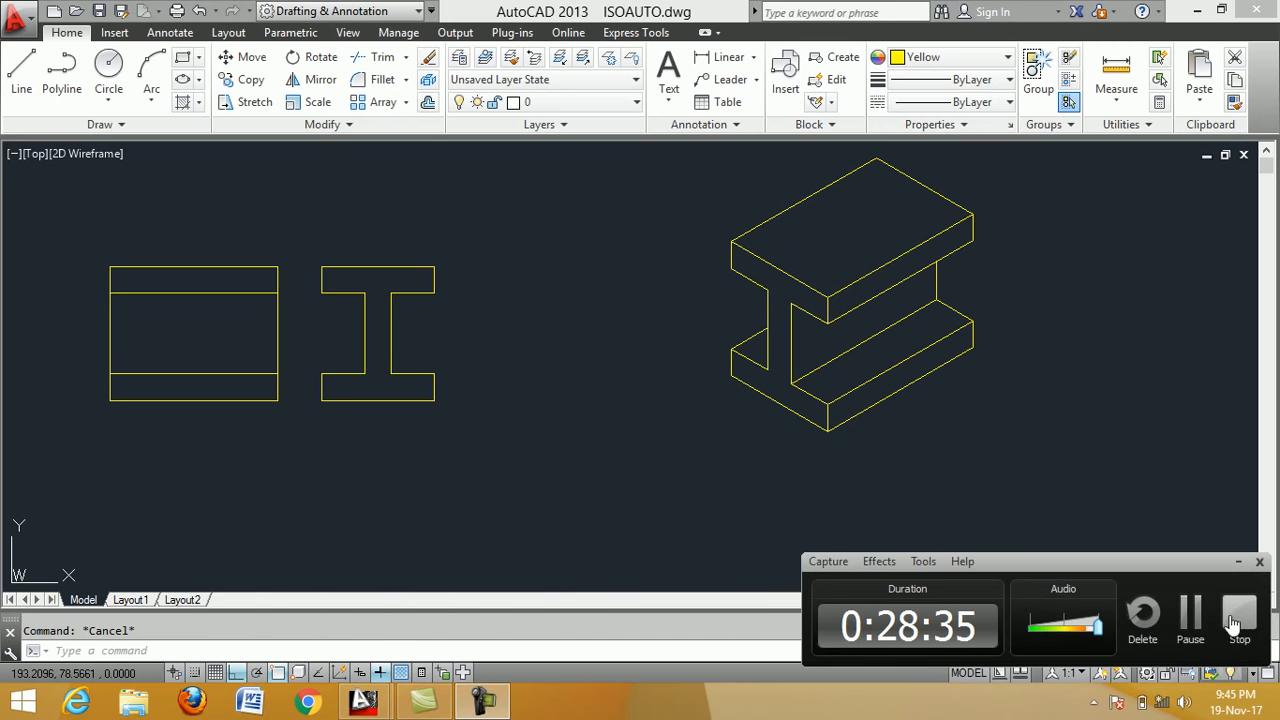